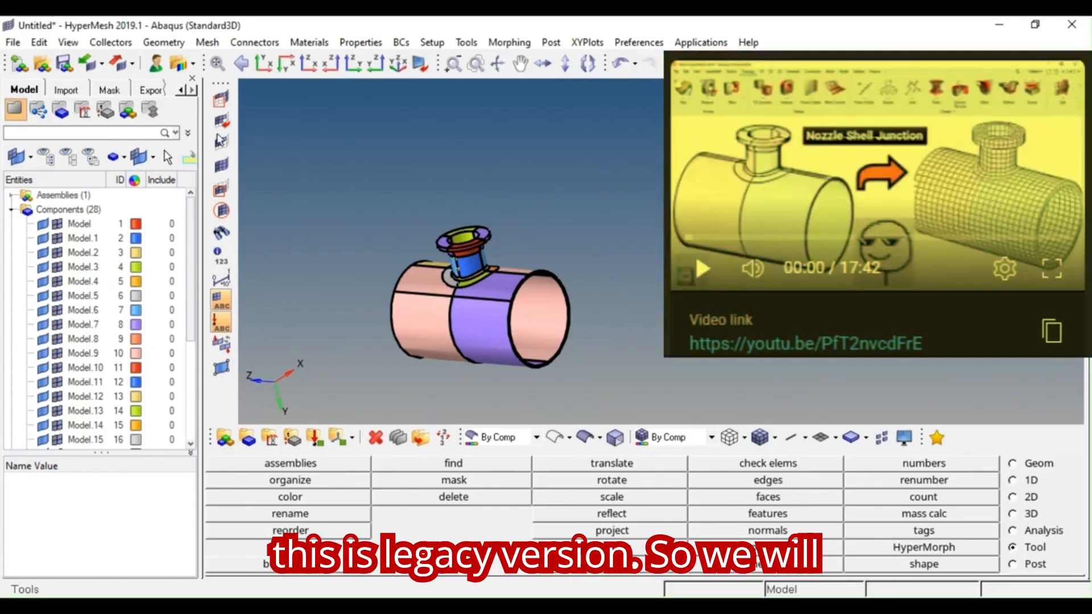
- Examine the nozzle-shell junction geometry from several sides to judge its symmetry
{"action": "scroll", "coordinate": [493, 223], "scroll_direction": "up", "scroll_amount": 4}
{"action": "left_click_drag", "start_coordinate": [567, 270], "coordinate": [583, 294], "text": "ctrl"}
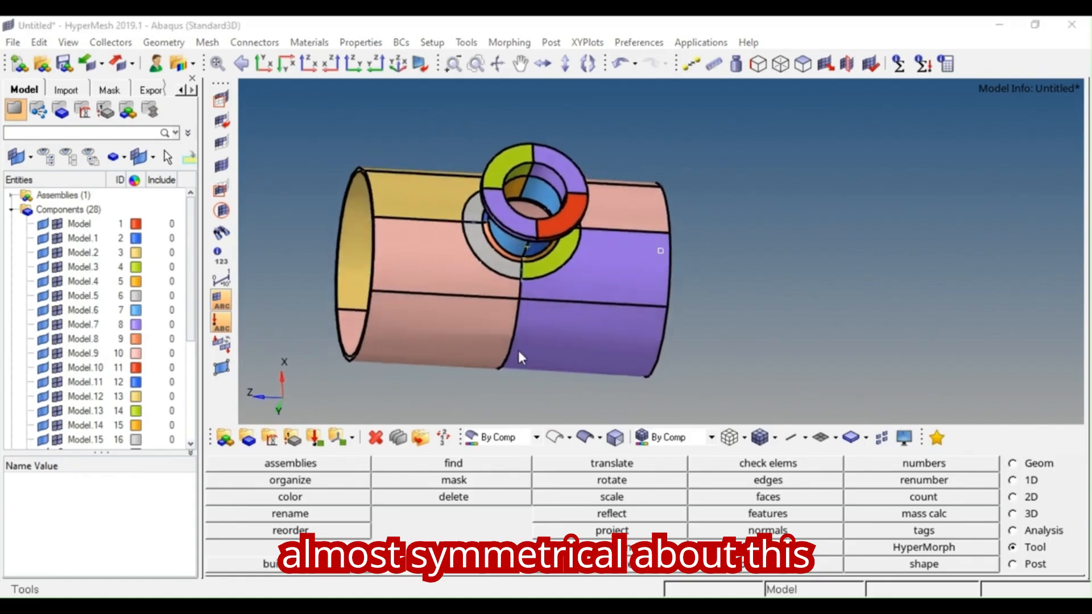
{"action": "left_click_drag", "start_coordinate": [554, 254], "coordinate": [592, 281], "text": "ctrl"}
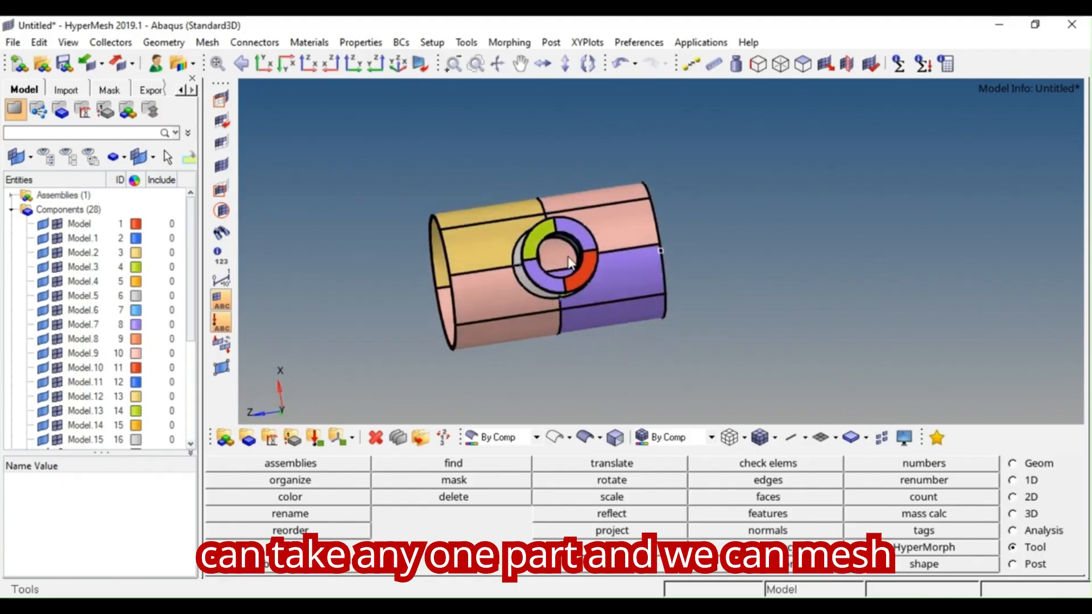
{"action": "mouse_move", "coordinate": [556, 285]}
{"action": "left_mouse_down", "text": "ctrl"}
{"action": "mouse_move", "coordinate": [567, 256]}
{"action": "mouse_move", "coordinate": [535, 280]}
{"action": "mouse_move", "coordinate": [551, 286]}
{"action": "left_mouse_up", "text": "ctrl"}
{"action": "scroll", "coordinate": [550, 286], "scroll_direction": "down", "scroll_amount": 1, "text": "ctrl"}
{"action": "scroll", "coordinate": [450, 250], "scroll_direction": "up", "scroll_amount": 3, "text": "ctrl"}
{"action": "left_click_drag", "start_coordinate": [449, 248], "coordinate": [582, 217], "text": "ctrl"}
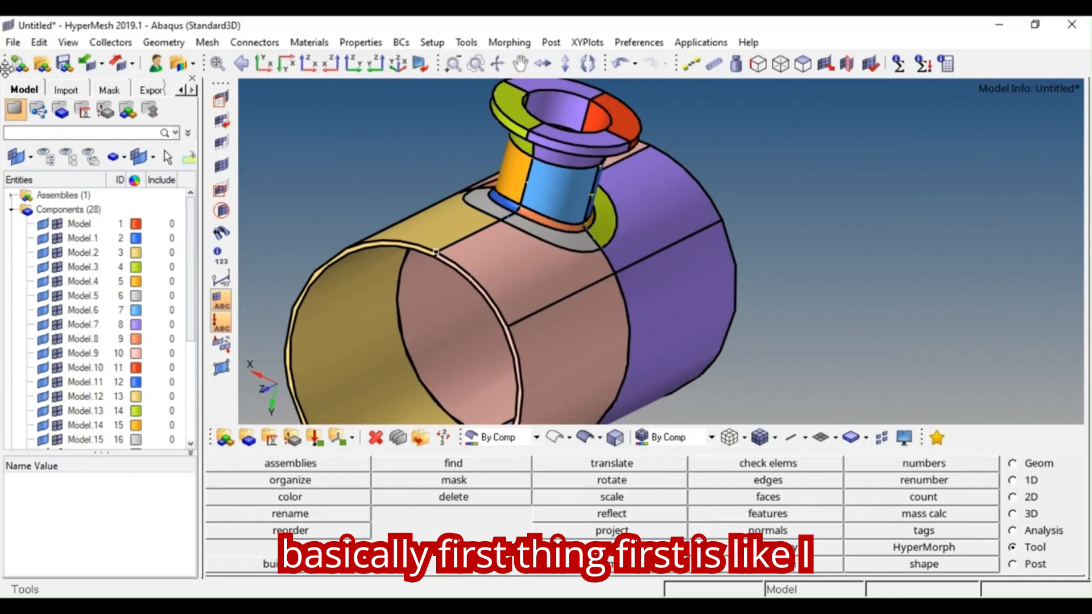
- Check the file name of the imported Parasolid geometry in the import settings, and return to the model's component list
{"action": "left_click", "coordinate": [74, 92]}
{"action": "left_click_drag", "start_coordinate": [122, 285], "coordinate": [170, 284]}
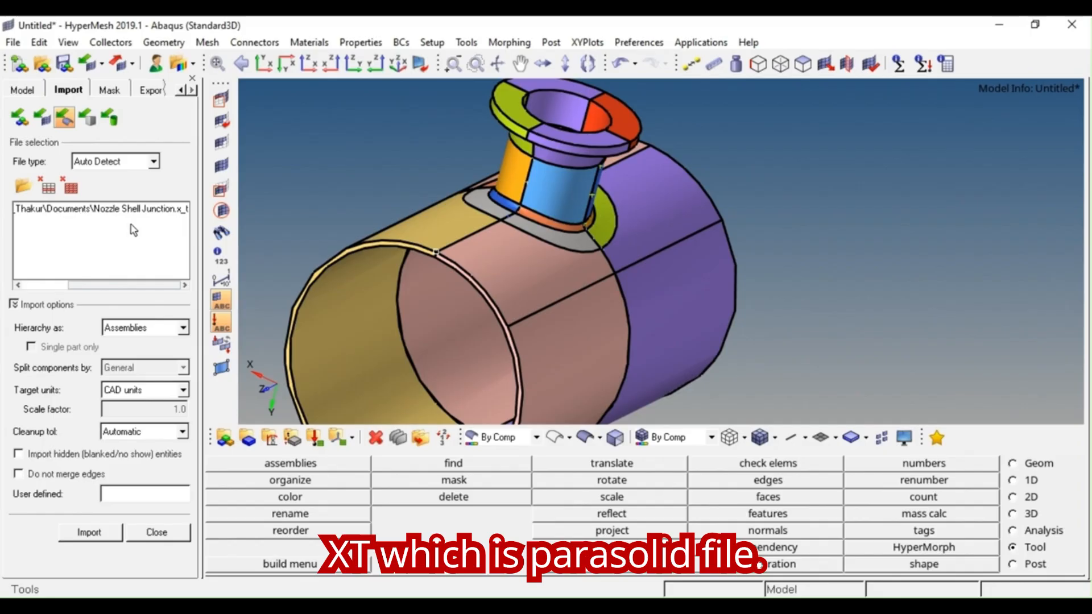
{"action": "left_click", "coordinate": [37, 89]}
- Measure the shell's wall thickness between the inner and outer corner points at its open end
{"action": "scroll", "coordinate": [493, 221], "scroll_direction": "up", "scroll_amount": 5}
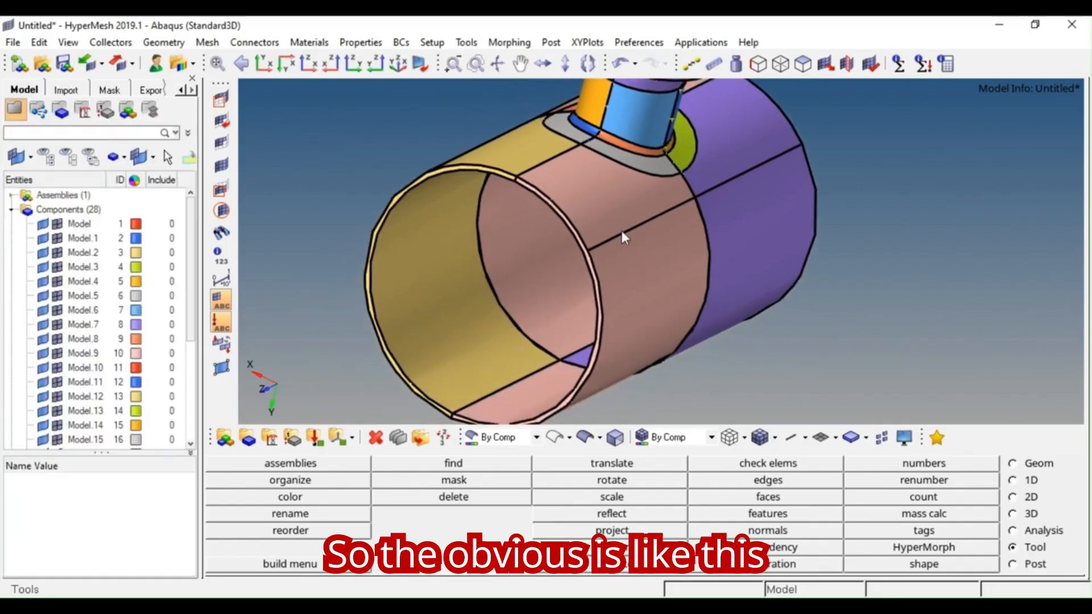
{"action": "scroll", "coordinate": [493, 222], "scroll_direction": "up", "scroll_amount": 3}
{"action": "scroll", "coordinate": [493, 222], "scroll_direction": "down", "scroll_amount": 3}
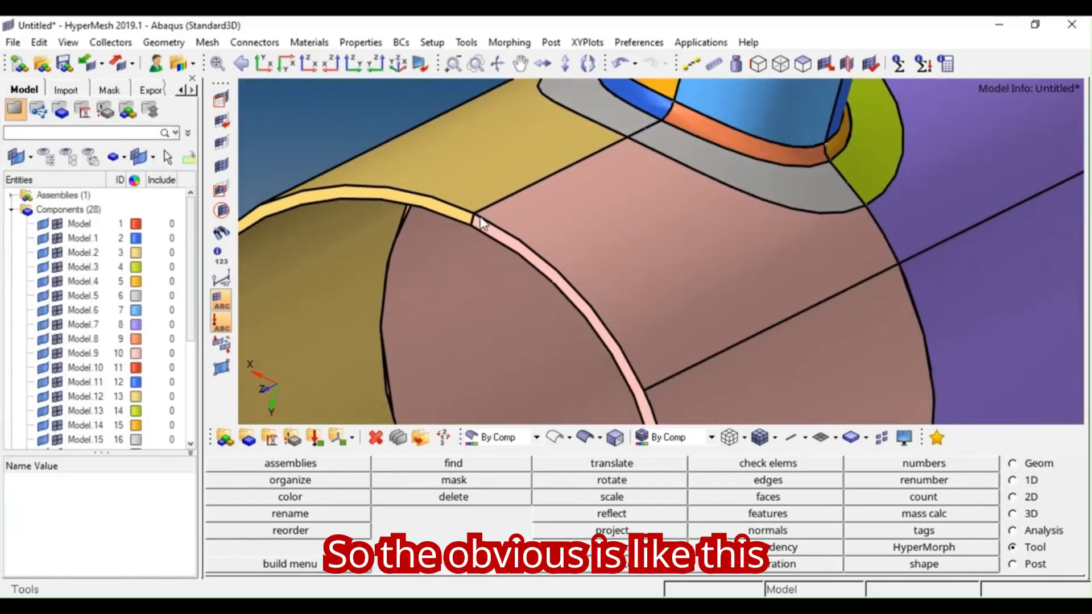
{"action": "scroll", "coordinate": [493, 210], "scroll_direction": "up", "scroll_amount": 5}
{"action": "scroll", "coordinate": [492, 203], "scroll_direction": "down", "scroll_amount": 5}
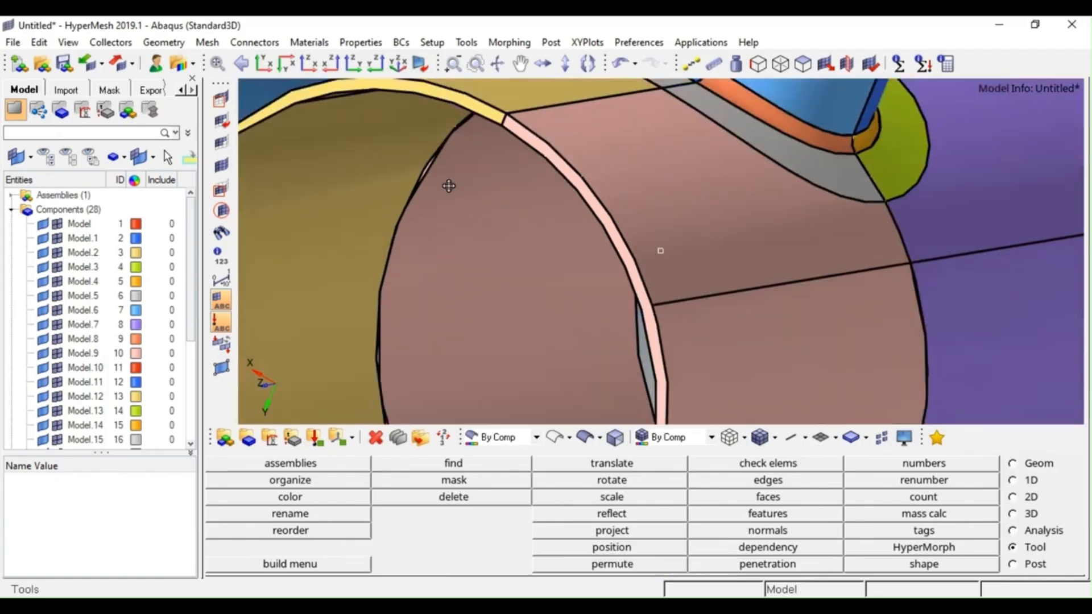
{"action": "scroll", "coordinate": [478, 146], "scroll_direction": "up", "scroll_amount": 2}
{"action": "left_click_drag", "start_coordinate": [461, 168], "coordinate": [577, 222], "text": "ctrl"}
{"action": "scroll", "coordinate": [577, 222], "scroll_direction": "up", "scroll_amount": 3, "text": "ctrl"}
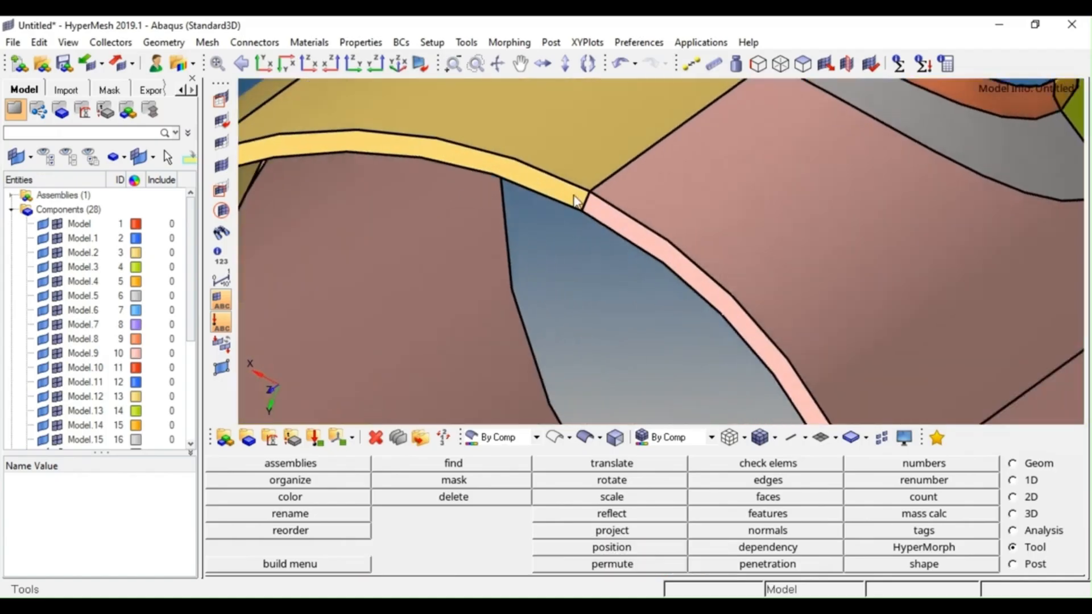
{"action": "key", "text": "F4"}
{"action": "scroll", "coordinate": [585, 207], "scroll_direction": "up", "scroll_amount": 1}
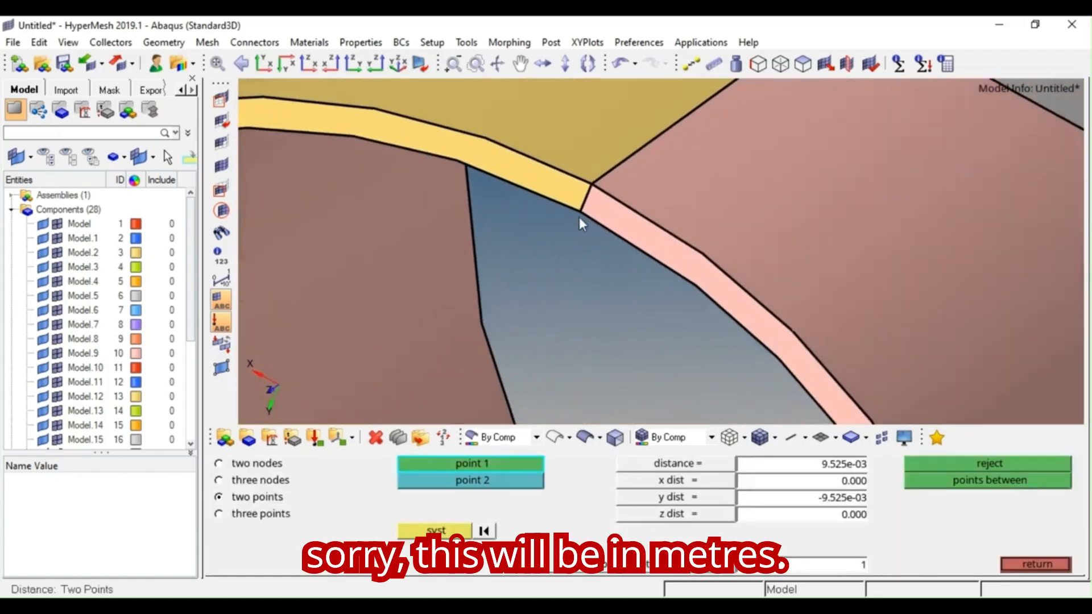
{"action": "left_click", "coordinate": [579, 213]}
- Examine the whole shell and nozzle from outside, and leave the distance measurement
{"action": "scroll", "coordinate": [681, 197], "scroll_direction": "down", "scroll_amount": 4}
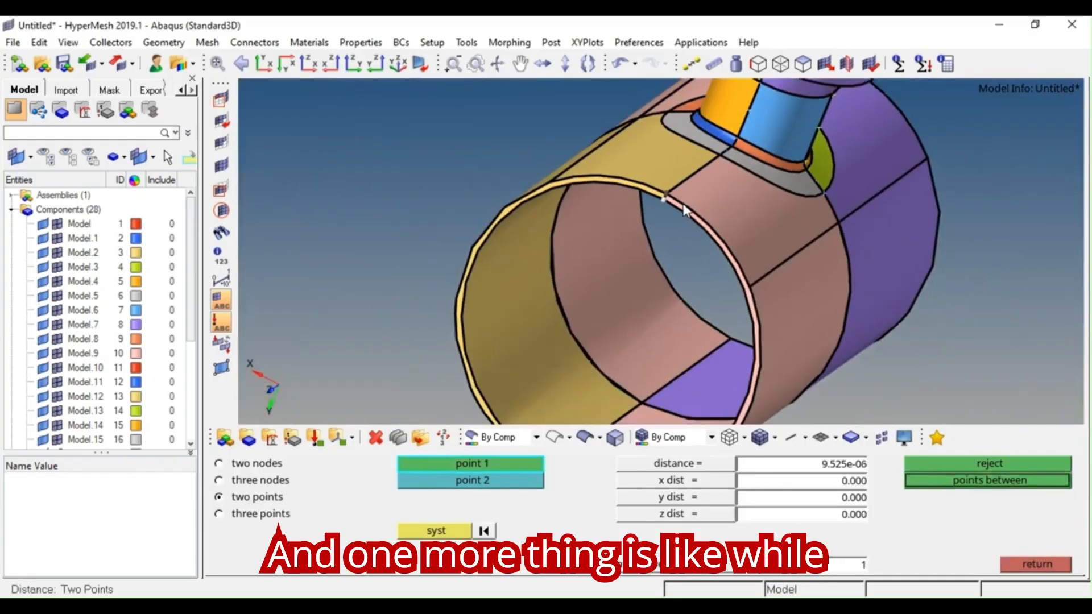
{"action": "scroll", "coordinate": [684, 207], "scroll_direction": "down", "scroll_amount": 2, "text": "ctrl"}
{"action": "left_click_drag", "start_coordinate": [709, 212], "coordinate": [643, 207], "text": "ctrl"}
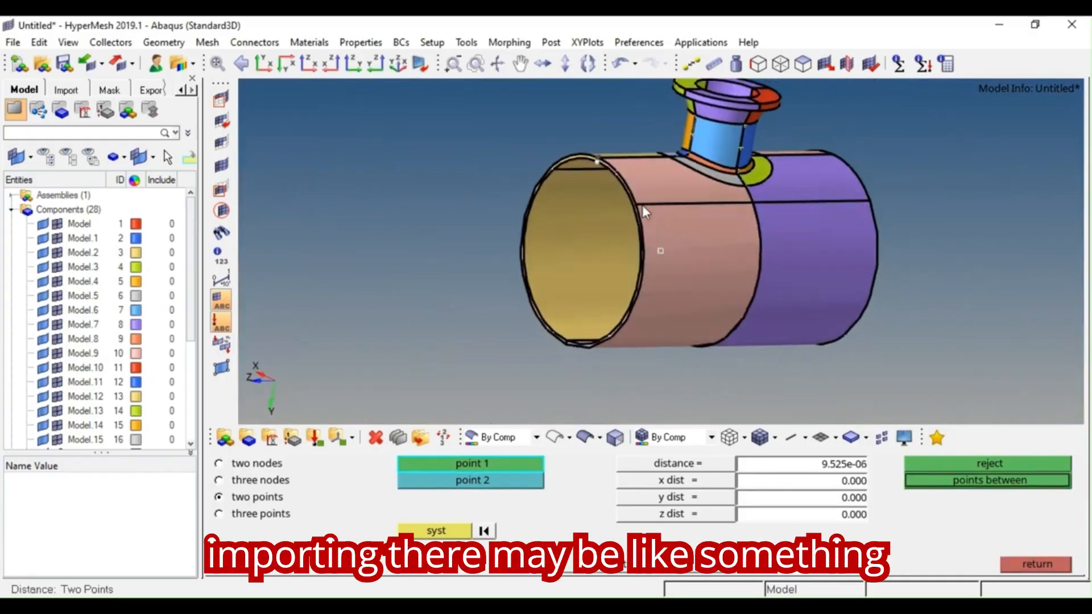
{"action": "scroll", "coordinate": [624, 202], "scroll_direction": "up", "scroll_amount": 3, "text": "ctrl"}
{"action": "right_click_drag", "start_coordinate": [624, 130], "coordinate": [593, 200], "text": "ctrl"}
{"action": "scroll", "coordinate": [569, 200], "scroll_direction": "down", "scroll_amount": 3, "text": "ctrl"}
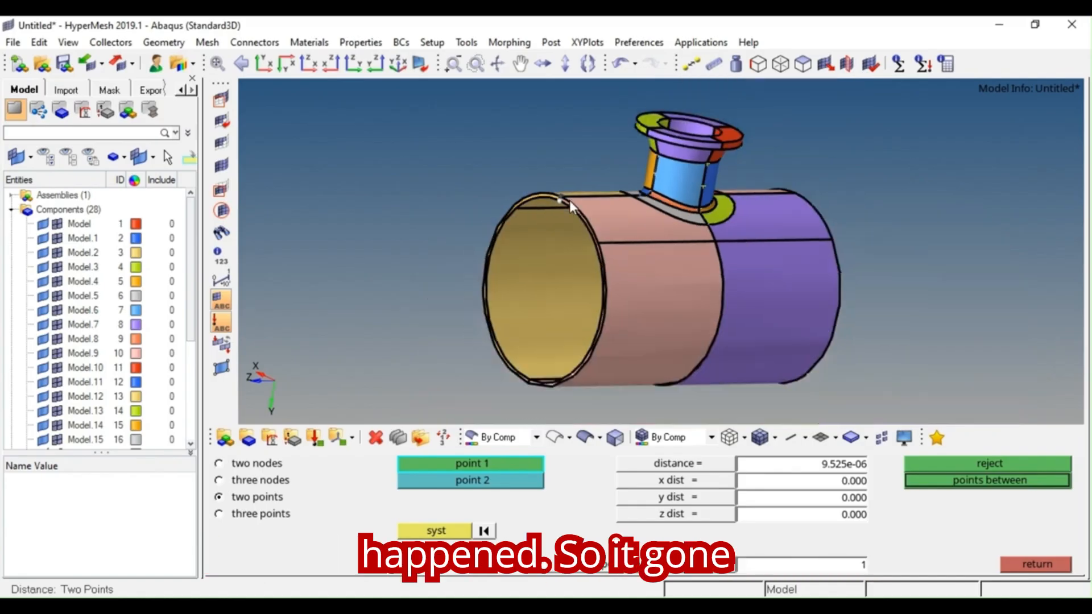
{"action": "right_click_drag", "start_coordinate": [662, 237], "coordinate": [640, 248], "text": "ctrl"}
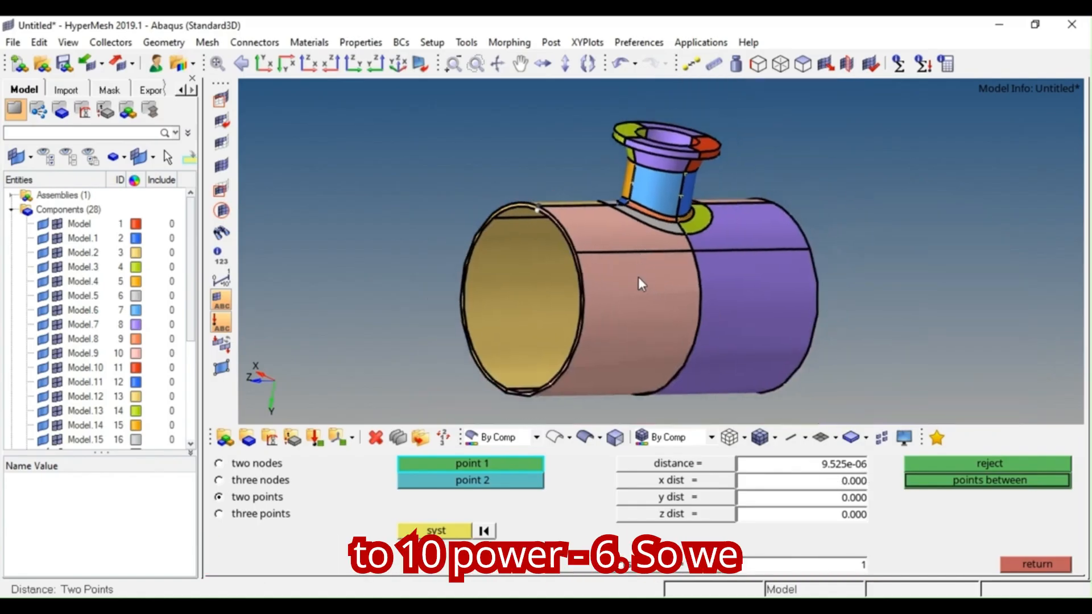
{"action": "right_click_drag", "start_coordinate": [638, 278], "coordinate": [615, 240], "text": "ctrl"}
{"action": "scroll", "coordinate": [615, 240], "scroll_direction": "down", "scroll_amount": 3, "text": "ctrl"}
{"action": "mouse_move", "coordinate": [605, 206]}
{"action": "left_mouse_down", "text": "ctrl"}
{"action": "mouse_move", "coordinate": [521, 254]}
{"action": "mouse_move", "coordinate": [593, 234]}
{"action": "left_mouse_up", "text": "ctrl"}
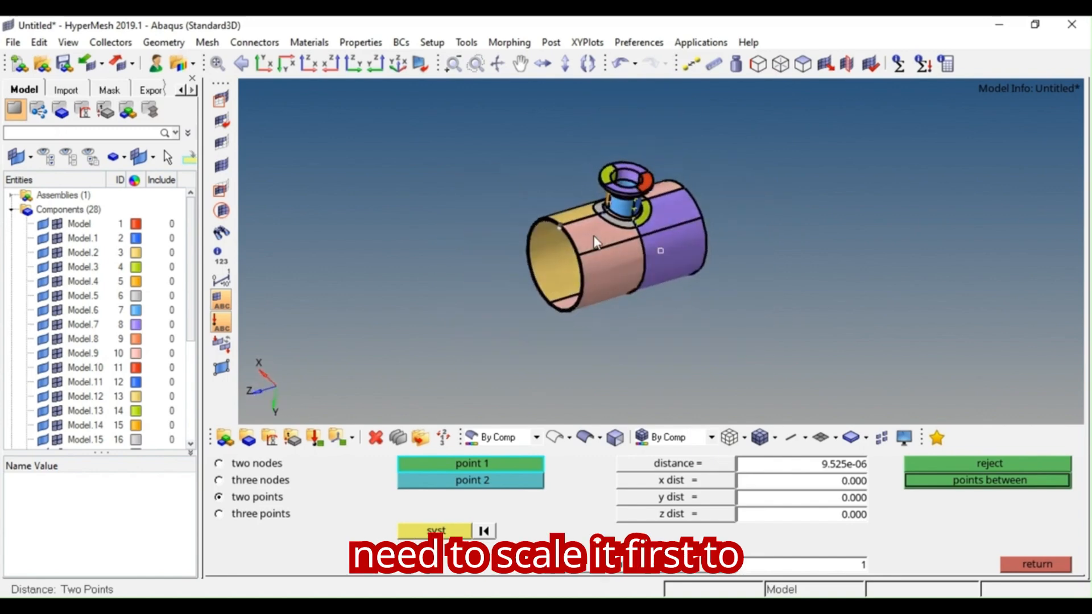
{"action": "key", "text": "Escape"}
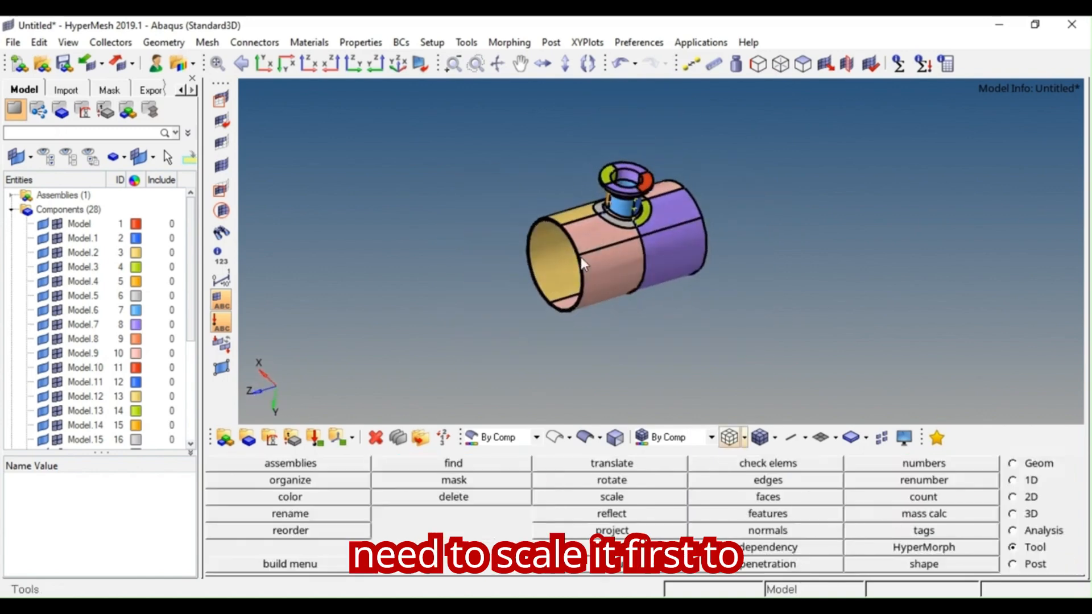
- Scale all components of the model up uniformly by a total factor of 1e6 to bring its dimensions into millimetres
{"action": "left_click", "coordinate": [651, 499]}
{"action": "scroll", "coordinate": [667, 234], "scroll_direction": "down", "scroll_amount": 2}
{"action": "left_click_drag", "start_coordinate": [756, 127], "coordinate": [623, 255], "text": "shift"}
{"action": "left_click", "coordinate": [611, 514]}
{"action": "left_click", "coordinate": [728, 514]}
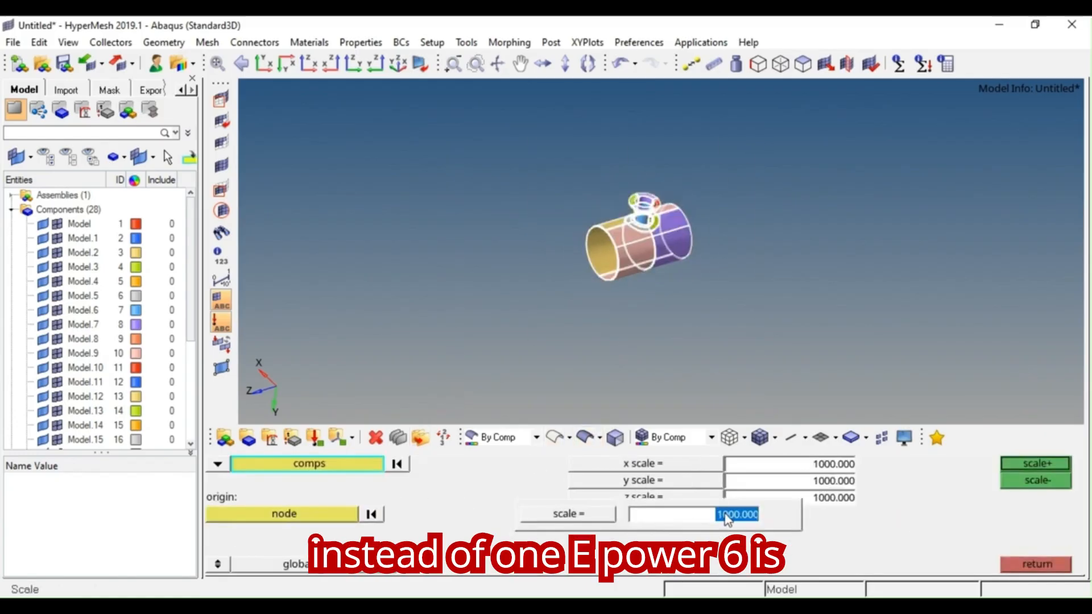
{"action": "key", "text": "Return"}
{"action": "left_click", "coordinate": [1032, 463]}
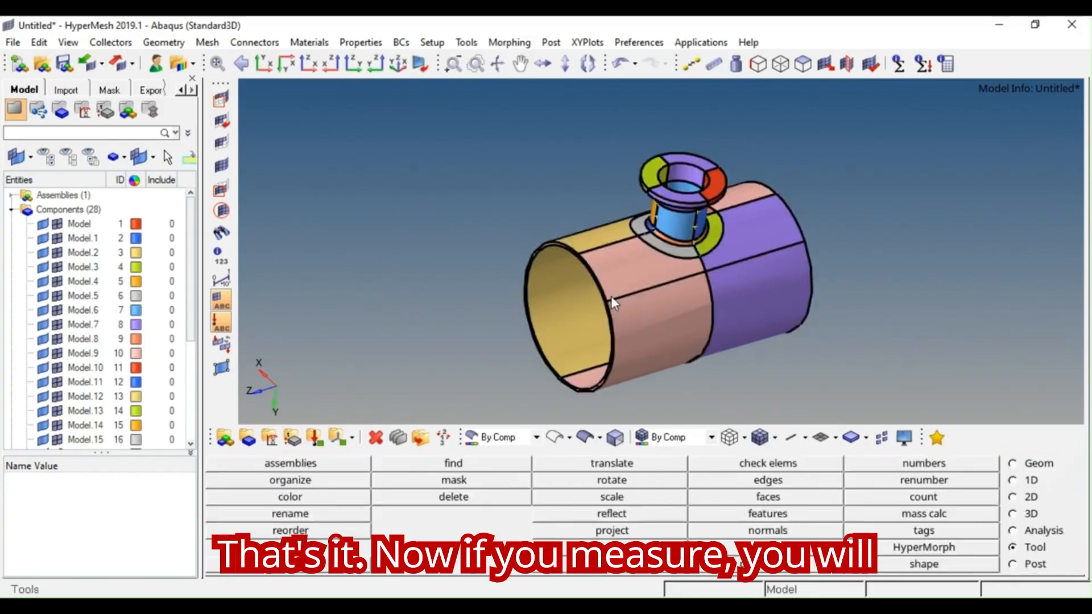
- Measure the scaled shell's wall thickness between the two corner points at the open end
{"action": "scroll", "coordinate": [588, 263], "scroll_direction": "up", "scroll_amount": 5}
{"action": "key", "text": "F4"}
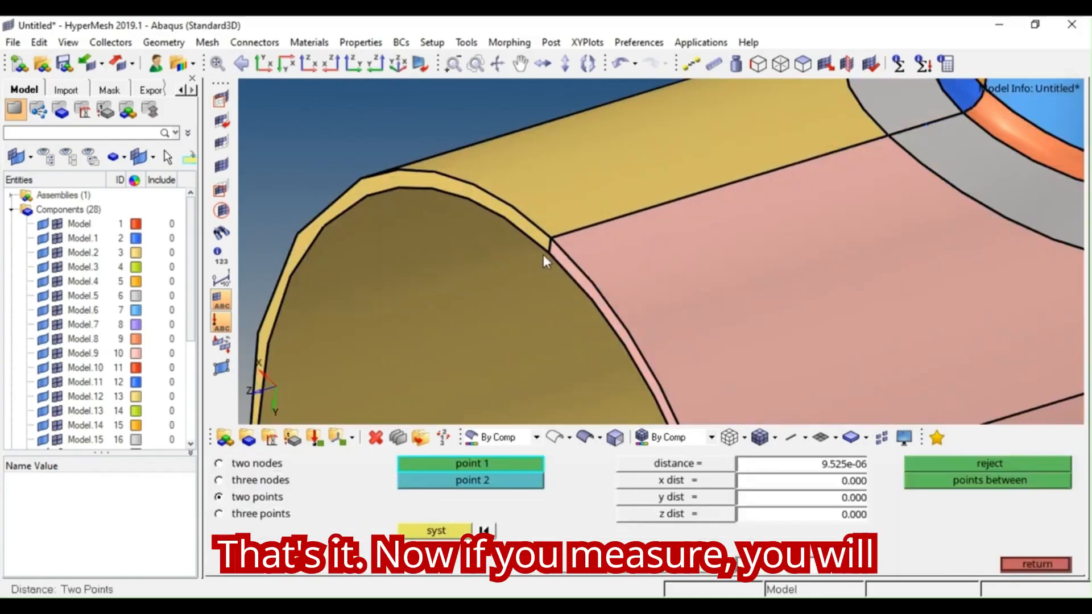
{"action": "scroll", "coordinate": [581, 251], "scroll_direction": "up", "scroll_amount": 3}
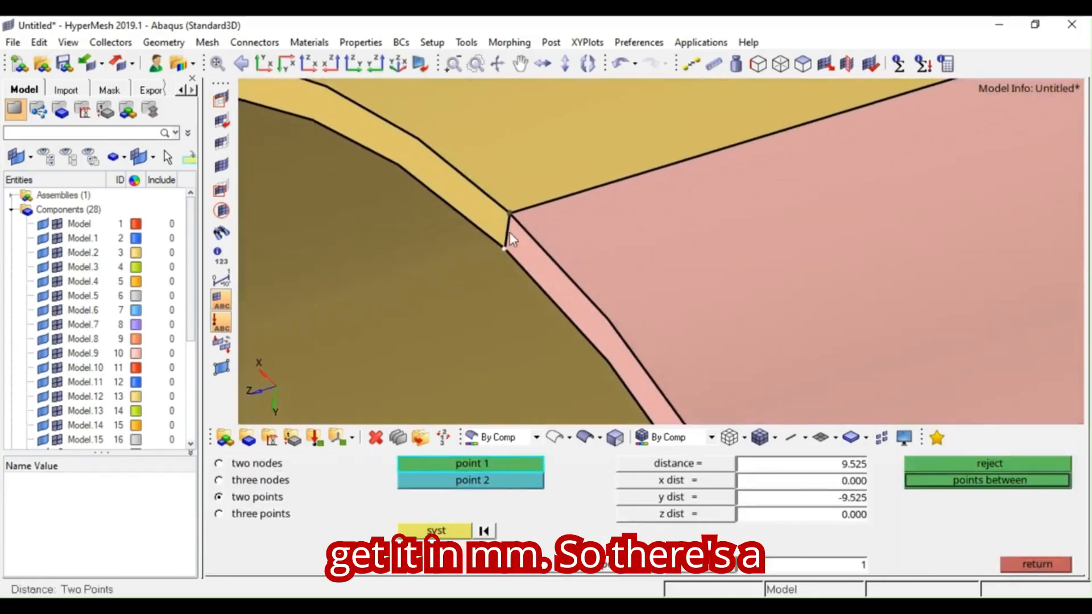
- Mask all solids except the five that make up one quarter of the nozzle-shell junction
{"action": "scroll", "coordinate": [510, 233], "scroll_direction": "down", "scroll_amount": 8}
{"action": "left_click_drag", "start_coordinate": [536, 249], "coordinate": [493, 369], "text": "ctrl"}
{"action": "key", "text": "F5"}
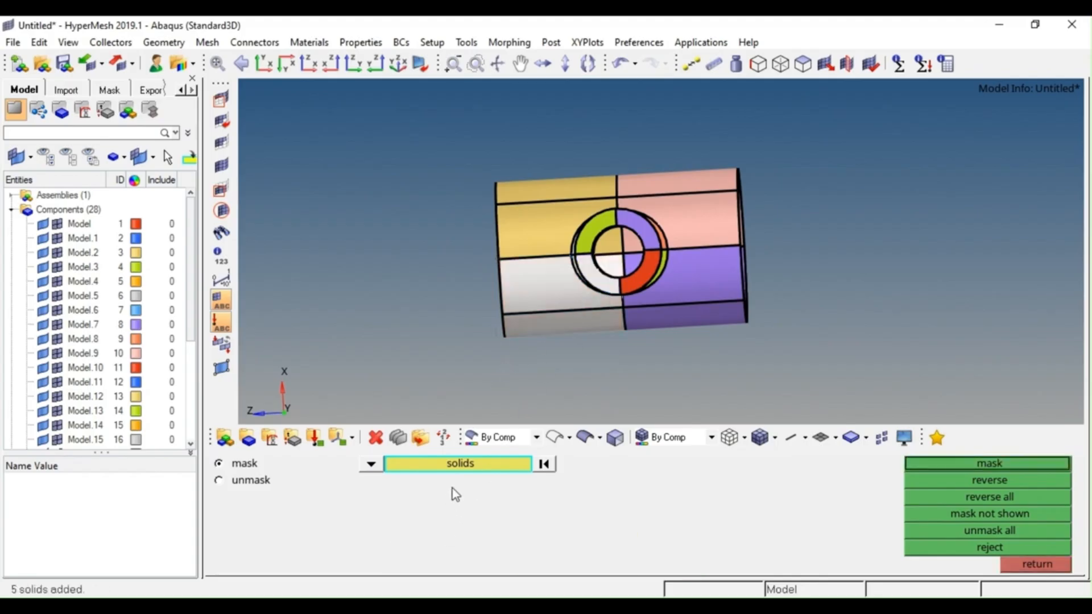
{"action": "left_click", "coordinate": [489, 465]}
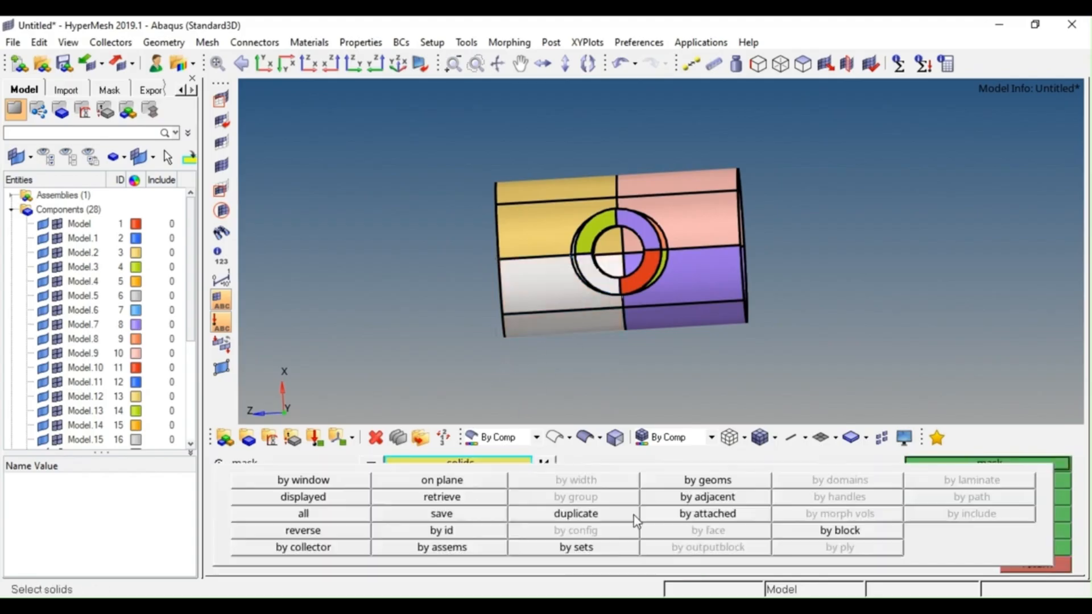
{"action": "left_click", "coordinate": [333, 533]}
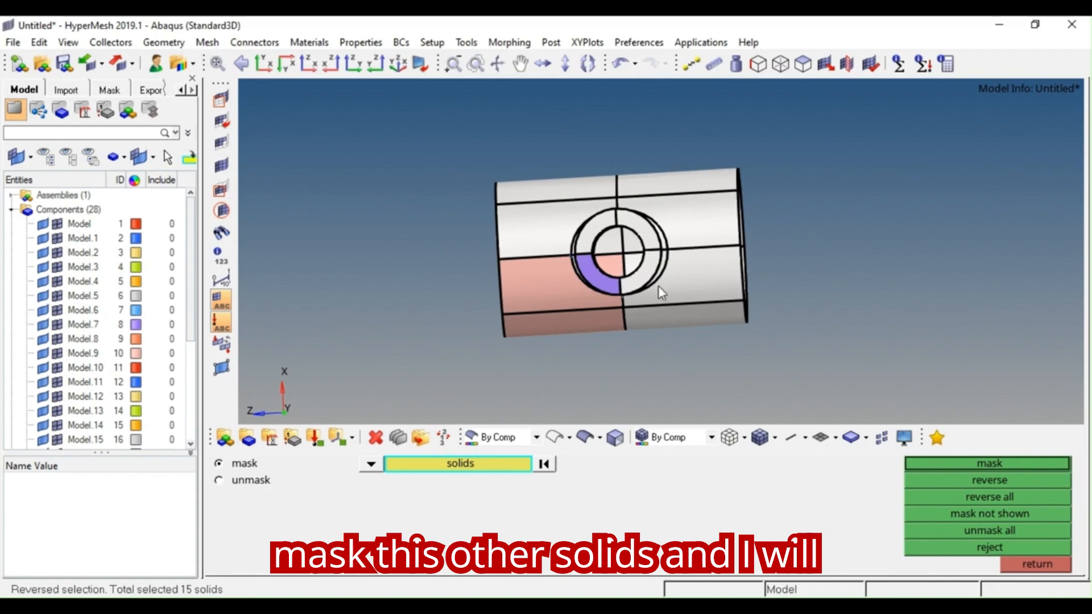
{"action": "middle_click", "coordinate": [657, 285]}
- Examine the isolated quarter's flange, nozzle neck, fillet, pad and shell solids from several sides
{"action": "left_click_drag", "start_coordinate": [638, 286], "coordinate": [534, 281], "text": "ctrl"}
{"action": "scroll", "coordinate": [602, 281], "scroll_direction": "up", "scroll_amount": 3, "text": "ctrl"}
{"action": "scroll", "coordinate": [660, 233], "scroll_direction": "up", "scroll_amount": 4, "text": "ctrl"}
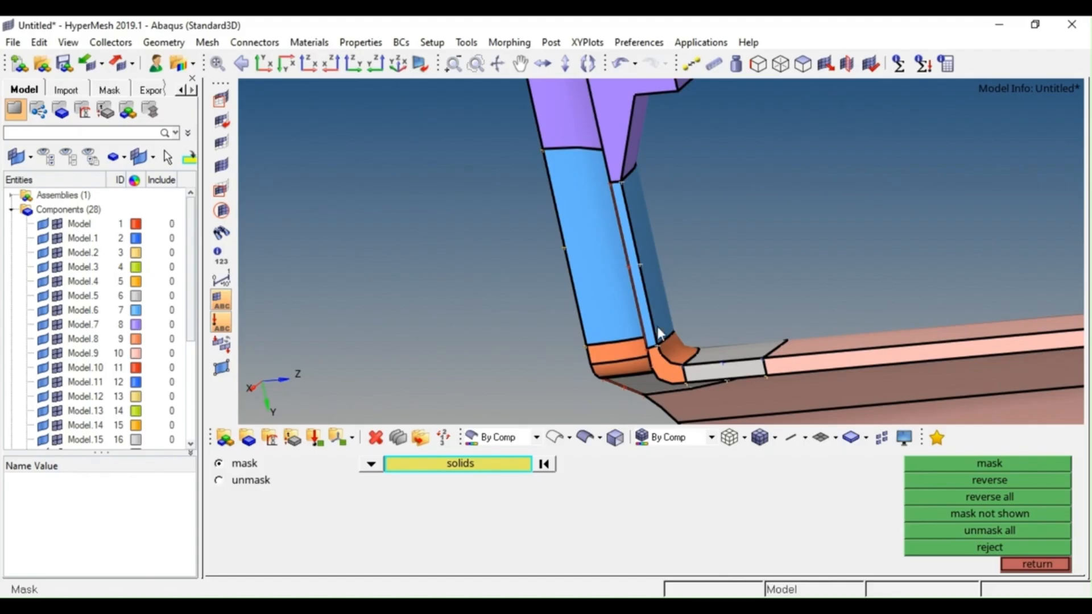
{"action": "scroll", "coordinate": [665, 331], "scroll_direction": "down", "scroll_amount": 5, "text": "ctrl"}
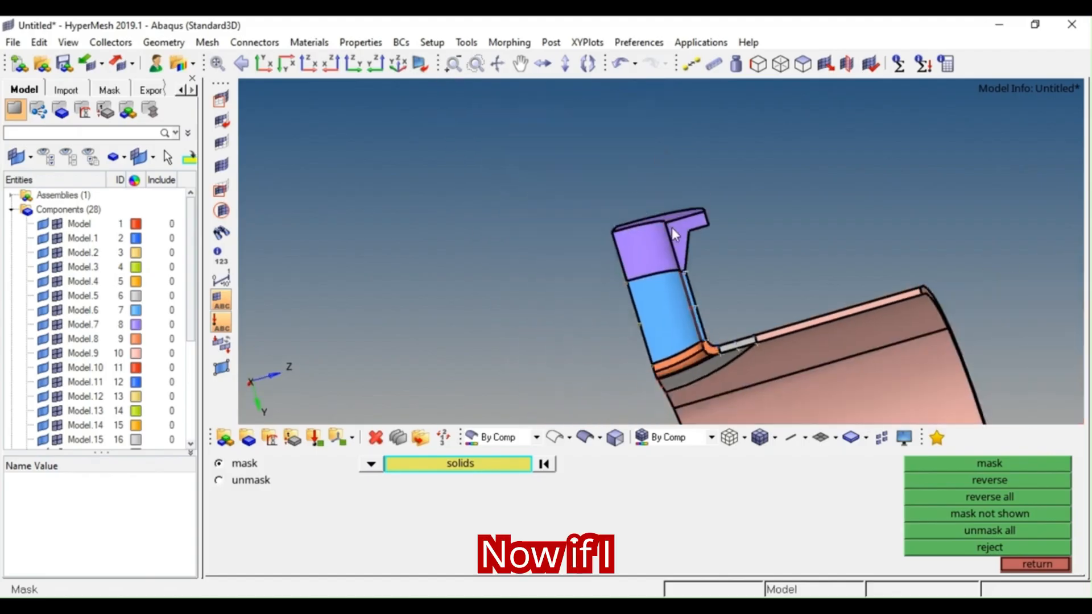
{"action": "left_click_drag", "start_coordinate": [670, 227], "coordinate": [496, 168], "text": "ctrl"}
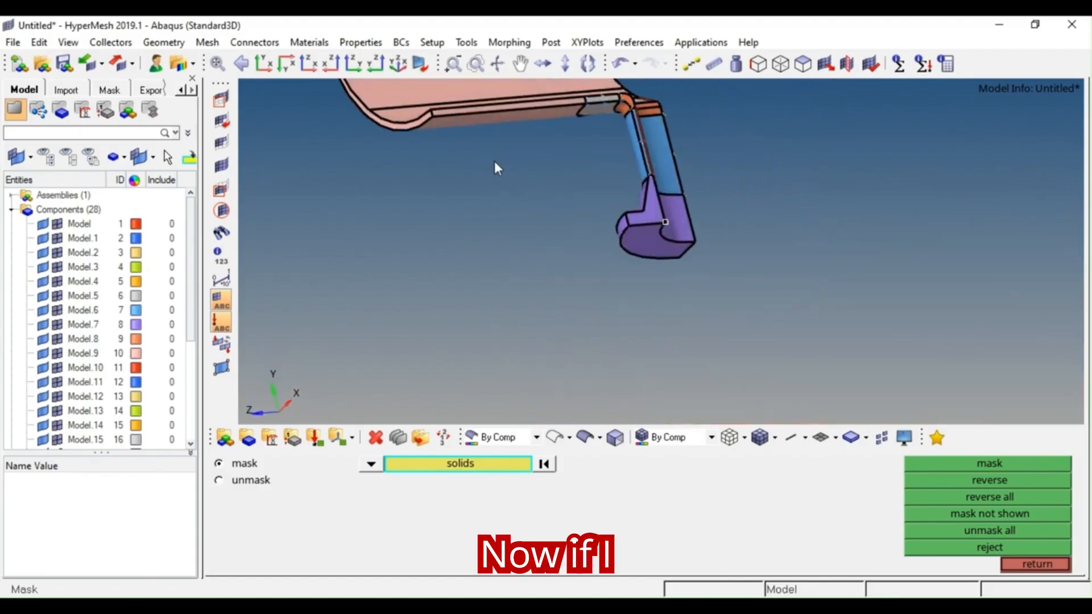
{"action": "right_click_drag", "start_coordinate": [612, 162], "coordinate": [616, 197], "text": "ctrl"}
{"action": "scroll", "coordinate": [619, 199], "scroll_direction": "up", "scroll_amount": 4, "text": "ctrl"}
{"action": "left_click_drag", "start_coordinate": [676, 239], "coordinate": [696, 269], "text": "ctrl"}
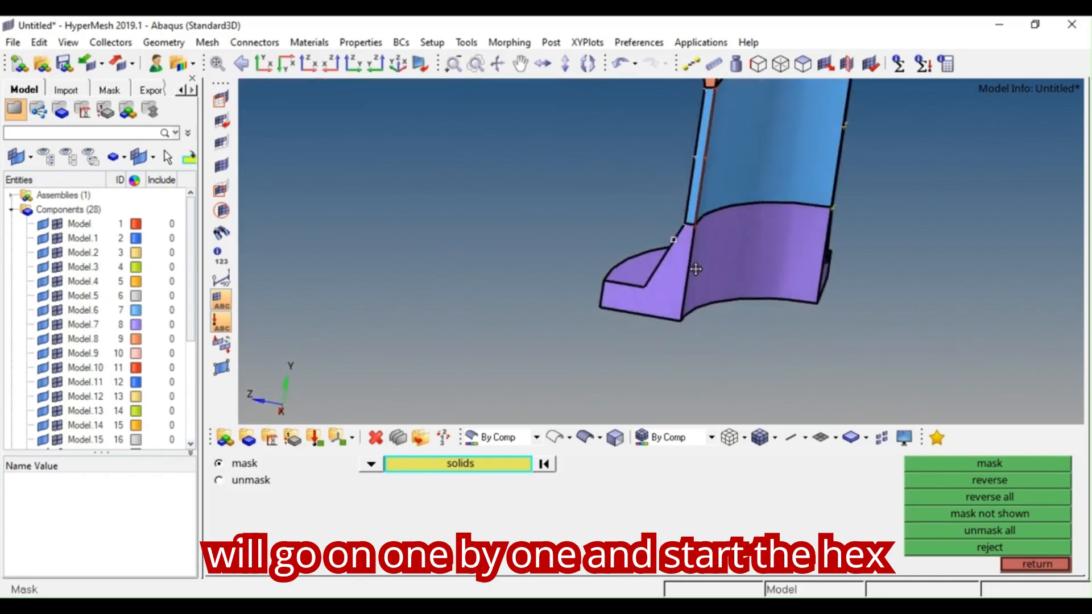
{"action": "scroll", "coordinate": [682, 268], "scroll_direction": "down", "scroll_amount": 4, "text": "ctrl"}
{"action": "right_click_drag", "start_coordinate": [663, 265], "coordinate": [679, 307], "text": "ctrl"}
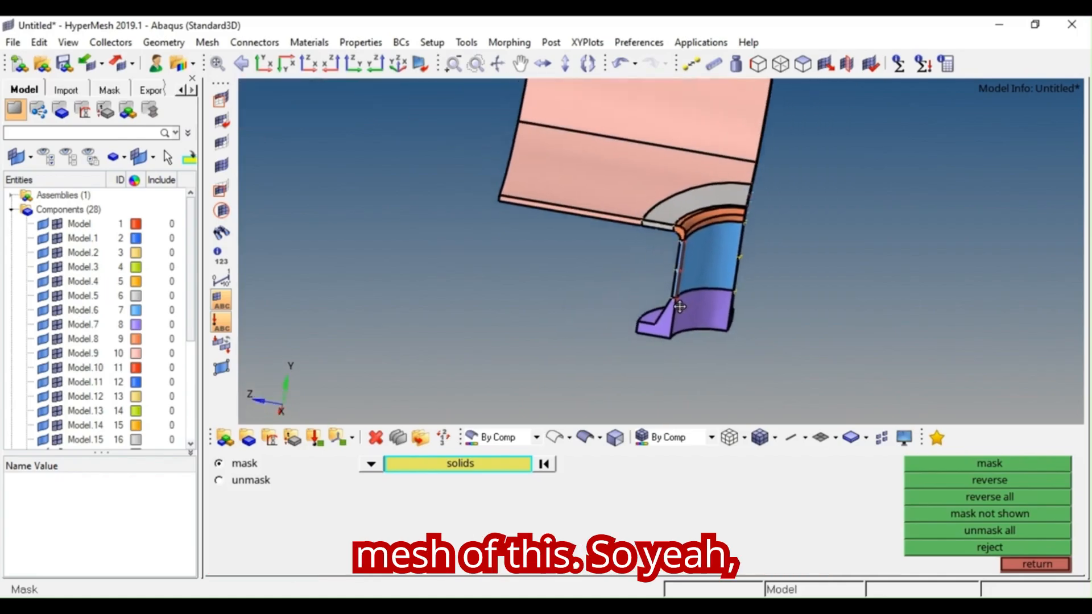
- Mesh the flange's cut section face with mixed elements at an element size of 5
{"action": "scroll", "coordinate": [680, 319], "scroll_direction": "up", "scroll_amount": 3}
{"action": "key", "text": "F4"}
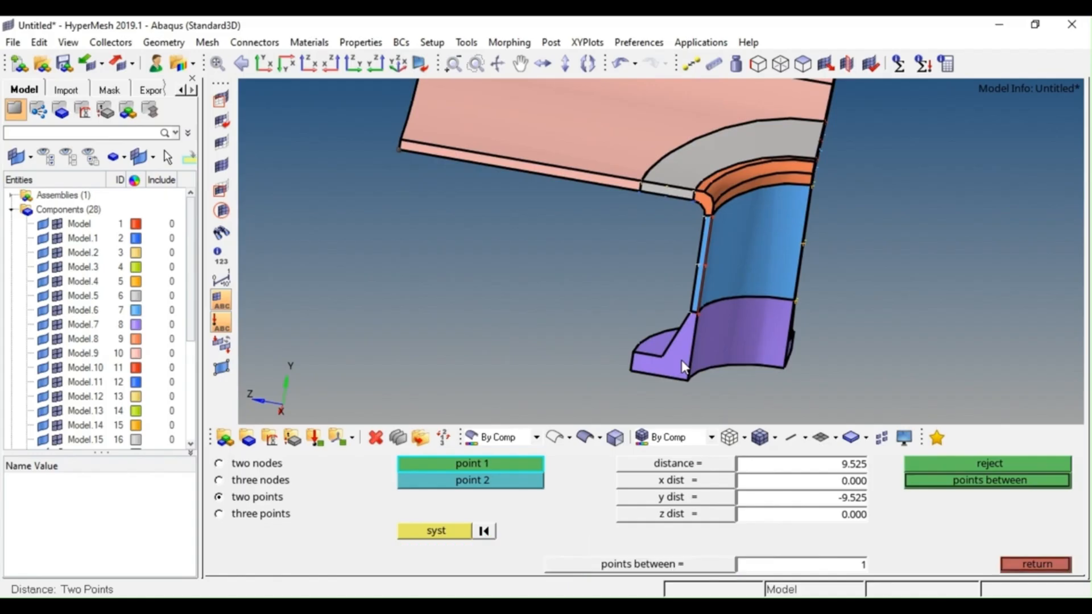
{"action": "key", "text": "Escape"}
{"action": "key", "text": "F12"}
{"action": "scroll", "coordinate": [682, 352], "scroll_direction": "up", "scroll_amount": 2}
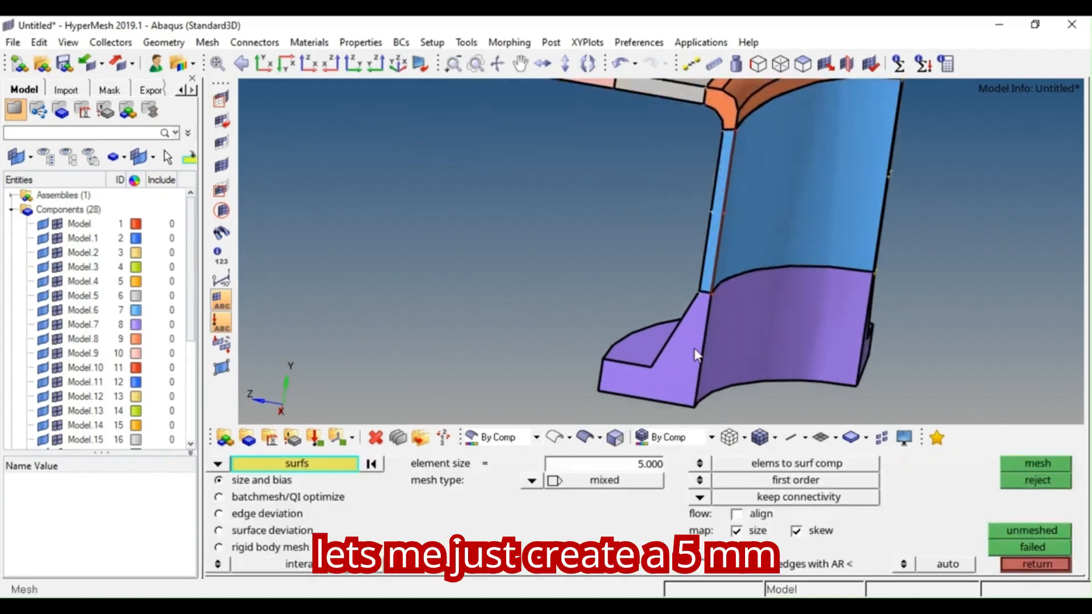
{"action": "right_click_drag", "start_coordinate": [694, 349], "coordinate": [662, 326], "text": "ctrl"}
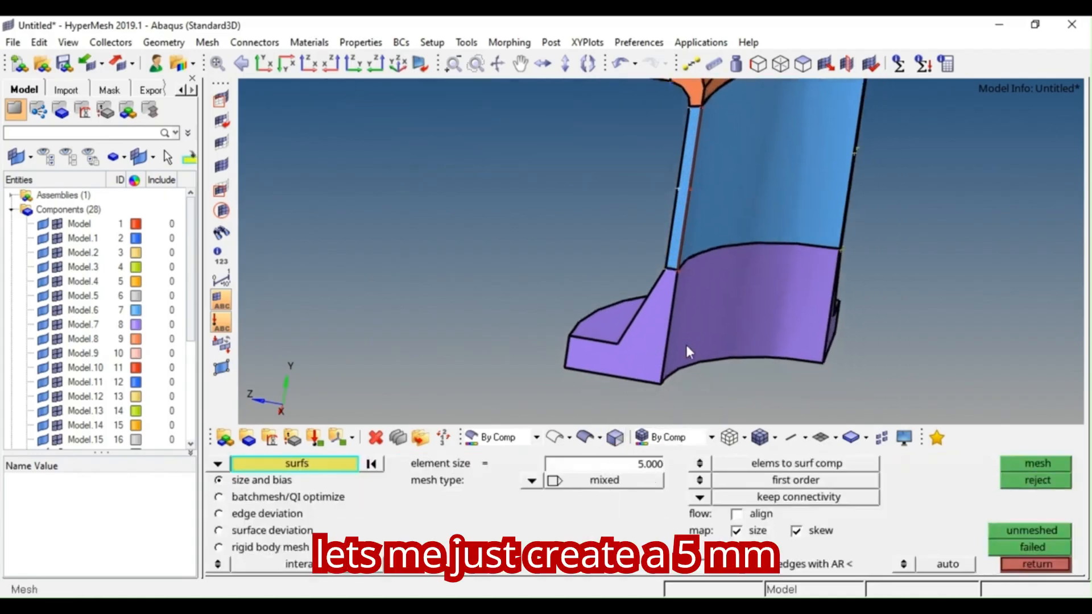
{"action": "left_click", "coordinate": [636, 349]}
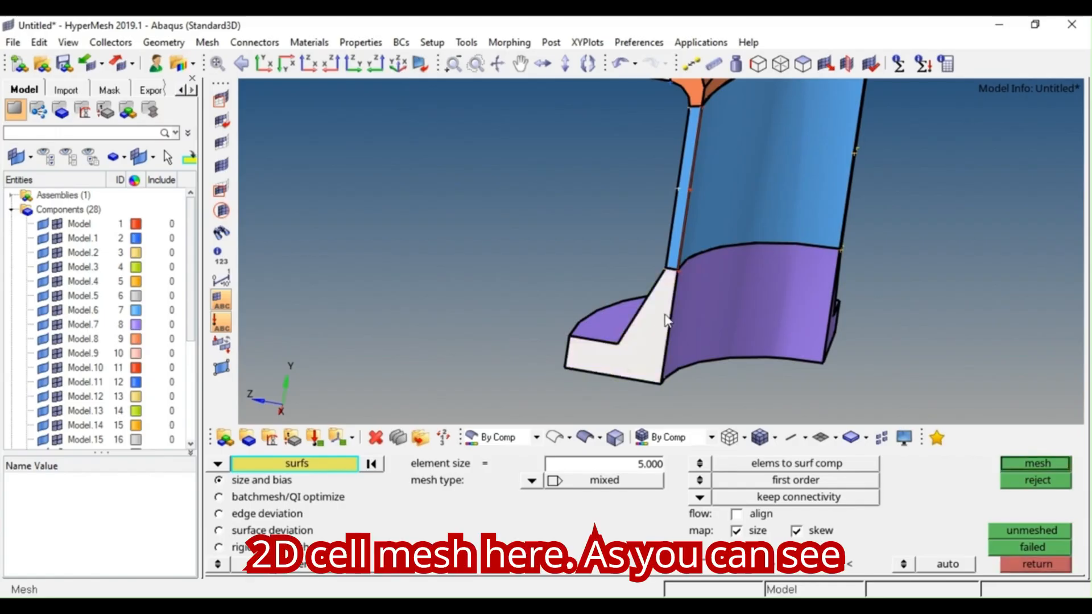
{"action": "middle_click", "coordinate": [670, 301]}
- Set two divisions on the short edge where the flange section meets the nozzle neck
{"action": "scroll", "coordinate": [671, 302], "scroll_direction": "up", "scroll_amount": 3}
{"action": "scroll", "coordinate": [676, 233], "scroll_direction": "down", "scroll_amount": 2}
{"action": "right_click_drag", "start_coordinate": [673, 235], "coordinate": [696, 190], "text": "ctrl"}
{"action": "scroll", "coordinate": [697, 190], "scroll_direction": "up", "scroll_amount": 2}
{"action": "left_click", "coordinate": [709, 172]}
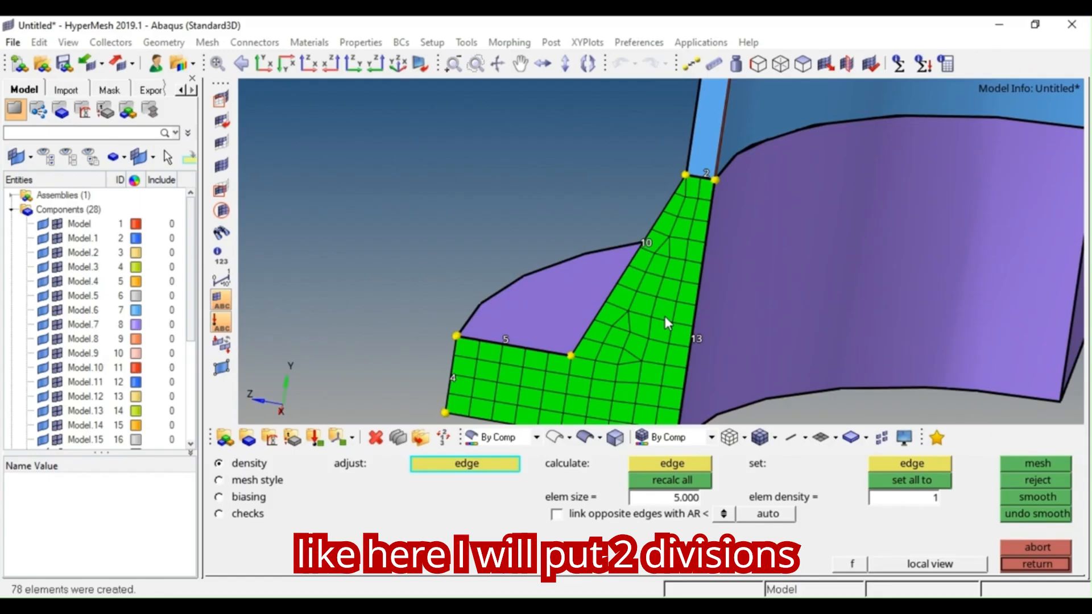
- Set 7 divisions on the flange section's outer end edge and 14 on its long bore-side edge
{"action": "scroll", "coordinate": [664, 316], "scroll_direction": "down", "scroll_amount": 2}
{"action": "scroll", "coordinate": [677, 264], "scroll_direction": "up", "scroll_amount": 2}
{"action": "scroll", "coordinate": [678, 267], "scroll_direction": "down", "scroll_amount": 2}
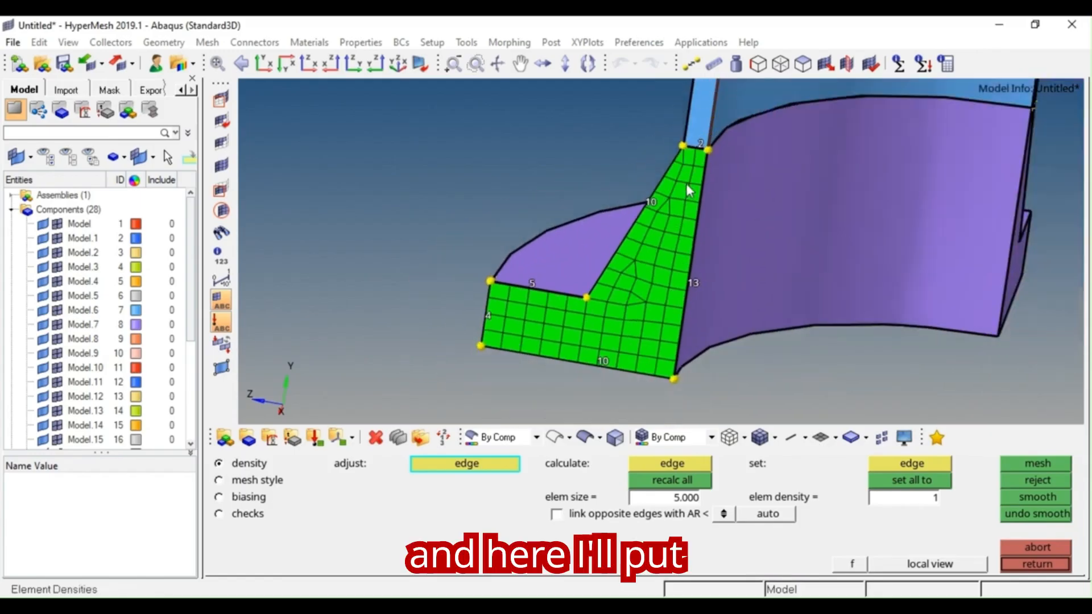
{"action": "right_click", "coordinate": [604, 365]}
{"action": "right_click", "coordinate": [603, 365]}
{"action": "right_click", "coordinate": [604, 365]}
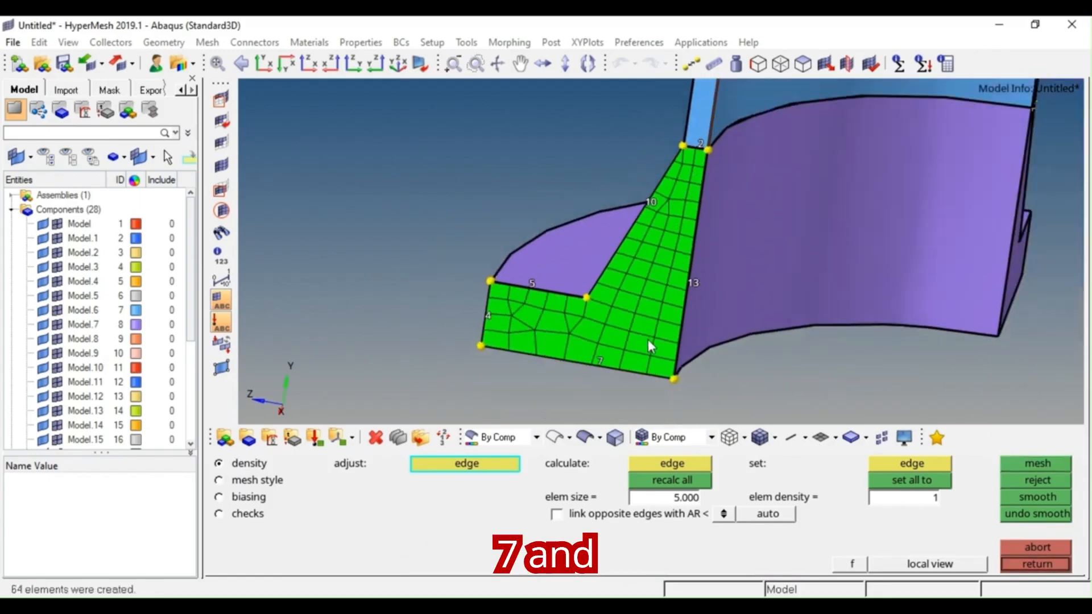
{"action": "left_click", "coordinate": [691, 282]}
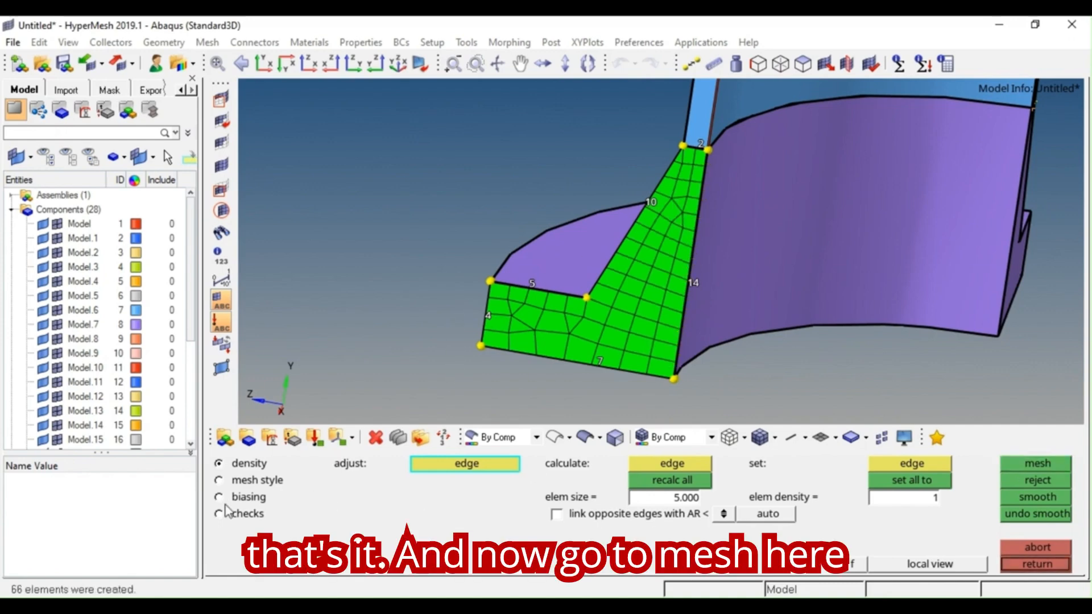
- Set the flange section's mesh method to map as pentagon, remesh the face, and accept the result
{"action": "left_click", "coordinate": [220, 481]}
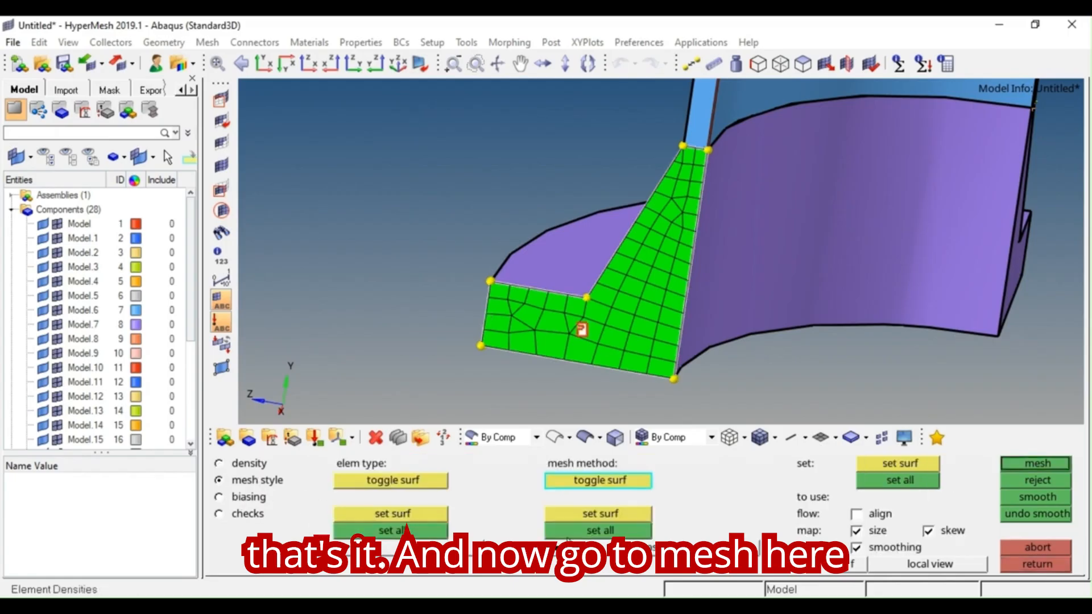
{"action": "left_click", "coordinate": [643, 530]}
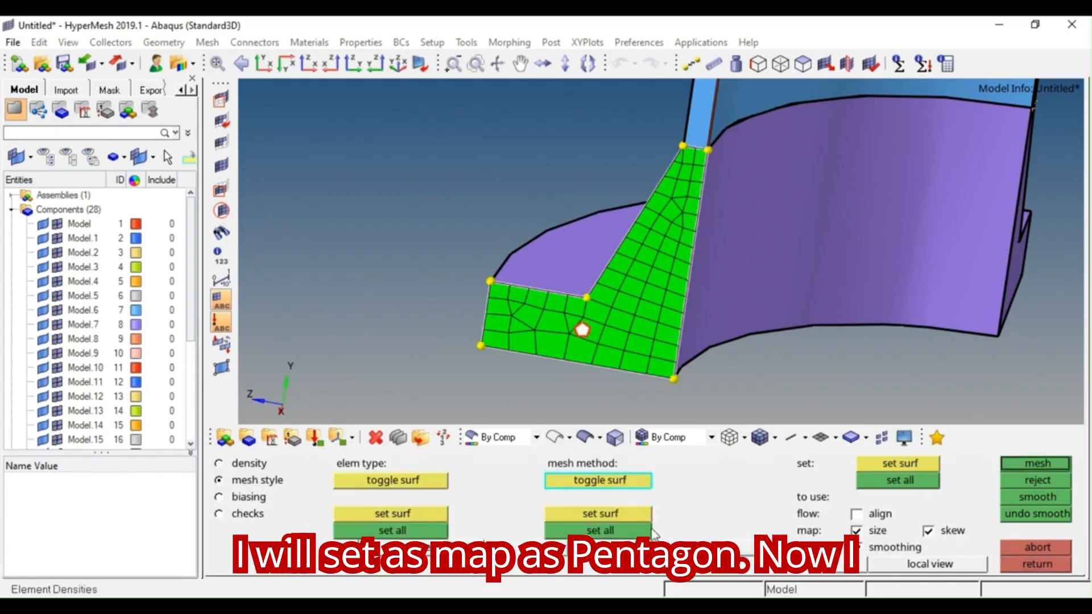
{"action": "left_click", "coordinate": [1017, 467]}
{"action": "scroll", "coordinate": [678, 297], "scroll_direction": "down", "scroll_amount": 3, "text": "ctrl"}
{"action": "right_click_drag", "start_coordinate": [678, 296], "coordinate": [632, 334], "text": "ctrl"}
{"action": "middle_click", "coordinate": [609, 375]}
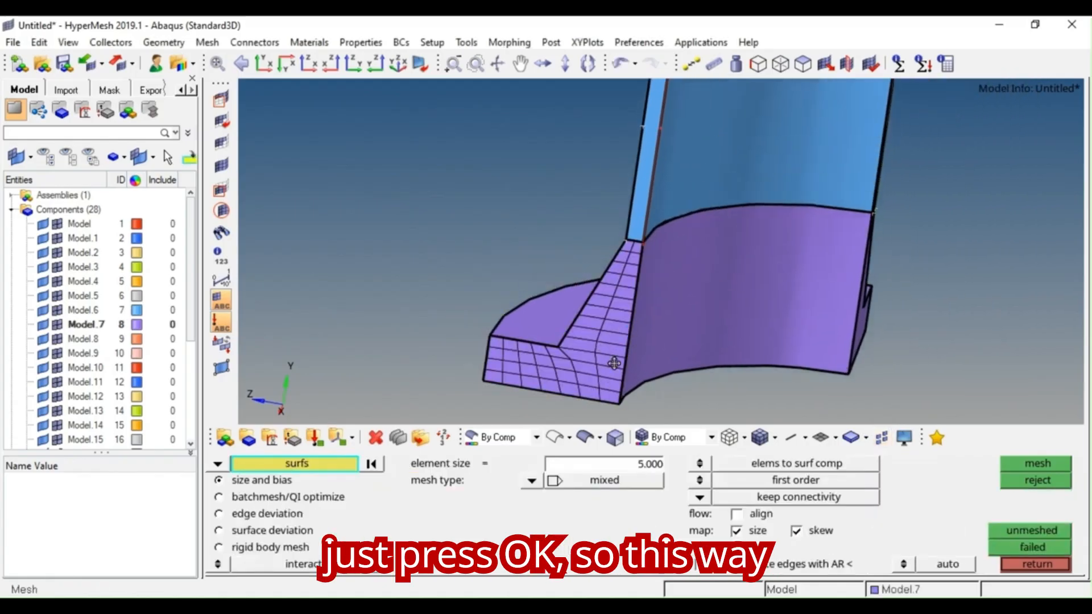
{"action": "left_click_drag", "start_coordinate": [614, 363], "coordinate": [578, 378], "text": "ctrl"}
{"action": "right_click_drag", "start_coordinate": [647, 324], "coordinate": [610, 304], "text": "ctrl"}
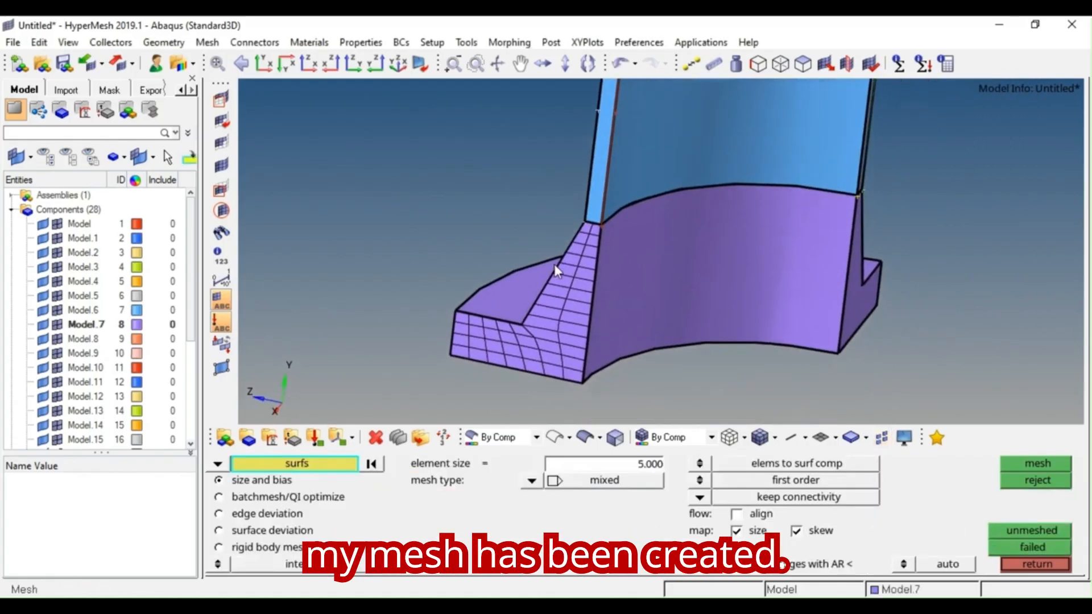
{"action": "key", "text": "Escape"}
- Solid map the flange as one volume from its meshed section face to the opposite cut face, with an along element size of 5
{"action": "right_click_drag", "start_coordinate": [669, 286], "coordinate": [593, 290], "text": "ctrl"}
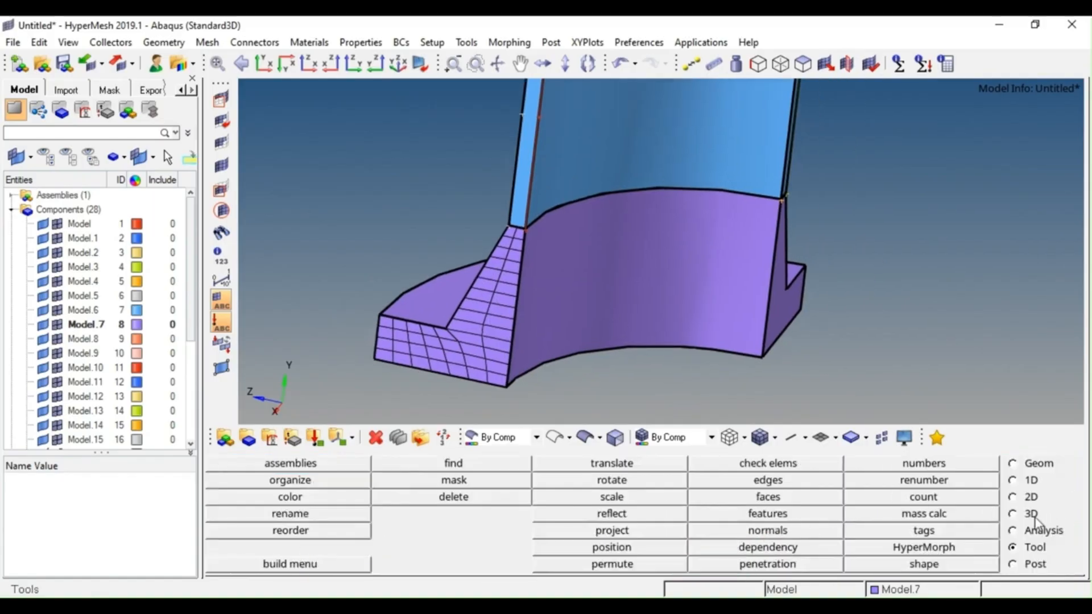
{"action": "left_click", "coordinate": [1013, 514]}
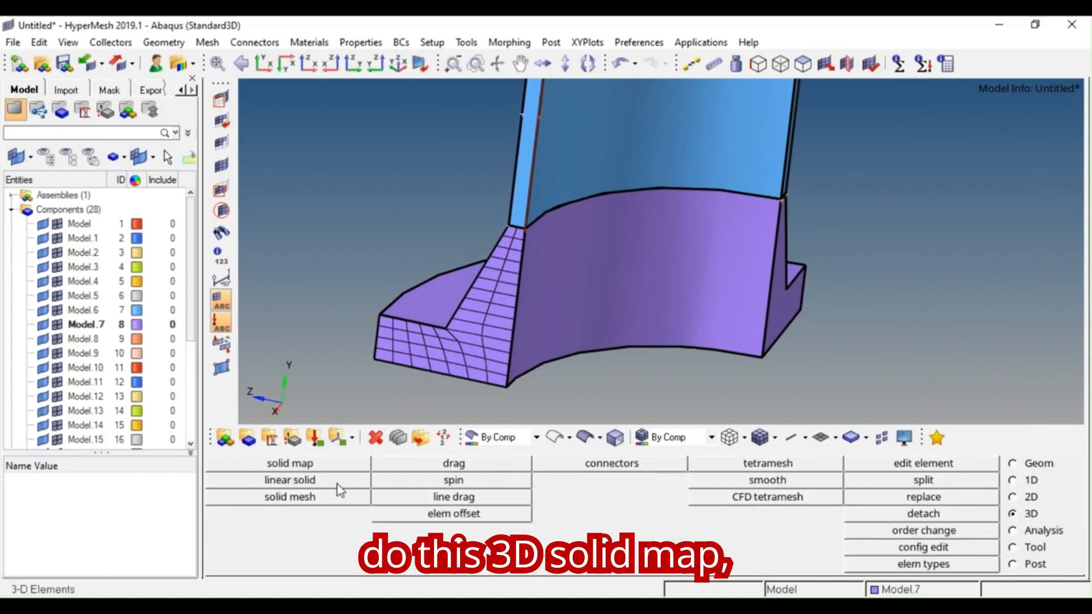
{"action": "left_click", "coordinate": [328, 469]}
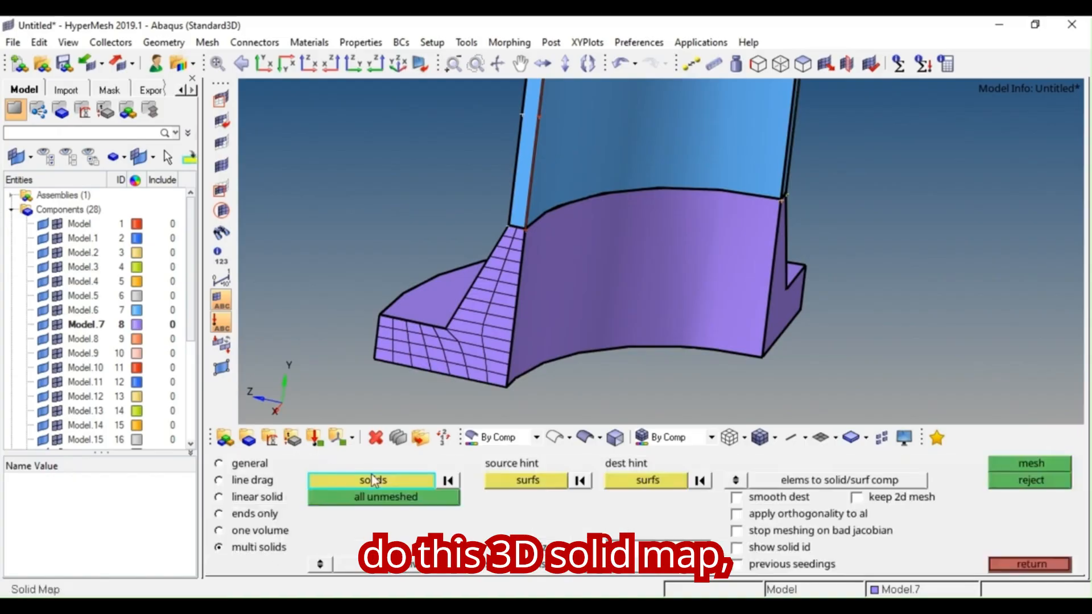
{"action": "left_click", "coordinate": [252, 537]}
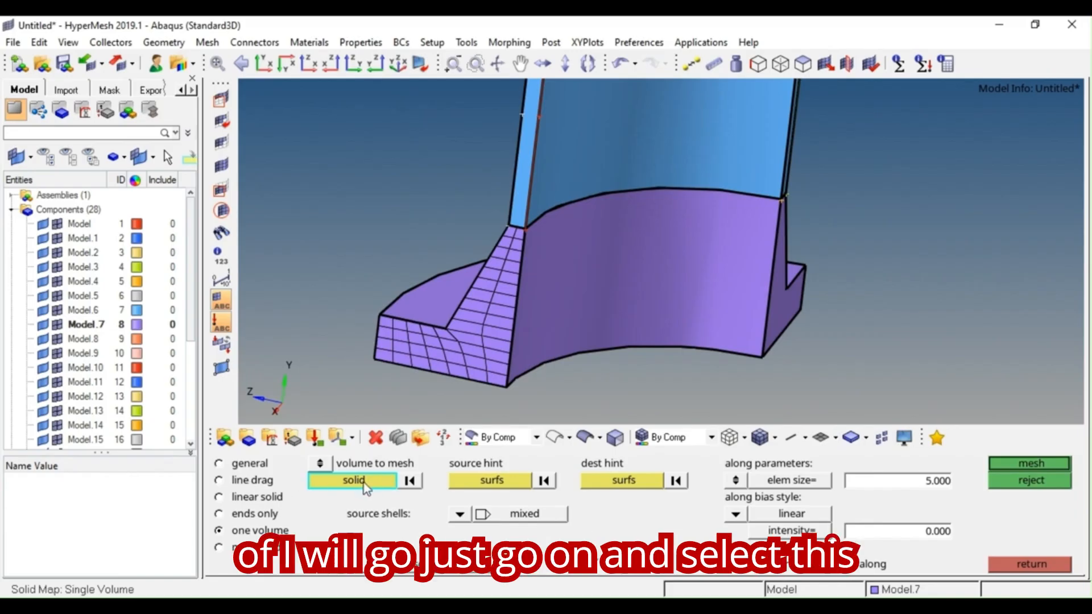
{"action": "left_click", "coordinate": [564, 298]}
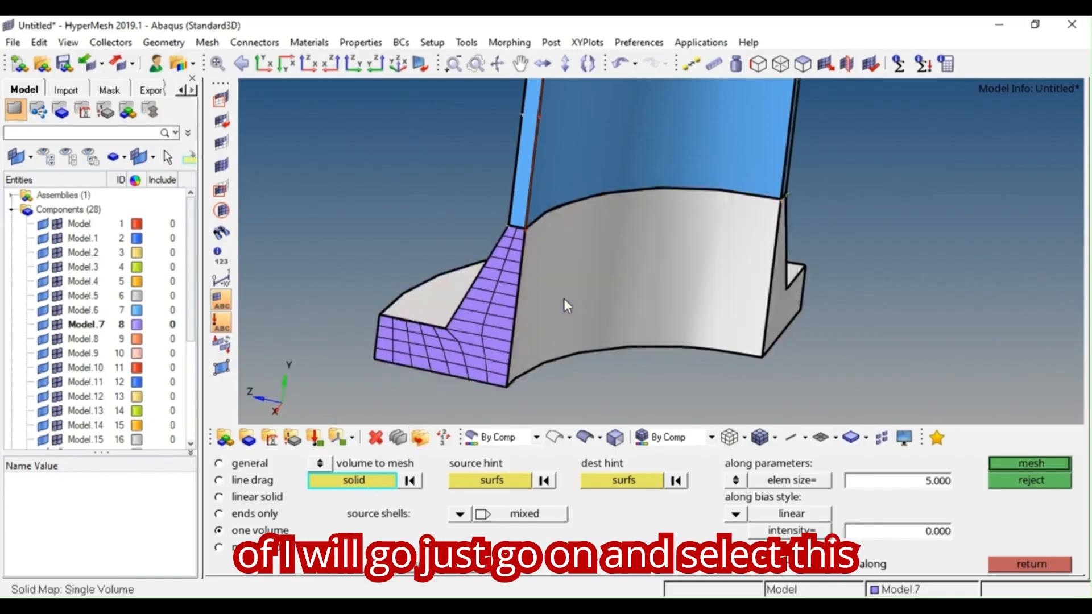
{"action": "left_click", "coordinate": [492, 481]}
{"action": "left_click", "coordinate": [620, 481]}
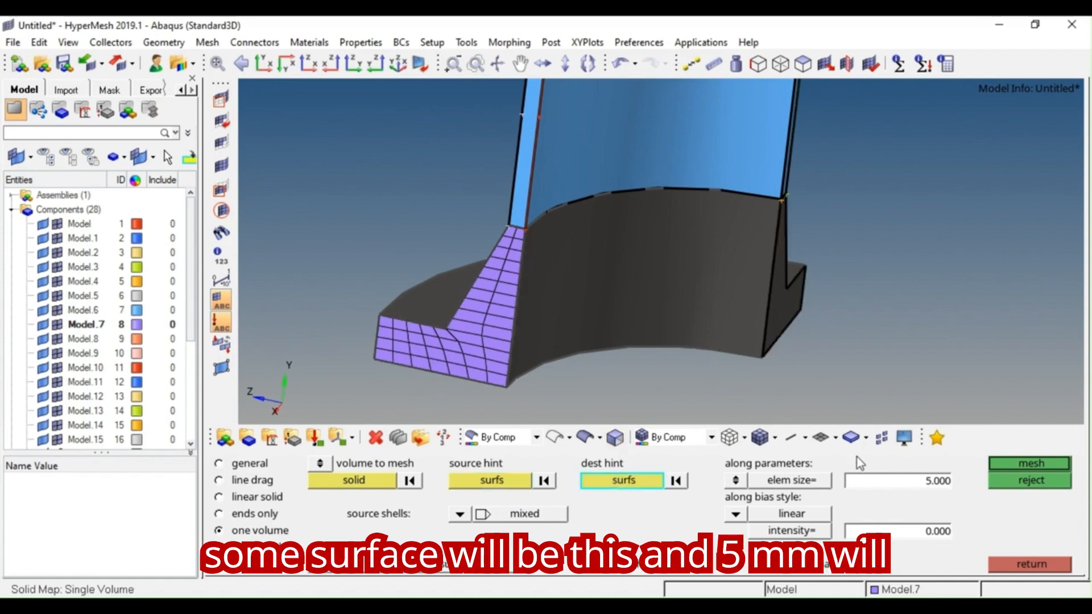
{"action": "left_click", "coordinate": [1029, 465]}
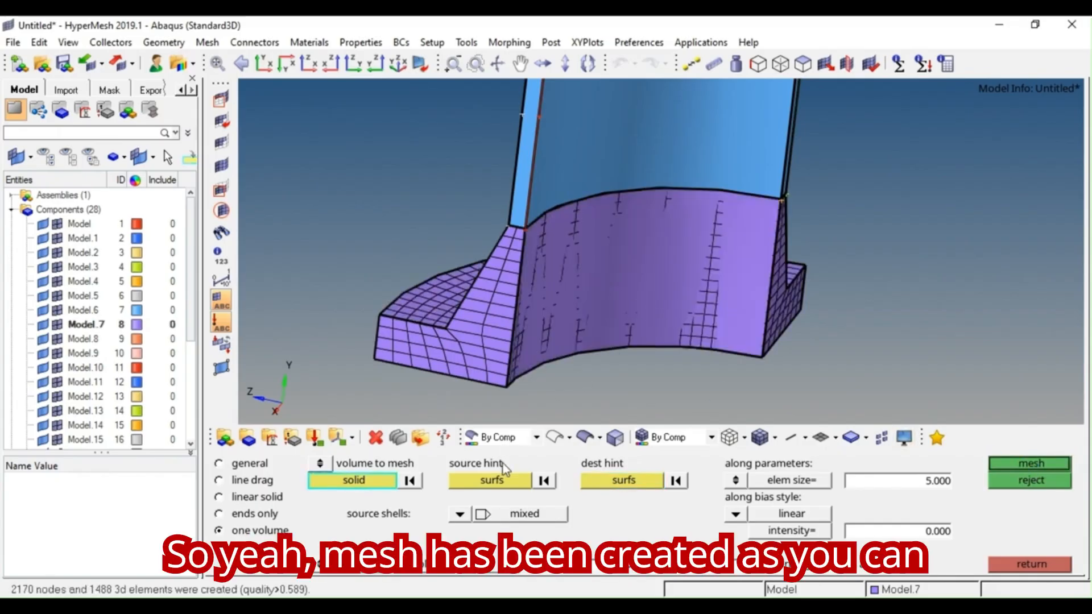
- Examine the flange's hex mesh with the geometry in wireframe, and return the geometry to shaded display
{"action": "left_click", "coordinate": [552, 437]}
{"action": "left_click_drag", "start_coordinate": [574, 287], "coordinate": [476, 306], "text": "ctrl"}
{"action": "scroll", "coordinate": [513, 219], "scroll_direction": "up", "scroll_amount": 6}
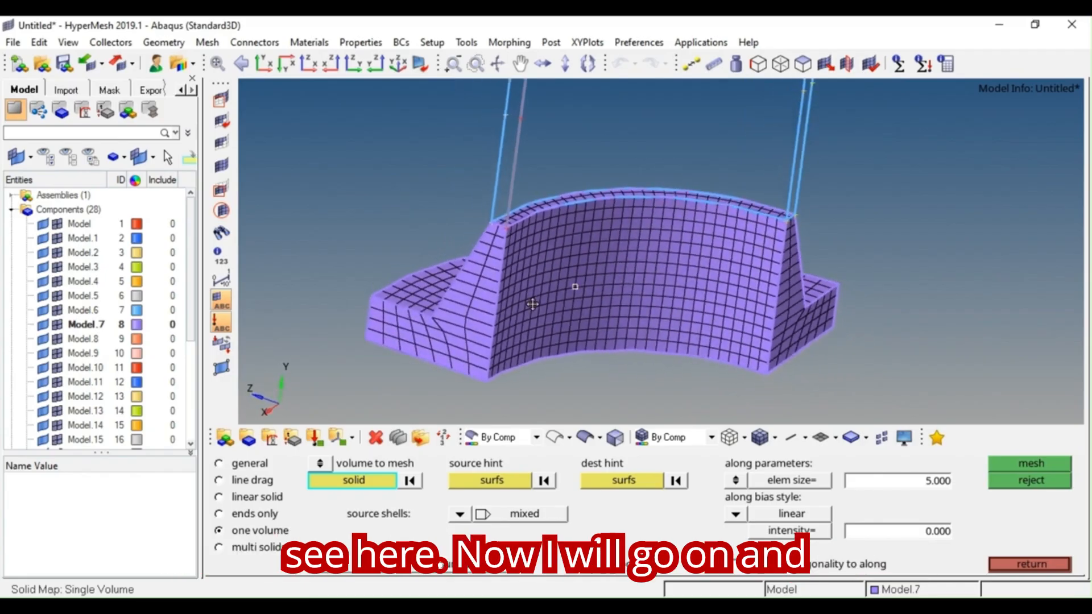
{"action": "left_click", "coordinate": [583, 438]}
{"action": "scroll", "coordinate": [516, 295], "scroll_direction": "down", "scroll_amount": 4}
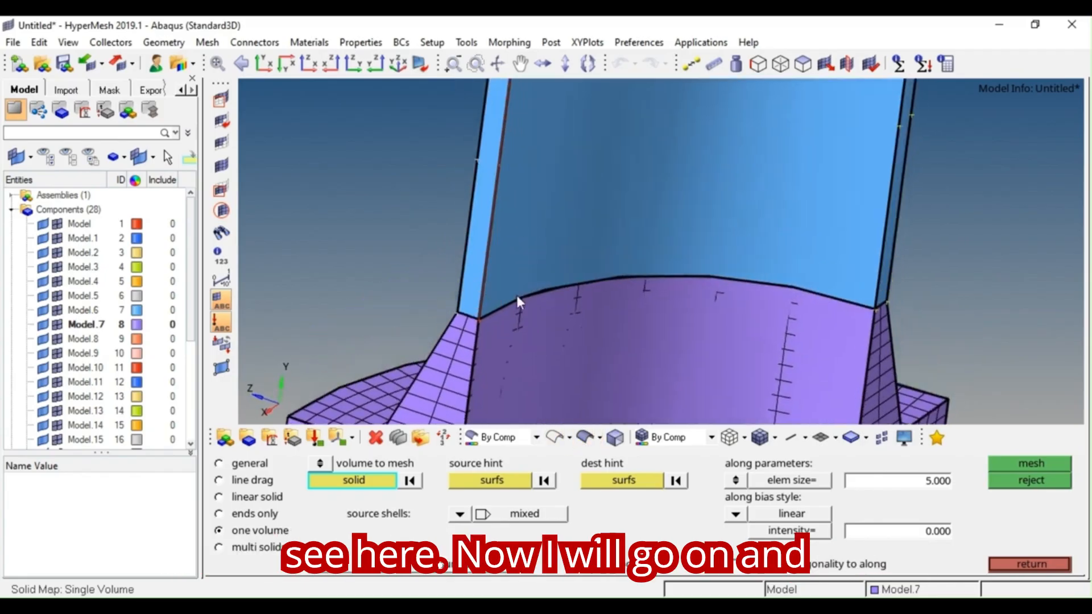
- Mesh the nozzle neck's narrow cut section face with mixed elements at an element size of 5
{"action": "scroll", "coordinate": [514, 273], "scroll_direction": "up", "scroll_amount": 1}
{"action": "key", "text": "F12"}
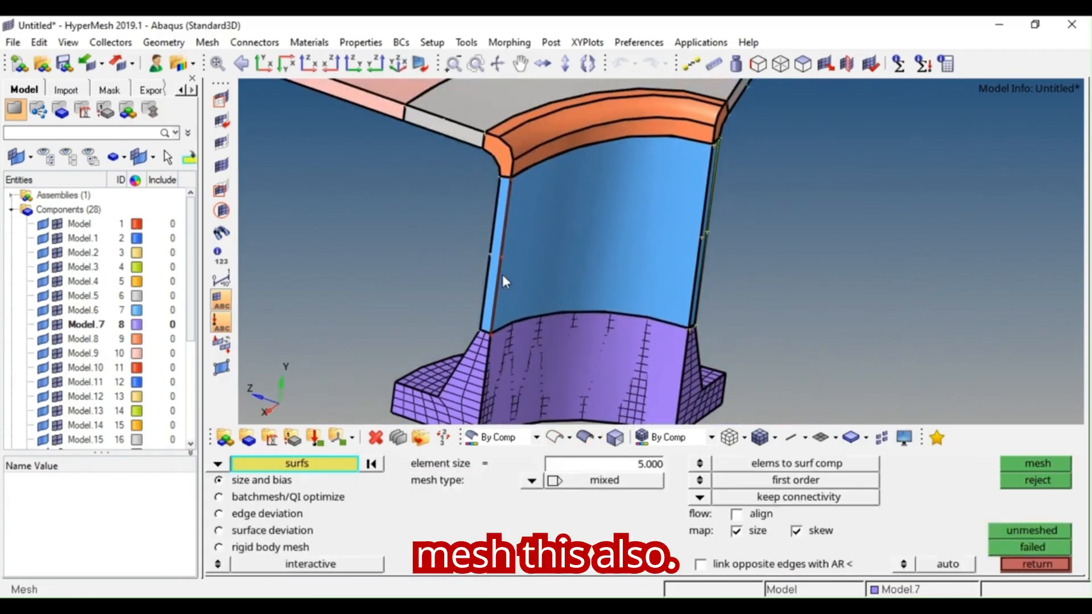
{"action": "left_click", "coordinate": [493, 270]}
{"action": "middle_click", "coordinate": [496, 279]}
{"action": "scroll", "coordinate": [489, 333], "scroll_direction": "up", "scroll_amount": 3}
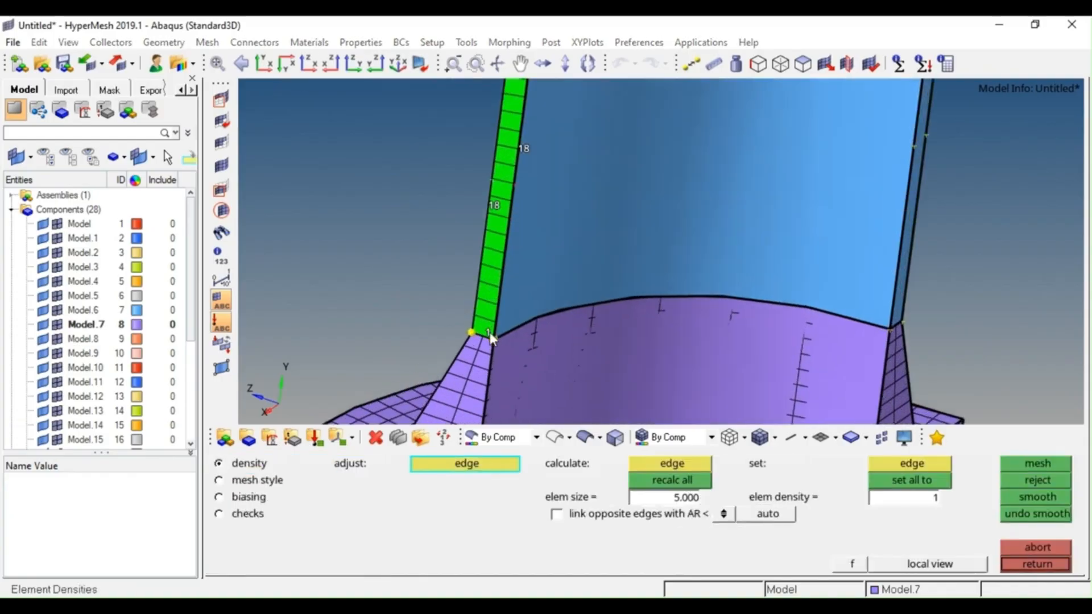
- Set two divisions on the short edges at both ends of the nozzle neck section, and accept the mesh
{"action": "left_click", "coordinate": [489, 332]}
{"action": "right_click_drag", "start_coordinate": [546, 96], "coordinate": [509, 240], "text": "ctrl"}
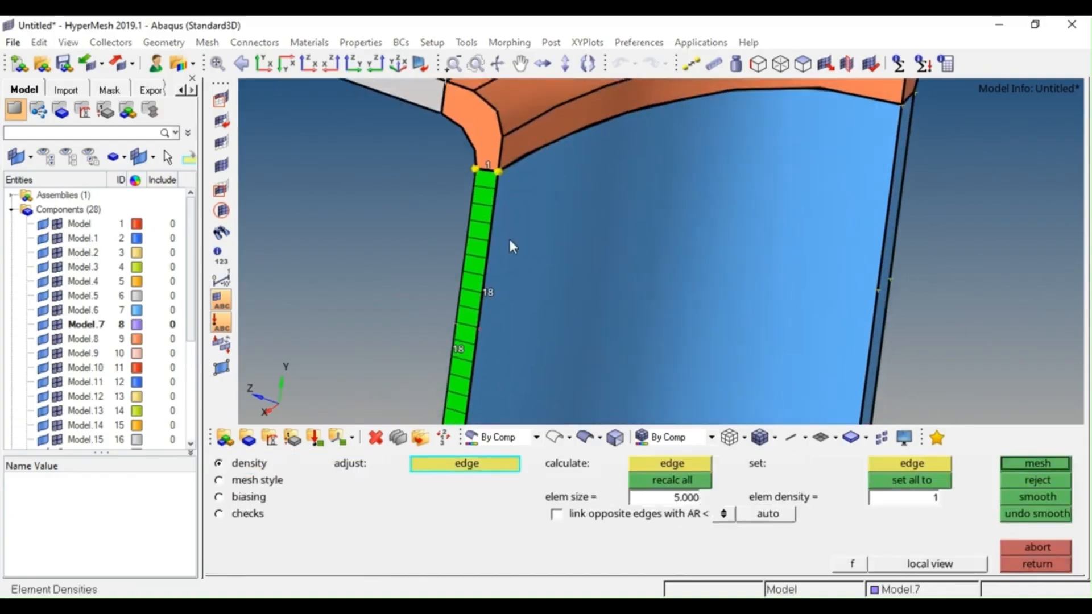
{"action": "middle_click", "coordinate": [485, 221]}
{"action": "right_click_drag", "start_coordinate": [490, 301], "coordinate": [542, 199], "text": "ctrl"}
{"action": "scroll", "coordinate": [542, 201], "scroll_direction": "down", "scroll_amount": 2}
{"action": "scroll", "coordinate": [520, 329], "scroll_direction": "up", "scroll_amount": 6}
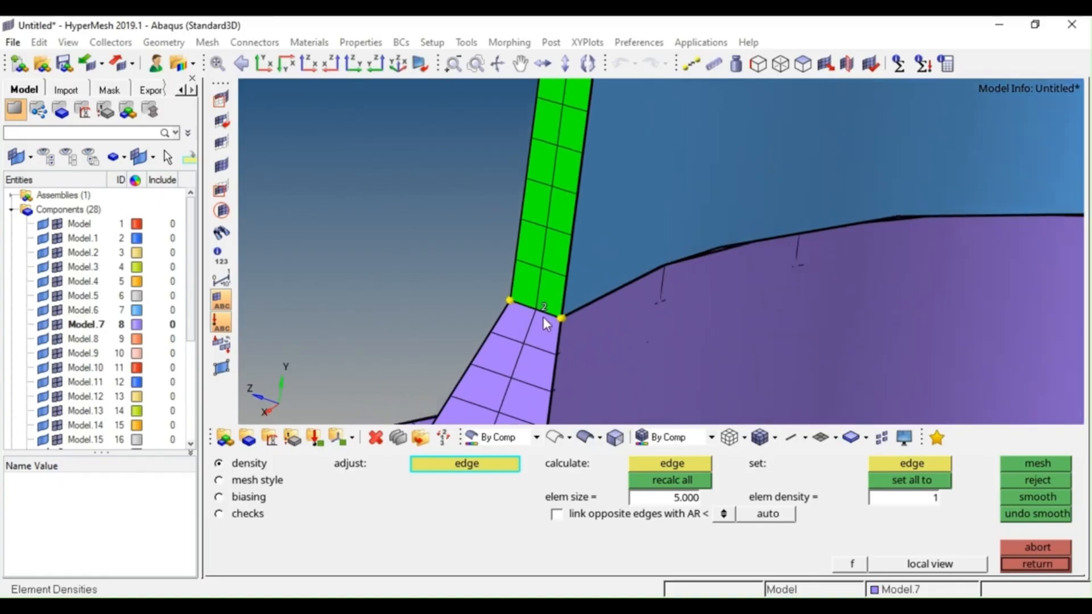
{"action": "scroll", "coordinate": [543, 316], "scroll_direction": "down", "scroll_amount": 5}
{"action": "right_click_drag", "start_coordinate": [601, 316], "coordinate": [523, 317], "text": "ctrl"}
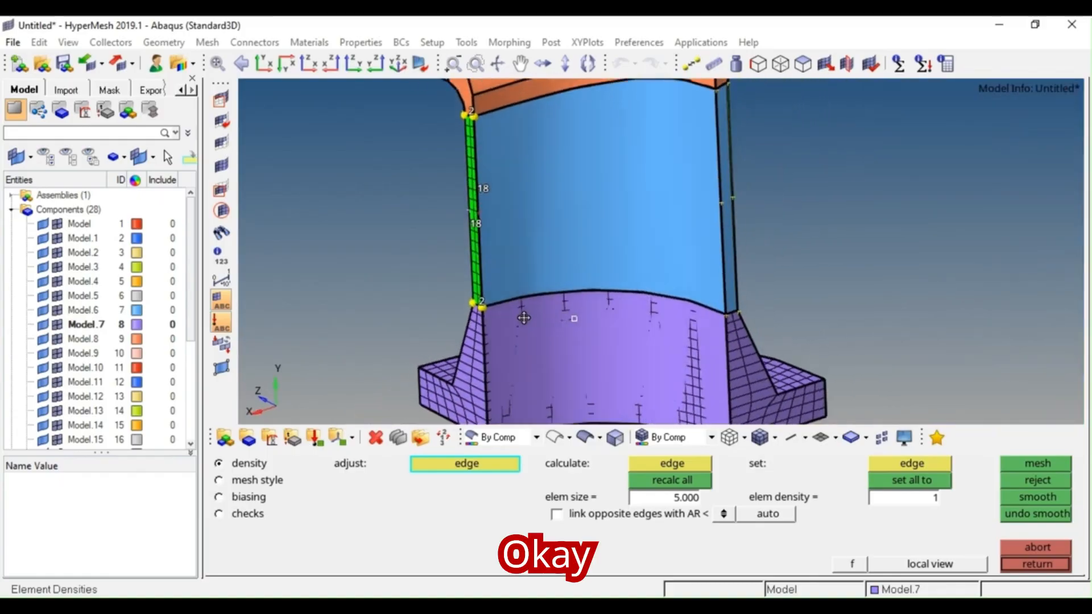
{"action": "left_click_drag", "start_coordinate": [524, 318], "coordinate": [550, 322], "text": "ctrl"}
{"action": "key", "text": "Escape"}
- Display the geometry as wireframe and view the flange's hex mesh together with the nozzle neck's meshed section
{"action": "left_click", "coordinate": [558, 438]}
{"action": "right_click_drag", "start_coordinate": [556, 329], "coordinate": [533, 324], "text": "ctrl"}
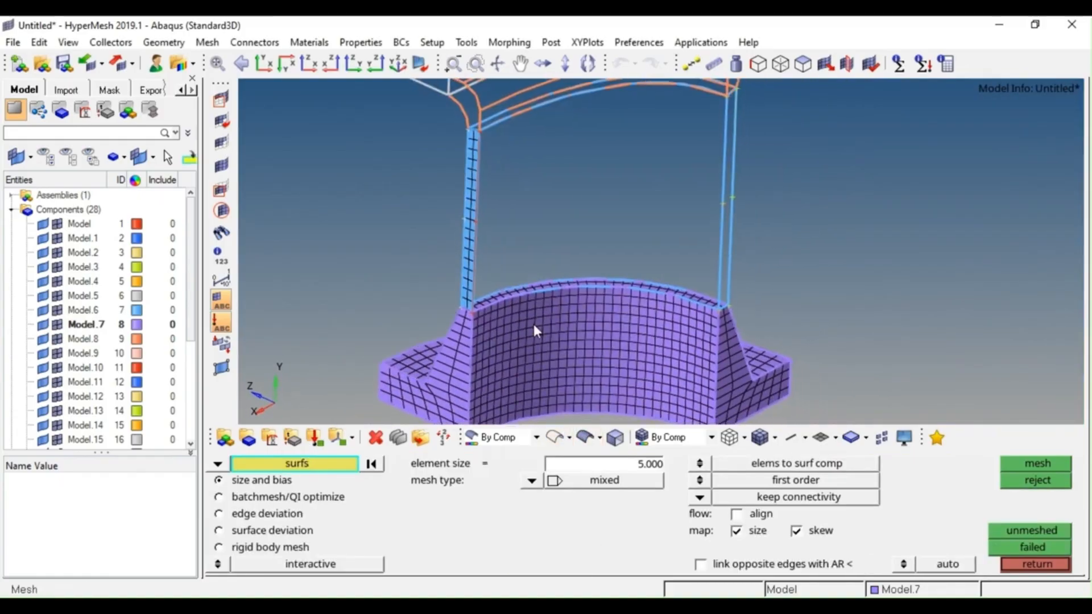
{"action": "left_click_drag", "start_coordinate": [533, 323], "coordinate": [544, 307], "text": "ctrl"}
{"action": "right_click_drag", "start_coordinate": [544, 303], "coordinate": [527, 332], "text": "ctrl"}
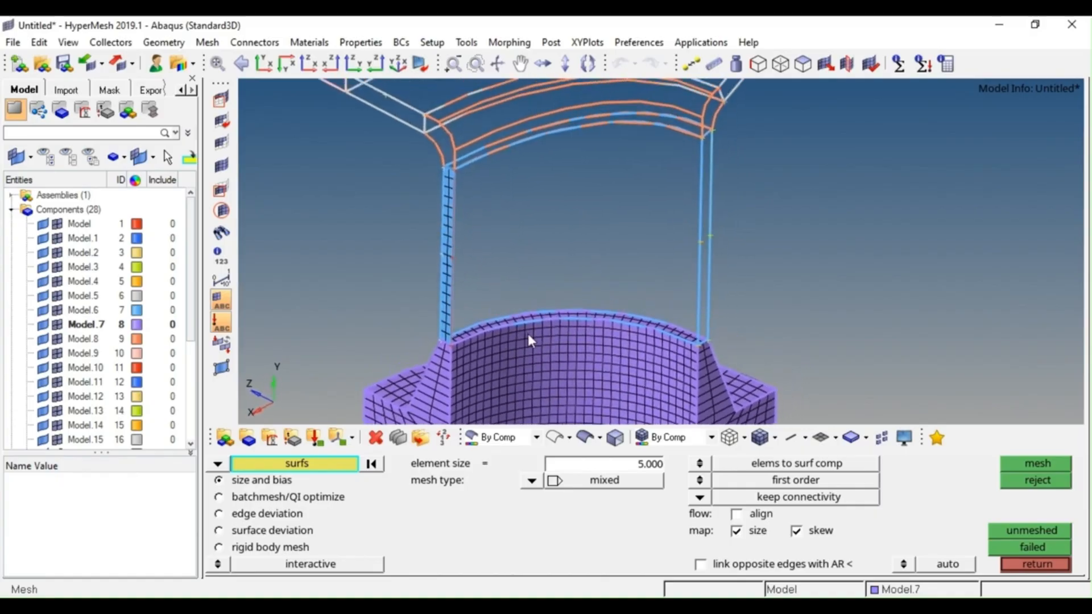
{"action": "left_click_drag", "start_coordinate": [527, 331], "coordinate": [551, 299], "text": "ctrl"}
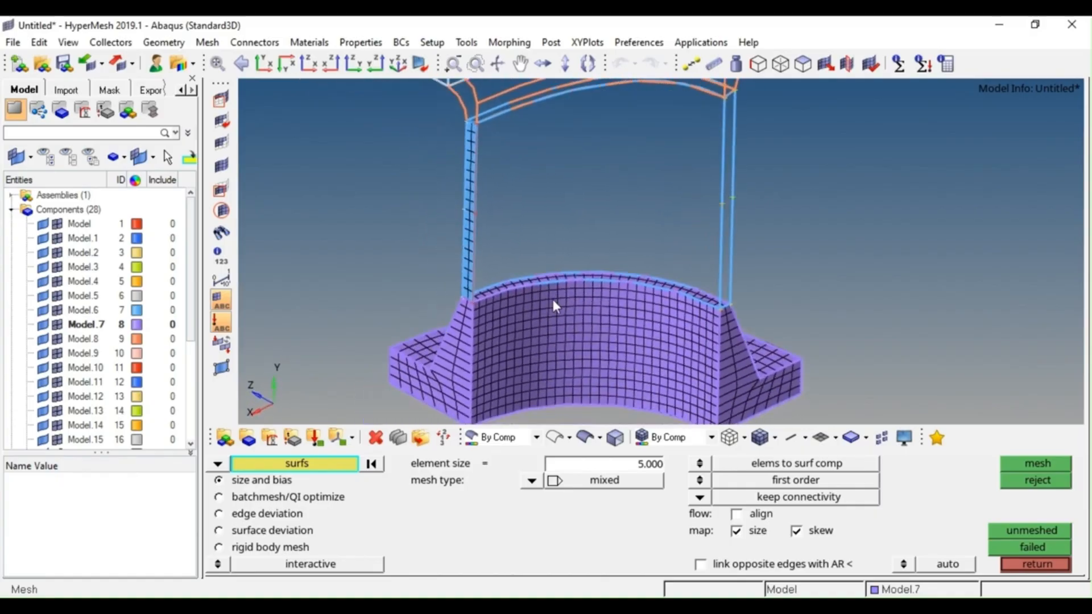
- Try to solid map the nozzle neck as one volume between its two cut faces at element size 5, and reject that mesh
{"action": "left_click", "coordinate": [1035, 564]}
{"action": "left_click", "coordinate": [504, 566]}
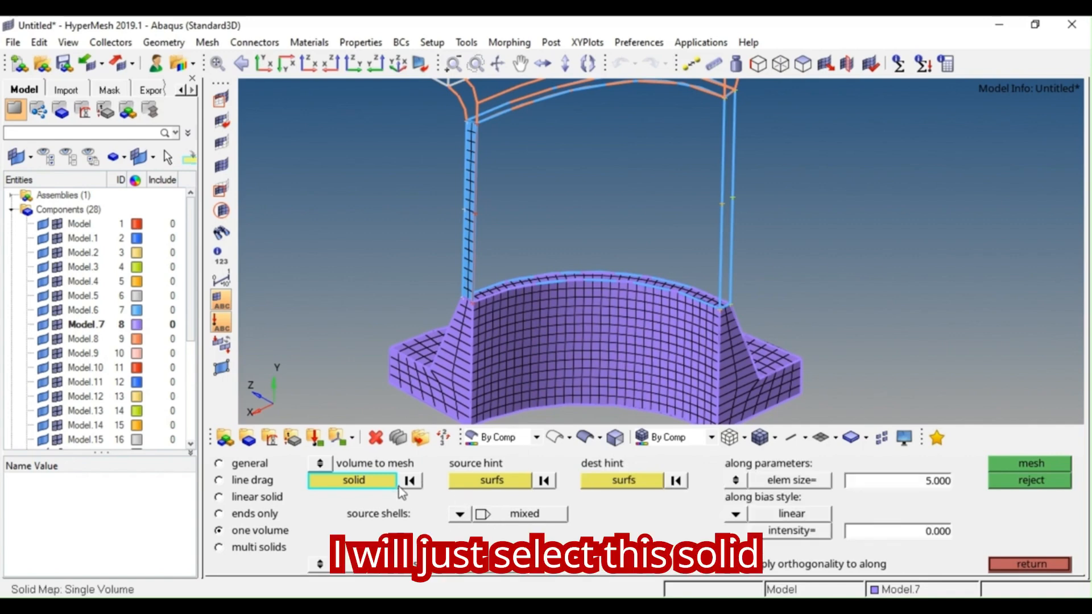
{"action": "left_click", "coordinate": [481, 224]}
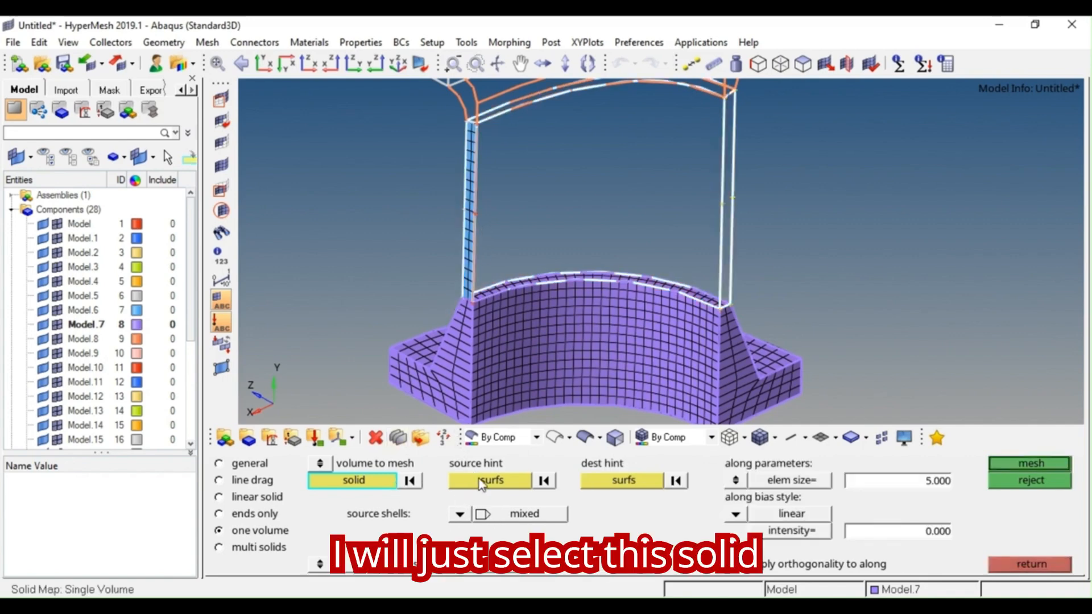
{"action": "left_click", "coordinate": [469, 256]}
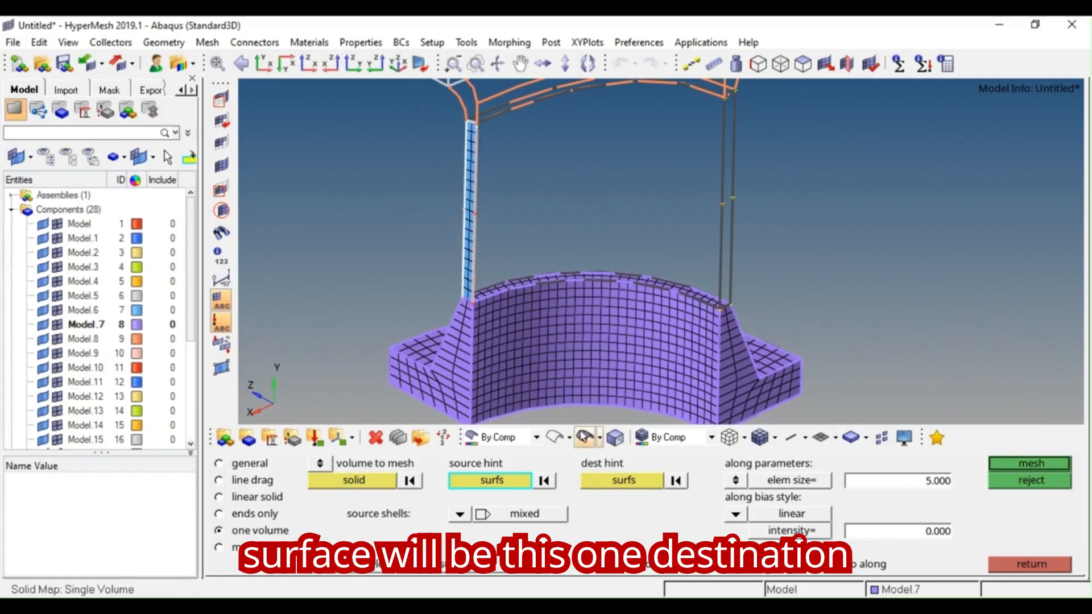
{"action": "left_click", "coordinate": [615, 479]}
{"action": "left_click", "coordinate": [722, 253]}
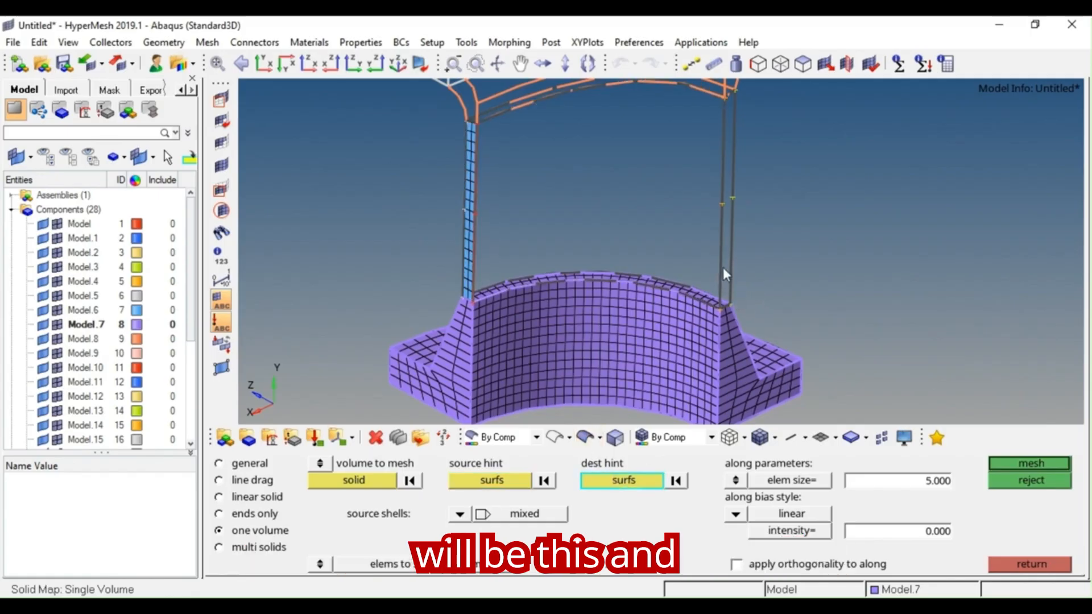
{"action": "left_click", "coordinate": [724, 264]}
{"action": "left_click", "coordinate": [1030, 463]}
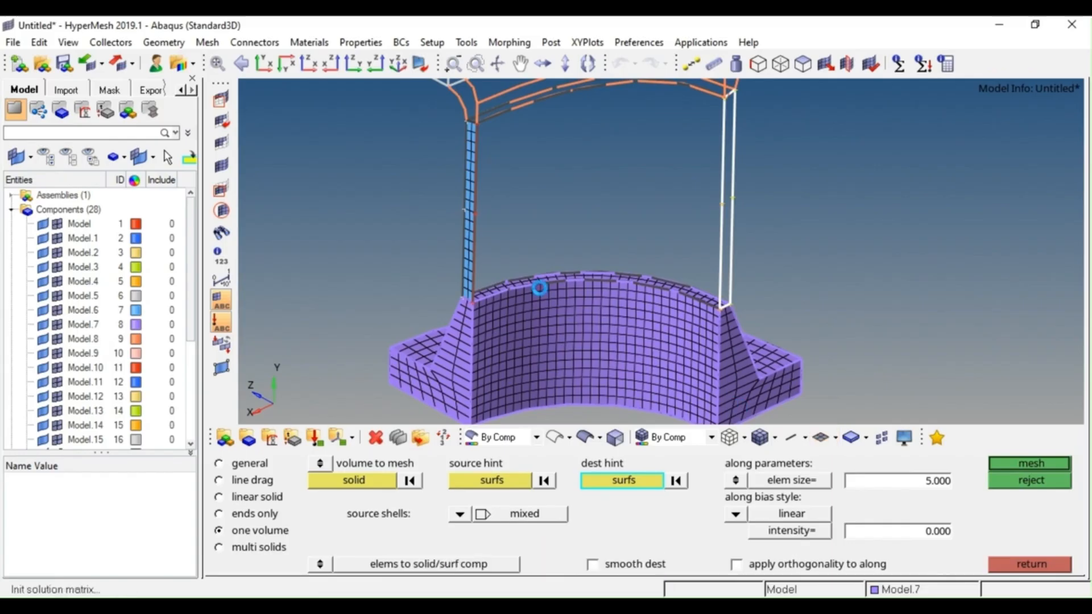
{"action": "scroll", "coordinate": [516, 298], "scroll_direction": "up", "scroll_amount": 5}
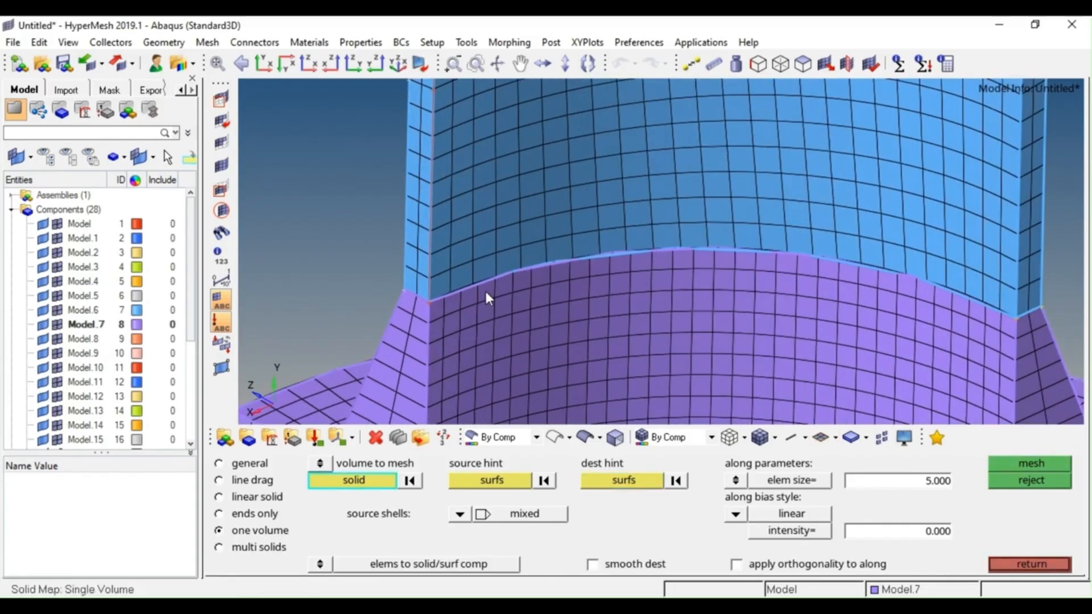
{"action": "scroll", "coordinate": [441, 296], "scroll_direction": "down", "scroll_amount": 10}
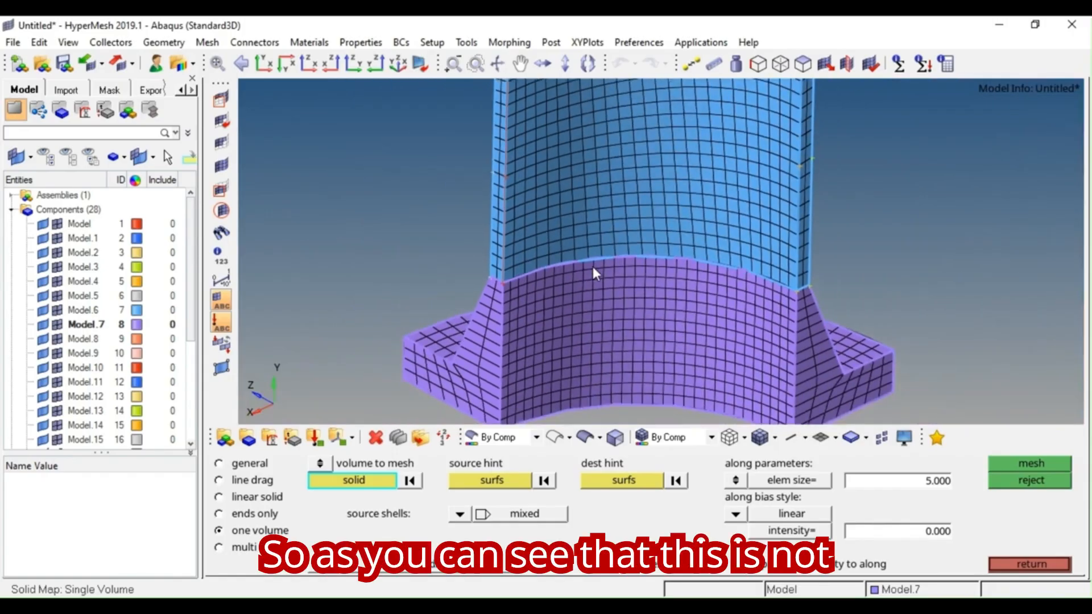
{"action": "left_click", "coordinate": [1030, 484]}
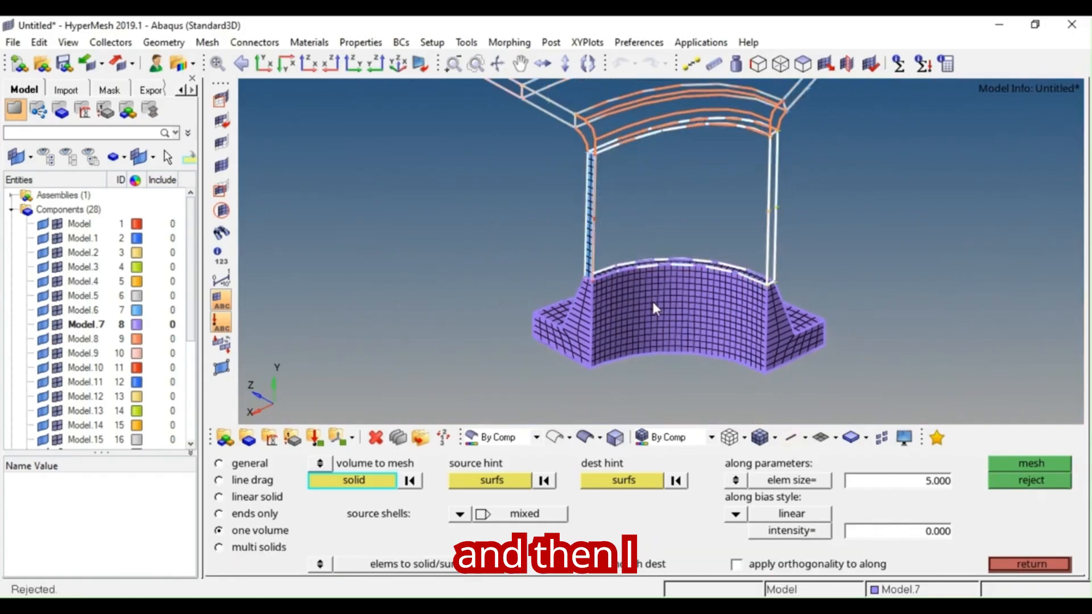
- Set up a general solid map with a node path as along geometry, and select the neck section's elements by face
{"action": "left_click", "coordinate": [219, 463]}
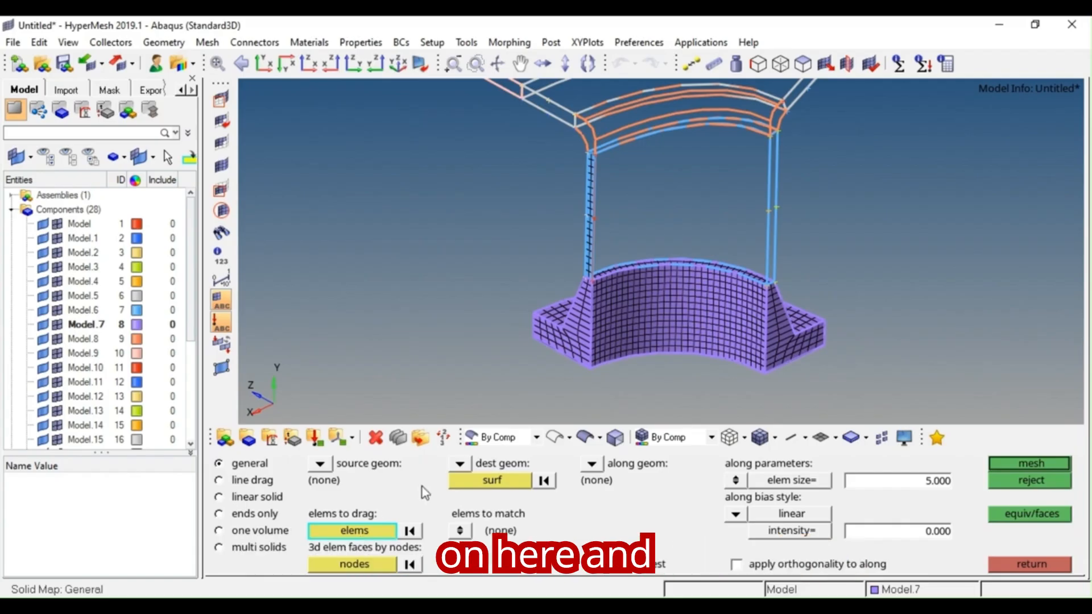
{"action": "scroll", "coordinate": [704, 187], "scroll_direction": "up", "scroll_amount": 3}
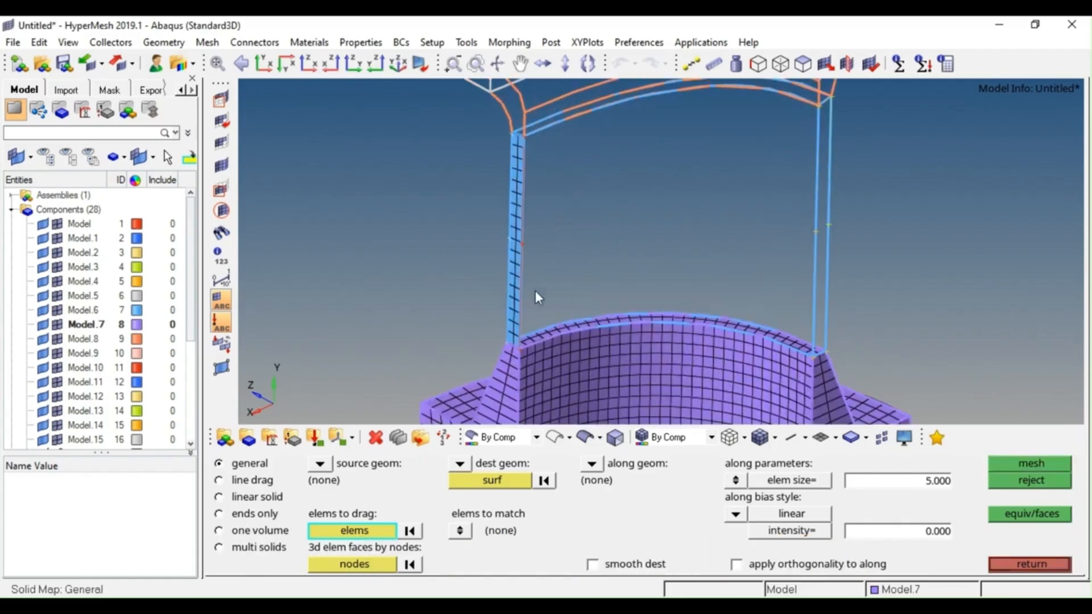
{"action": "left_click", "coordinate": [591, 464]}
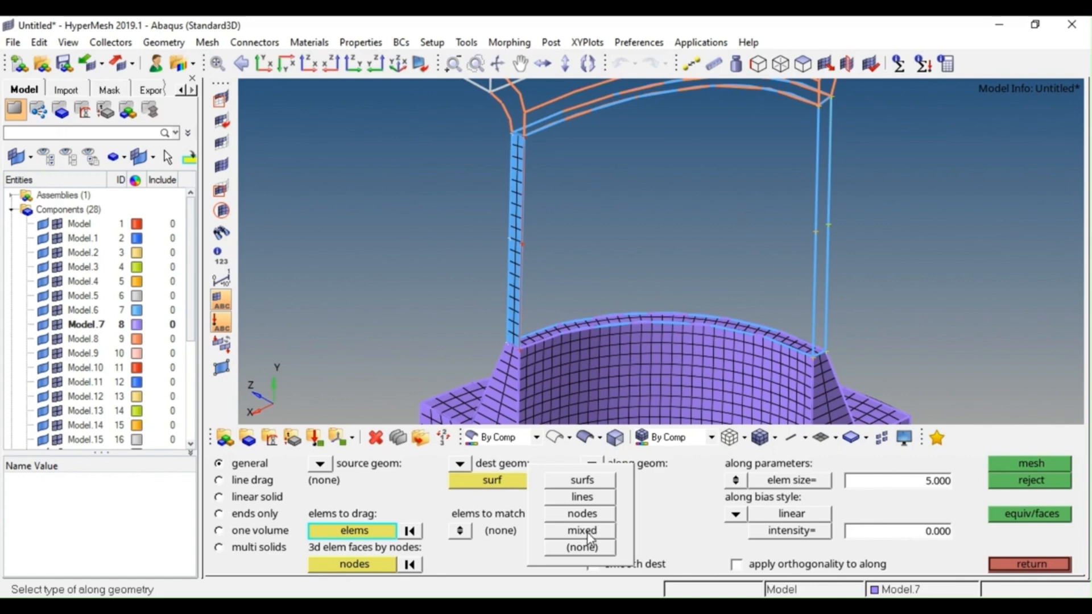
{"action": "left_click", "coordinate": [581, 514]}
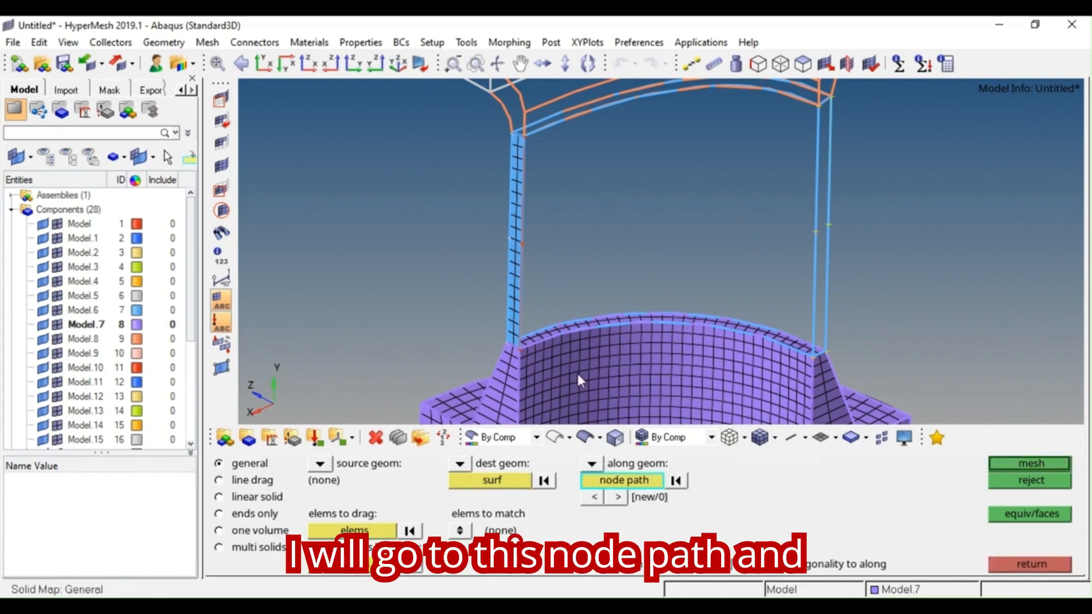
{"action": "left_click", "coordinate": [370, 530]}
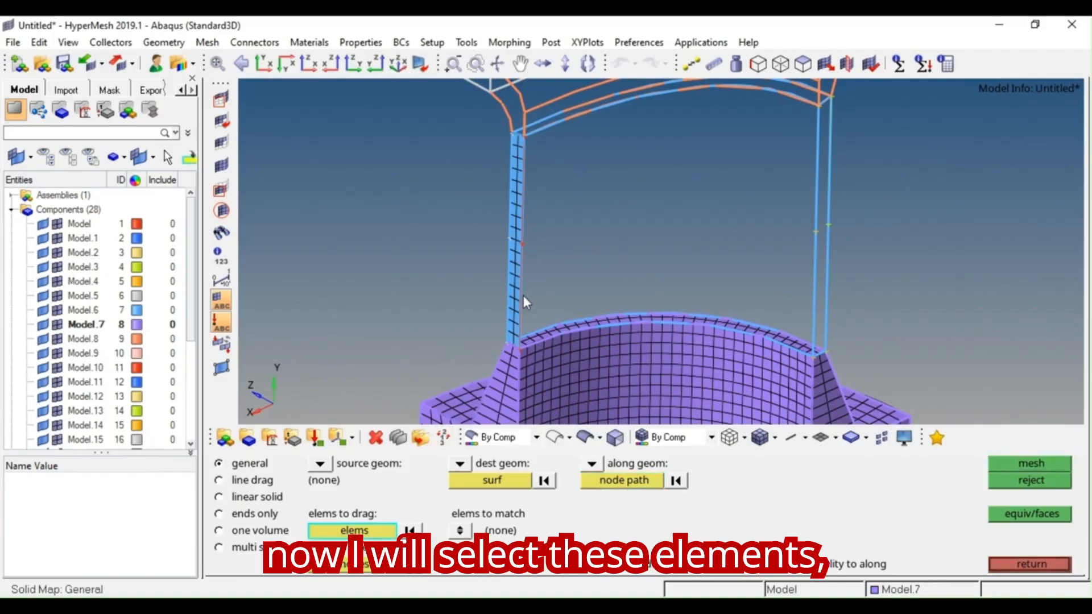
{"action": "left_click", "coordinate": [353, 530]}
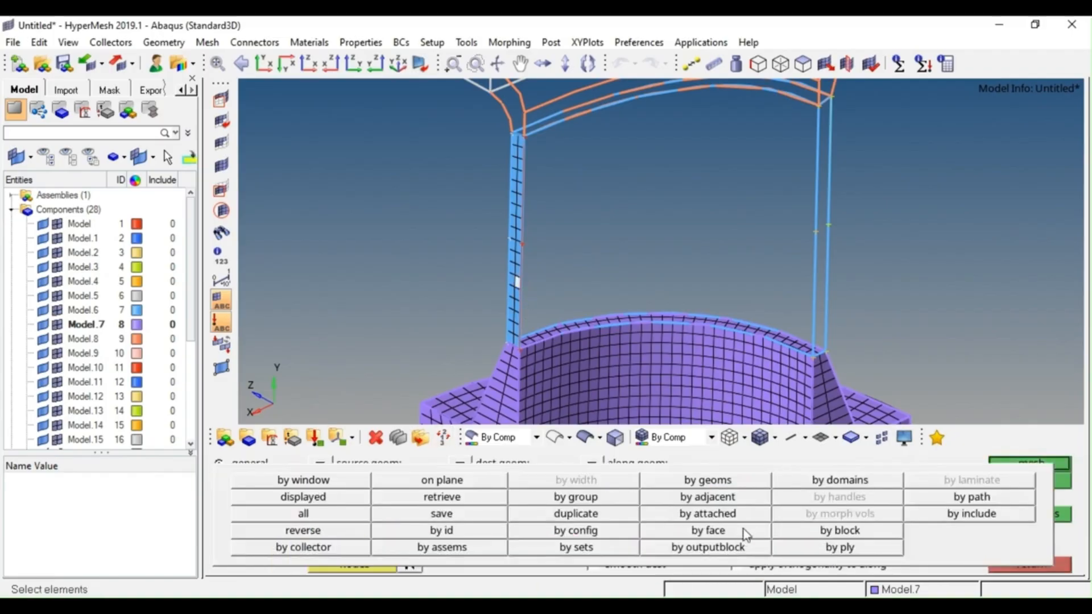
{"action": "left_click", "coordinate": [742, 530]}
{"action": "scroll", "coordinate": [526, 344], "scroll_direction": "up", "scroll_amount": 6}
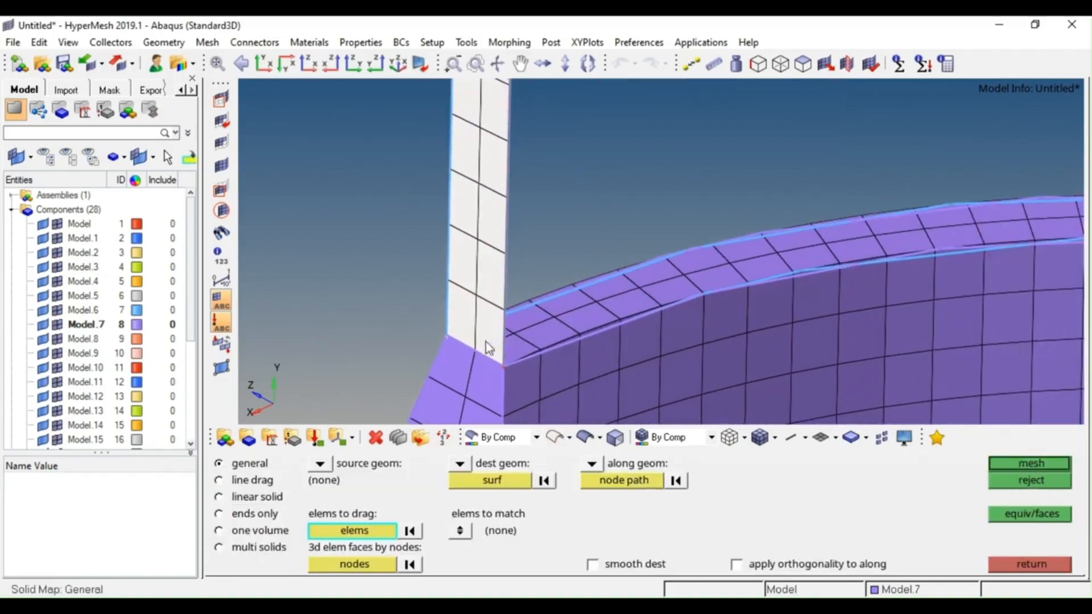
- Replace the middle node at the neck section's lower edge with the adjoining flange node, using equivalence
{"action": "key", "text": "Escape"}
{"action": "key", "text": "F3"}
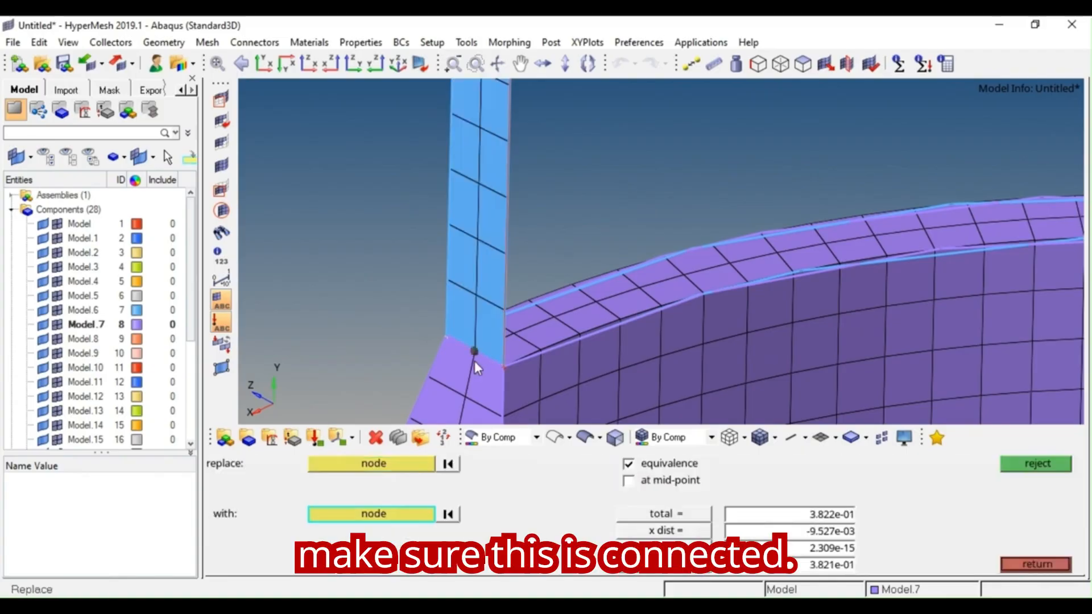
{"action": "scroll", "coordinate": [487, 366], "scroll_direction": "down", "scroll_amount": 4}
{"action": "scroll", "coordinate": [488, 368], "scroll_direction": "down", "scroll_amount": 2}
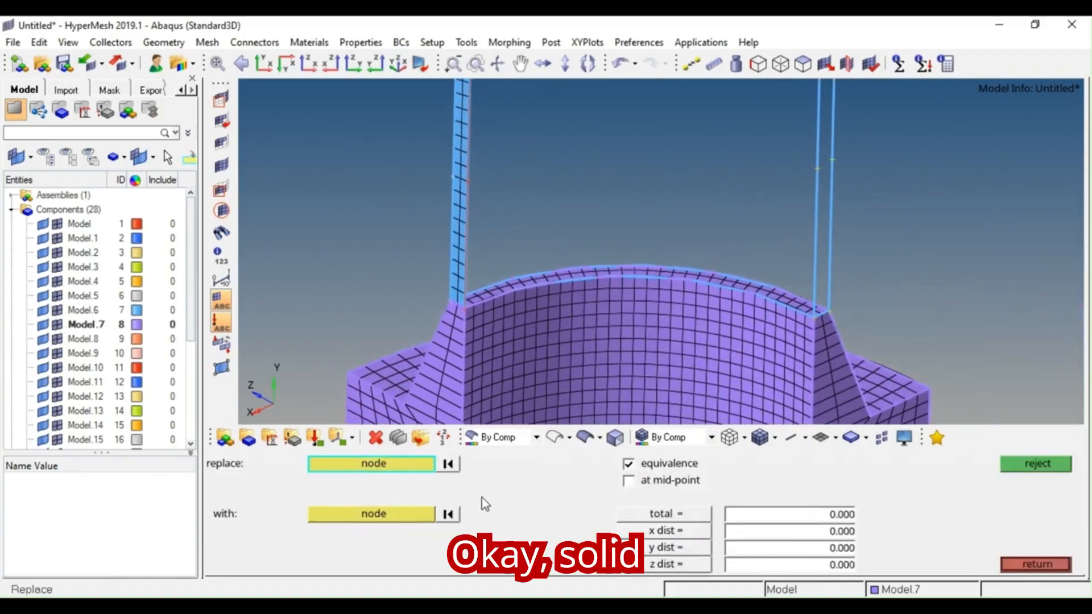
{"action": "key", "text": "Escape"}
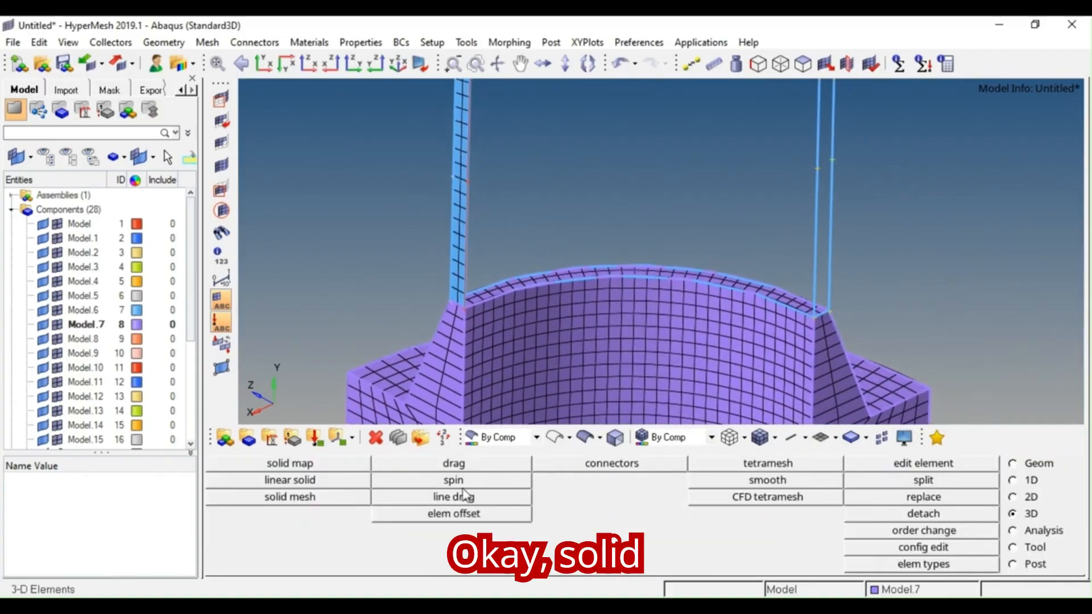
- Set the neck section's elements, picked by face, as elements to drag in Solid Map, with the opposite cut face as destination surface
{"action": "left_click", "coordinate": [330, 464]}
{"action": "left_click", "coordinate": [380, 535]}
{"action": "right_click_drag", "start_coordinate": [495, 237], "coordinate": [490, 268], "text": "ctrl"}
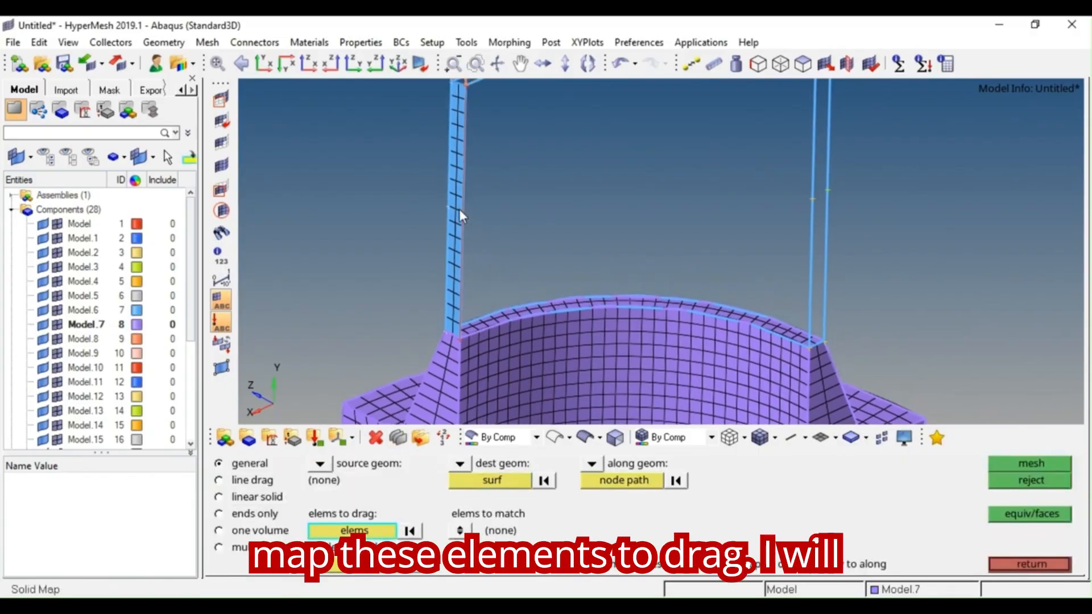
{"action": "left_click", "coordinate": [451, 201]}
{"action": "left_click", "coordinate": [353, 530]}
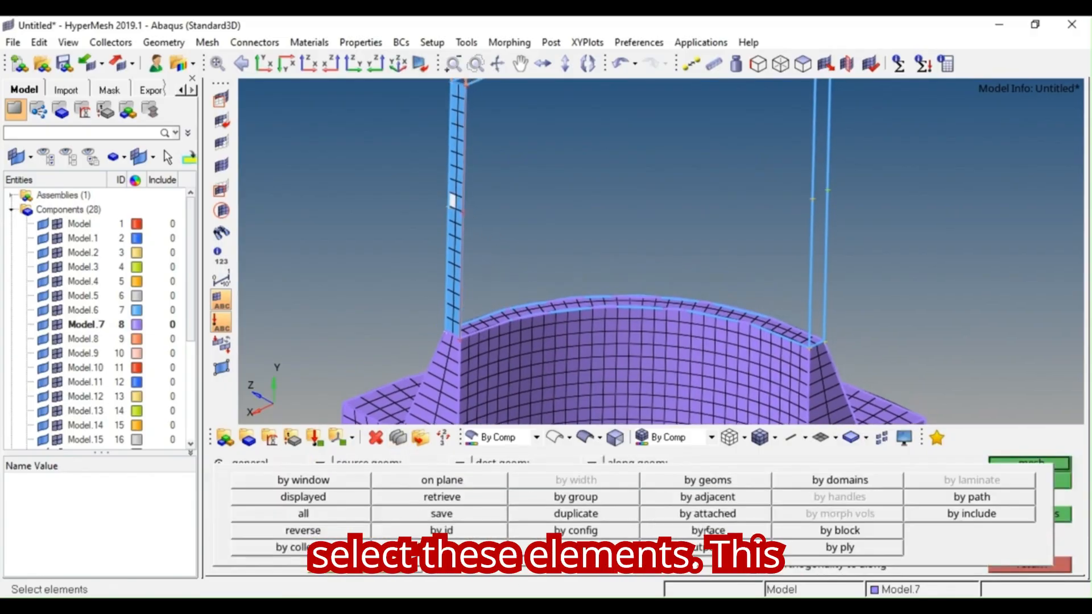
{"action": "left_click", "coordinate": [708, 529]}
{"action": "left_click", "coordinate": [492, 483]}
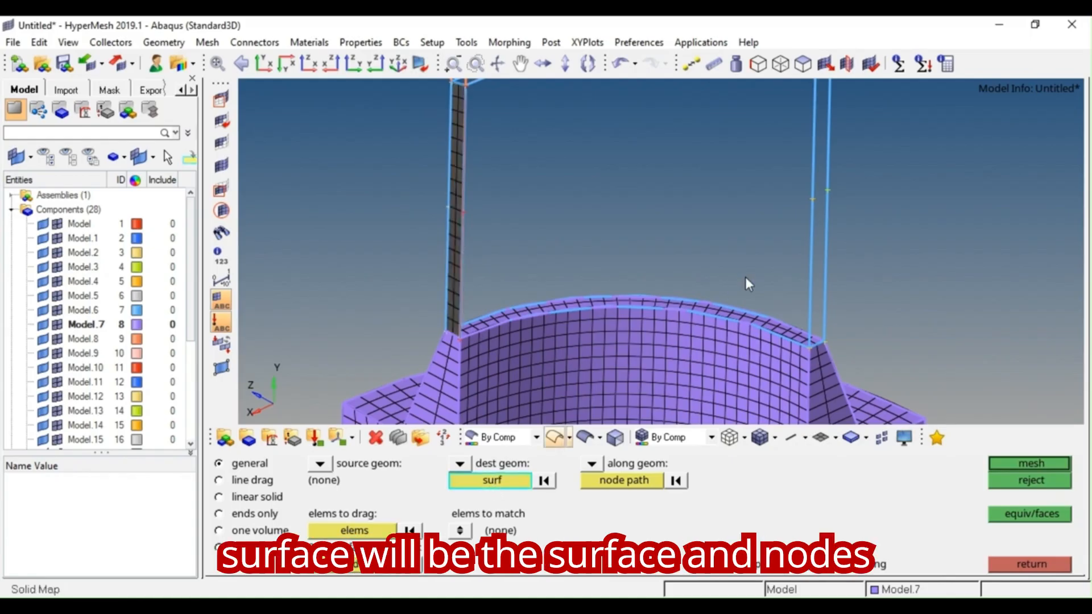
{"action": "left_click", "coordinate": [815, 269]}
- Define a node path along the middle row of nodes on the flange's top ring, from the meshed section to the opposite cut
{"action": "left_click", "coordinate": [650, 482]}
{"action": "scroll", "coordinate": [430, 336], "scroll_direction": "up", "scroll_amount": 3}
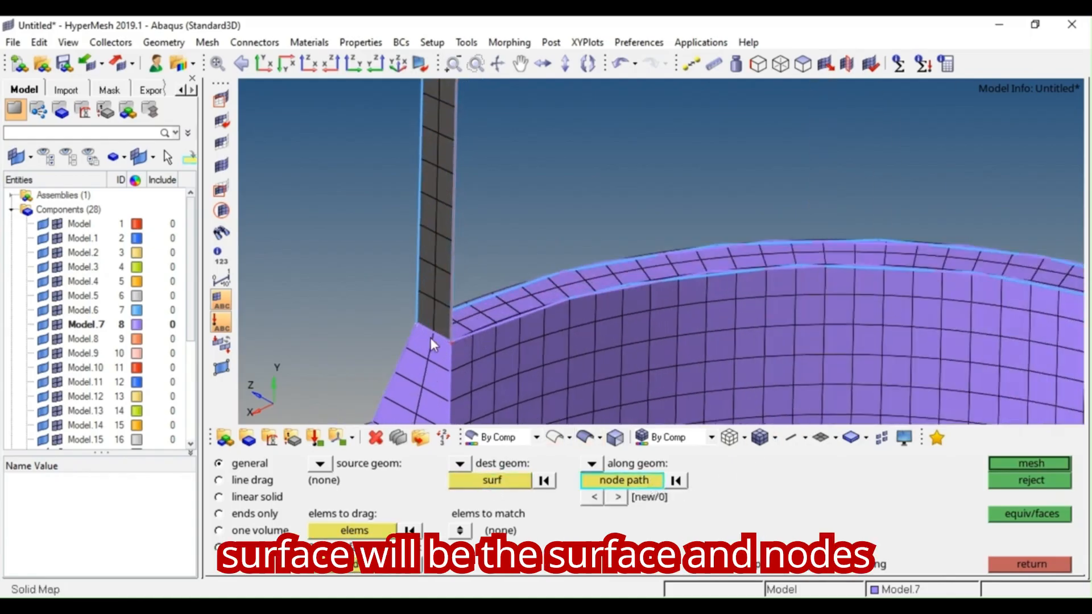
{"action": "left_click", "coordinate": [430, 334]}
{"action": "scroll", "coordinate": [484, 322], "scroll_direction": "down", "scroll_amount": 3, "text": "ctrl"}
{"action": "right_click_drag", "start_coordinate": [706, 330], "coordinate": [603, 319], "text": "ctrl"}
{"action": "scroll", "coordinate": [782, 330], "scroll_direction": "up", "scroll_amount": 3, "text": "ctrl"}
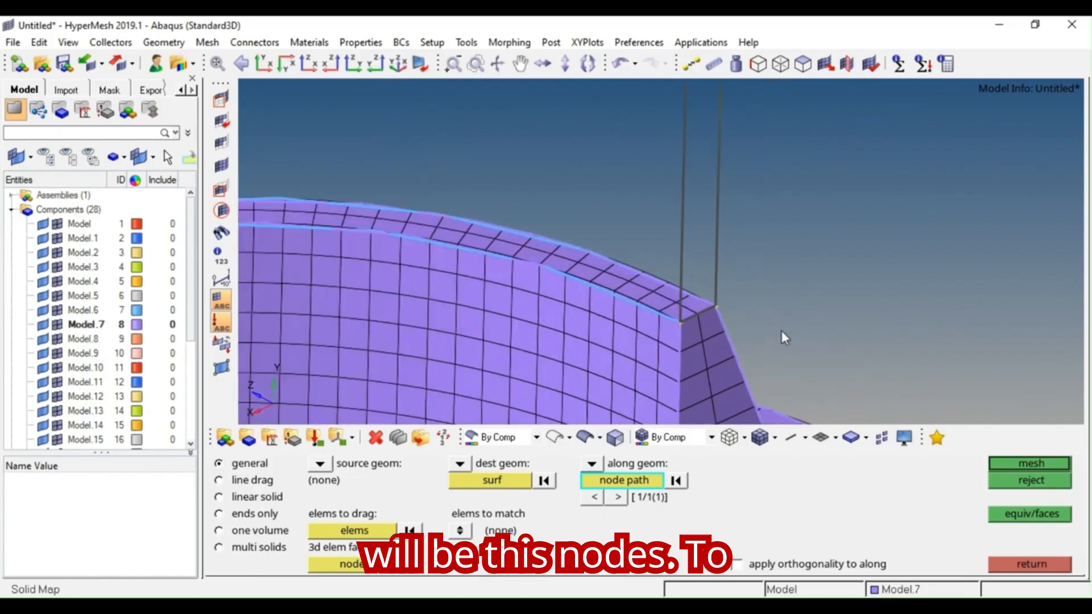
{"action": "scroll", "coordinate": [648, 361], "scroll_direction": "up", "scroll_amount": 3, "text": "ctrl"}
{"action": "left_click", "coordinate": [752, 275]}
{"action": "scroll", "coordinate": [769, 288], "scroll_direction": "down", "scroll_amount": 3, "text": "ctrl"}
{"action": "right_click", "coordinate": [764, 286]}
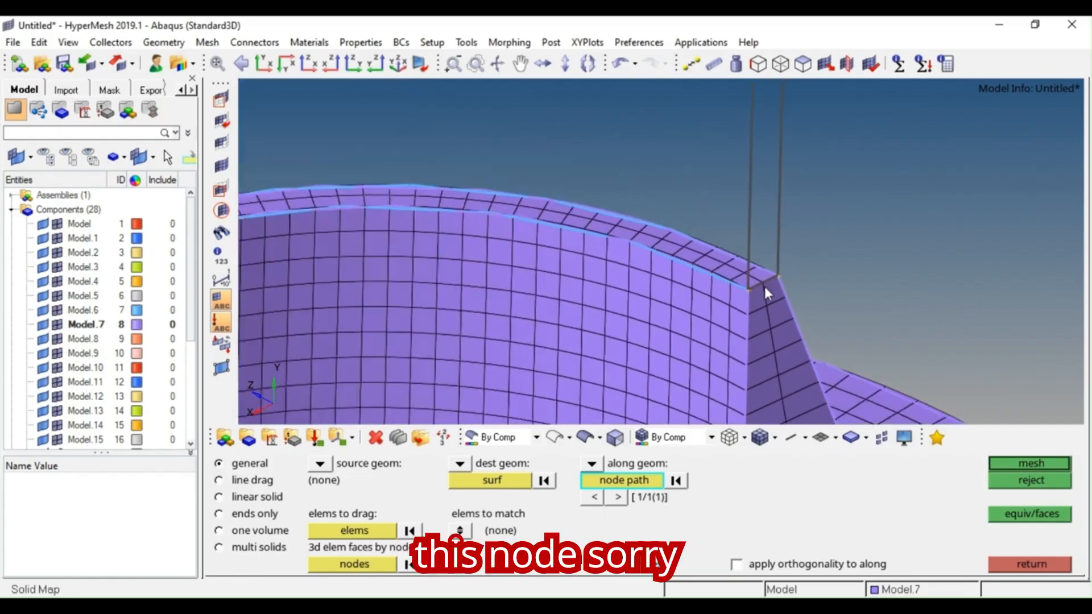
{"action": "left_click", "coordinate": [728, 265]}
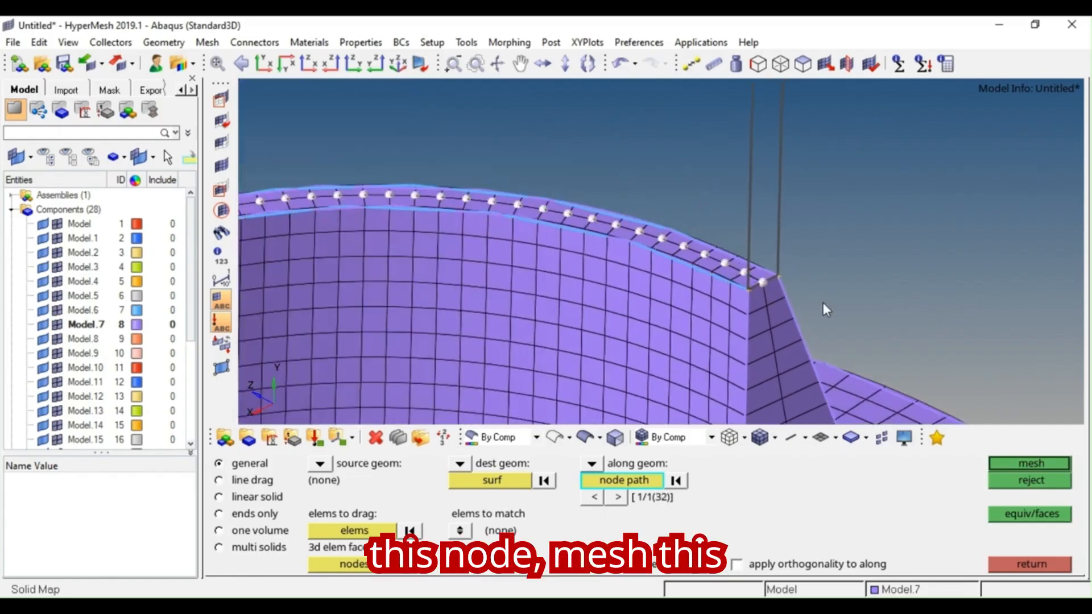
- Try to solid map the nozzle neck along the node path, and reject that mesh
{"action": "scroll", "coordinate": [876, 329], "scroll_direction": "down", "scroll_amount": 3, "text": "ctrl"}
{"action": "left_click", "coordinate": [1042, 464]}
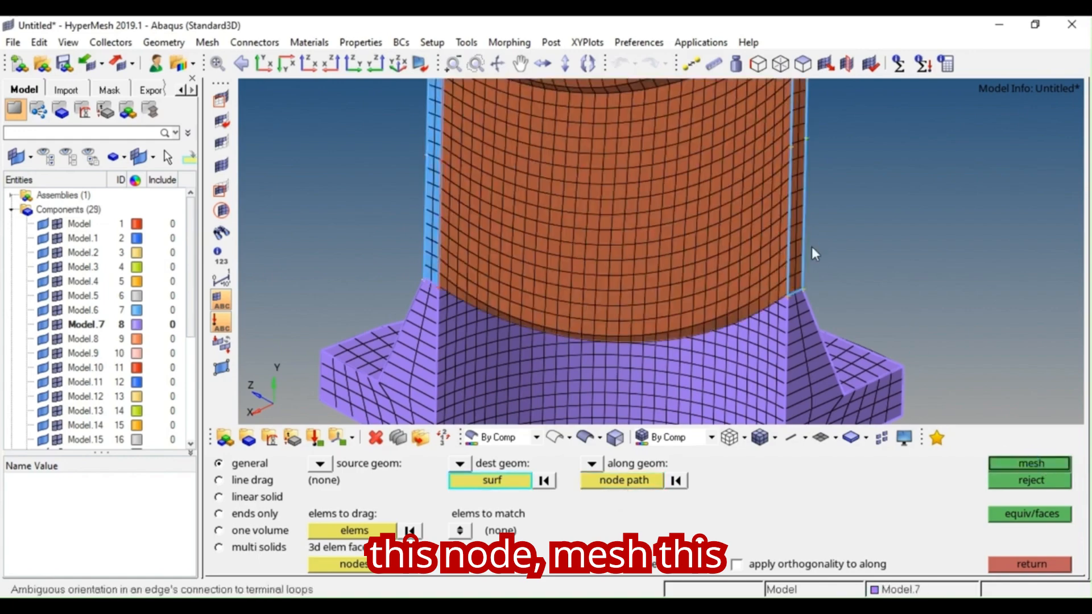
{"action": "scroll", "coordinate": [811, 246], "scroll_direction": "down", "scroll_amount": 3, "text": "ctrl"}
{"action": "left_click_drag", "start_coordinate": [793, 254], "coordinate": [819, 270], "text": "ctrl"}
{"action": "left_click", "coordinate": [1001, 481]}
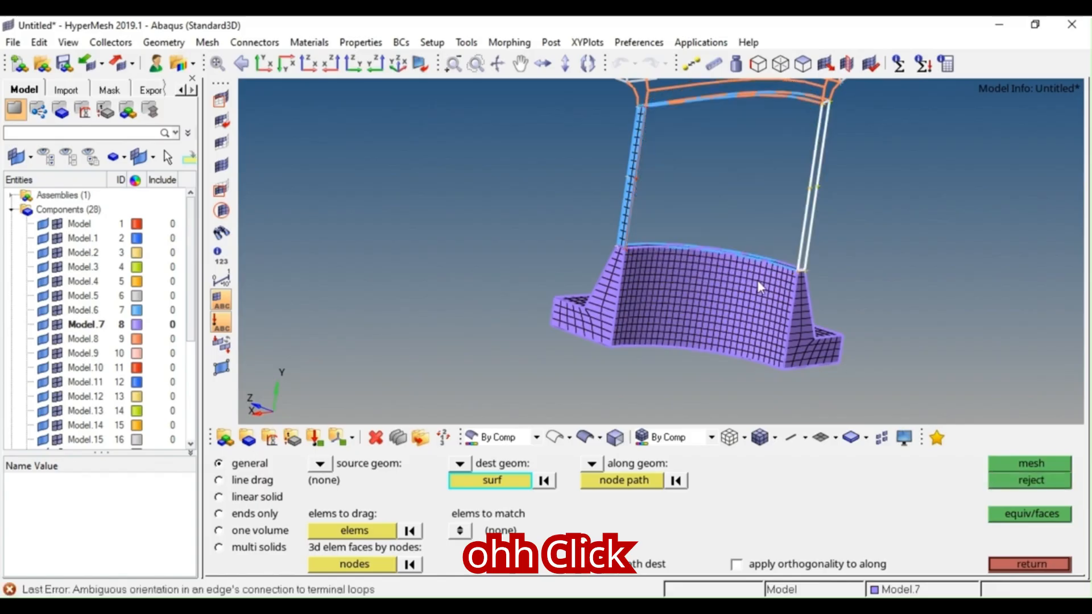
- Clear the node path and redefine it along the flange ring's middle nodes, adding intermediate nodes up to the opposite cut
{"action": "scroll", "coordinate": [574, 336], "scroll_direction": "up", "scroll_amount": 5, "text": "ctrl"}
{"action": "left_click", "coordinate": [631, 481]}
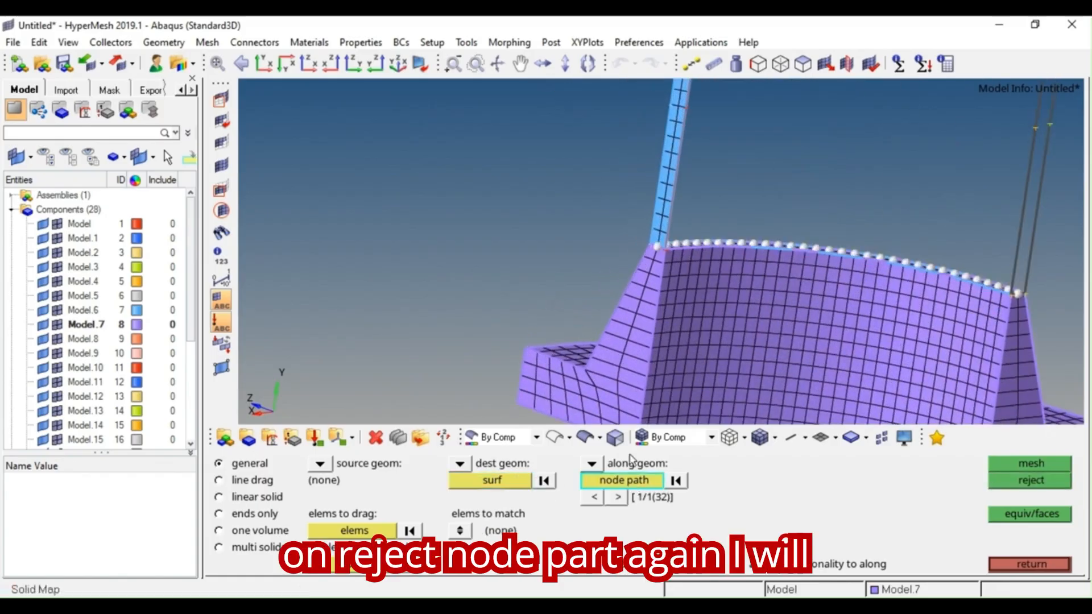
{"action": "scroll", "coordinate": [620, 265], "scroll_direction": "up", "scroll_amount": 3}
{"action": "scroll", "coordinate": [620, 226], "scroll_direction": "down", "scroll_amount": 1}
{"action": "left_click_drag", "start_coordinate": [611, 241], "coordinate": [599, 273], "text": "ctrl"}
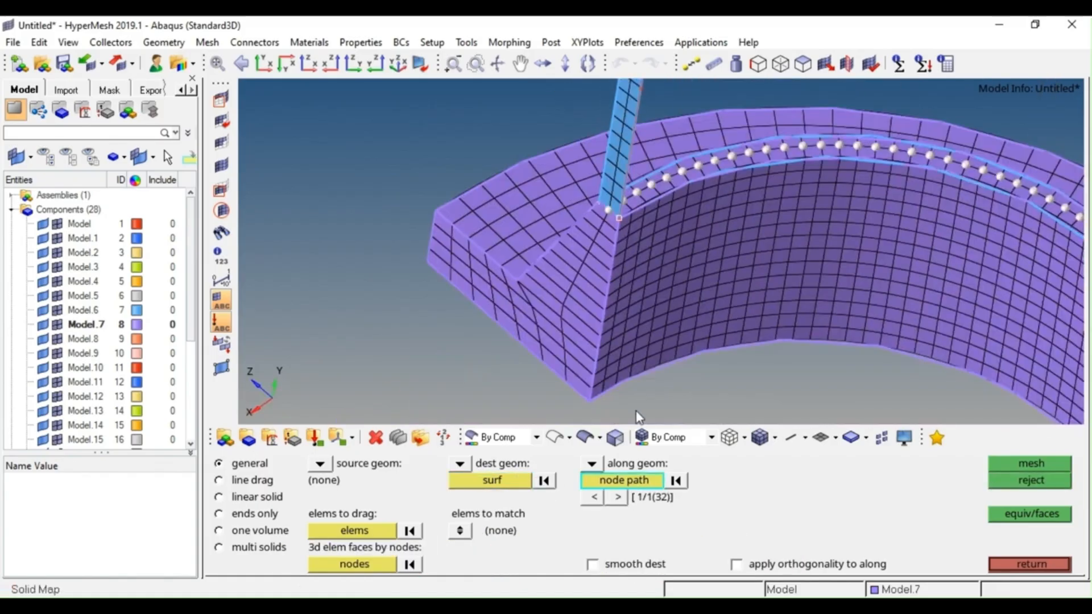
{"action": "left_click", "coordinate": [675, 481]}
{"action": "scroll", "coordinate": [596, 195], "scroll_direction": "up", "scroll_amount": 2}
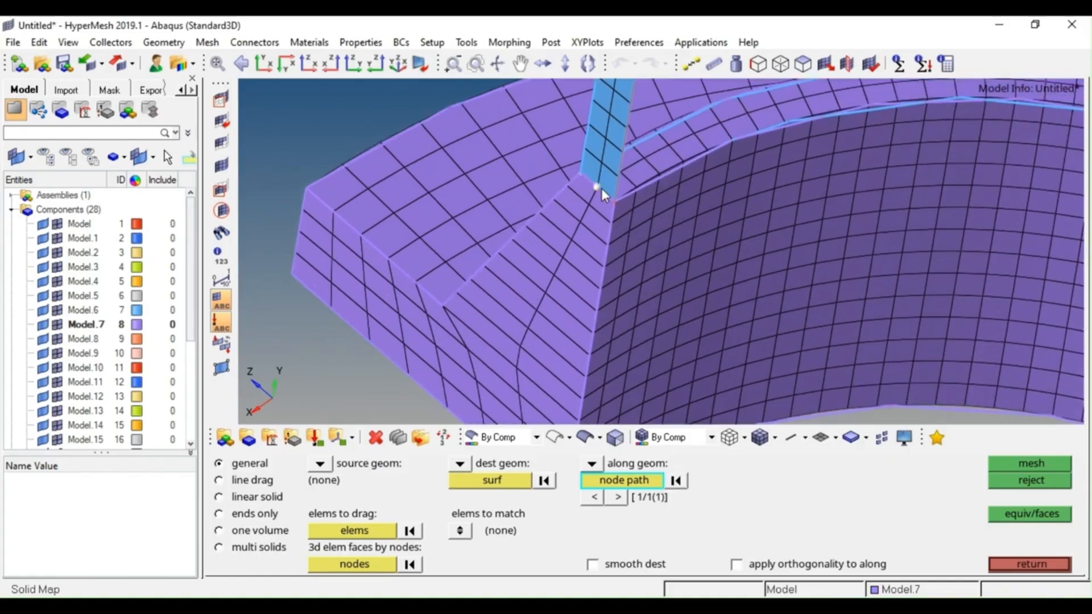
{"action": "left_click", "coordinate": [743, 117]}
{"action": "right_click_drag", "start_coordinate": [1018, 239], "coordinate": [768, 208], "text": "ctrl"}
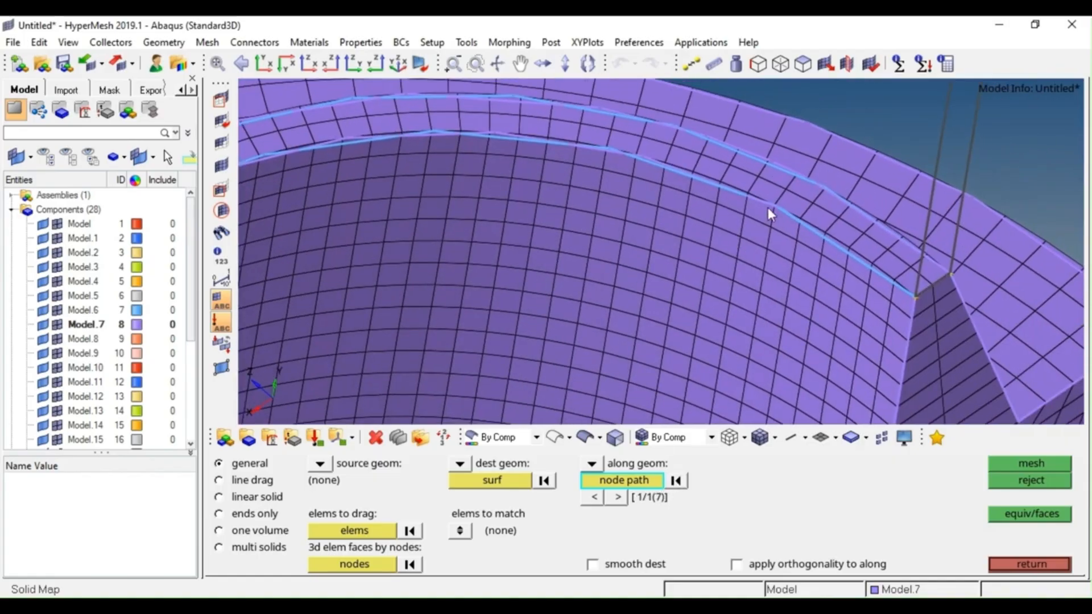
{"action": "left_click", "coordinate": [786, 189]}
{"action": "left_click", "coordinate": [936, 289]}
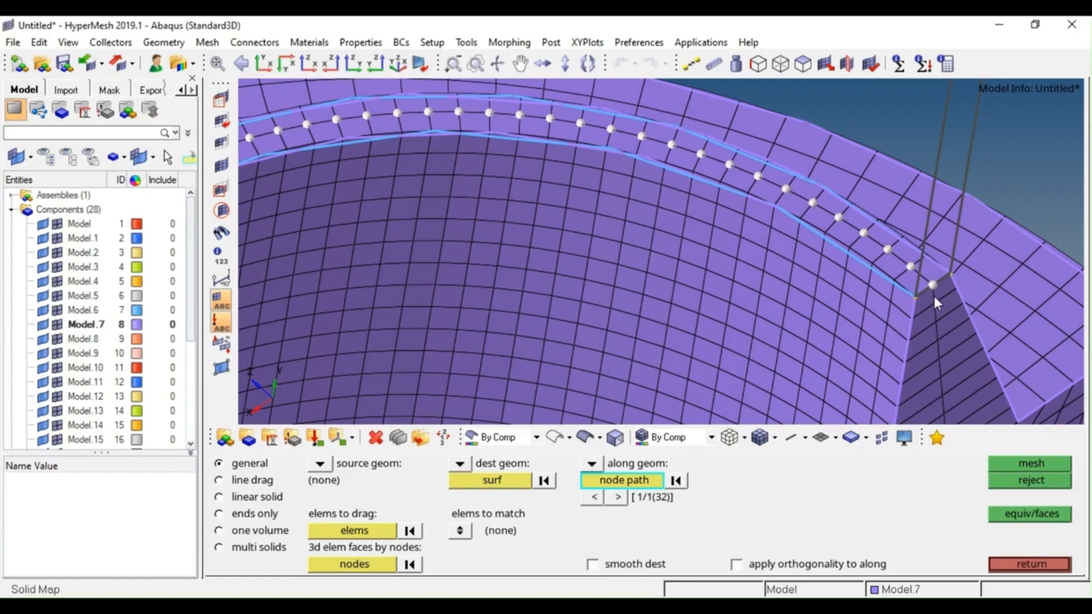
- Try the neck's solid map with the redefined node path, inspect its boundary with the flange, and reject it
{"action": "scroll", "coordinate": [934, 289], "scroll_direction": "down", "scroll_amount": 3}
{"action": "left_click", "coordinate": [1042, 467]}
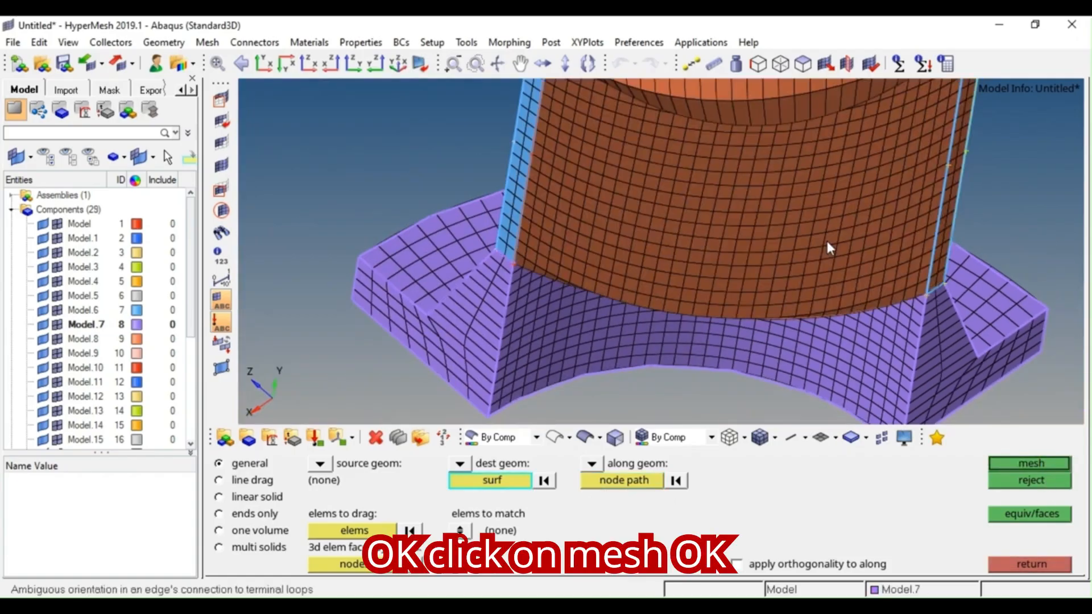
{"action": "mouse_move", "coordinate": [857, 232]}
{"action": "left_mouse_down", "text": "ctrl"}
{"action": "mouse_move", "coordinate": [865, 230]}
{"action": "mouse_move", "coordinate": [827, 309]}
{"action": "mouse_move", "coordinate": [853, 264]}
{"action": "mouse_move", "coordinate": [773, 326]}
{"action": "left_mouse_up", "text": "ctrl"}
{"action": "mouse_move", "coordinate": [596, 224]}
{"action": "left_mouse_down", "text": "ctrl"}
{"action": "mouse_move", "coordinate": [881, 238]}
{"action": "mouse_move", "coordinate": [710, 261]}
{"action": "left_mouse_up", "text": "ctrl"}
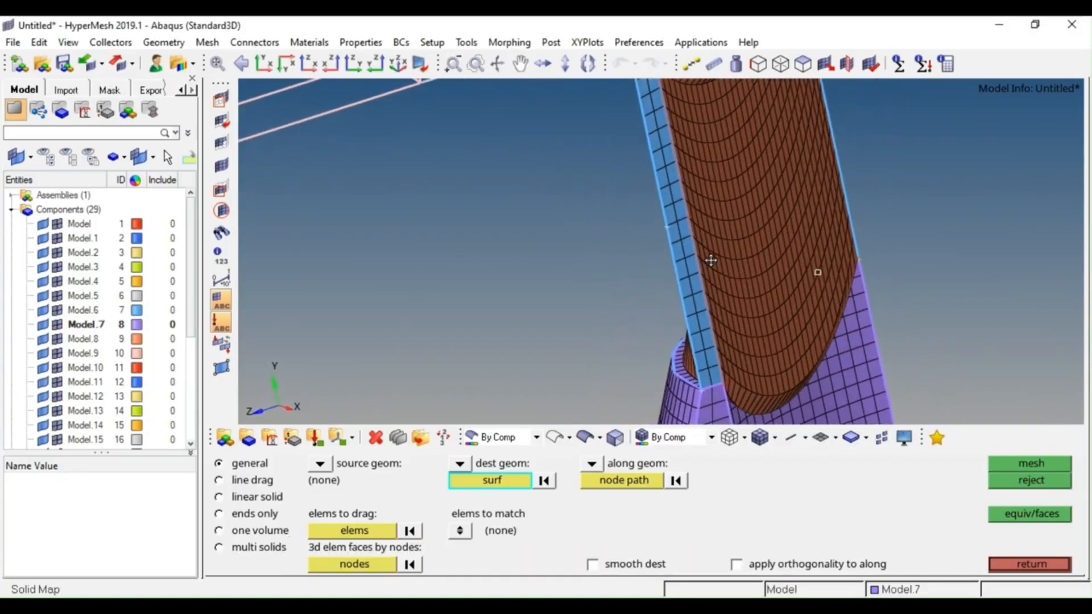
{"action": "left_click", "coordinate": [1031, 479]}
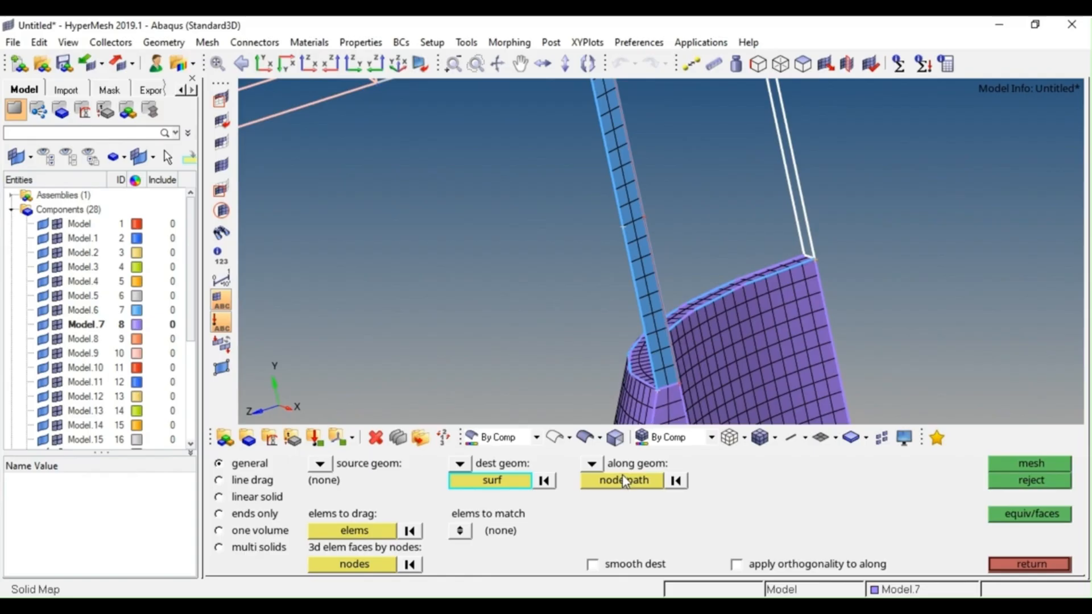
- Try to solid map the nozzle neck using its ring surface at the flange as along geometry, with element size 5
{"action": "left_click", "coordinate": [591, 464]}
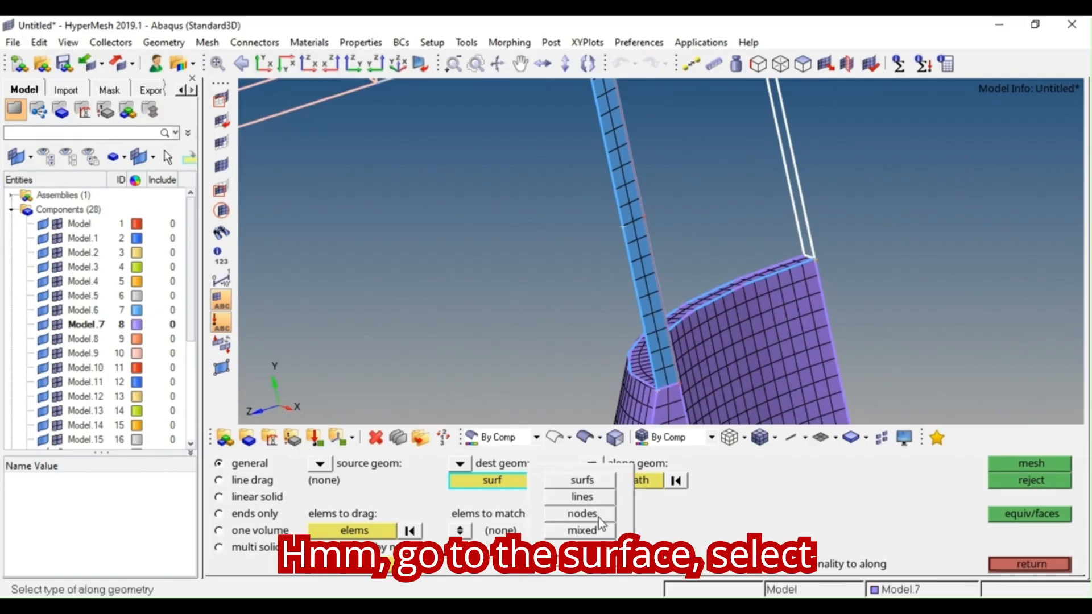
{"action": "left_click", "coordinate": [585, 481]}
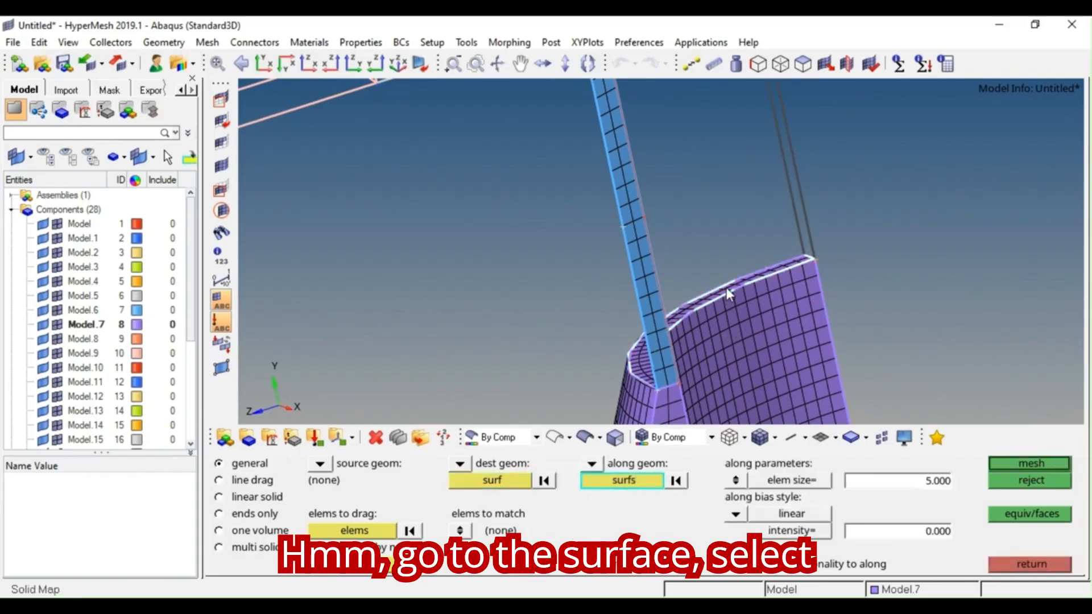
{"action": "left_click_drag", "start_coordinate": [651, 387], "coordinate": [620, 338], "text": "ctrl"}
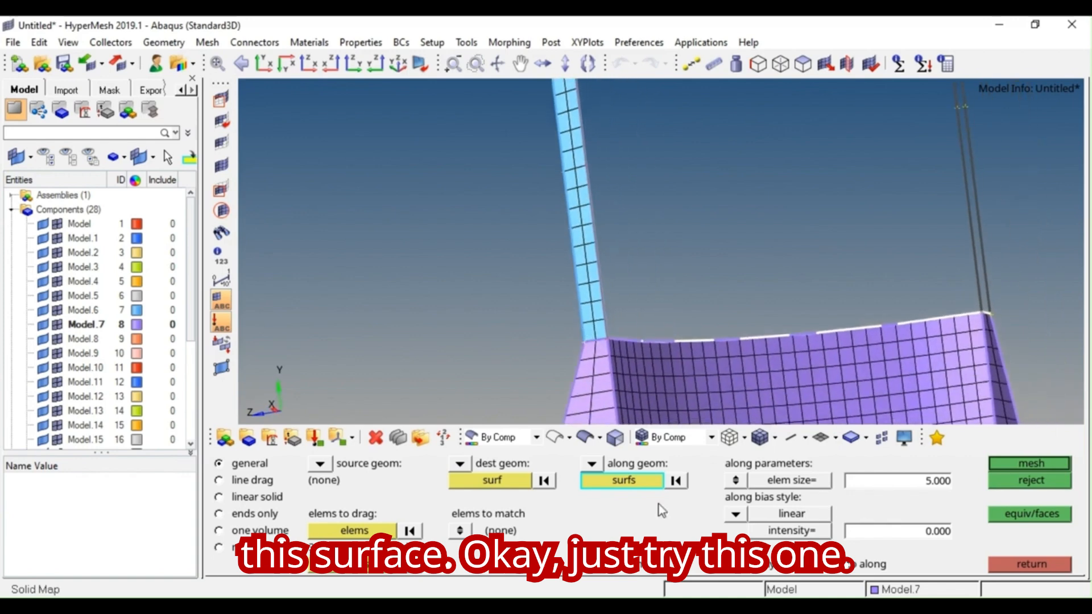
{"action": "left_click", "coordinate": [1028, 463]}
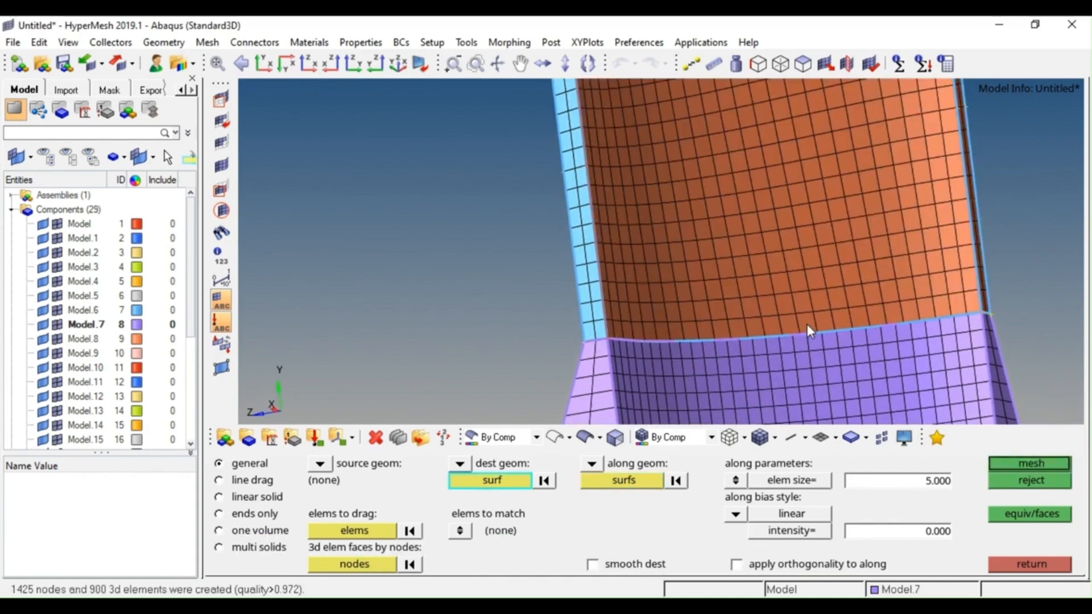
- Inspect the connectivity between the neck and flange meshes, and reject the neck mesh guided by the ring surface
{"action": "scroll", "coordinate": [795, 340], "scroll_direction": "up", "scroll_amount": 6}
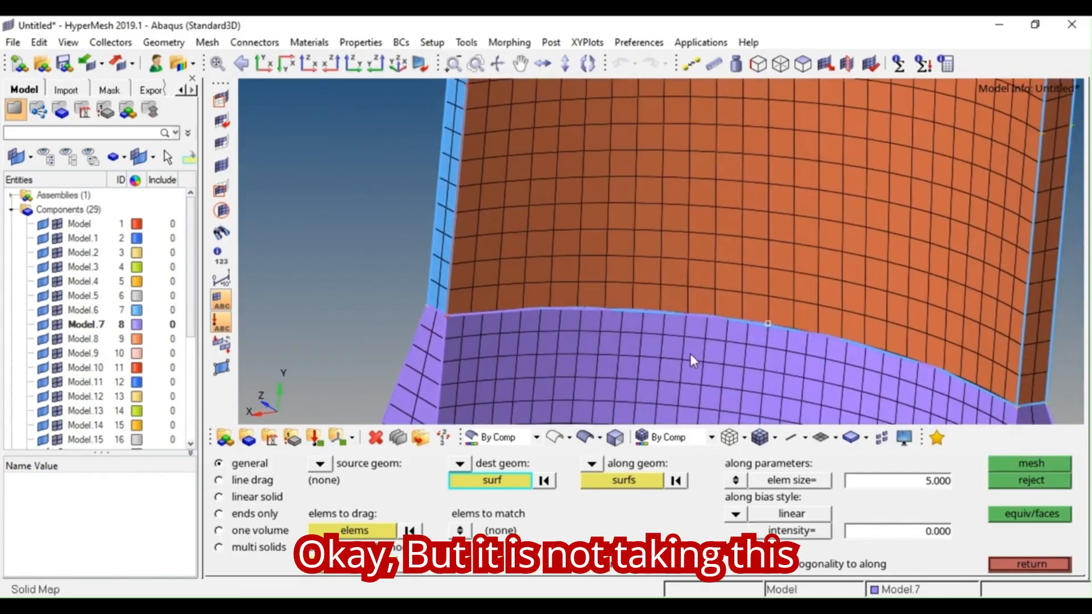
{"action": "scroll", "coordinate": [704, 320], "scroll_direction": "up", "scroll_amount": 2}
{"action": "scroll", "coordinate": [660, 339], "scroll_direction": "down", "scroll_amount": 3}
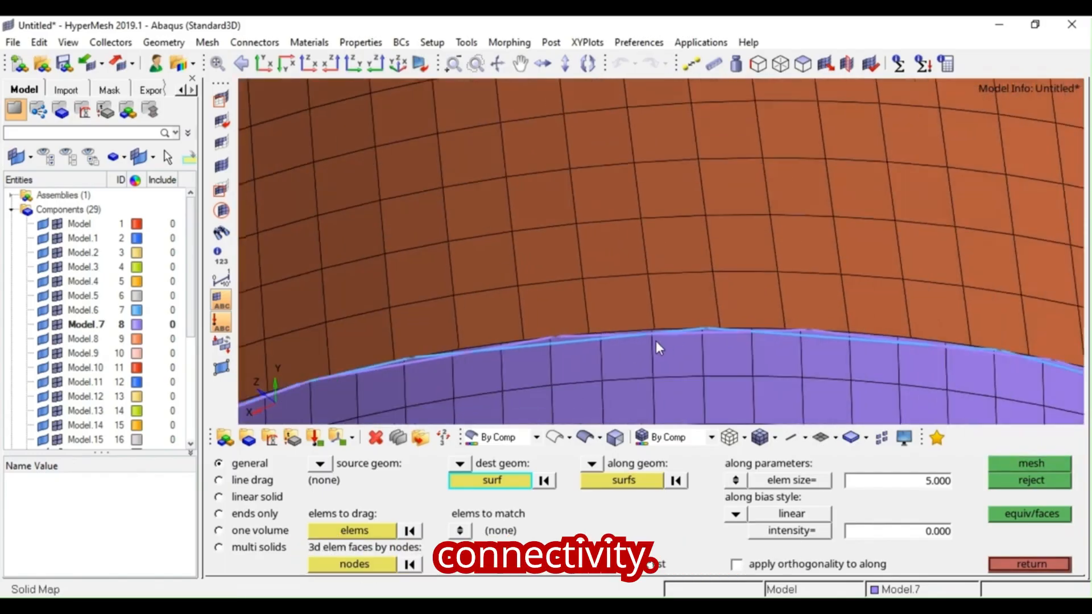
{"action": "left_click", "coordinate": [656, 340], "text": "ctrl"}
{"action": "mouse_move", "coordinate": [656, 340]}
{"action": "left_mouse_down", "text": "ctrl"}
{"action": "mouse_move", "coordinate": [707, 281]}
{"action": "mouse_move", "coordinate": [639, 324]}
{"action": "mouse_move", "coordinate": [694, 350]}
{"action": "left_mouse_up", "text": "ctrl"}
{"action": "left_click", "coordinate": [1032, 482]}
{"action": "scroll", "coordinate": [723, 316], "scroll_direction": "down", "scroll_amount": 5}
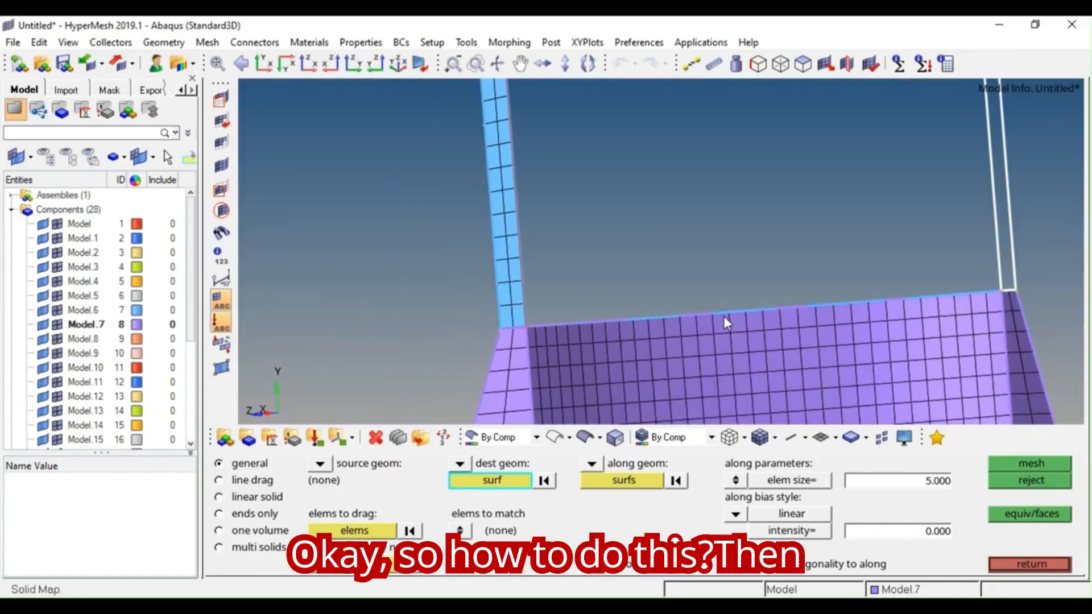
- Change the solid map's along geometry type to mixed and activate the selection of along elements
{"action": "left_click", "coordinate": [591, 464]}
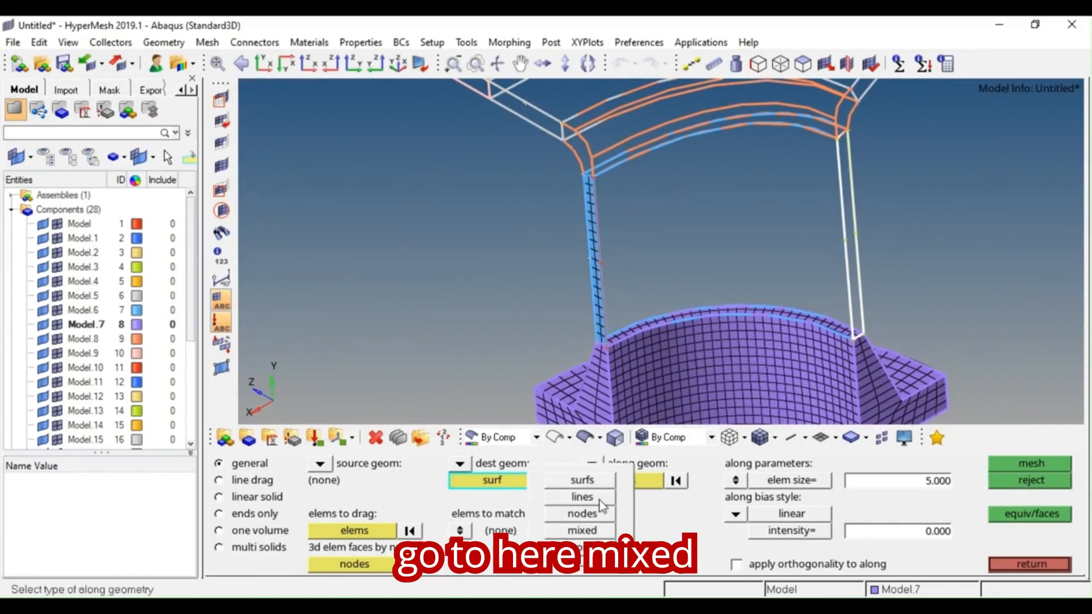
{"action": "left_click", "coordinate": [583, 530]}
{"action": "left_click", "coordinate": [624, 498]}
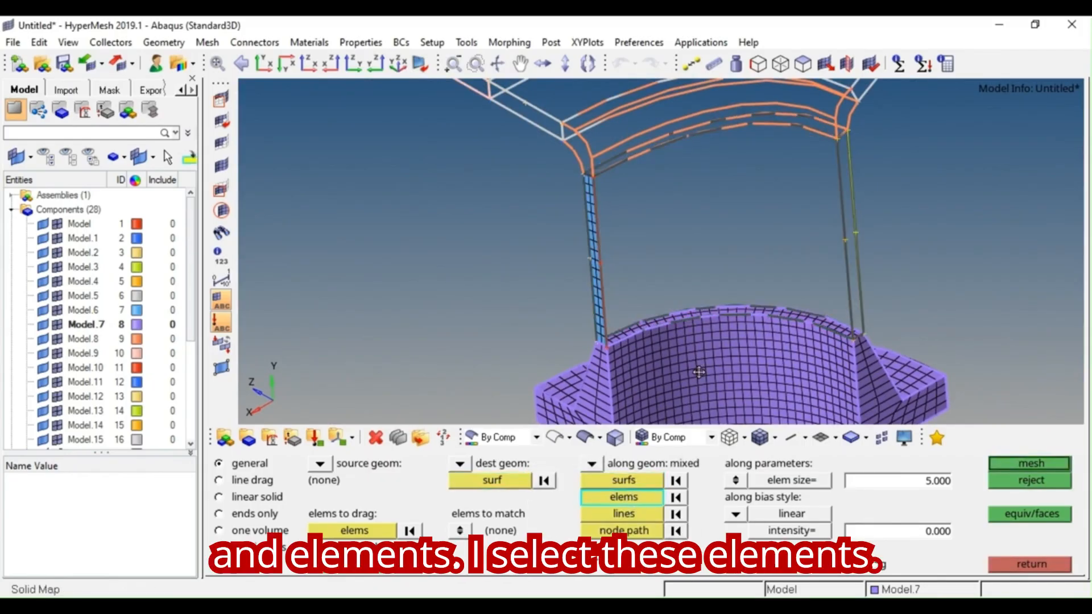
- Try to select the flange's ring elements from its solid mesh as along elements
{"action": "scroll", "coordinate": [684, 338], "scroll_direction": "up", "scroll_amount": 4}
{"action": "left_click", "coordinate": [680, 316]}
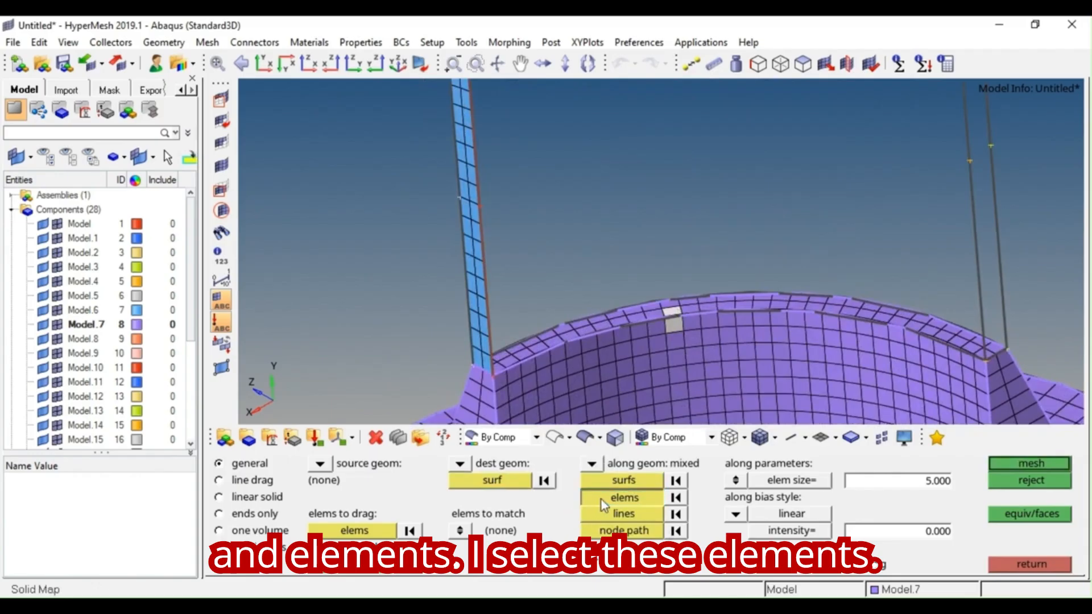
{"action": "left_click", "coordinate": [624, 497]}
{"action": "left_click", "coordinate": [726, 525]}
{"action": "right_click_drag", "start_coordinate": [695, 348], "coordinate": [613, 315], "text": "ctrl"}
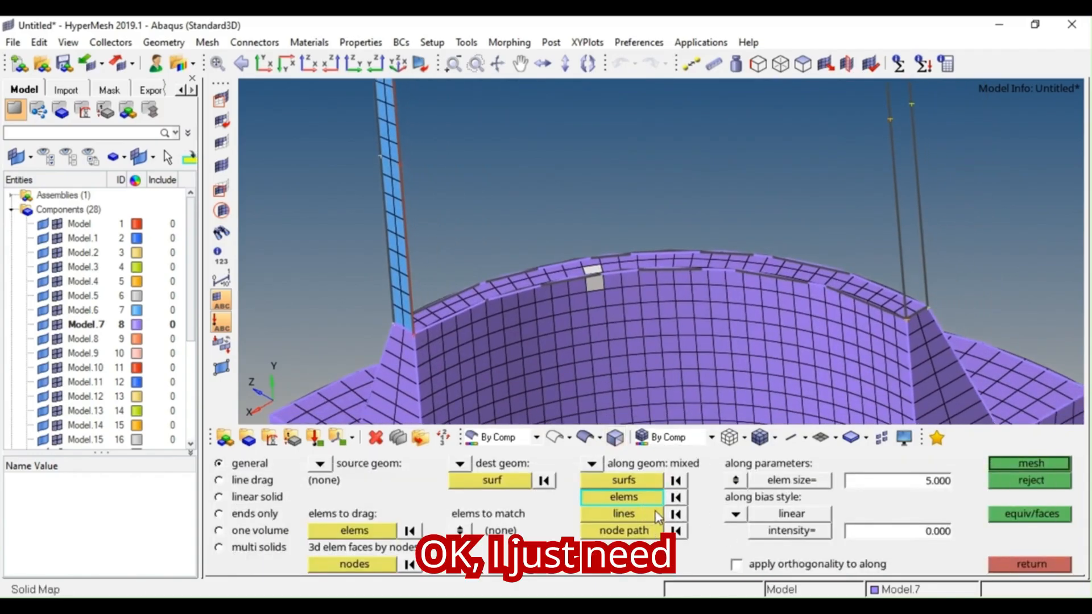
{"action": "key", "text": "Escape"}
- Extract the faces of the flange's solid elements
{"action": "scroll", "coordinate": [643, 240], "scroll_direction": "down", "scroll_amount": 4, "text": "ctrl"}
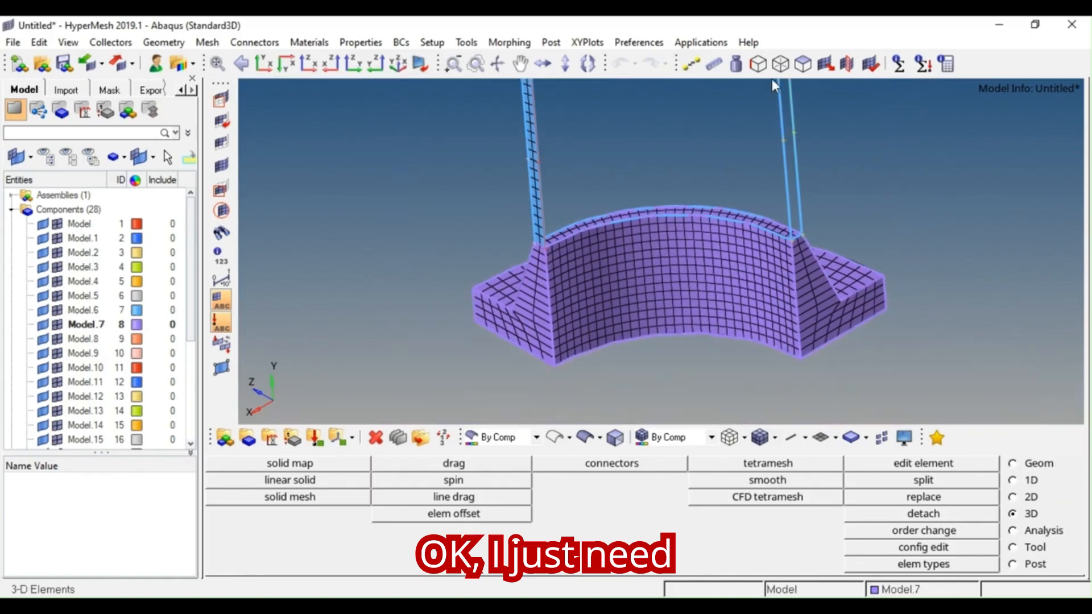
{"action": "left_click", "coordinate": [803, 64]}
{"action": "left_click", "coordinate": [704, 243]}
{"action": "middle_click", "coordinate": [719, 234]}
{"action": "right_click_drag", "start_coordinate": [718, 233], "coordinate": [696, 248], "text": "ctrl"}
{"action": "key", "text": "Escape"}
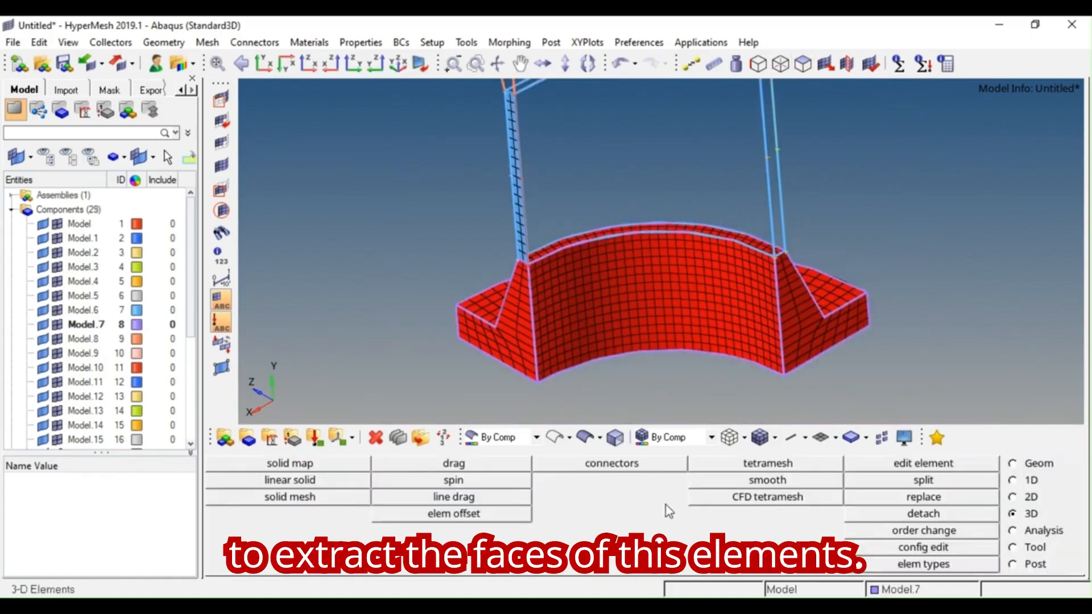
- In Solid Map, select the neck's meshed cut by face as elements to drag and the opposite cut surface as destination
{"action": "left_click", "coordinate": [315, 468]}
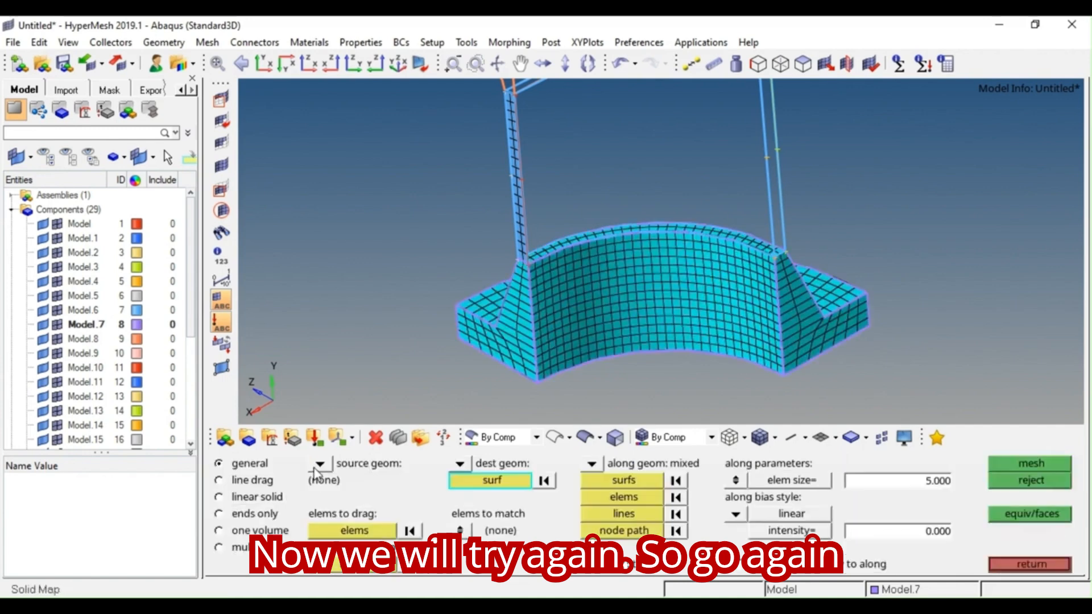
{"action": "right_click_drag", "start_coordinate": [577, 312], "coordinate": [550, 364], "text": "ctrl"}
{"action": "left_click", "coordinate": [375, 531]}
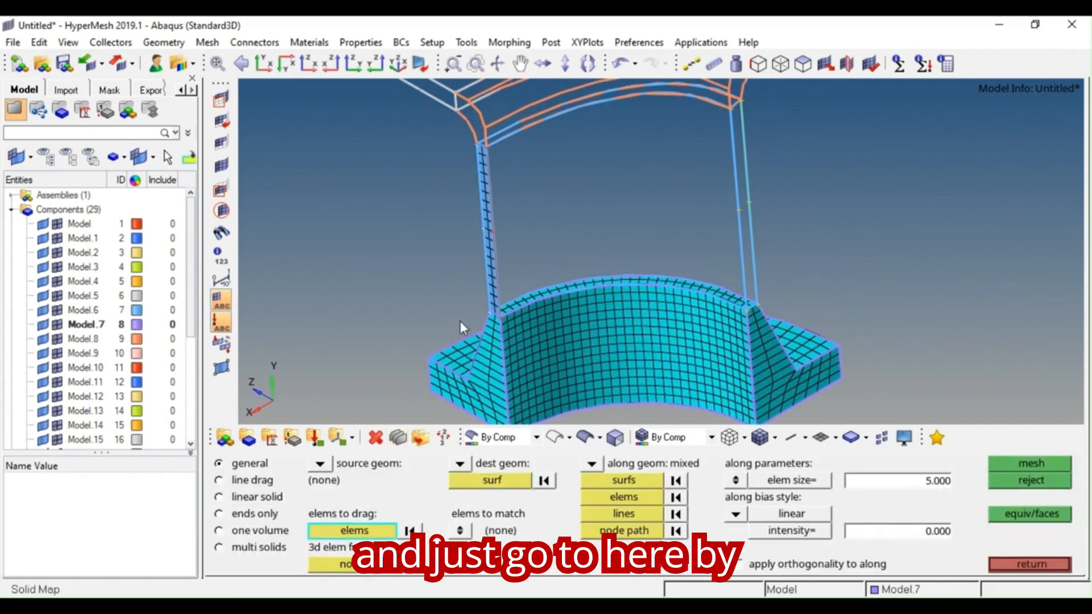
{"action": "left_click", "coordinate": [486, 239]}
{"action": "left_click", "coordinate": [377, 522]}
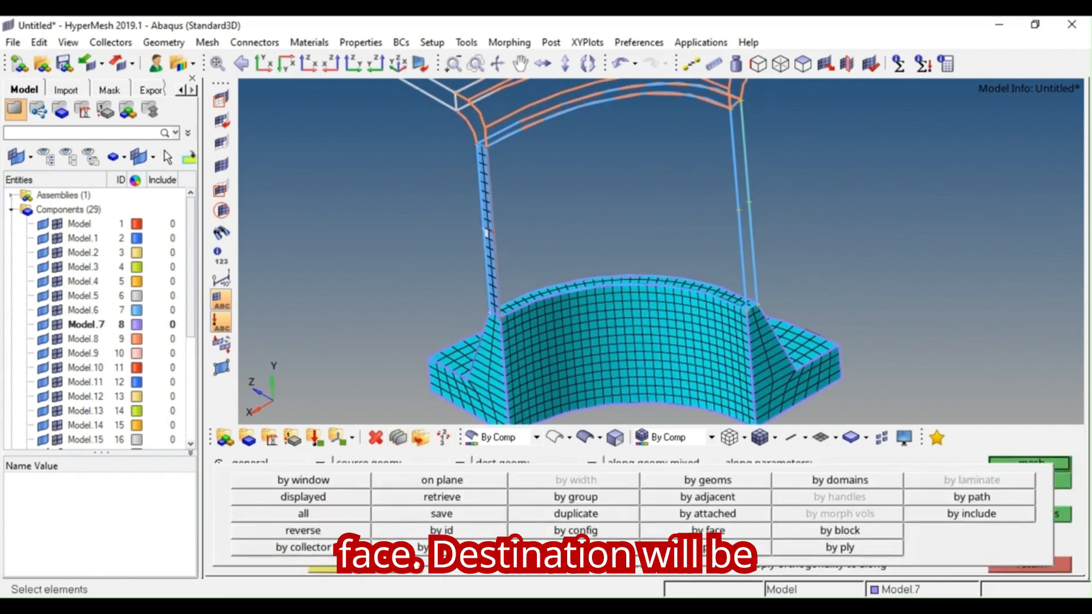
{"action": "left_click", "coordinate": [706, 530]}
{"action": "left_click", "coordinate": [502, 482]}
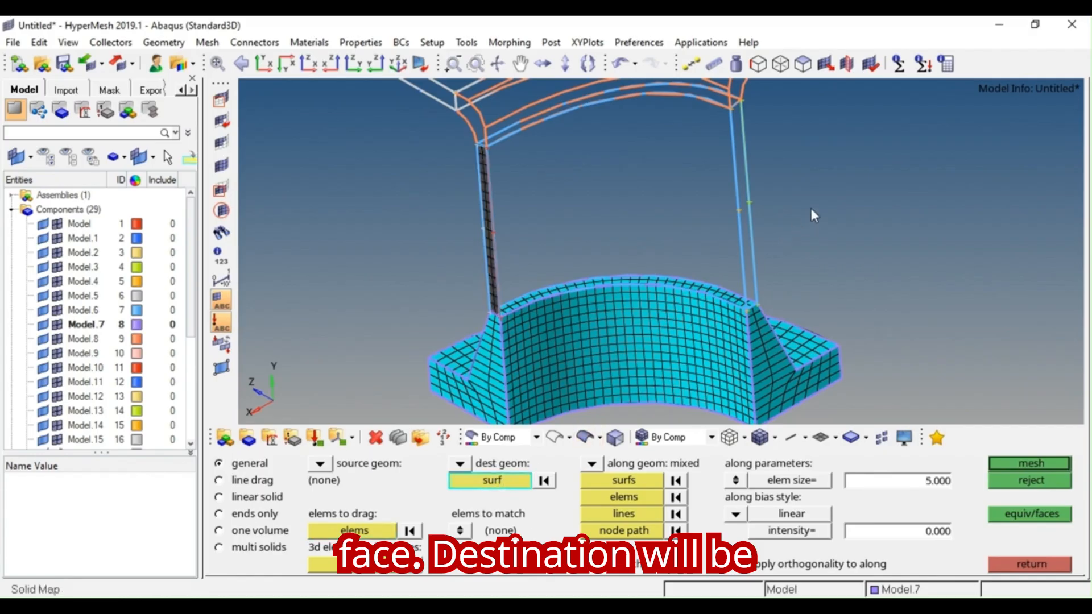
{"action": "left_click", "coordinate": [743, 167]}
- Select the flange ring's face elements by face as along elements and try to solid map the neck with element size 5
{"action": "left_click", "coordinate": [626, 496]}
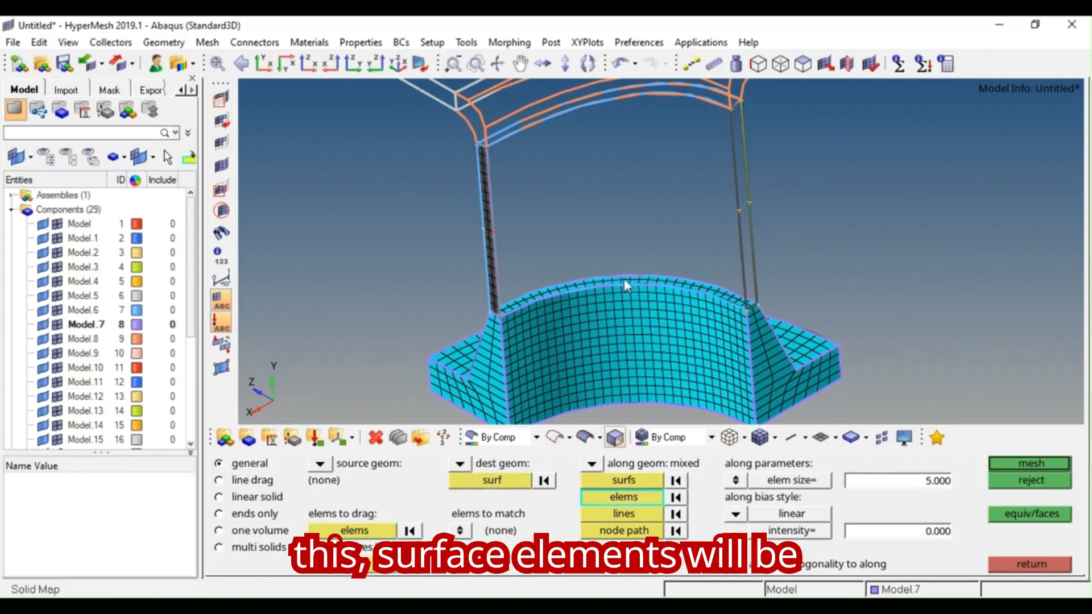
{"action": "scroll", "coordinate": [623, 279], "scroll_direction": "up", "scroll_amount": 3}
{"action": "left_click", "coordinate": [622, 499]}
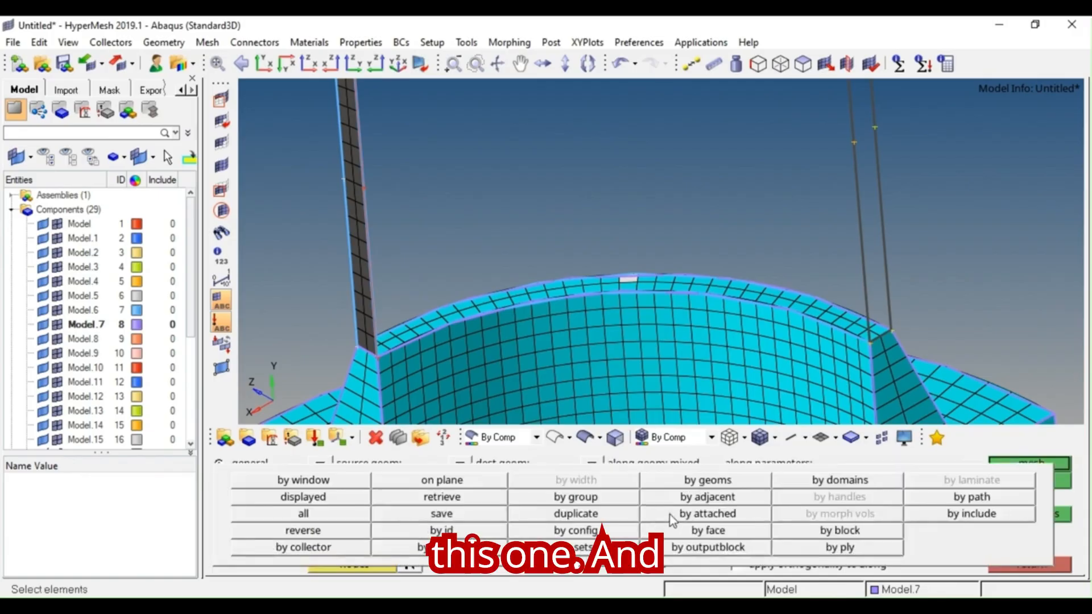
{"action": "left_click", "coordinate": [691, 531]}
{"action": "scroll", "coordinate": [805, 359], "scroll_direction": "down", "scroll_amount": 3}
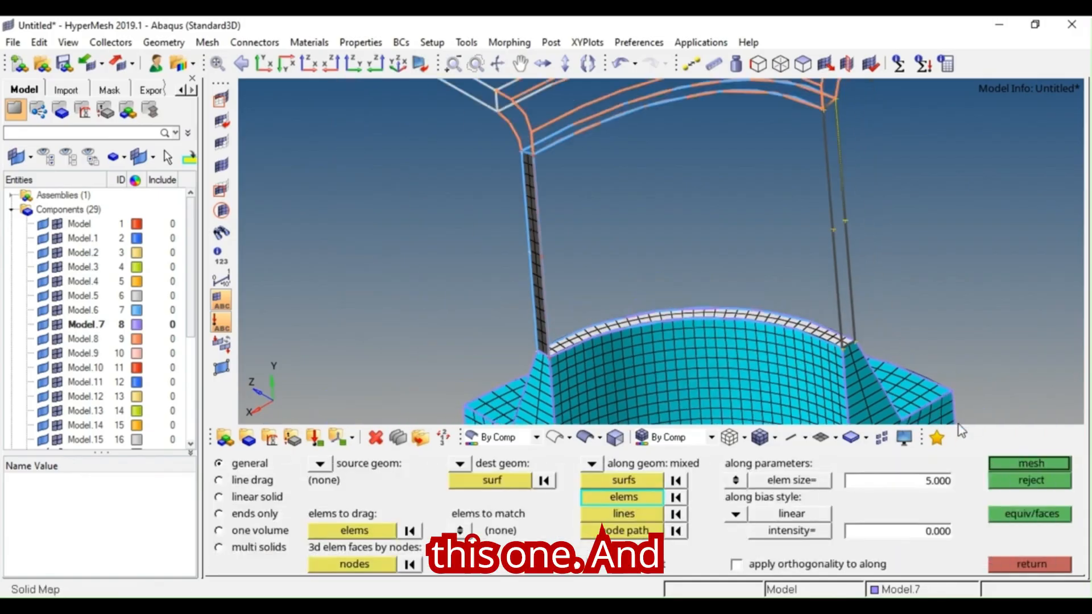
{"action": "left_click", "coordinate": [1015, 462]}
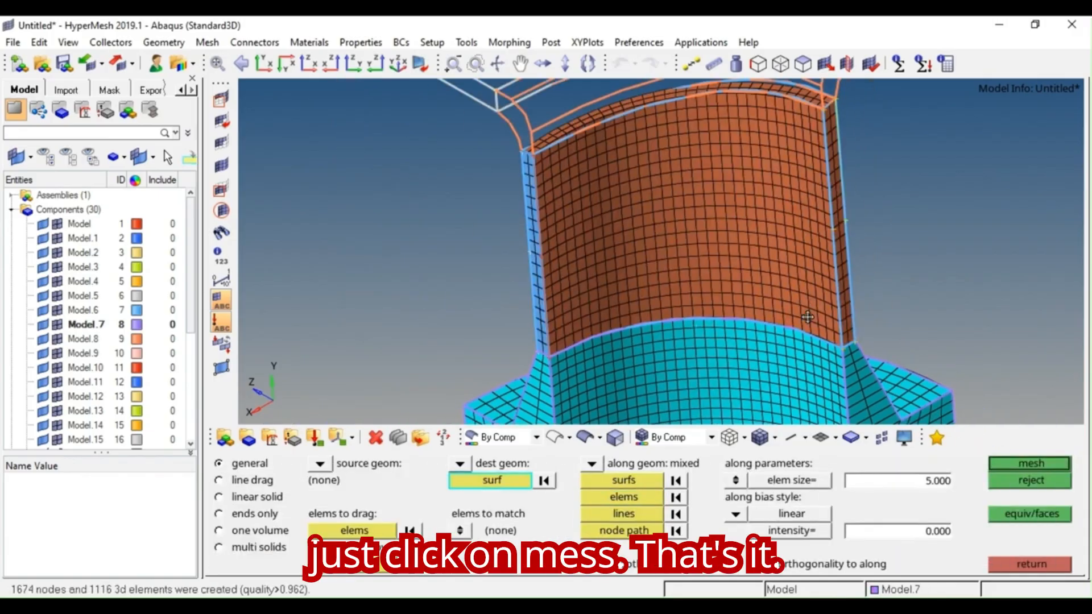
- Inspect the boundaries of the neck mesh guided by the flange face elements, and reject that mesh
{"action": "mouse_move", "coordinate": [803, 293]}
{"action": "left_mouse_down", "text": "ctrl"}
{"action": "mouse_move", "coordinate": [741, 285]}
{"action": "mouse_move", "coordinate": [770, 312]}
{"action": "mouse_move", "coordinate": [750, 171]}
{"action": "mouse_move", "coordinate": [722, 199]}
{"action": "mouse_move", "coordinate": [766, 217]}
{"action": "mouse_move", "coordinate": [721, 202]}
{"action": "mouse_move", "coordinate": [726, 185]}
{"action": "mouse_move", "coordinate": [757, 220]}
{"action": "mouse_move", "coordinate": [749, 227]}
{"action": "mouse_move", "coordinate": [783, 173]}
{"action": "mouse_move", "coordinate": [773, 236]}
{"action": "mouse_move", "coordinate": [737, 217]}
{"action": "mouse_move", "coordinate": [748, 222]}
{"action": "left_mouse_up", "text": "ctrl"}
{"action": "scroll", "coordinate": [750, 171], "scroll_direction": "up", "scroll_amount": 3}
{"action": "left_click", "coordinate": [1037, 481]}
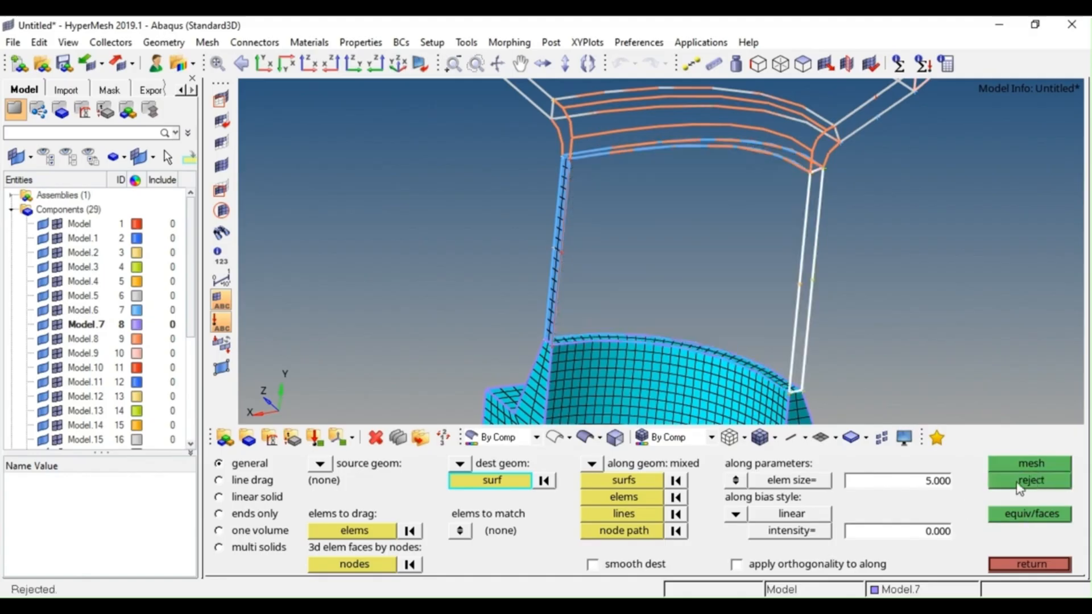
- Solid map the neck with its fillet-end surface added to the along geometry, element size 5, and check both end boundaries
{"action": "left_click", "coordinate": [624, 481]}
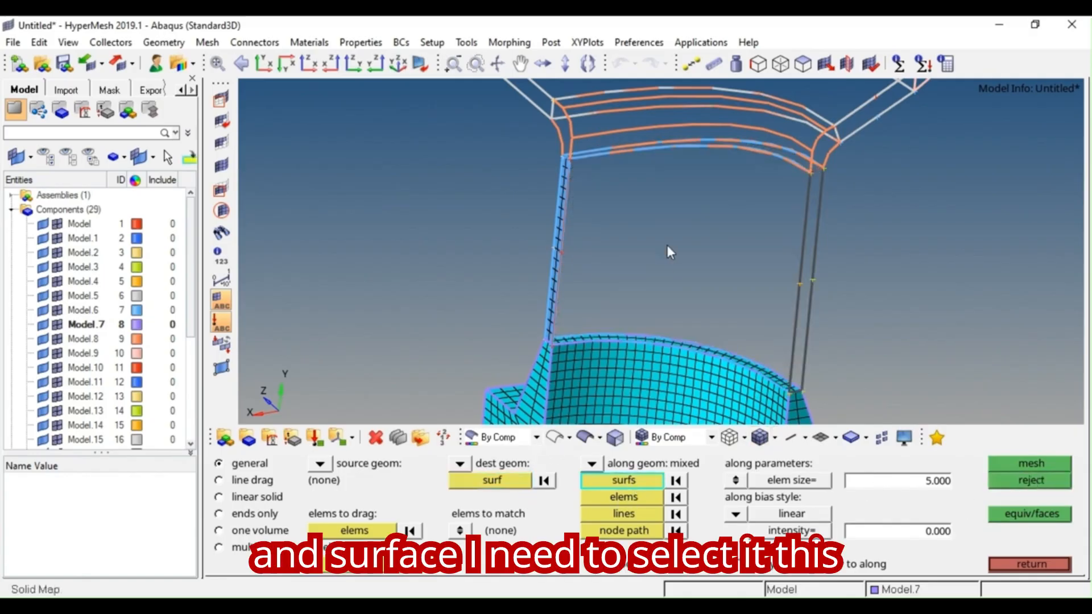
{"action": "scroll", "coordinate": [694, 214], "scroll_direction": "up", "scroll_amount": 3}
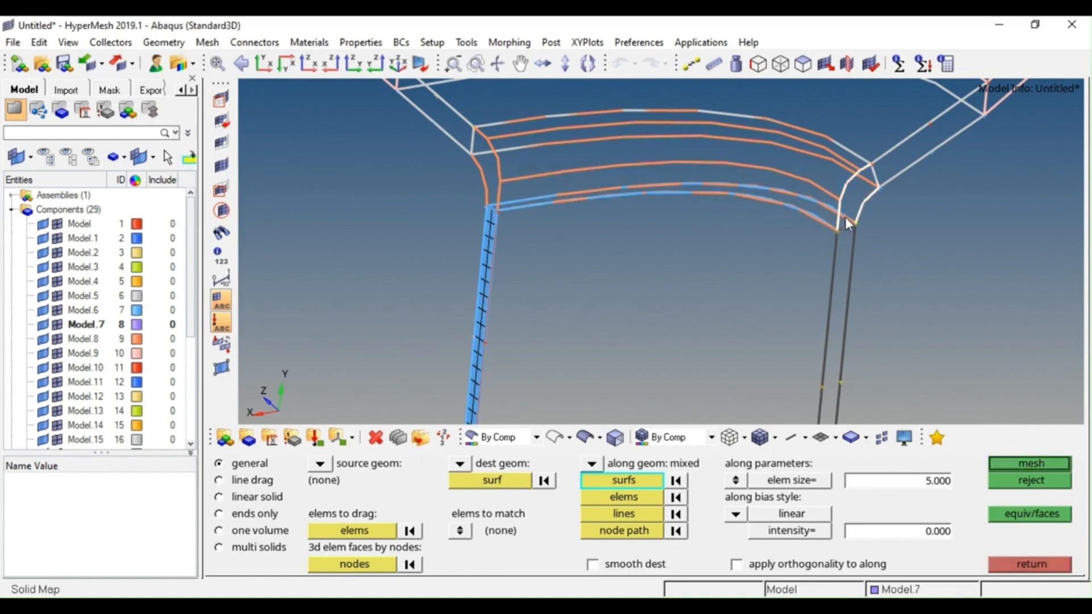
{"action": "scroll", "coordinate": [821, 215], "scroll_direction": "up", "scroll_amount": 2}
{"action": "scroll", "coordinate": [776, 220], "scroll_direction": "down", "scroll_amount": 5}
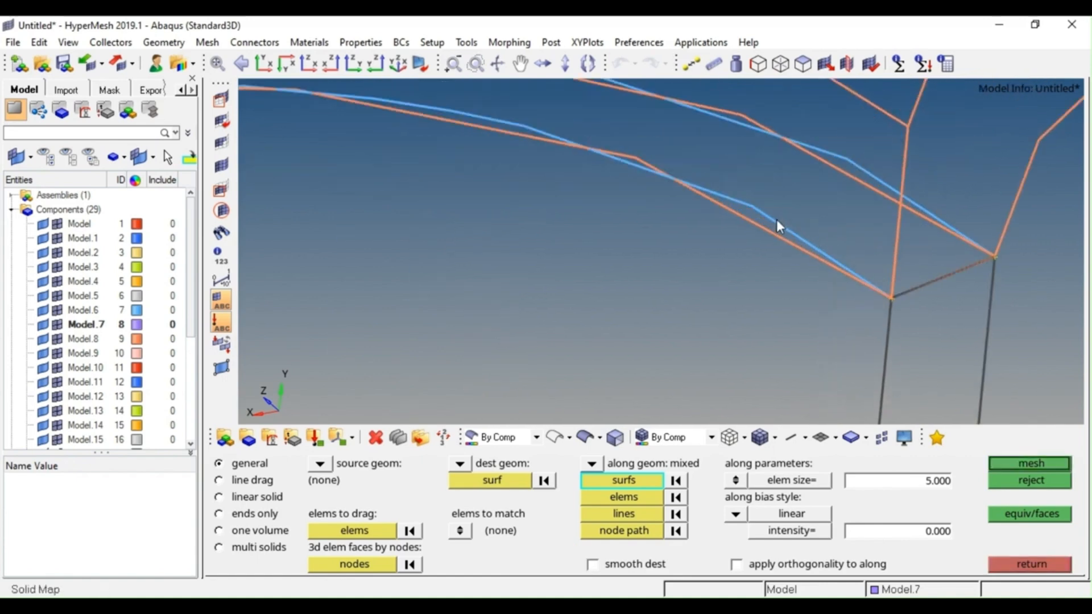
{"action": "left_click", "coordinate": [1038, 462]}
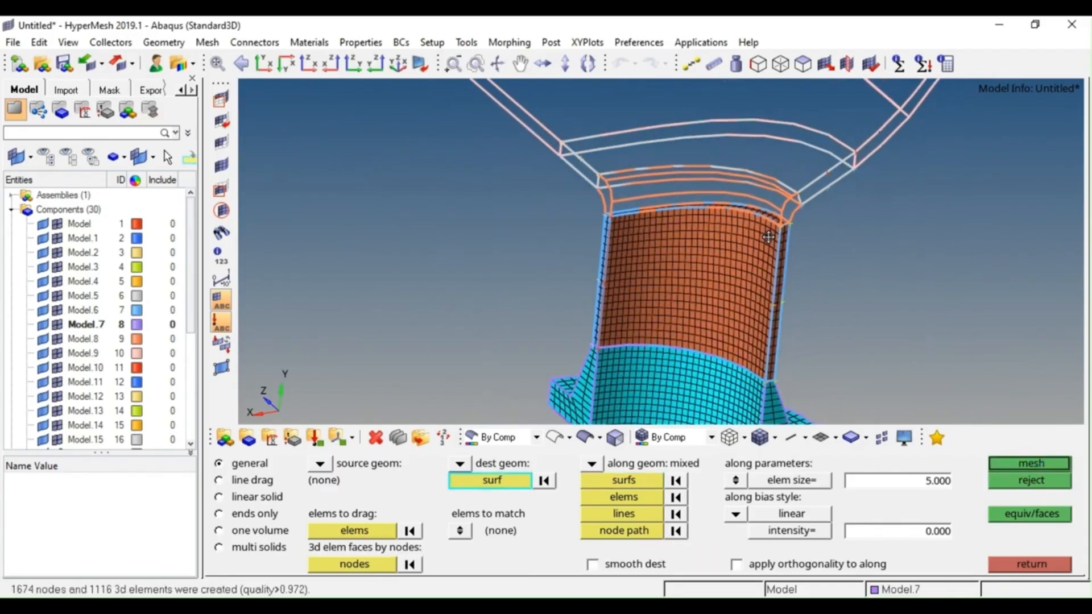
{"action": "scroll", "coordinate": [783, 208], "scroll_direction": "up", "scroll_amount": 4}
{"action": "scroll", "coordinate": [785, 244], "scroll_direction": "down", "scroll_amount": 4}
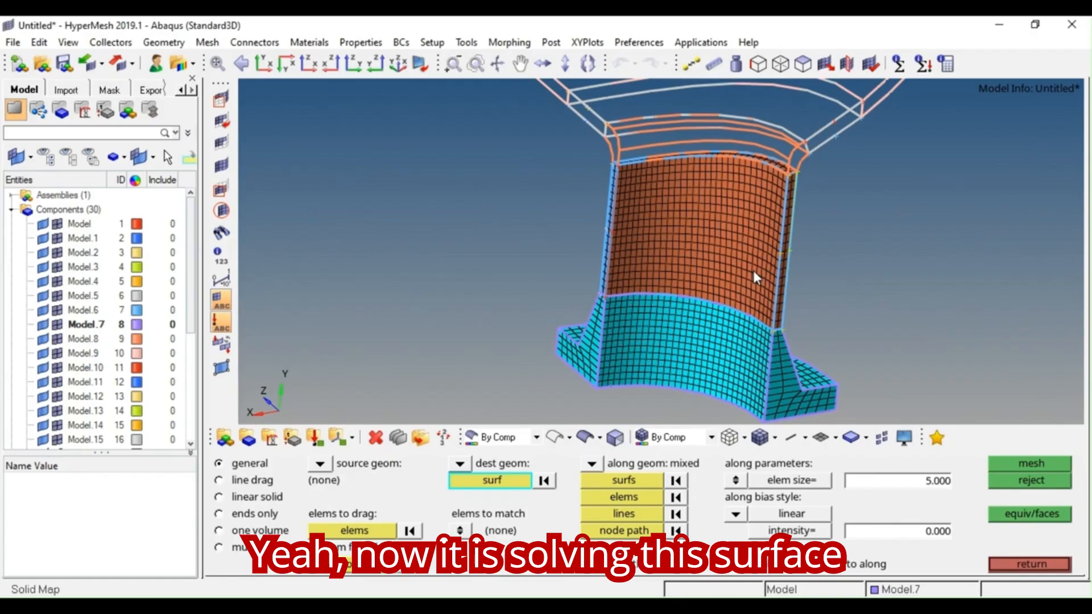
{"action": "scroll", "coordinate": [752, 271], "scroll_direction": "up", "scroll_amount": 6}
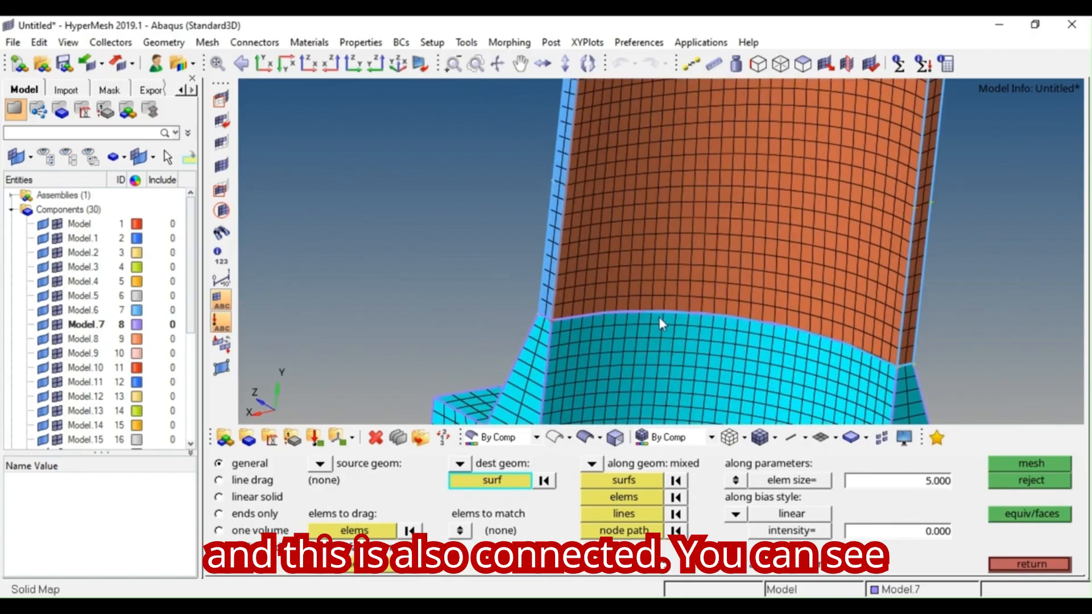
{"action": "mouse_move", "coordinate": [720, 323]}
{"action": "left_mouse_down", "text": "ctrl"}
{"action": "mouse_move", "coordinate": [857, 326]}
{"action": "mouse_move", "coordinate": [758, 312]}
{"action": "mouse_move", "coordinate": [670, 380]}
{"action": "mouse_move", "coordinate": [654, 236]}
{"action": "mouse_move", "coordinate": [632, 260]}
{"action": "left_mouse_up", "text": "ctrl"}
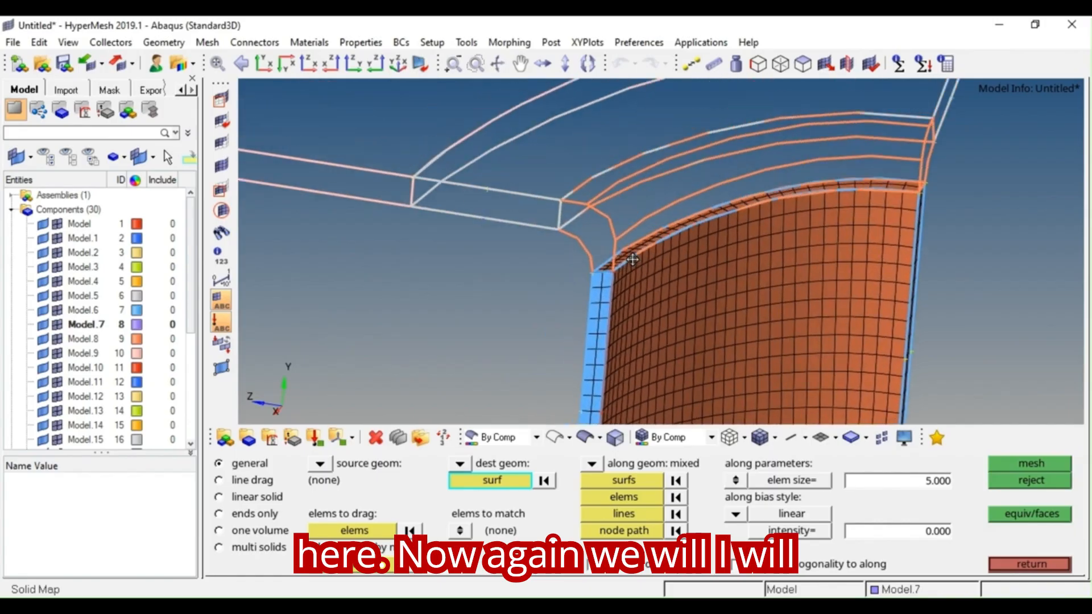
- Create a 2D mesh on the fillet's cut surface above the neck with element size 5 and mixed mesh type
{"action": "right_click_drag", "start_coordinate": [633, 260], "coordinate": [635, 294], "text": "ctrl"}
{"action": "scroll", "coordinate": [617, 296], "scroll_direction": "up", "scroll_amount": 4}
{"action": "left_click_drag", "start_coordinate": [602, 344], "coordinate": [555, 339], "text": "ctrl"}
{"action": "right_click_drag", "start_coordinate": [578, 335], "coordinate": [583, 354], "text": "ctrl"}
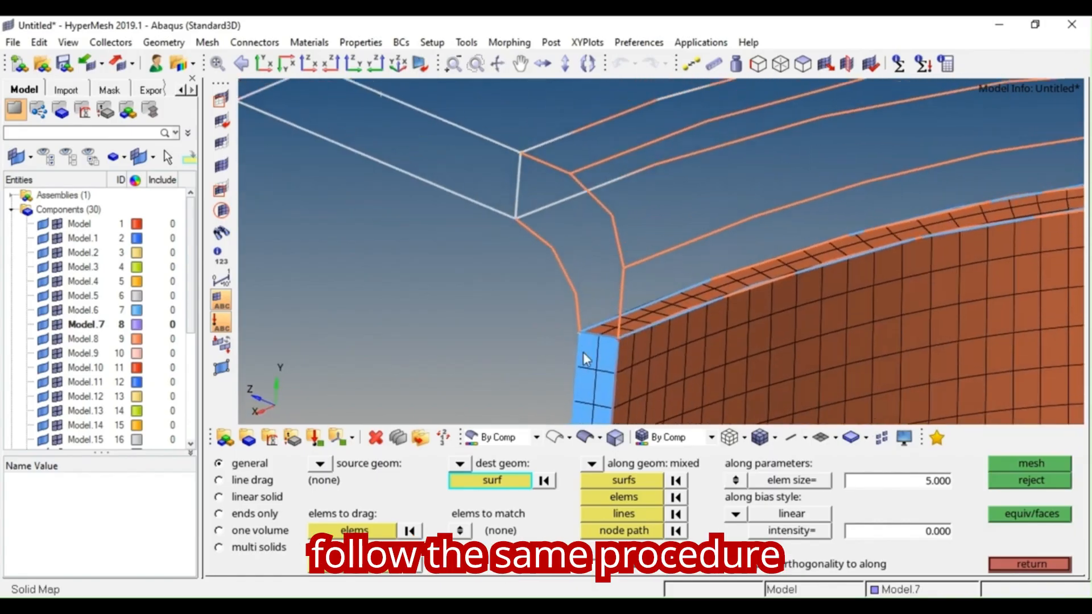
{"action": "key", "text": "Escape"}
{"action": "key", "text": "F12"}
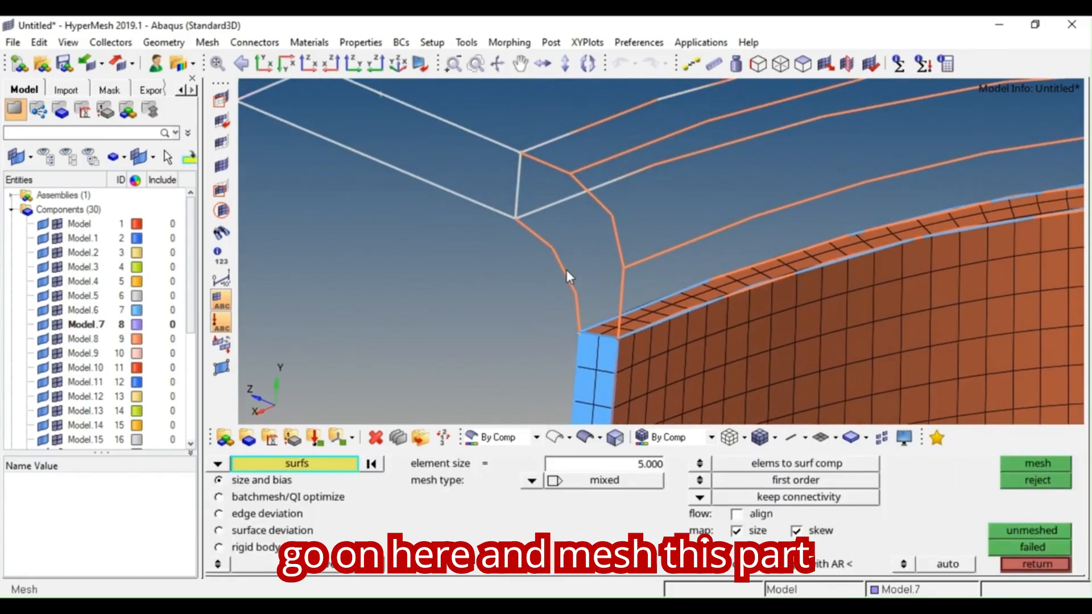
{"action": "left_click", "coordinate": [565, 270]}
{"action": "middle_click", "coordinate": [571, 266]}
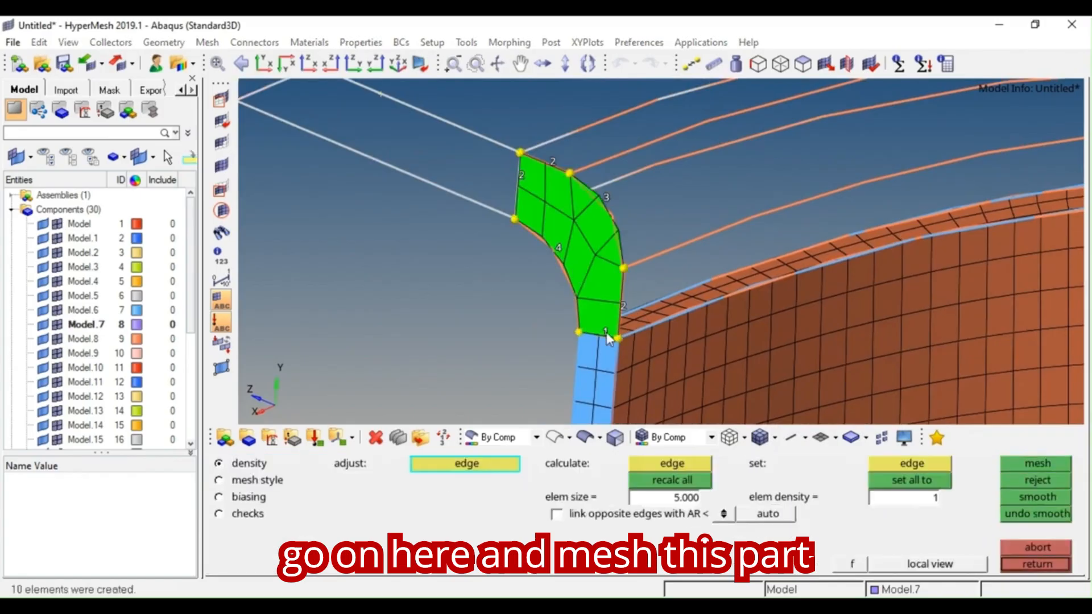
- Set the fillet surface's edge density to 2 where it meets the neck and to 7 on its long concave edge
{"action": "left_click", "coordinate": [606, 332]}
{"action": "right_click_drag", "start_coordinate": [599, 334], "coordinate": [596, 350], "text": "ctrl"}
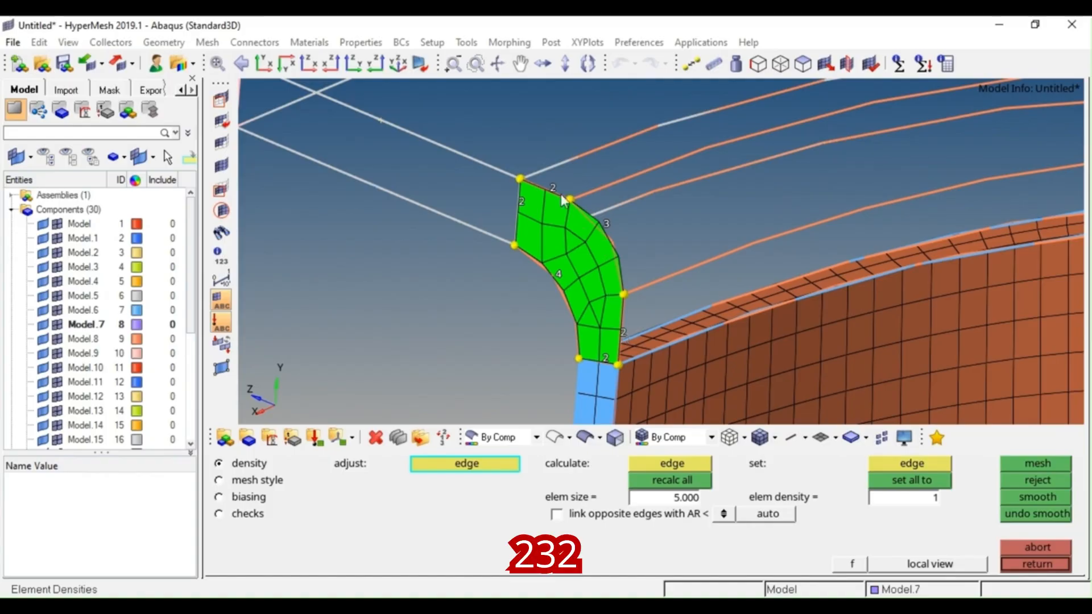
{"action": "left_click", "coordinate": [558, 274]}
{"action": "left_click", "coordinate": [558, 274]}
{"action": "left_click", "coordinate": [558, 274]}
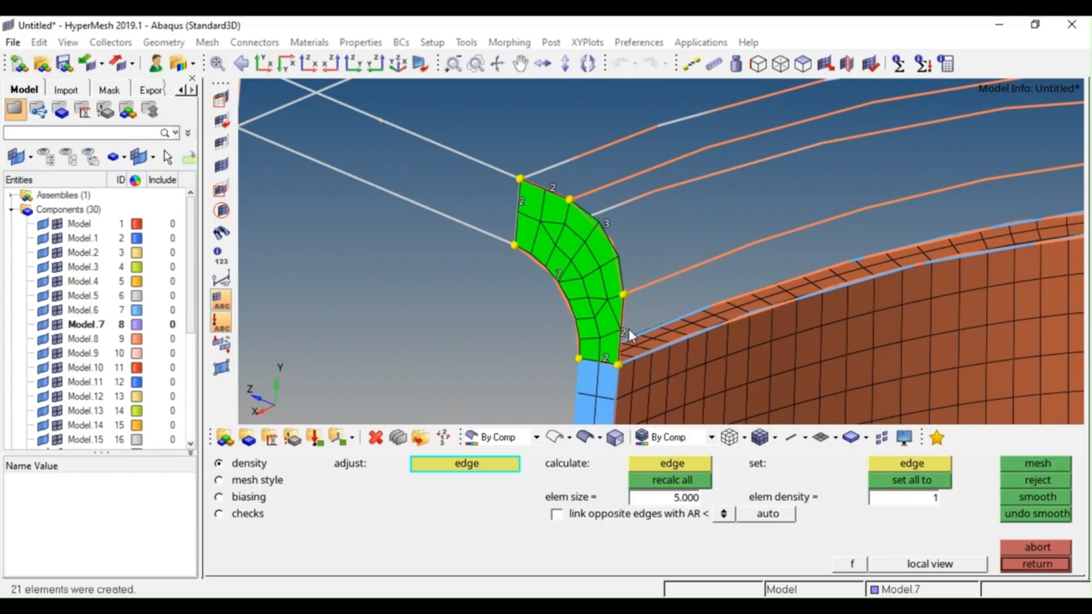
- Set the fillet surface's mesh method to map as rectangle
{"action": "left_click", "coordinate": [233, 483]}
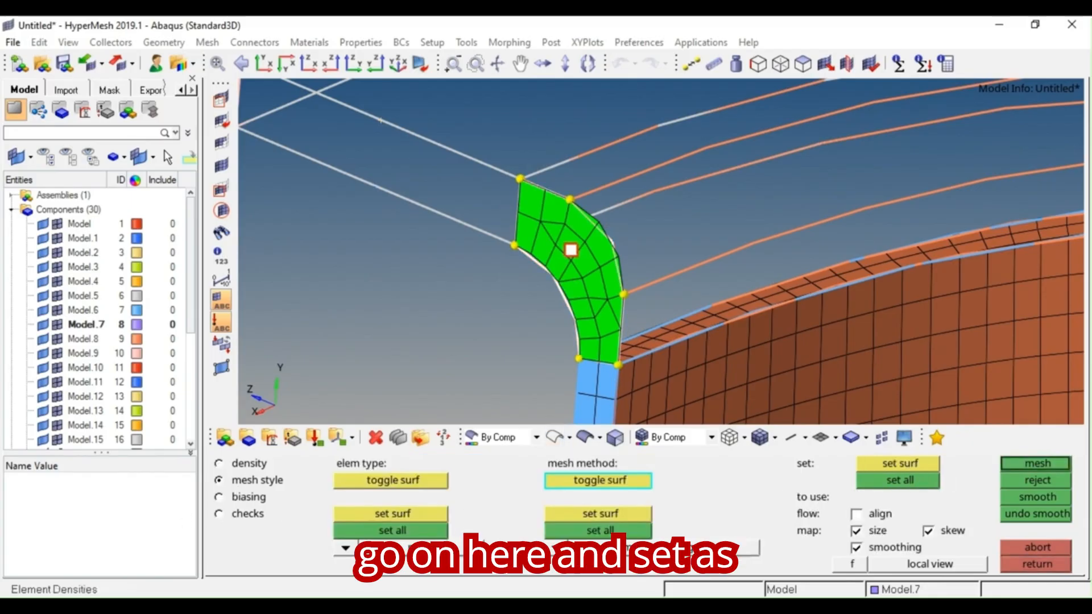
{"action": "left_click", "coordinate": [574, 481]}
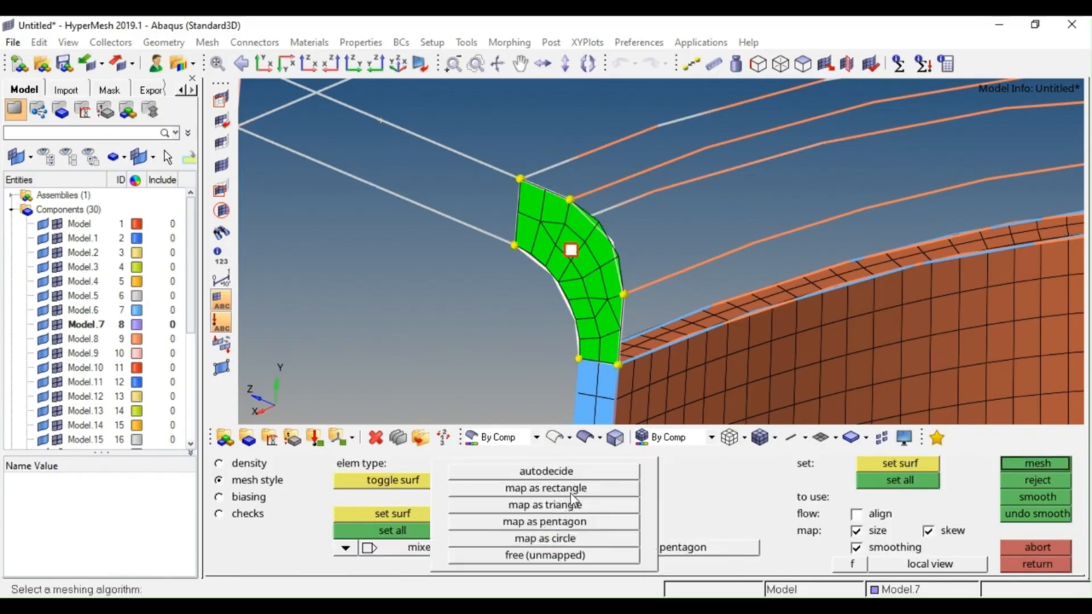
{"action": "left_click", "coordinate": [572, 491]}
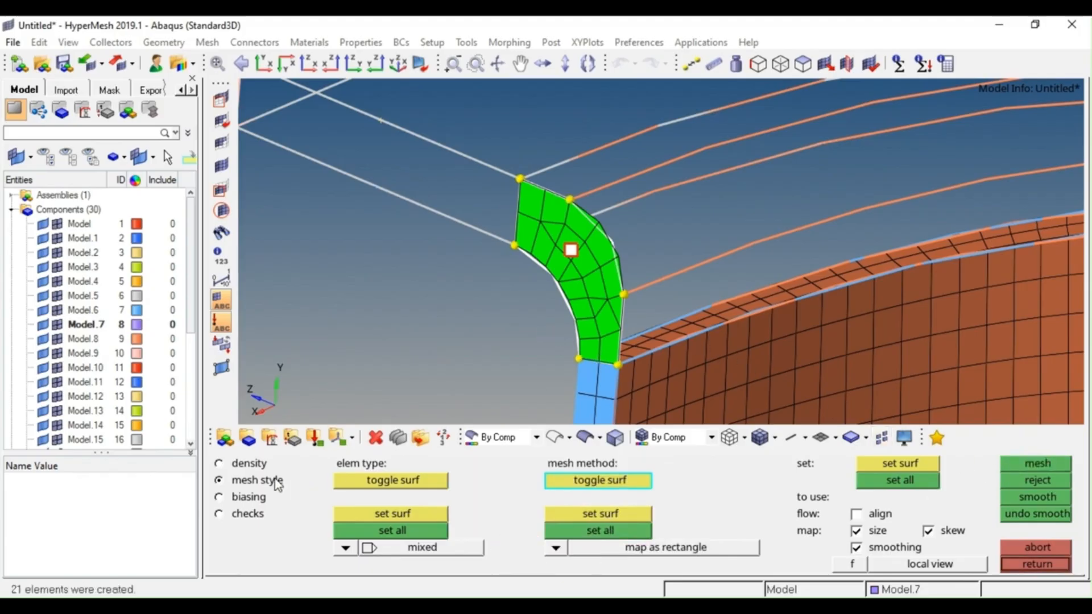
- Raise the linear biasing on the fillet surface's long concave edge to 1.3
{"action": "left_click", "coordinate": [235, 466]}
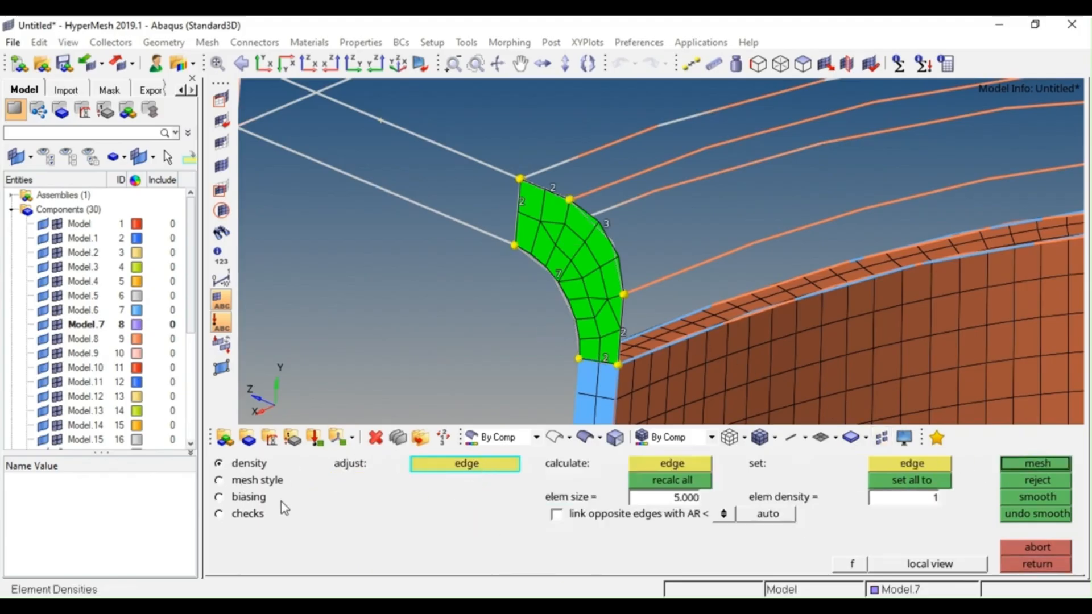
{"action": "left_click", "coordinate": [259, 497]}
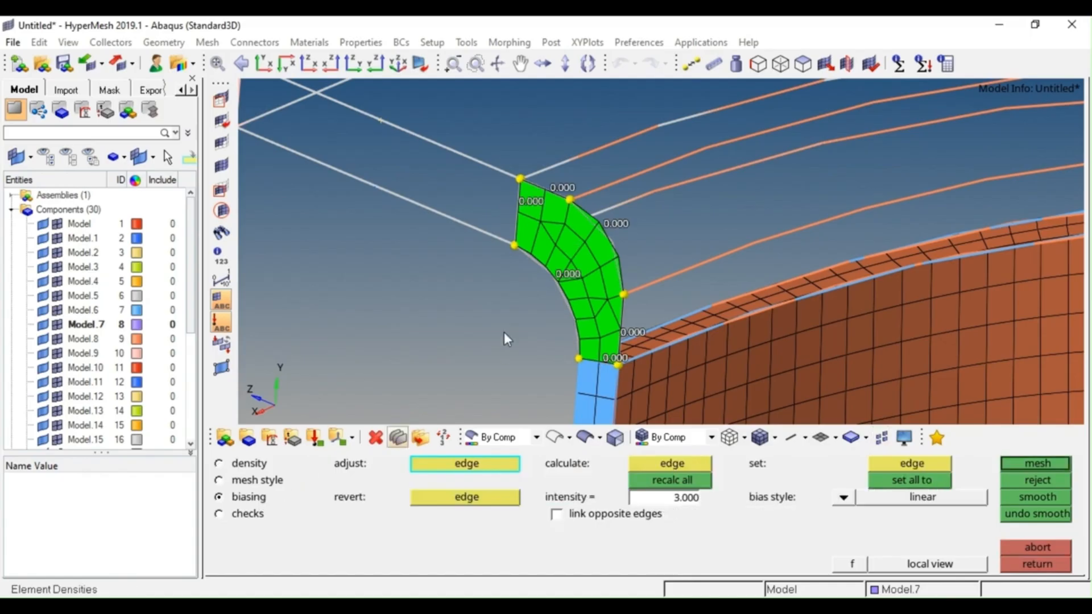
{"action": "left_click", "coordinate": [561, 279]}
{"action": "left_click", "coordinate": [561, 280]}
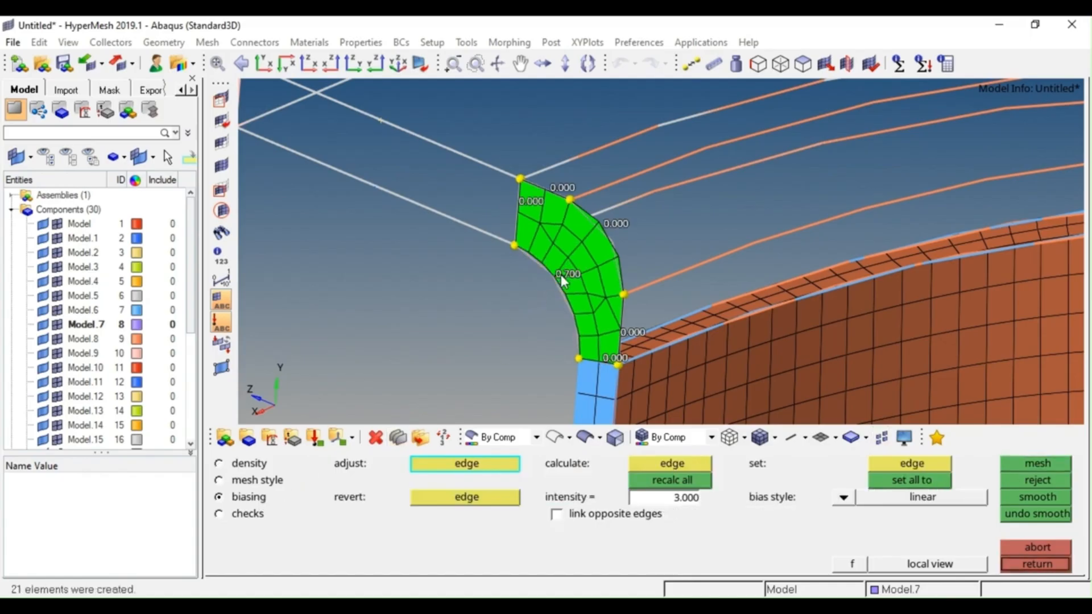
{"action": "left_click", "coordinate": [561, 280]}
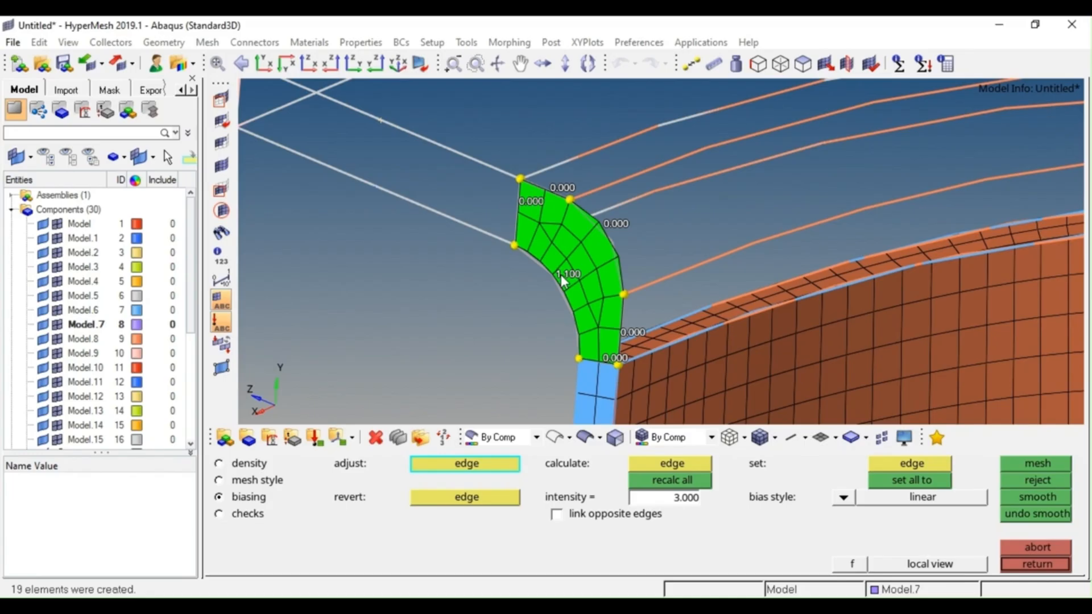
{"action": "left_click", "coordinate": [561, 280]}
{"action": "left_click", "coordinate": [562, 280]}
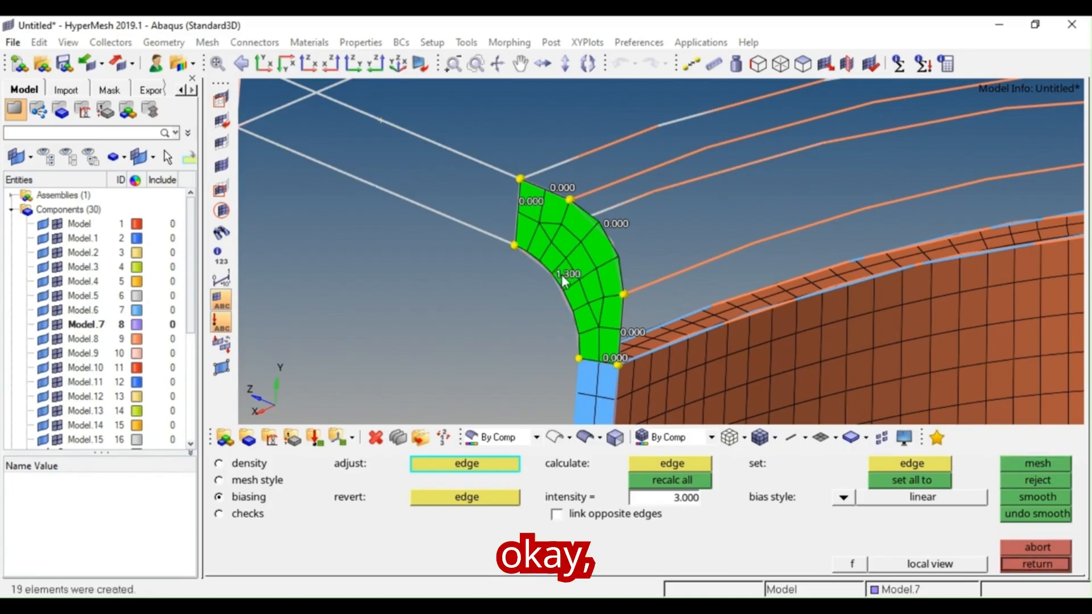
- Accept the fillet surface mesh and merge the two lowest pairs of badly aligned interior nodes at mid-point with equivalence
{"action": "middle_click", "coordinate": [646, 313]}
{"action": "mouse_move", "coordinate": [620, 334]}
{"action": "left_mouse_down", "text": "ctrl"}
{"action": "mouse_move", "coordinate": [566, 333]}
{"action": "mouse_move", "coordinate": [609, 317]}
{"action": "left_mouse_up", "text": "ctrl"}
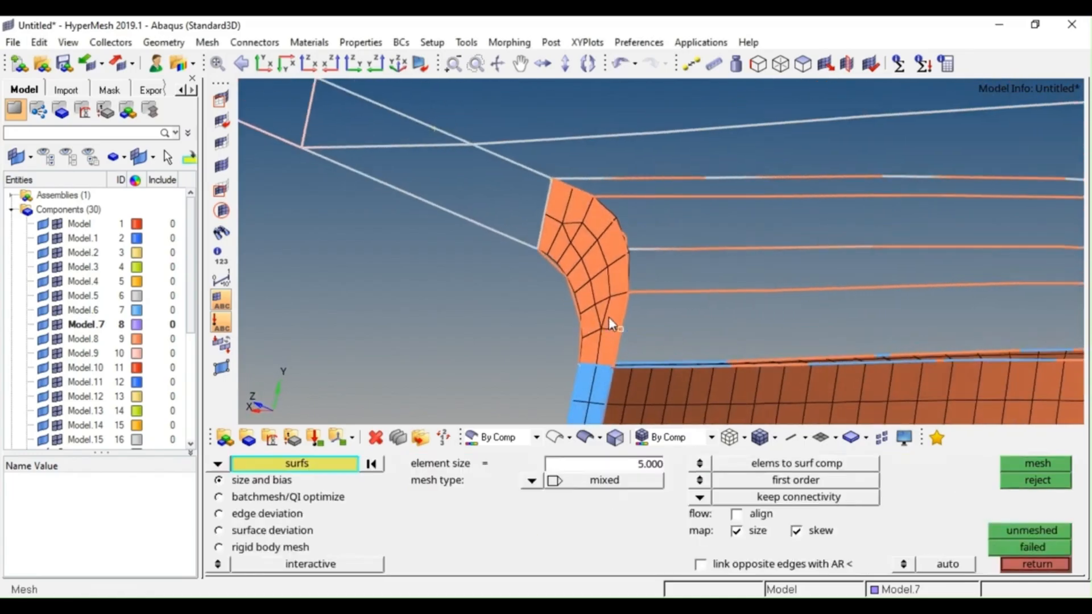
{"action": "scroll", "coordinate": [610, 316], "scroll_direction": "up", "scroll_amount": 3, "text": "ctrl"}
{"action": "key", "text": "F3"}
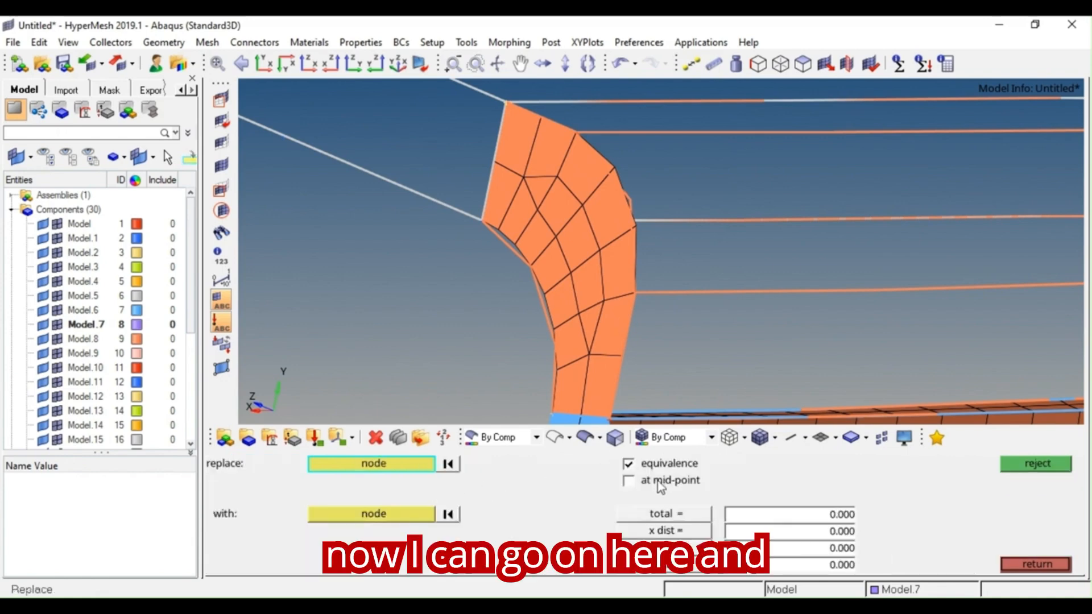
{"action": "left_click", "coordinate": [577, 313]}
{"action": "left_click", "coordinate": [606, 305]}
{"action": "middle_click", "coordinate": [606, 305]}
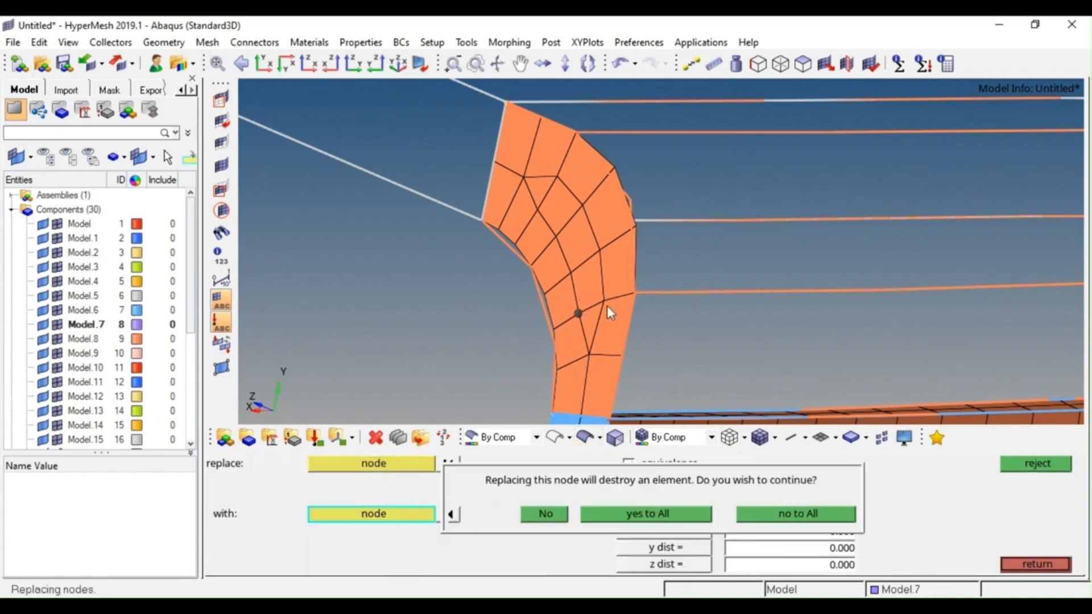
{"action": "left_click", "coordinate": [570, 273]}
{"action": "left_click", "coordinate": [596, 251]}
{"action": "middle_click", "coordinate": [595, 250]}
- Merge the two upper pairs of neighbouring interior nodes in the fillet mesh at mid-point with equivalence
{"action": "left_click", "coordinate": [556, 236]}
{"action": "left_click", "coordinate": [581, 205]}
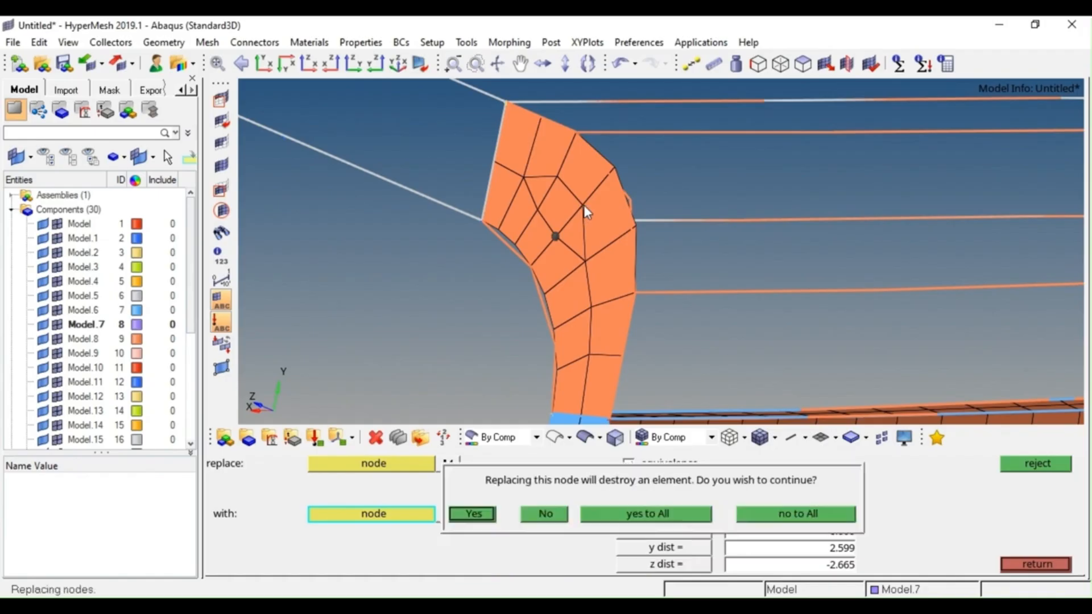
{"action": "middle_click", "coordinate": [582, 205]}
{"action": "left_click", "coordinate": [537, 209]}
{"action": "left_click", "coordinate": [550, 186]}
{"action": "middle_click", "coordinate": [550, 186]}
{"action": "scroll", "coordinate": [574, 230], "scroll_direction": "down", "scroll_amount": 5, "text": "ctrl"}
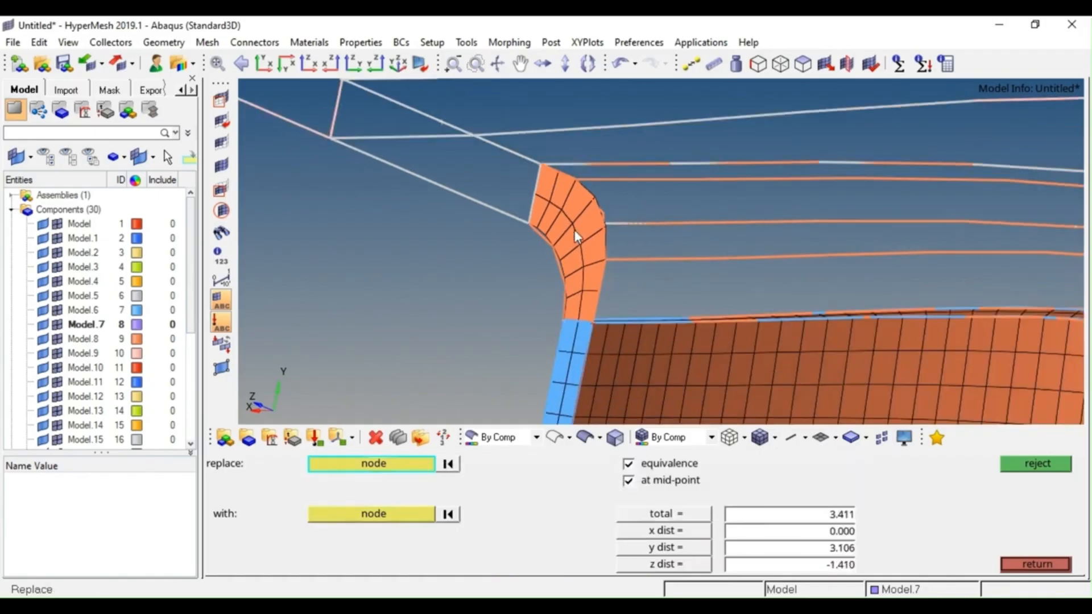
{"action": "left_click_drag", "start_coordinate": [580, 249], "coordinate": [551, 271], "text": "ctrl"}
- Find the faces of the neck's hex mesh component below the fillet
{"action": "key", "text": "Escape"}
{"action": "scroll", "coordinate": [594, 287], "scroll_direction": "down", "scroll_amount": 3, "text": "ctrl"}
{"action": "scroll", "coordinate": [530, 260], "scroll_direction": "up", "scroll_amount": 5, "text": "ctrl"}
{"action": "scroll", "coordinate": [530, 260], "scroll_direction": "down", "scroll_amount": 4, "text": "ctrl"}
{"action": "right_click_drag", "start_coordinate": [585, 311], "coordinate": [493, 302], "text": "ctrl"}
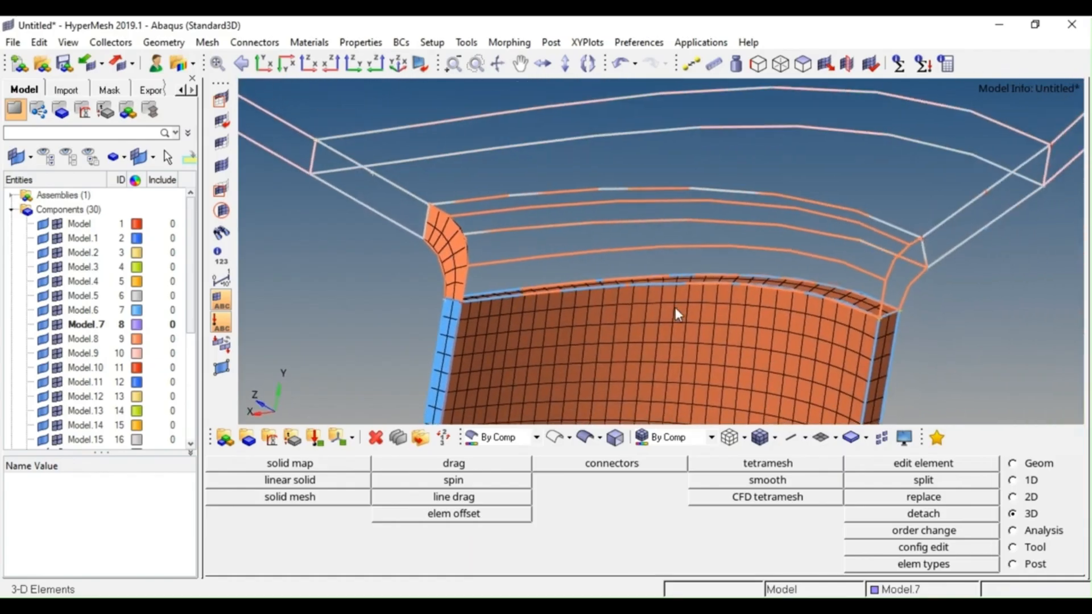
{"action": "left_click", "coordinate": [674, 306], "text": "ctrl"}
{"action": "left_click_drag", "start_coordinate": [651, 309], "coordinate": [645, 309], "text": "ctrl"}
{"action": "right_click_drag", "start_coordinate": [625, 314], "coordinate": [619, 293], "text": "ctrl"}
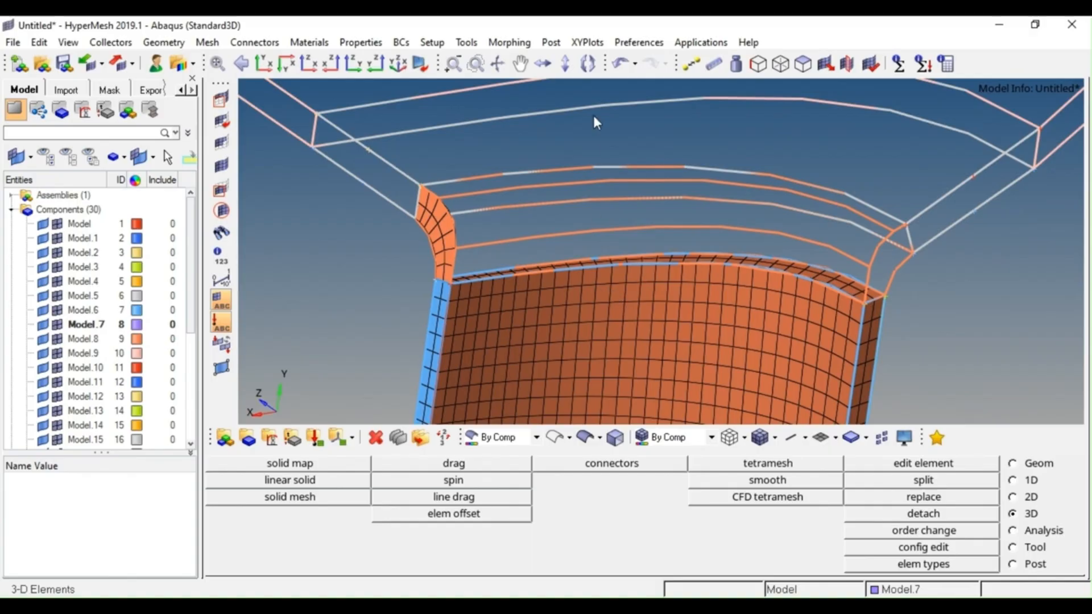
{"action": "left_click", "coordinate": [802, 64]}
{"action": "left_click", "coordinate": [790, 301]}
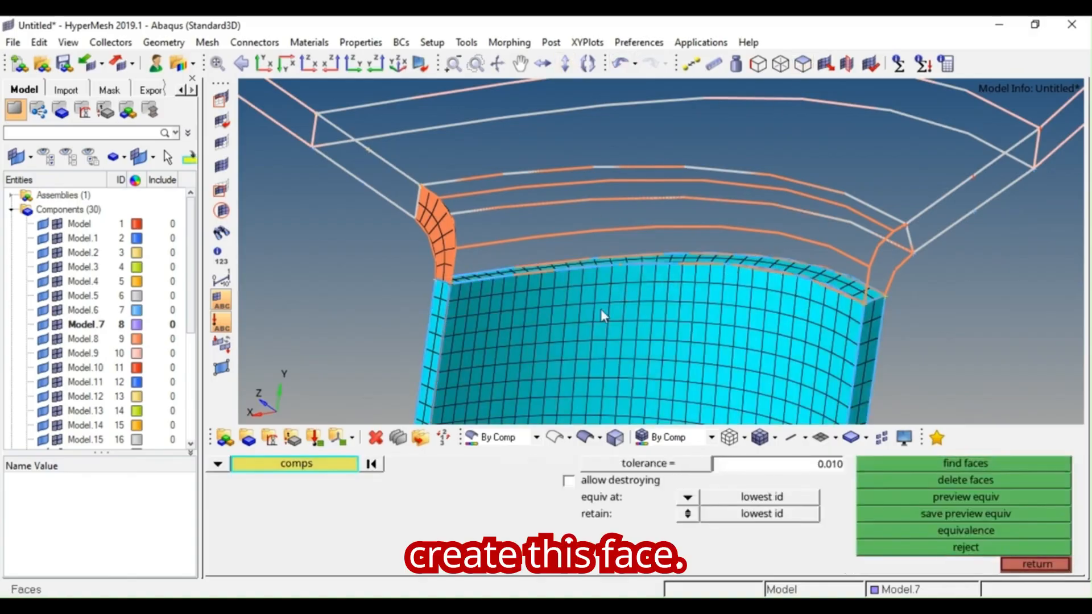
{"action": "mouse_move", "coordinate": [489, 266]}
{"action": "left_mouse_down", "text": "ctrl"}
{"action": "mouse_move", "coordinate": [607, 236]}
{"action": "mouse_move", "coordinate": [498, 259]}
{"action": "left_mouse_up", "text": "ctrl"}
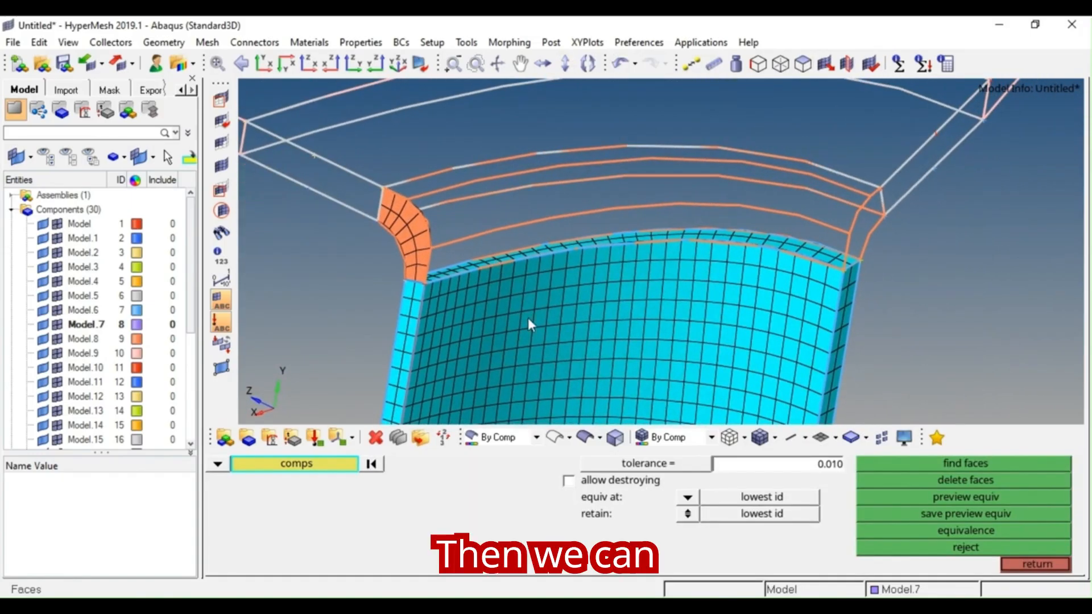
{"action": "key", "text": "Escape"}
- Set up a general solid map with the fillet's meshed cut face as elements to drag and the opposite cut surface as destination
{"action": "left_click", "coordinate": [336, 465]}
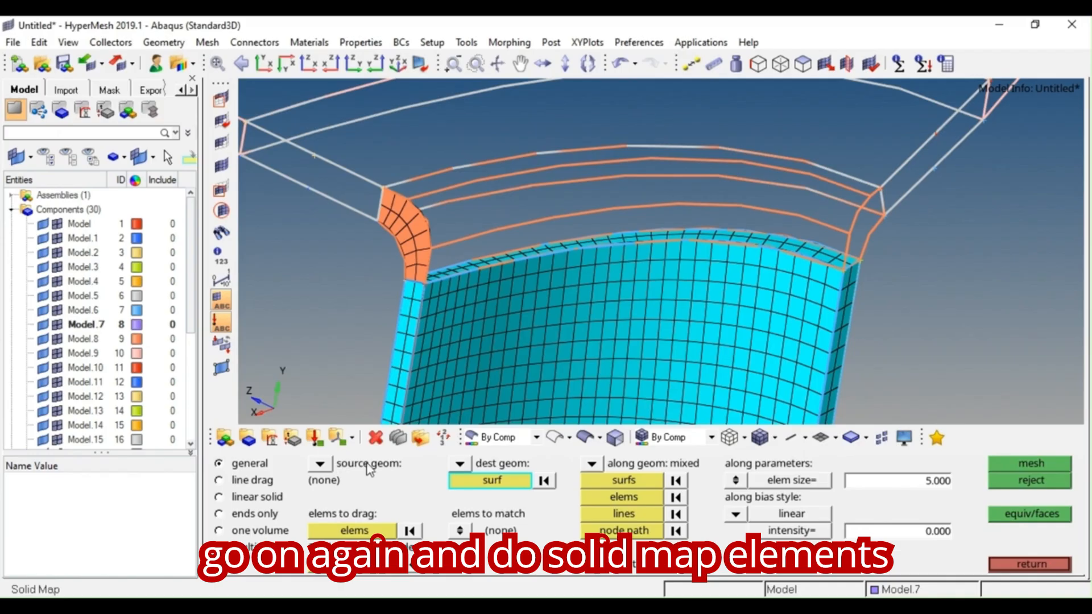
{"action": "left_click", "coordinate": [354, 530]}
{"action": "left_click", "coordinate": [403, 235]}
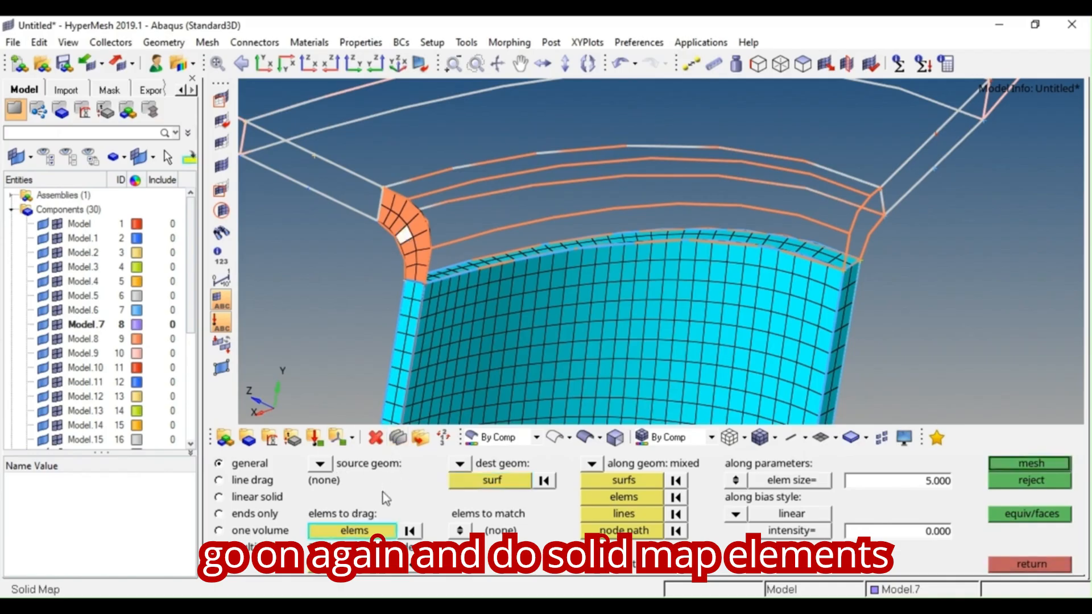
{"action": "left_click", "coordinate": [358, 530]}
{"action": "left_click", "coordinate": [710, 529]}
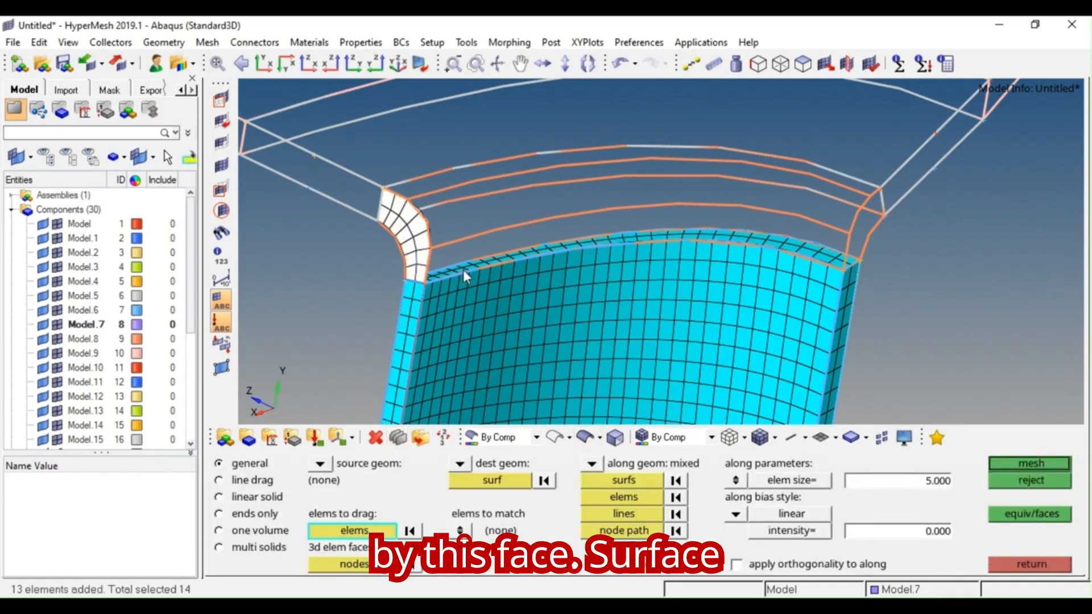
{"action": "left_click", "coordinate": [478, 482]}
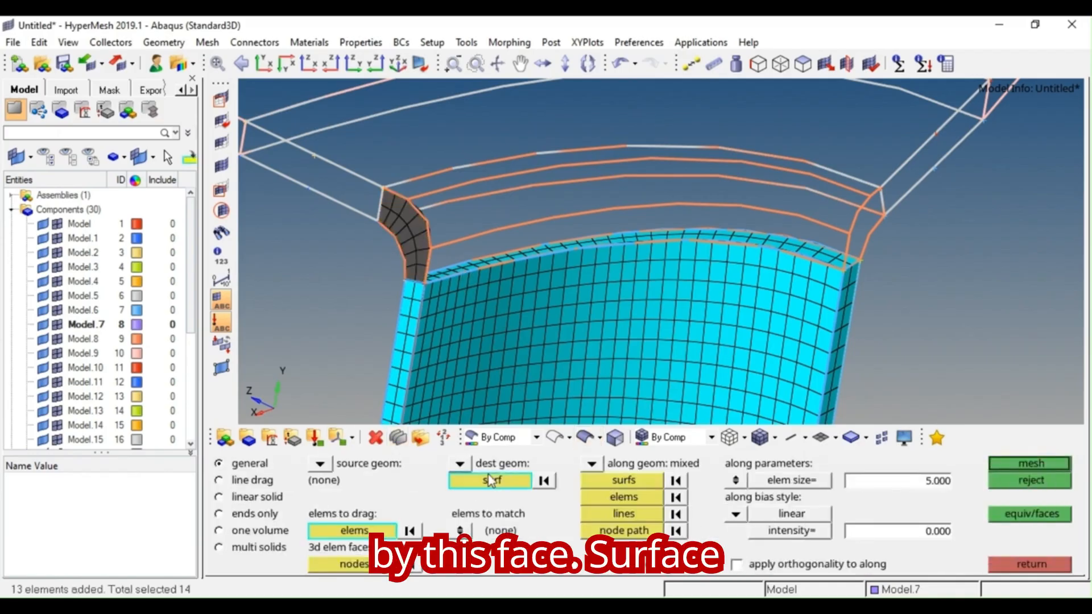
{"action": "left_click", "coordinate": [866, 230]}
- Select all face elements on the neck's upper rim as the solid map's along elements
{"action": "left_click", "coordinate": [617, 502]}
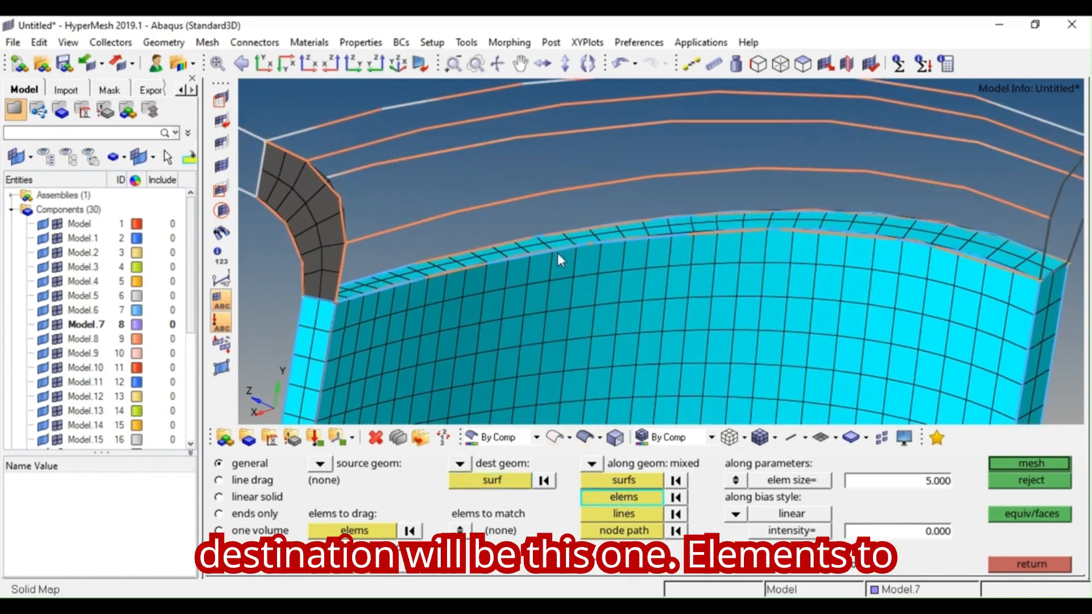
{"action": "scroll", "coordinate": [557, 253], "scroll_direction": "up", "scroll_amount": 2}
{"action": "left_click", "coordinate": [622, 504]}
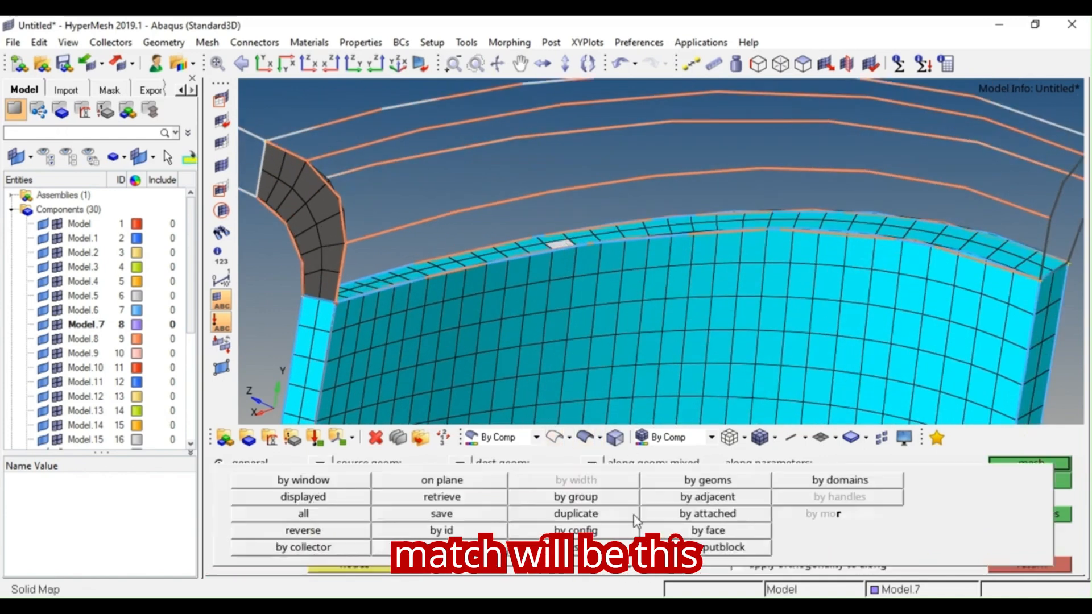
{"action": "left_click", "coordinate": [673, 515]}
- Select the fillet's curved surfaces, running from one cut face to the other, as the solid map's along surfaces
{"action": "left_click", "coordinate": [641, 479]}
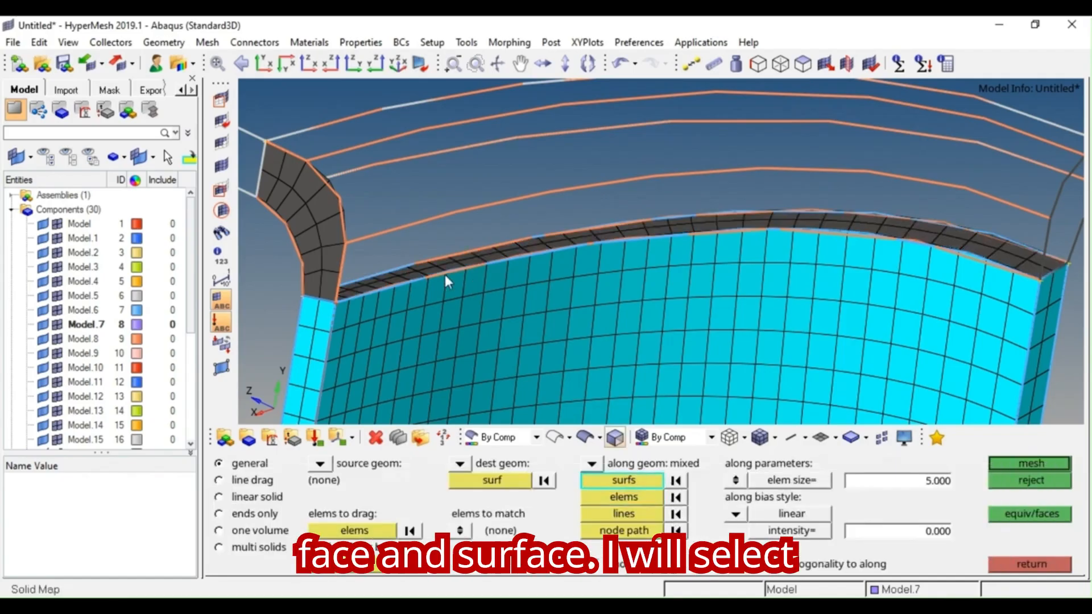
{"action": "scroll", "coordinate": [501, 247], "scroll_direction": "down", "scroll_amount": 3}
{"action": "left_click_drag", "start_coordinate": [490, 240], "coordinate": [489, 262], "text": "ctrl"}
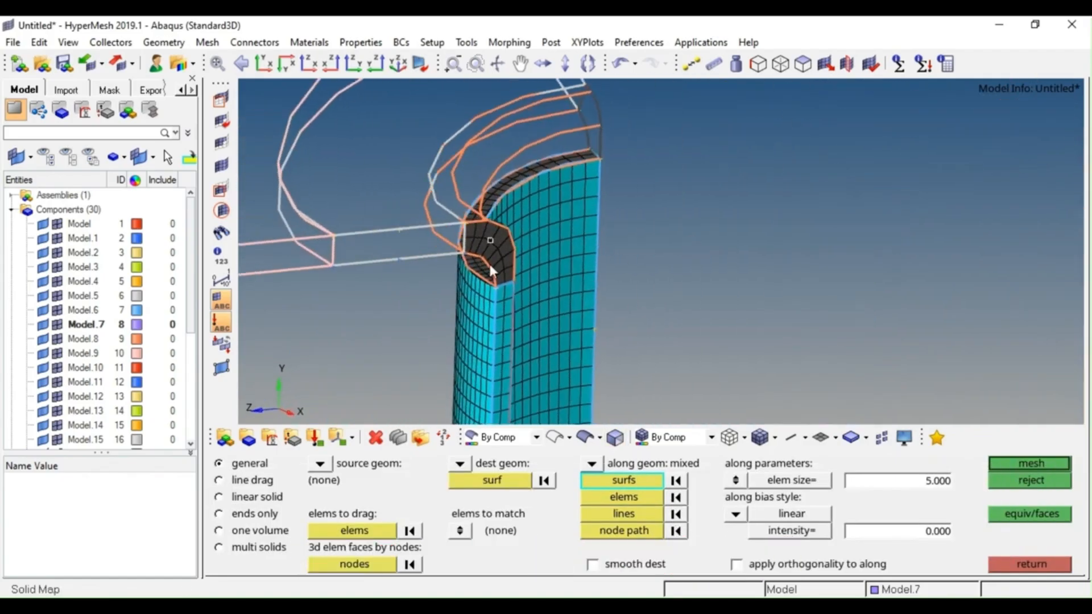
{"action": "scroll", "coordinate": [468, 247], "scroll_direction": "up", "scroll_amount": 2}
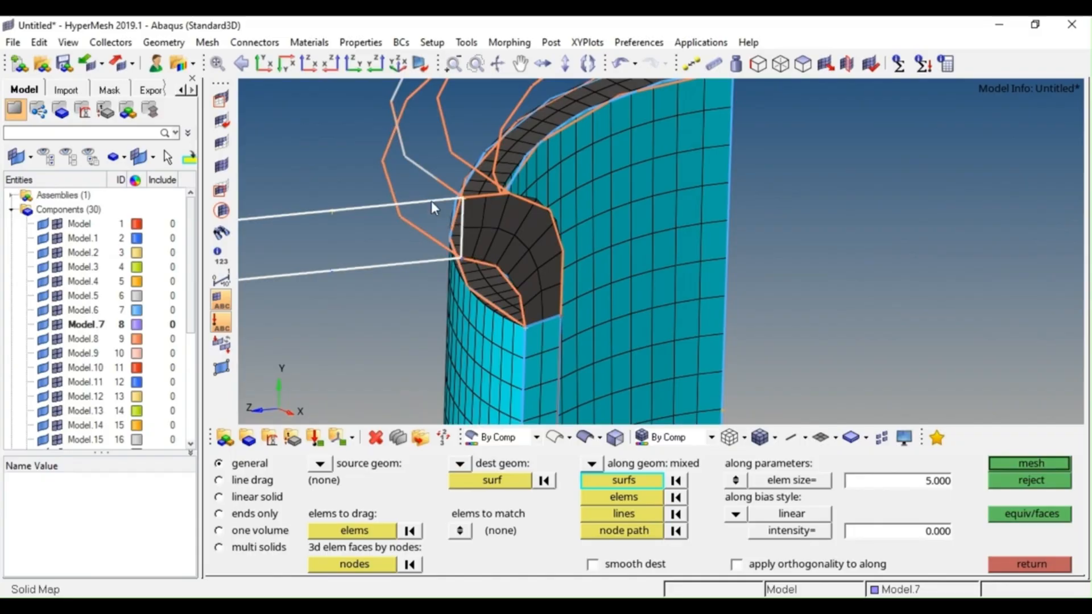
{"action": "scroll", "coordinate": [421, 174], "scroll_direction": "down", "scroll_amount": 2}
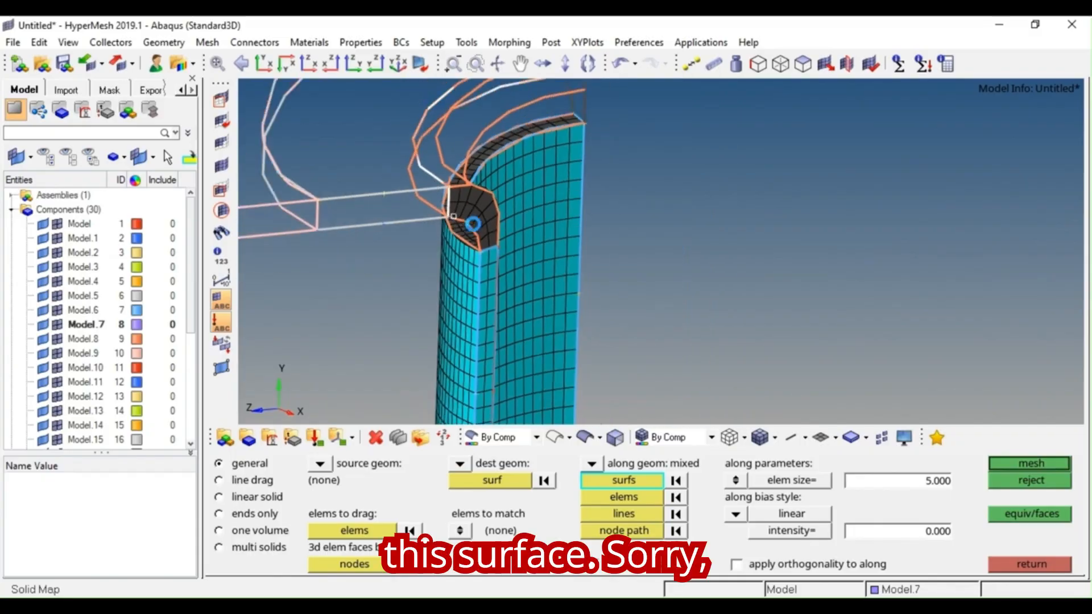
{"action": "left_click_drag", "start_coordinate": [432, 185], "coordinate": [433, 212], "text": "ctrl"}
{"action": "right_click", "coordinate": [420, 177]}
{"action": "scroll", "coordinate": [386, 157], "scroll_direction": "up", "scroll_amount": 3}
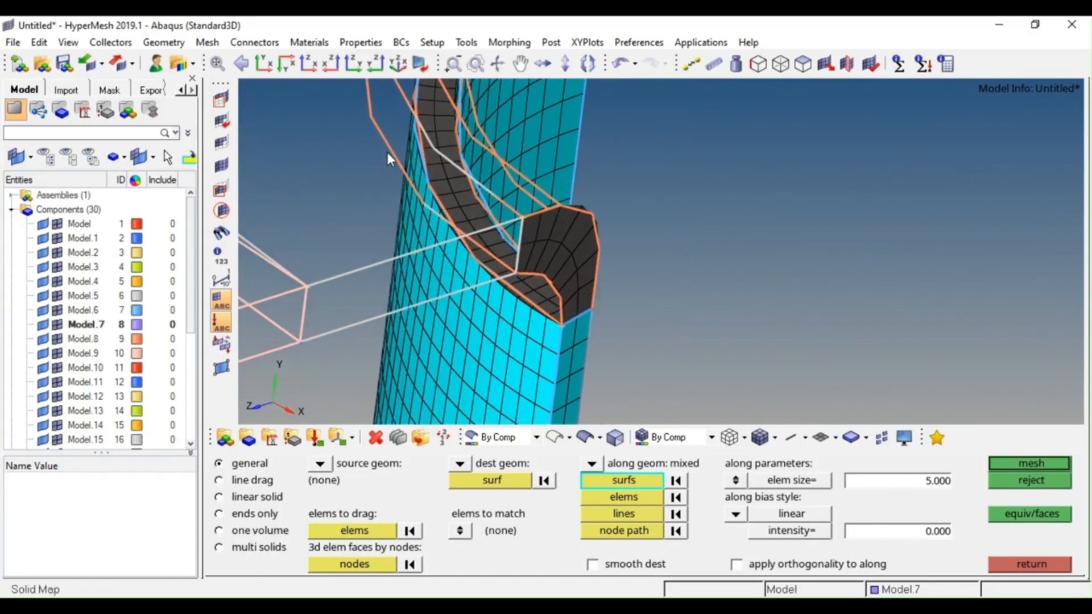
{"action": "left_click", "coordinate": [428, 151]}
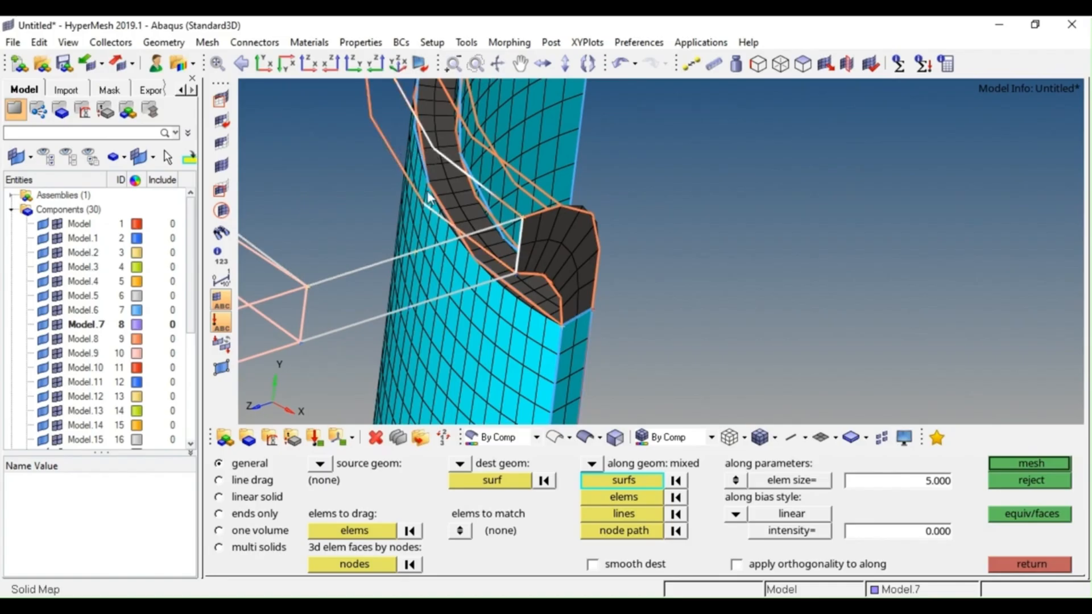
{"action": "left_click_drag", "start_coordinate": [418, 153], "coordinate": [506, 139], "text": "ctrl"}
{"action": "right_click", "coordinate": [507, 139]}
{"action": "scroll", "coordinate": [738, 135], "scroll_direction": "up", "scroll_amount": 2}
{"action": "scroll", "coordinate": [684, 192], "scroll_direction": "up", "scroll_amount": 2}
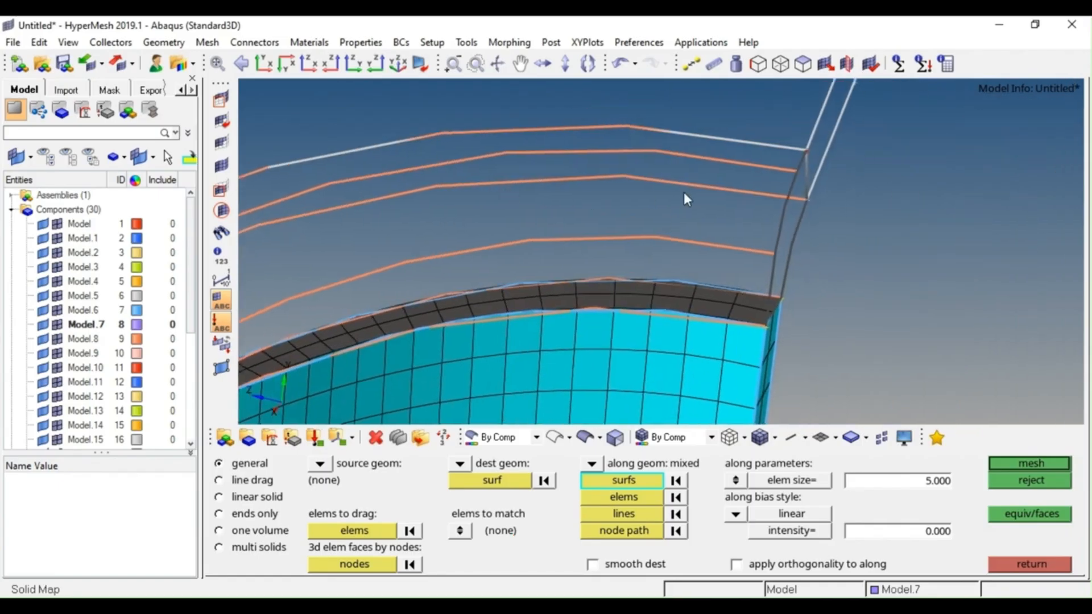
{"action": "scroll", "coordinate": [825, 193], "scroll_direction": "up", "scroll_amount": 2}
{"action": "mouse_move", "coordinate": [820, 171]}
{"action": "left_mouse_down"}
{"action": "mouse_move", "coordinate": [820, 144]}
{"action": "mouse_move", "coordinate": [826, 199]}
{"action": "mouse_move", "coordinate": [635, 251]}
{"action": "mouse_move", "coordinate": [790, 166]}
{"action": "left_mouse_up"}
{"action": "scroll", "coordinate": [826, 199], "scroll_direction": "down", "scroll_amount": 3}
{"action": "left_click", "coordinate": [825, 203], "text": "ctrl"}
{"action": "right_click_drag", "start_coordinate": [871, 137], "coordinate": [833, 166], "text": "shift"}
{"action": "left_click_drag", "start_coordinate": [809, 231], "coordinate": [810, 234], "text": "shift"}
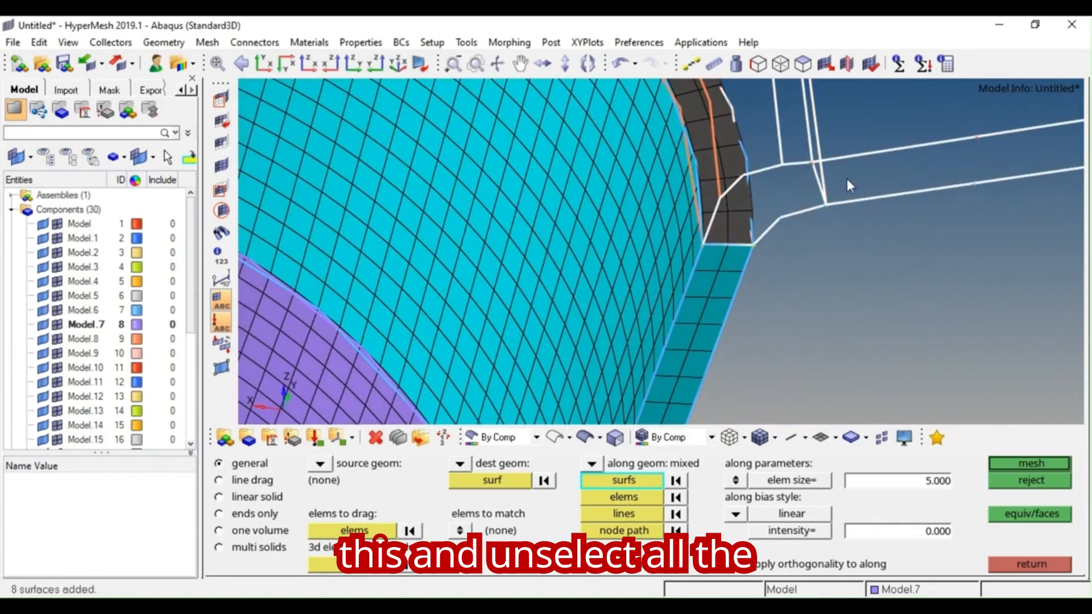
- Deselect the surplus surfaces around the fillet's far cut face from the solid map's along surfaces
{"action": "right_click_drag", "start_coordinate": [886, 195], "coordinate": [730, 281], "text": "ctrl"}
{"action": "right_click_drag", "start_coordinate": [907, 181], "coordinate": [799, 342], "text": "shift"}
{"action": "scroll", "coordinate": [852, 283], "scroll_direction": "down", "scroll_amount": 5, "text": "ctrl"}
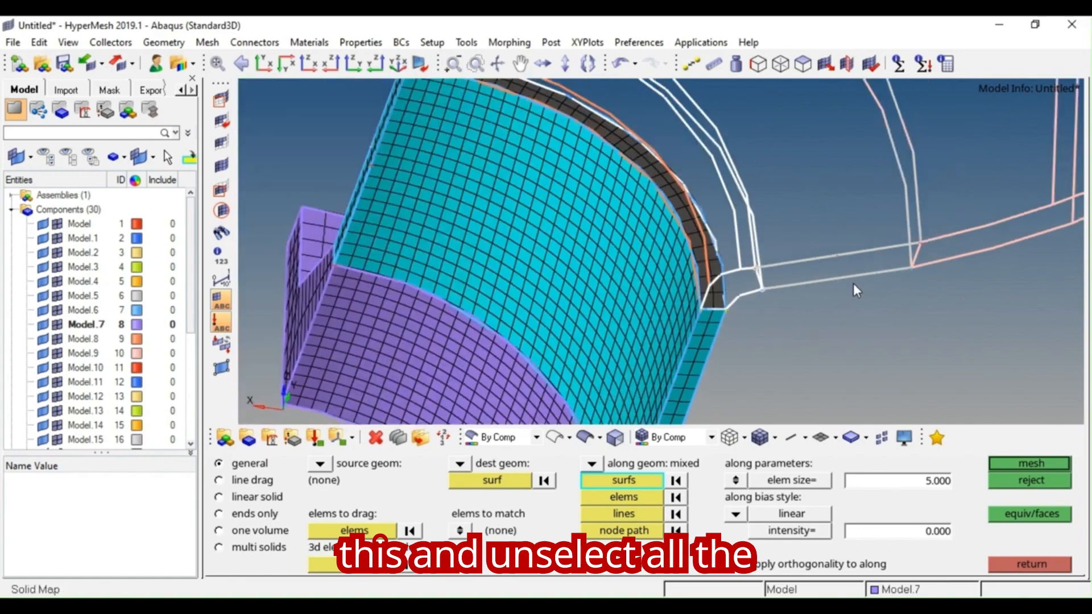
{"action": "right_click_drag", "start_coordinate": [836, 257], "coordinate": [854, 278], "text": "ctrl"}
{"action": "scroll", "coordinate": [799, 301], "scroll_direction": "up", "scroll_amount": 4}
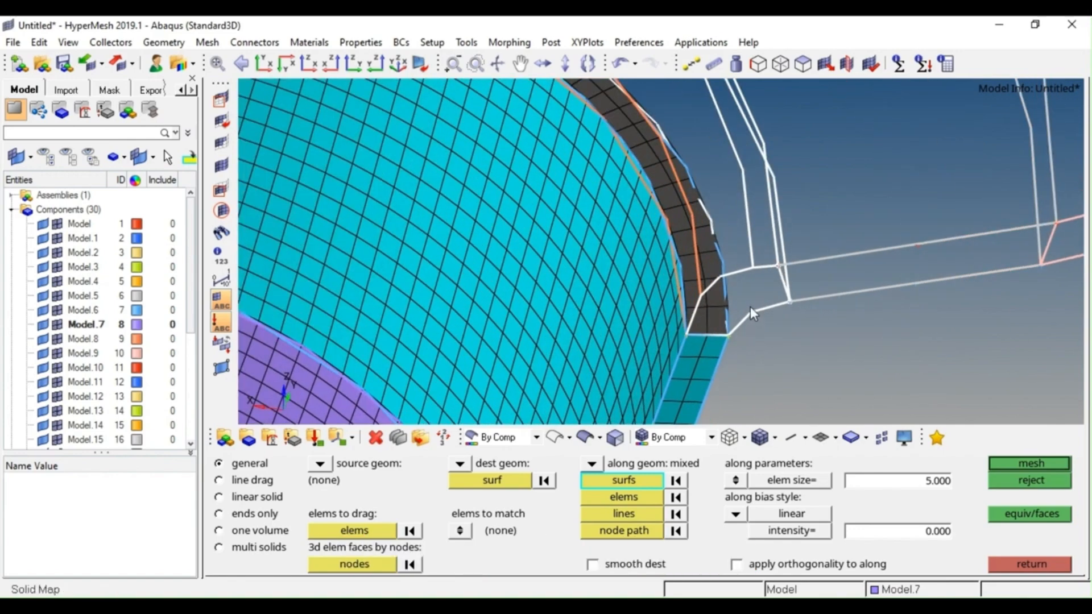
{"action": "left_click", "coordinate": [754, 257]}
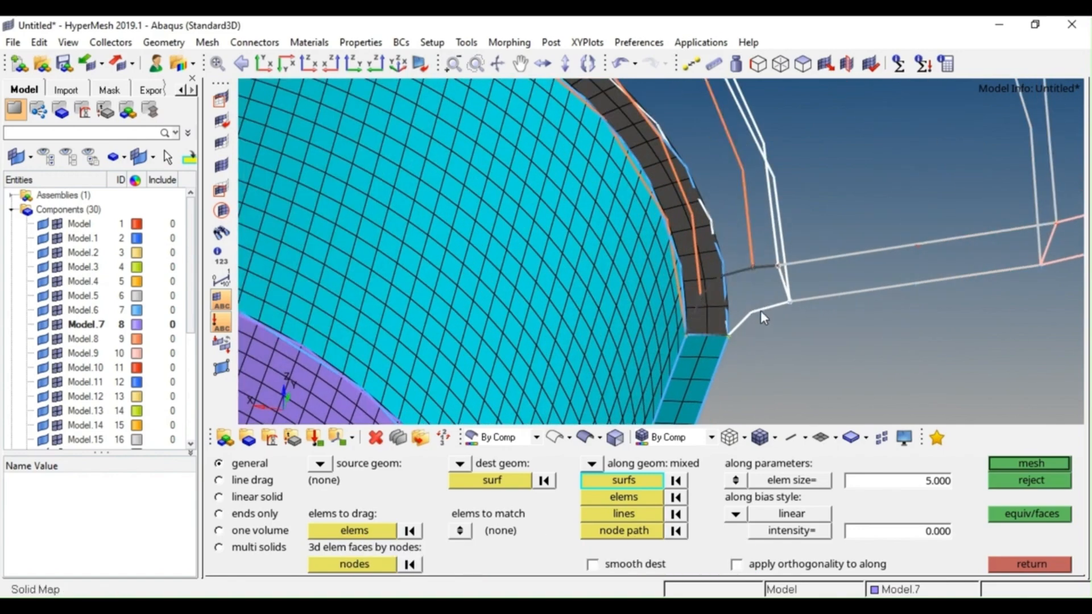
{"action": "scroll", "coordinate": [759, 310], "scroll_direction": "down", "scroll_amount": 2}
{"action": "right_click_drag", "start_coordinate": [750, 309], "coordinate": [726, 330], "text": "shift"}
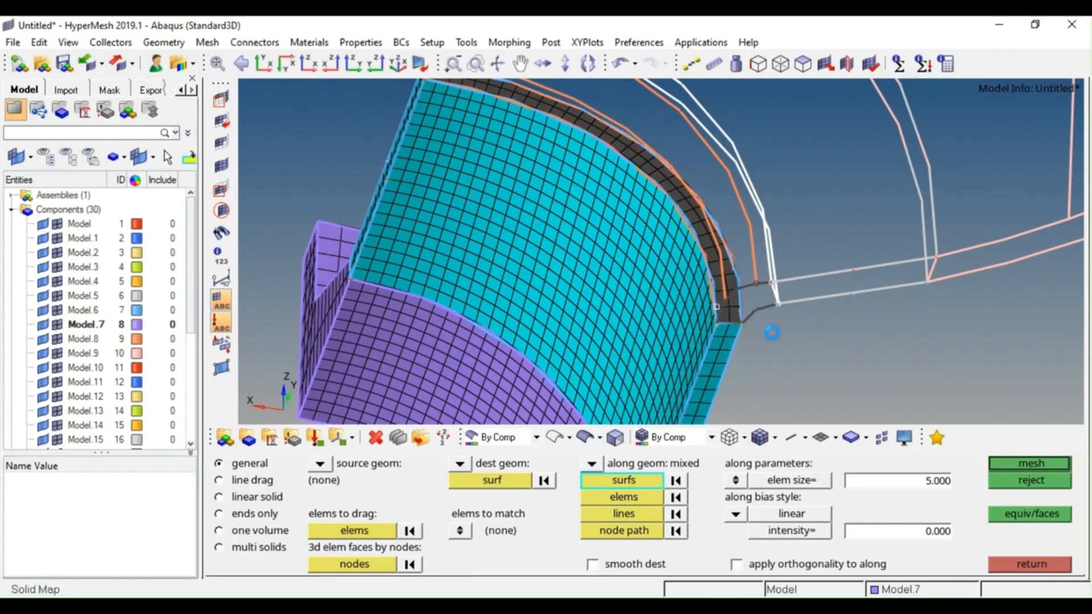
- Try to generate the fillet's solid map mesh with element size 5
{"action": "left_click_drag", "start_coordinate": [771, 330], "coordinate": [746, 295], "text": "ctrl"}
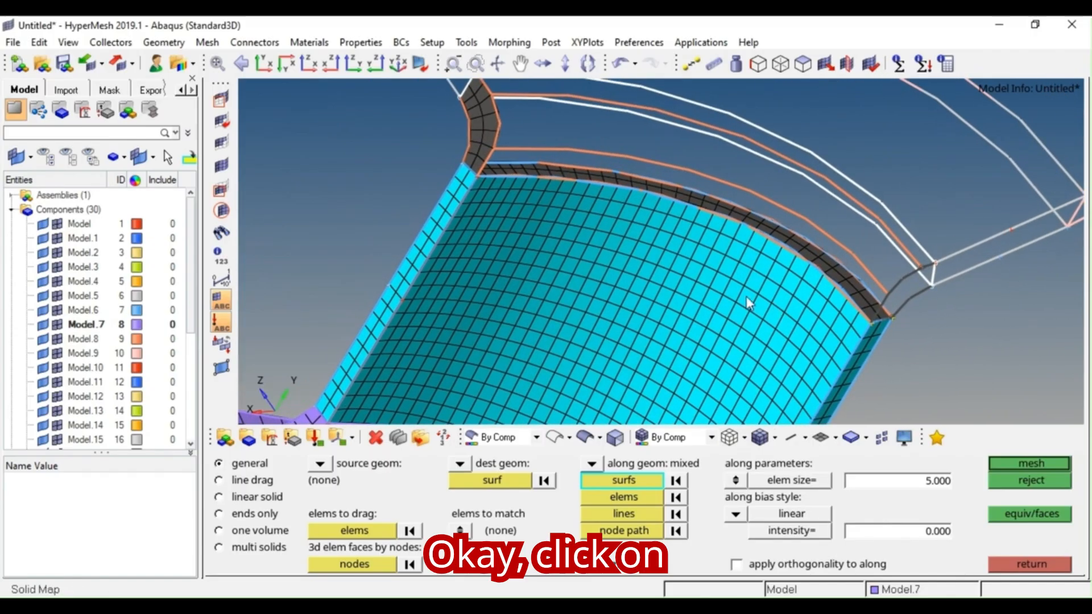
{"action": "left_click", "coordinate": [1030, 464]}
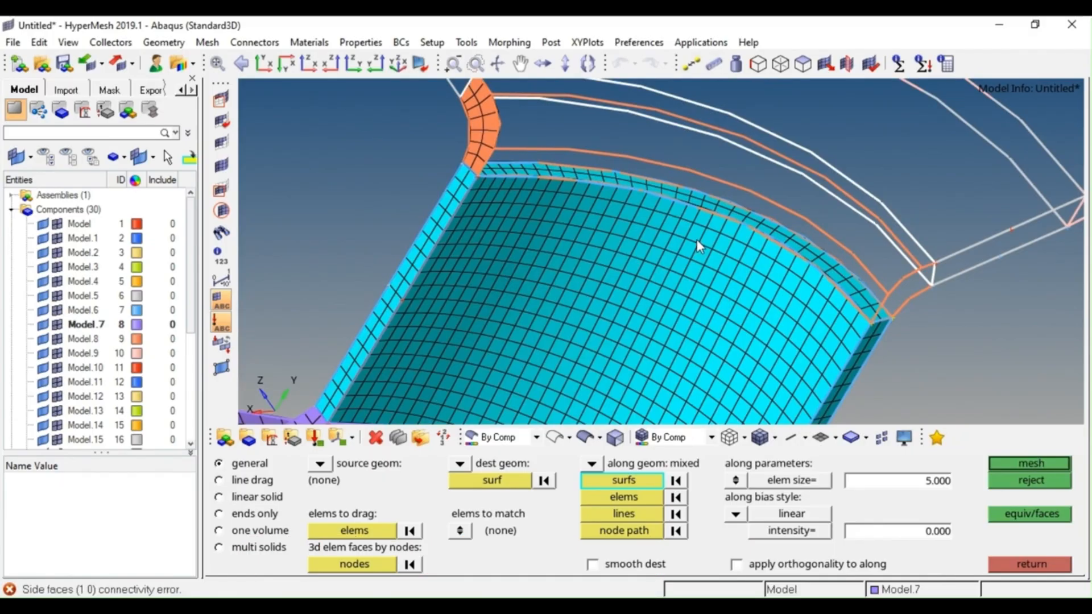
{"action": "key", "text": "Escape"}
- Mask the solid adjoining the fillet's outer end to isolate the fillet for selection
{"action": "left_click_drag", "start_coordinate": [800, 293], "coordinate": [738, 385], "text": "ctrl"}
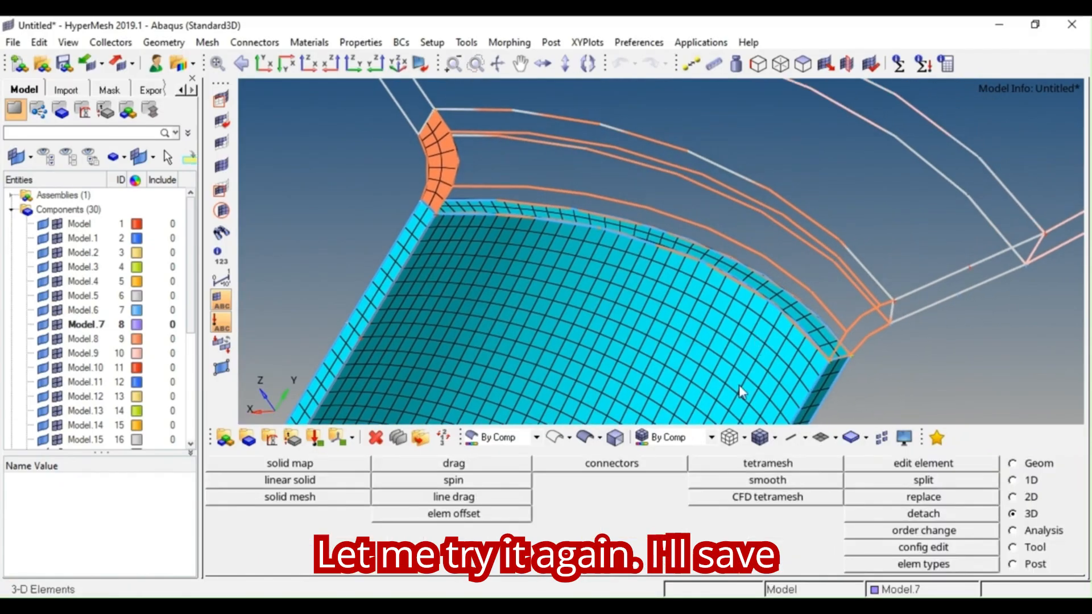
{"action": "key", "text": "v"}
{"action": "left_click", "coordinate": [510, 481]}
{"action": "right_click_drag", "start_coordinate": [765, 308], "coordinate": [730, 332], "text": "ctrl"}
{"action": "key", "text": "F5"}
{"action": "left_click", "coordinate": [889, 310]}
{"action": "middle_click", "coordinate": [889, 310]}
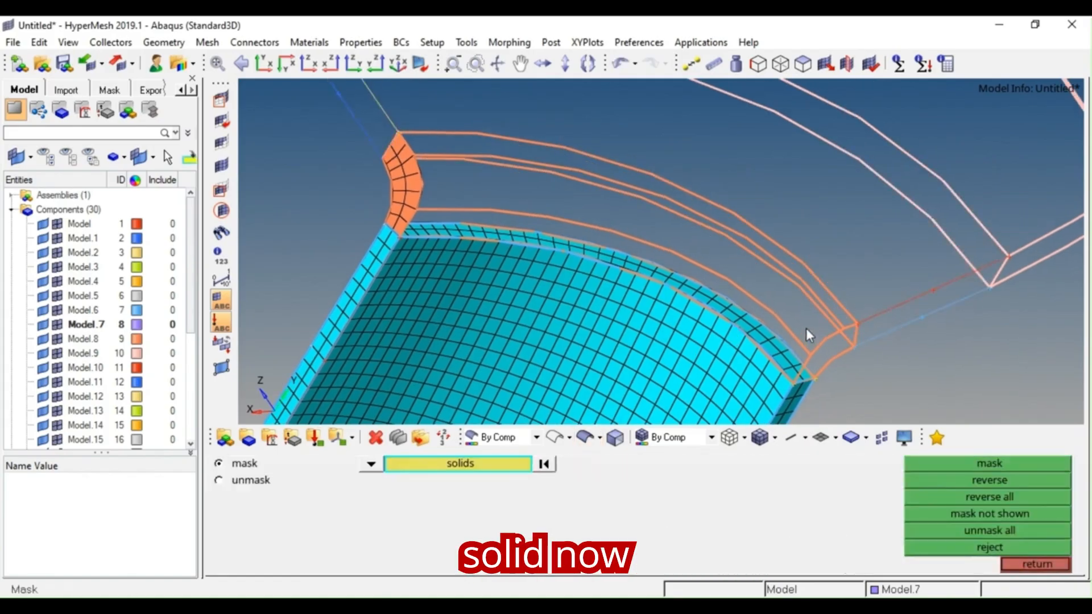
{"action": "mouse_move", "coordinate": [806, 326]}
{"action": "left_mouse_down", "text": "ctrl"}
{"action": "mouse_move", "coordinate": [761, 364]}
{"action": "mouse_move", "coordinate": [743, 354]}
{"action": "left_mouse_up", "text": "ctrl"}
{"action": "key", "text": "Escape"}
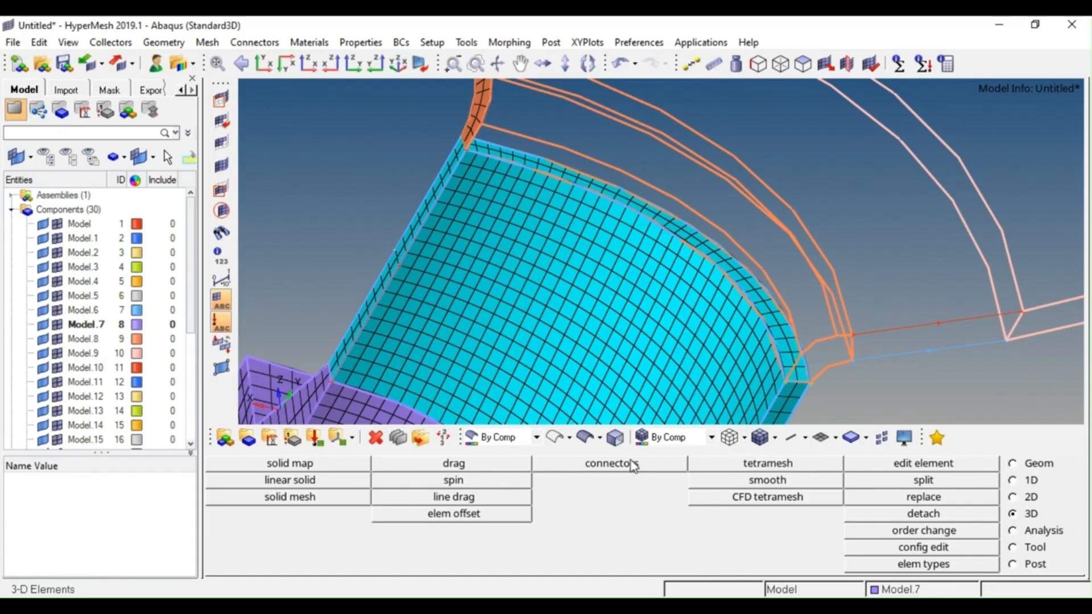
- Hide all line geometry in the displayed components
{"action": "left_click", "coordinate": [109, 90]}
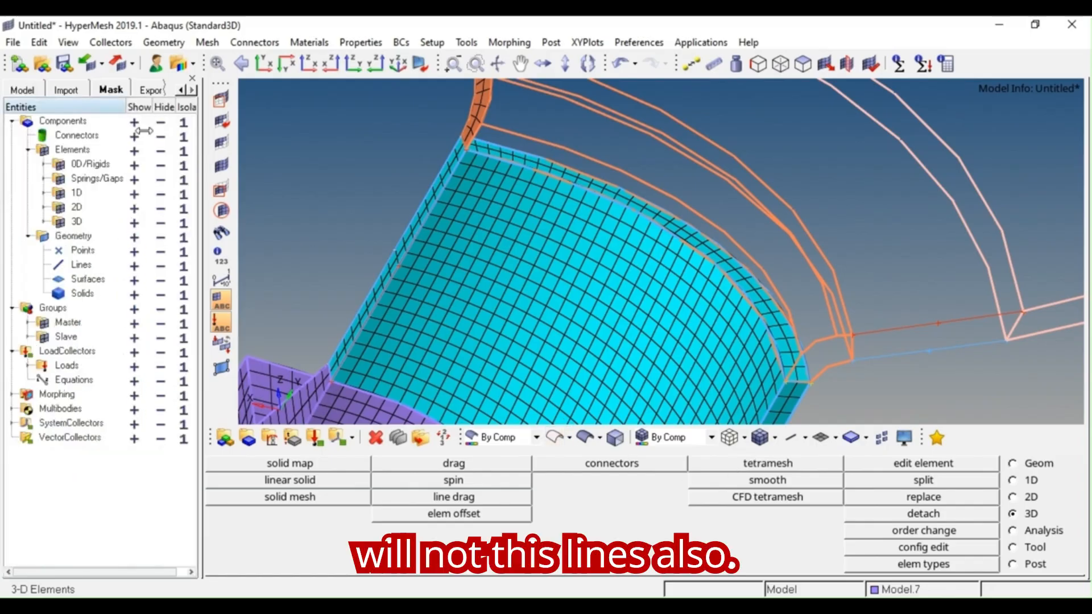
{"action": "left_click", "coordinate": [162, 268]}
{"action": "mouse_move", "coordinate": [568, 296]}
{"action": "left_mouse_down", "text": "ctrl"}
{"action": "mouse_move", "coordinate": [732, 256]}
{"action": "mouse_move", "coordinate": [533, 273]}
{"action": "mouse_move", "coordinate": [524, 255]}
{"action": "mouse_move", "coordinate": [592, 299]}
{"action": "mouse_move", "coordinate": [567, 284]}
{"action": "left_mouse_up", "text": "ctrl"}
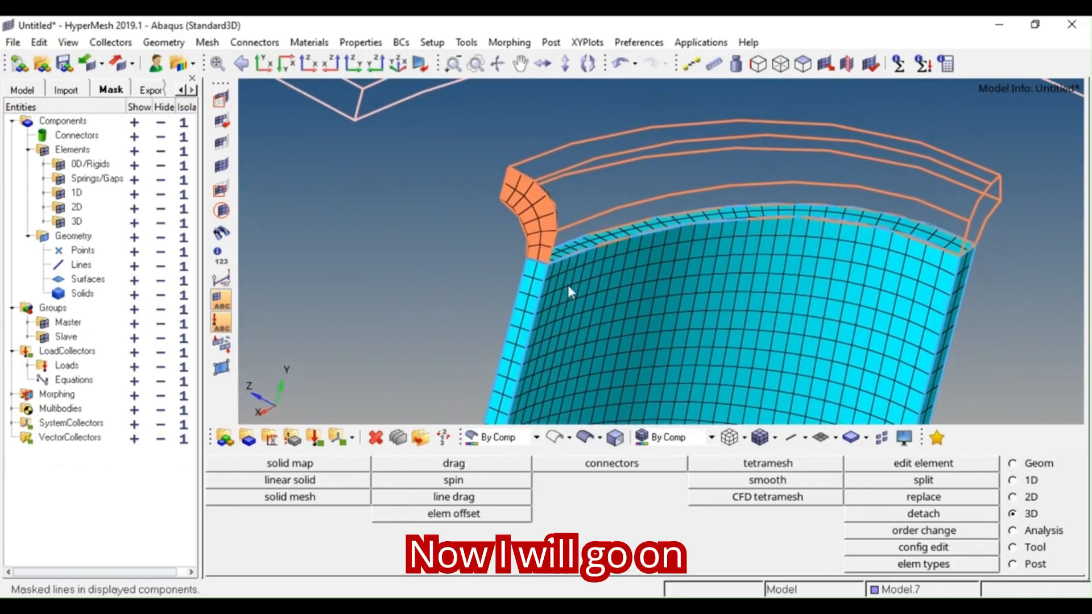
- Set up a general solid map that drags the fillet's meshed cut-face elements, selected by face, to its opposite cut face
{"action": "left_click", "coordinate": [313, 469]}
{"action": "left_click", "coordinate": [368, 537]}
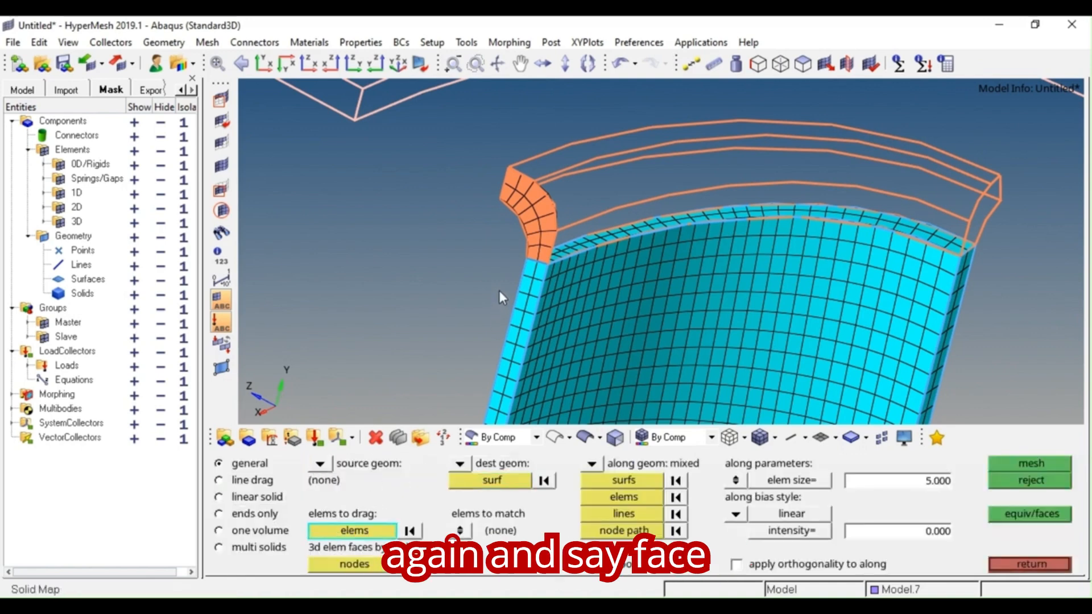
{"action": "left_click", "coordinate": [354, 531]}
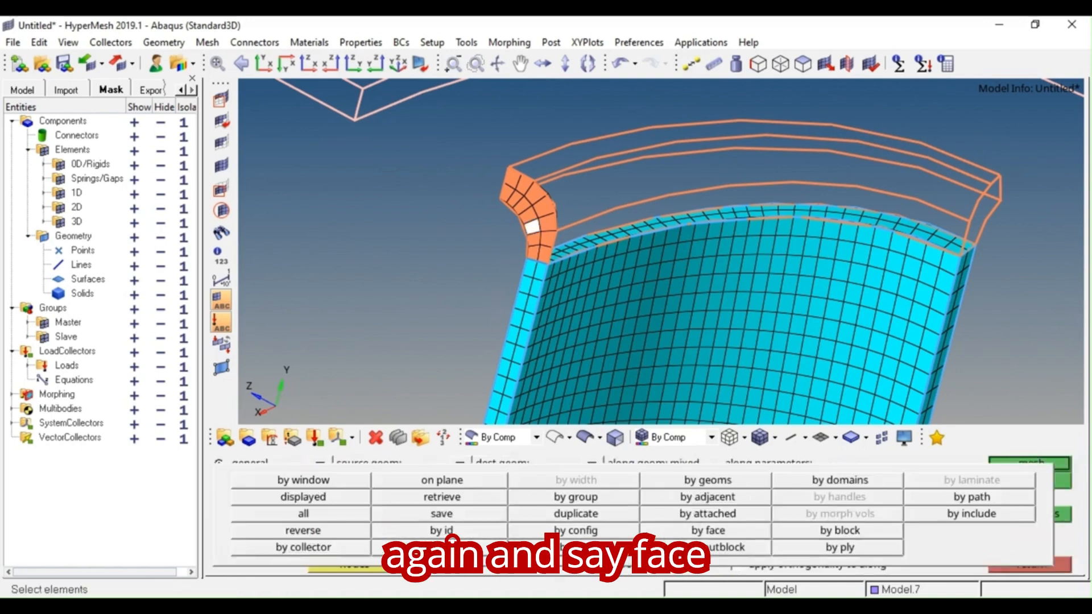
{"action": "left_click", "coordinate": [708, 530]}
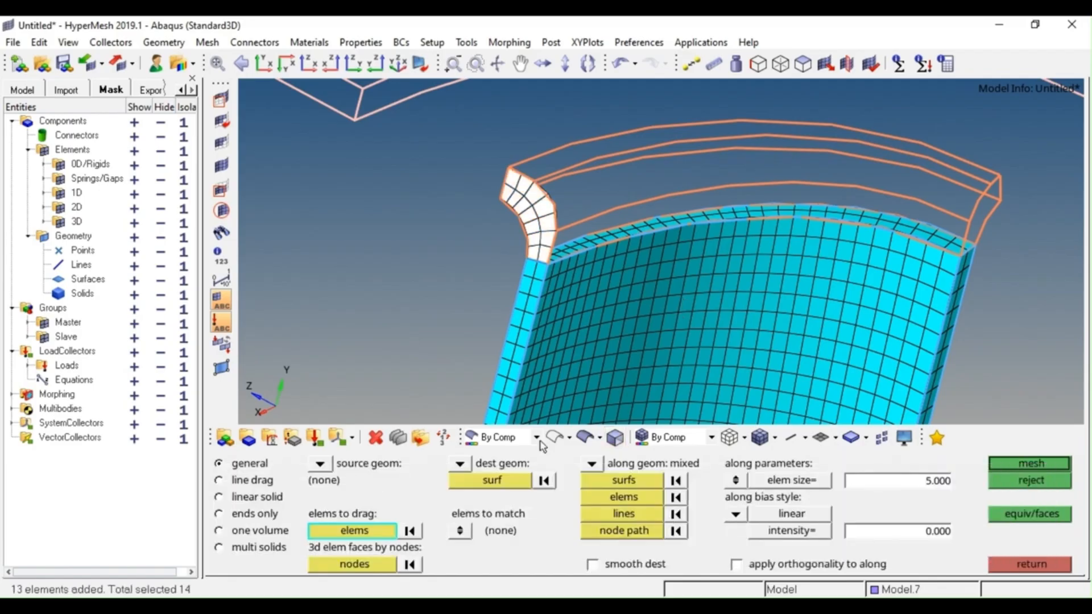
{"action": "left_click", "coordinate": [504, 486]}
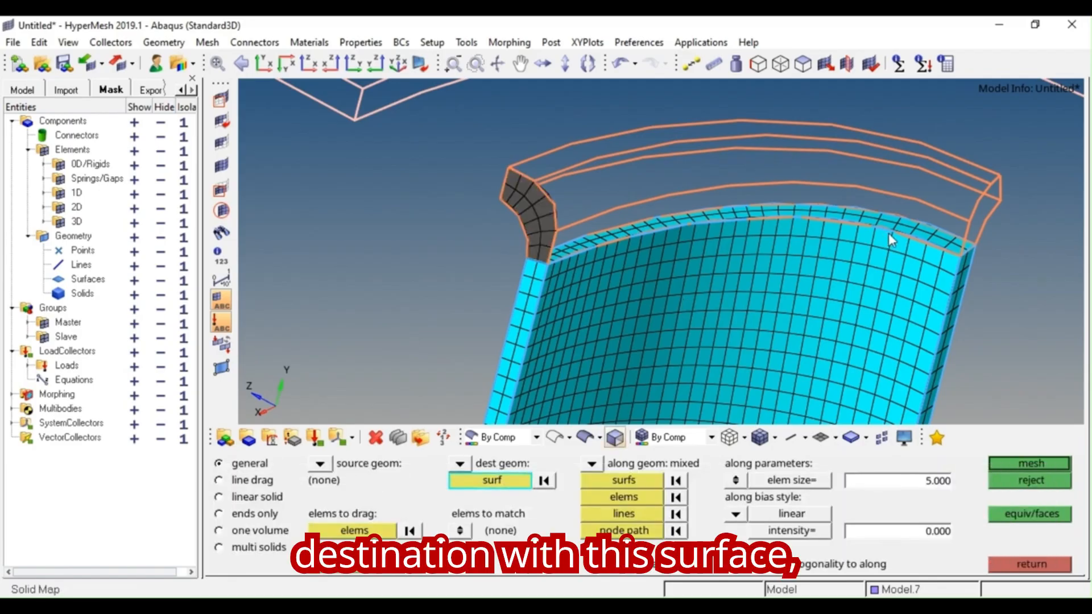
{"action": "left_click", "coordinate": [986, 227]}
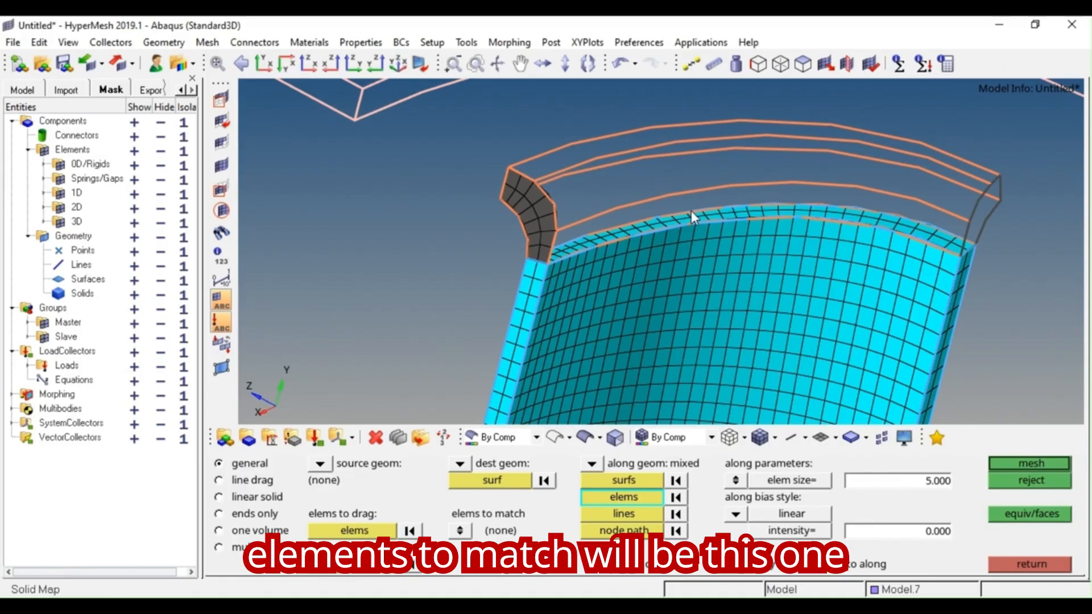
- Add the neck's upper rim elements, selected by face, as along elements and the fillet's outer end surface as an along surface
{"action": "left_click", "coordinate": [623, 498]}
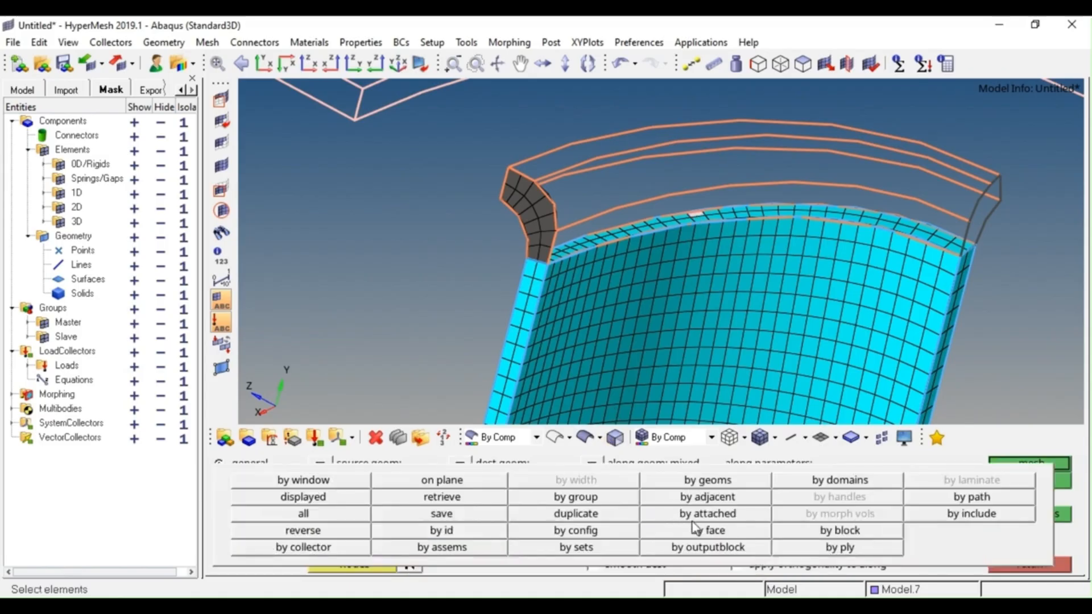
{"action": "left_click", "coordinate": [707, 530]}
{"action": "middle_click", "coordinate": [637, 492]}
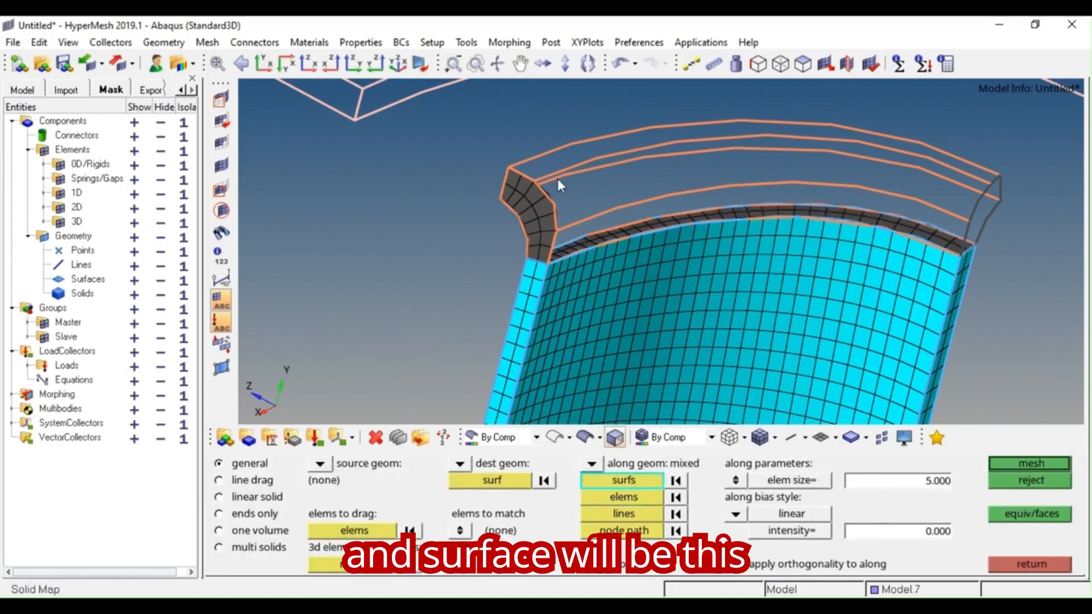
{"action": "mouse_move", "coordinate": [557, 178]}
{"action": "left_mouse_down", "text": "ctrl"}
{"action": "mouse_move", "coordinate": [524, 278]}
{"action": "mouse_move", "coordinate": [602, 272]}
{"action": "mouse_move", "coordinate": [497, 264]}
{"action": "mouse_move", "coordinate": [455, 281]}
{"action": "mouse_move", "coordinate": [541, 312]}
{"action": "mouse_move", "coordinate": [592, 227]}
{"action": "left_mouse_up", "text": "ctrl"}
{"action": "scroll", "coordinate": [550, 278], "scroll_direction": "down", "scroll_amount": 3, "text": "ctrl"}
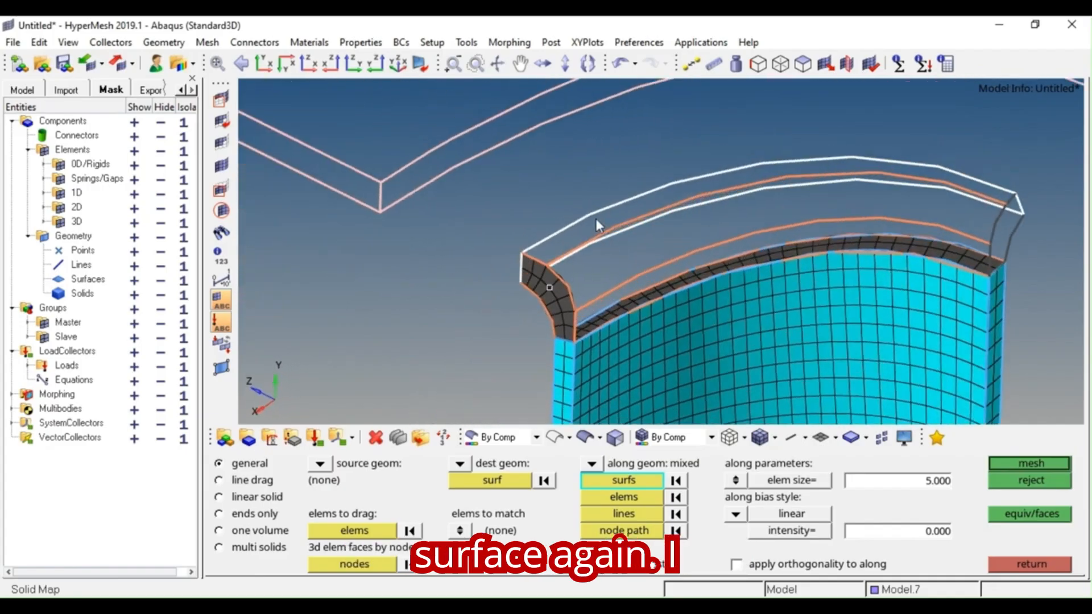
- Try solid mapping the fillet with element size 5, guided by the neck rim elements and the single outer surface
{"action": "left_click", "coordinate": [1044, 466]}
{"action": "left_click_drag", "start_coordinate": [664, 256], "coordinate": [605, 251], "text": "ctrl"}
{"action": "scroll", "coordinate": [870, 284], "scroll_direction": "up", "scroll_amount": 3, "text": "ctrl"}
{"action": "mouse_move", "coordinate": [874, 284]}
{"action": "left_mouse_down", "text": "ctrl"}
{"action": "mouse_move", "coordinate": [841, 275]}
{"action": "mouse_move", "coordinate": [862, 307]}
{"action": "mouse_move", "coordinate": [955, 293]}
{"action": "mouse_move", "coordinate": [881, 301]}
{"action": "mouse_move", "coordinate": [841, 281]}
{"action": "left_mouse_up", "text": "ctrl"}
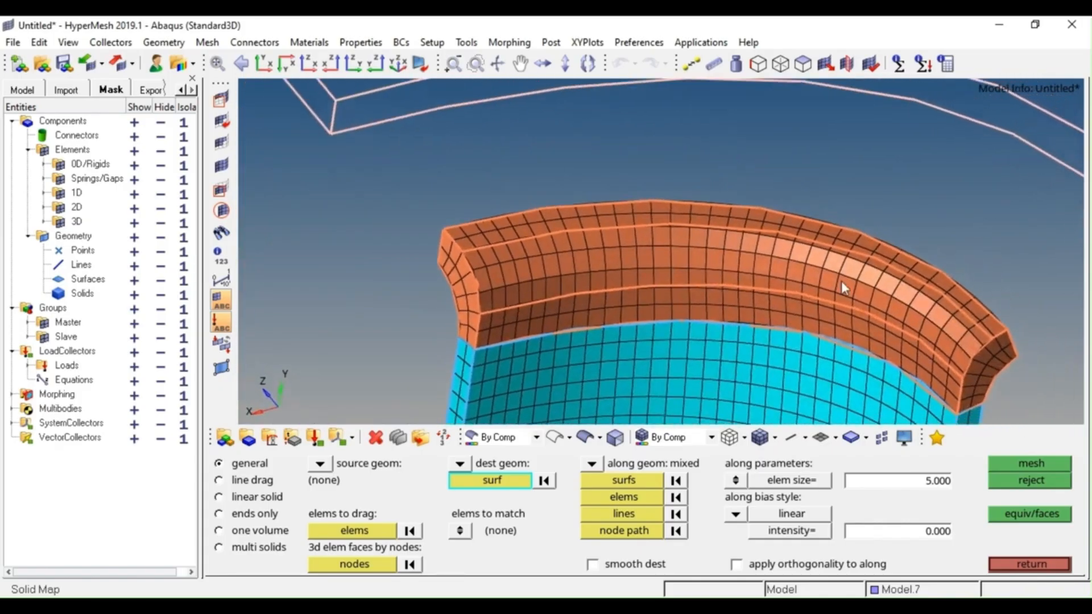
- Increase the geometry refinement in the graphics display options so curved edges are drawn more smoothly
{"action": "key", "text": "o"}
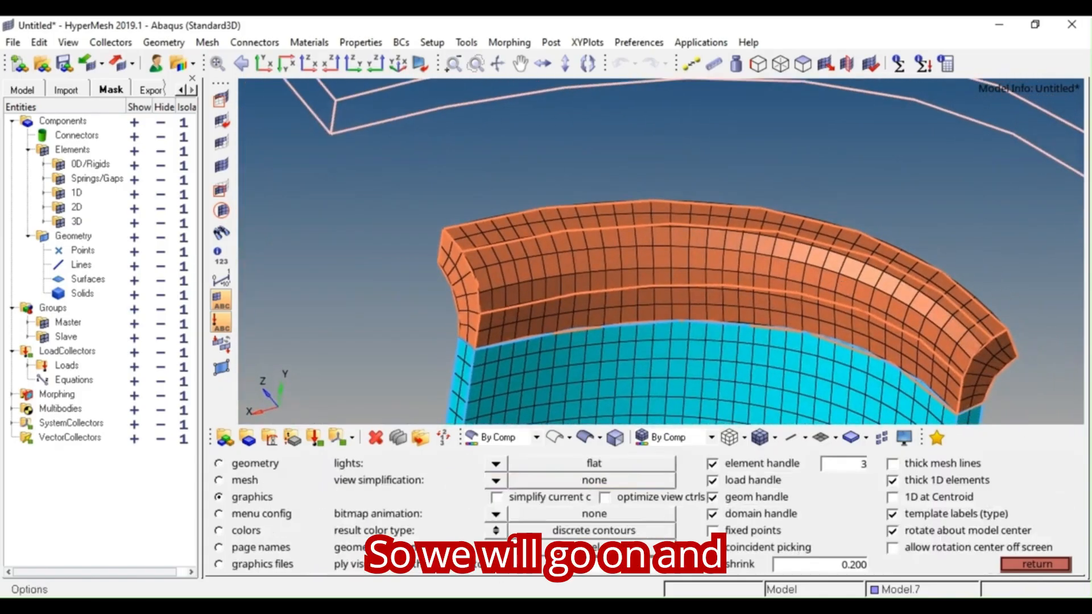
{"action": "left_click", "coordinate": [496, 547]}
{"action": "left_click", "coordinate": [493, 524]}
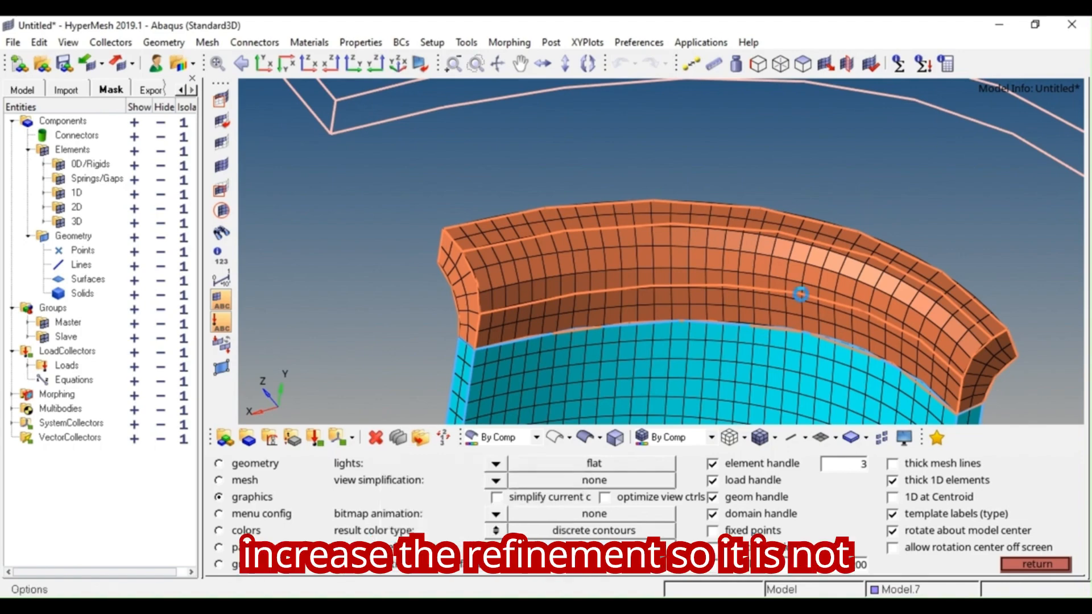
{"action": "right_click_drag", "start_coordinate": [799, 275], "coordinate": [713, 240], "text": "ctrl"}
{"action": "scroll", "coordinate": [845, 293], "scroll_direction": "up", "scroll_amount": 3, "text": "ctrl"}
{"action": "left_click_drag", "start_coordinate": [930, 324], "coordinate": [949, 302], "text": "ctrl"}
{"action": "left_click_drag", "start_coordinate": [803, 304], "coordinate": [820, 315], "text": "ctrl"}
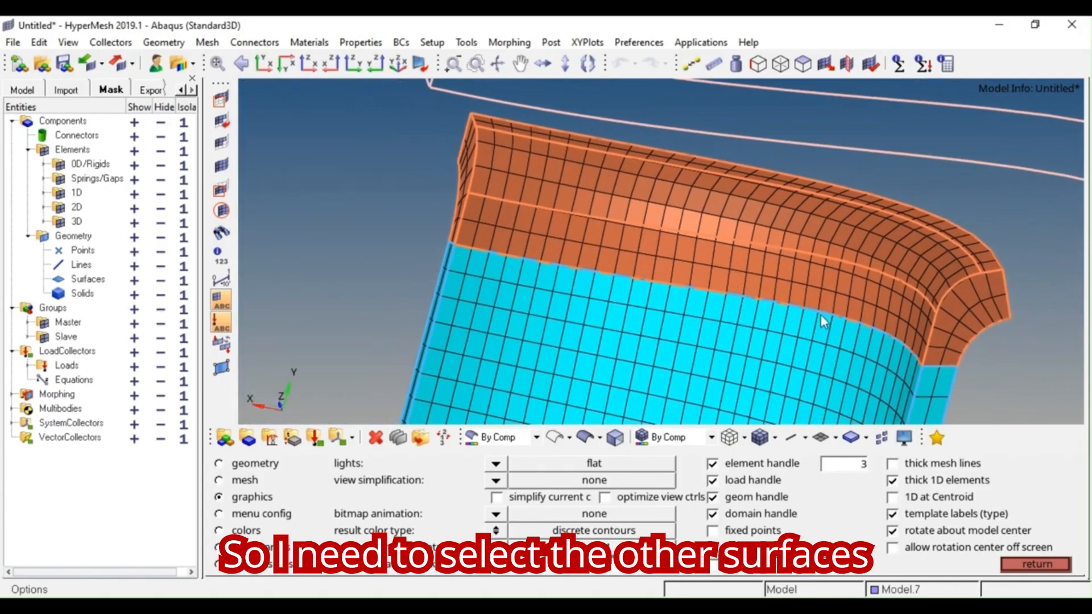
{"action": "left_click", "coordinate": [1035, 564]}
- Reject the fillet mesh and regenerate it at element size 5 with the remaining lengthwise surfaces added to the along geometry
{"action": "left_click", "coordinate": [1045, 483]}
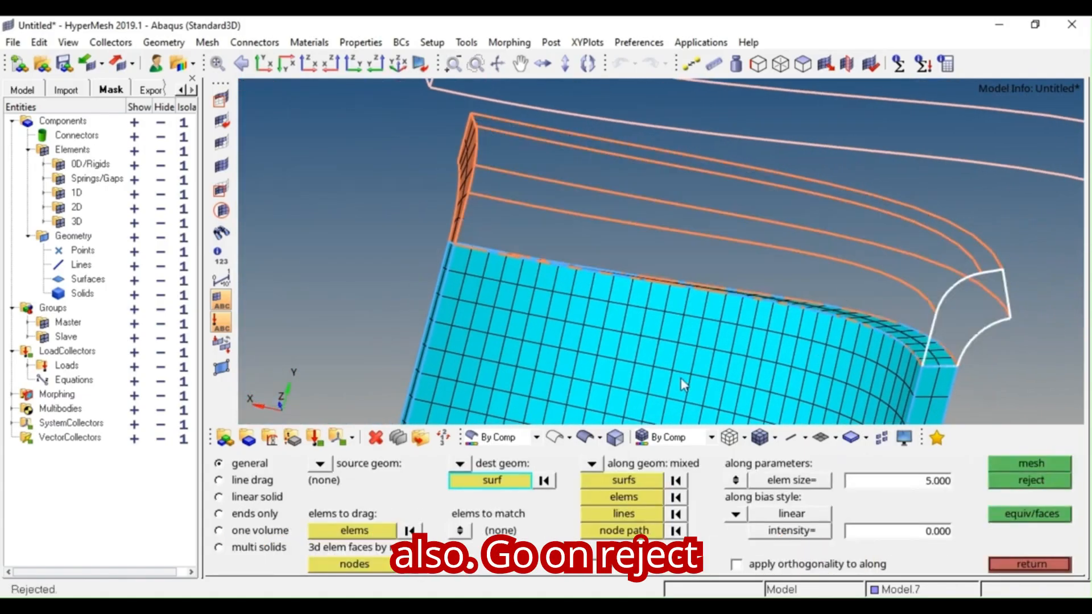
{"action": "left_click", "coordinate": [626, 483]}
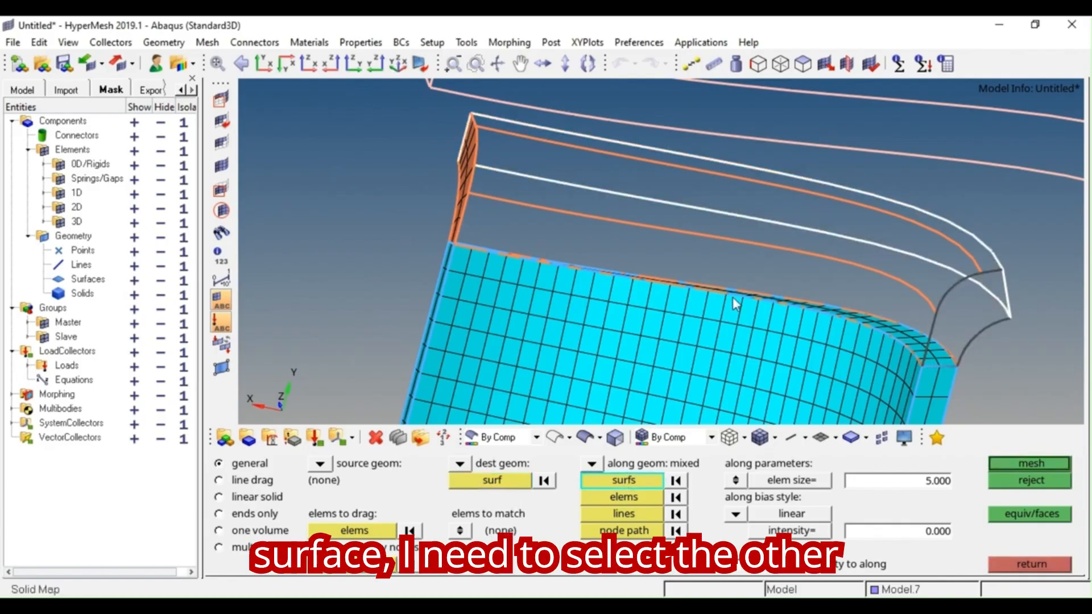
{"action": "left_click_drag", "start_coordinate": [533, 204], "coordinate": [413, 202], "text": "ctrl"}
{"action": "left_click", "coordinate": [538, 200]}
{"action": "right_click_drag", "start_coordinate": [413, 201], "coordinate": [631, 250], "text": "ctrl"}
{"action": "left_click", "coordinate": [835, 271]}
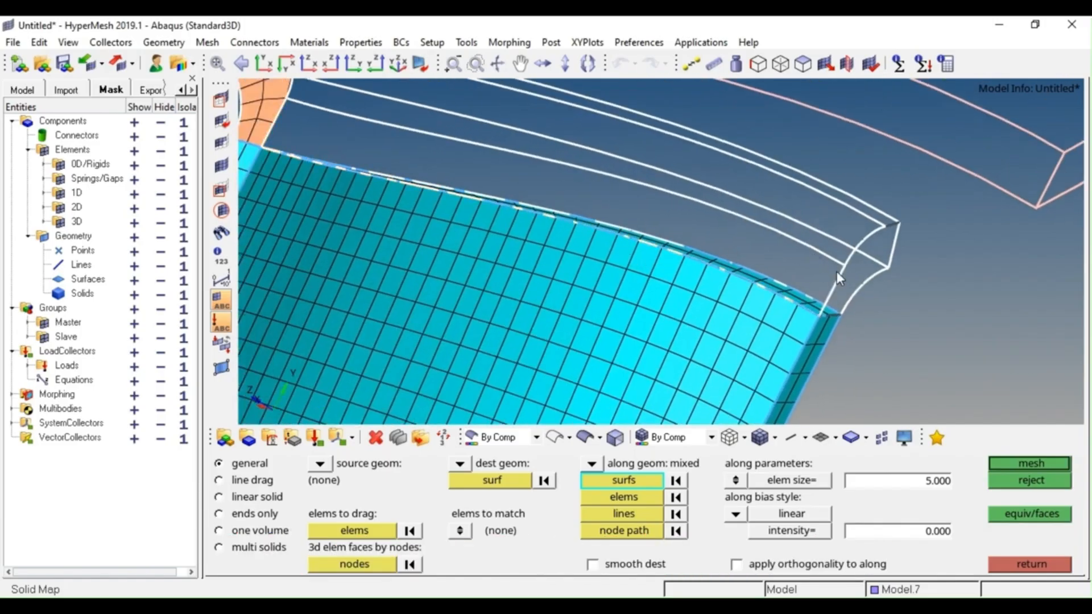
{"action": "scroll", "coordinate": [810, 305], "scroll_direction": "down", "scroll_amount": 3, "text": "ctrl"}
{"action": "left_click_drag", "start_coordinate": [775, 306], "coordinate": [743, 320], "text": "ctrl"}
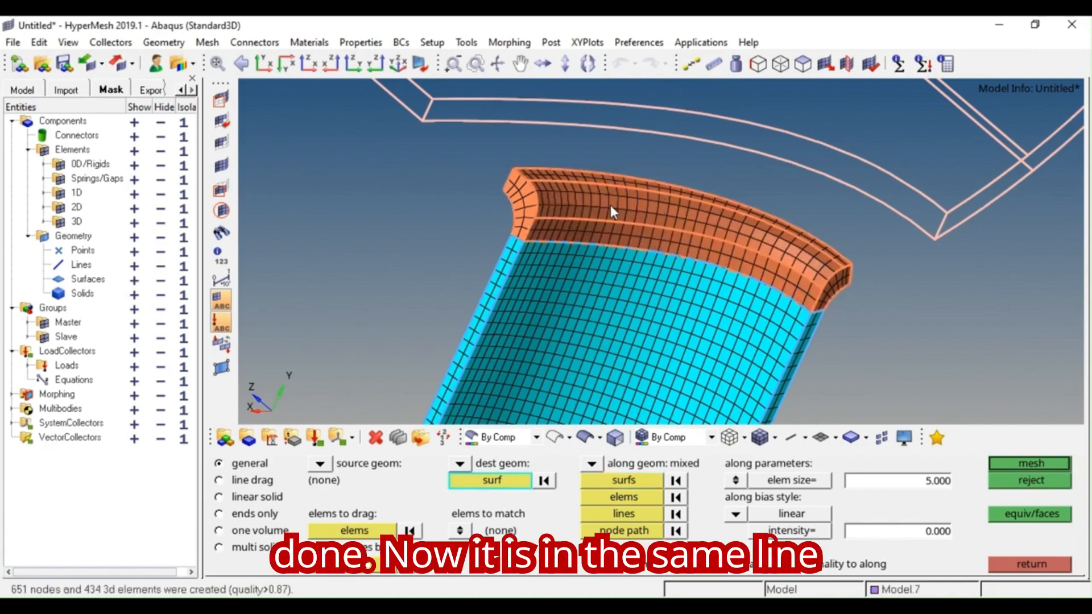
- Leave the solid map and restore the saved view view1 together with its mask
{"action": "scroll", "coordinate": [609, 205], "scroll_direction": "up", "scroll_amount": 3, "text": "ctrl"}
{"action": "left_click_drag", "start_coordinate": [545, 205], "coordinate": [650, 287], "text": "ctrl"}
{"action": "scroll", "coordinate": [595, 217], "scroll_direction": "down", "scroll_amount": 3, "text": "ctrl"}
{"action": "scroll", "coordinate": [791, 312], "scroll_direction": "up", "scroll_amount": 3, "text": "ctrl"}
{"action": "scroll", "coordinate": [799, 341], "scroll_direction": "down", "scroll_amount": 4, "text": "ctrl"}
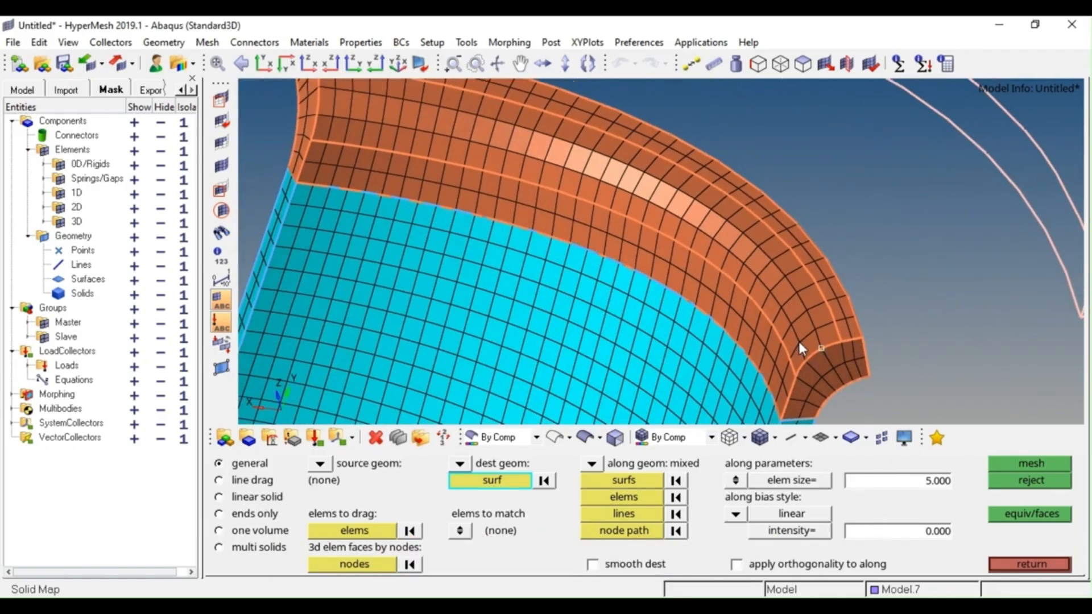
{"action": "scroll", "coordinate": [810, 324], "scroll_direction": "up", "scroll_amount": 2, "text": "ctrl"}
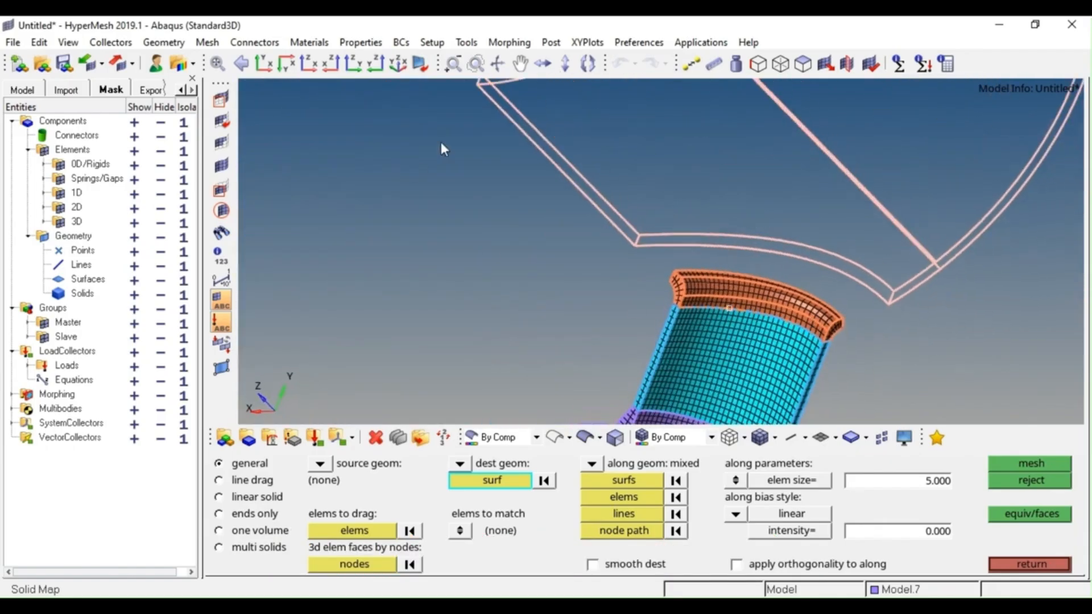
{"action": "key", "text": "Escape"}
{"action": "key", "text": "v"}
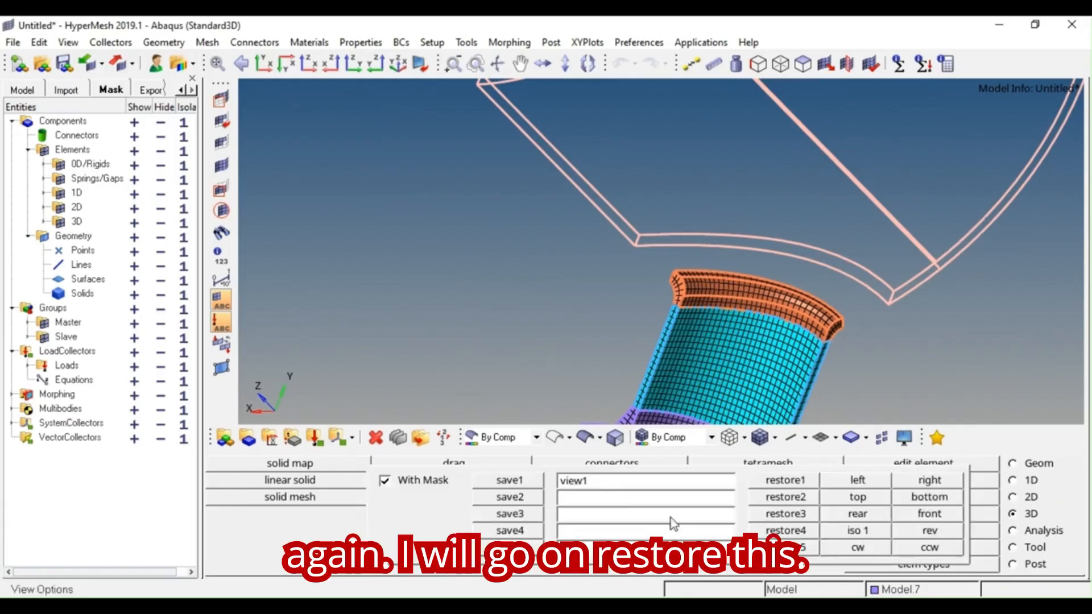
{"action": "left_click", "coordinate": [786, 485]}
- Mesh the cut face of the shell segment beside the fillet with mixed elements at element size 5
{"action": "scroll", "coordinate": [522, 251], "scroll_direction": "down", "scroll_amount": 3, "text": "ctrl"}
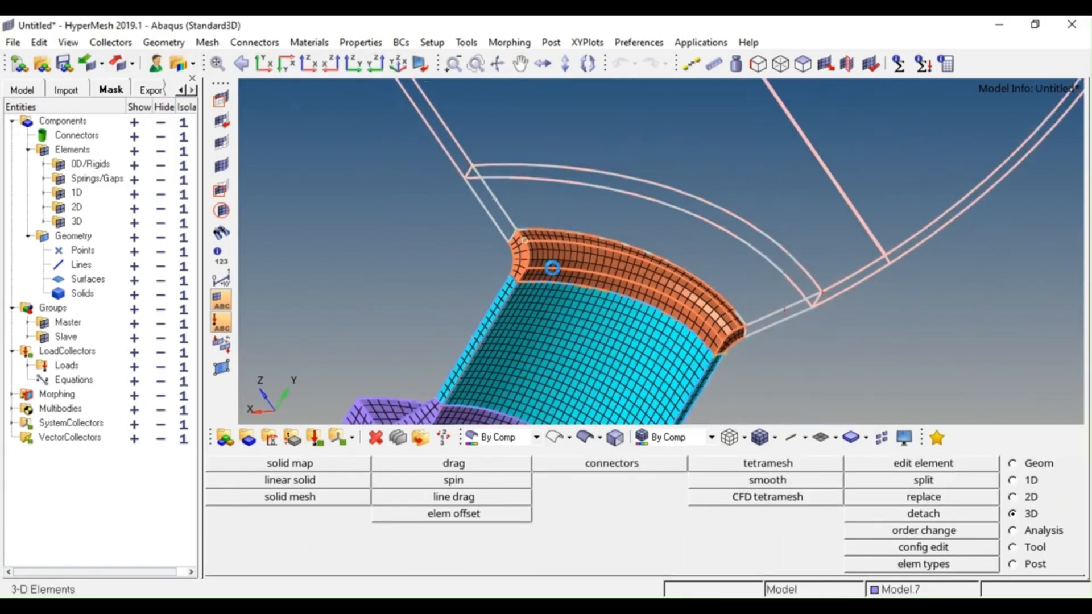
{"action": "left_click_drag", "start_coordinate": [521, 250], "coordinate": [462, 252], "text": "ctrl"}
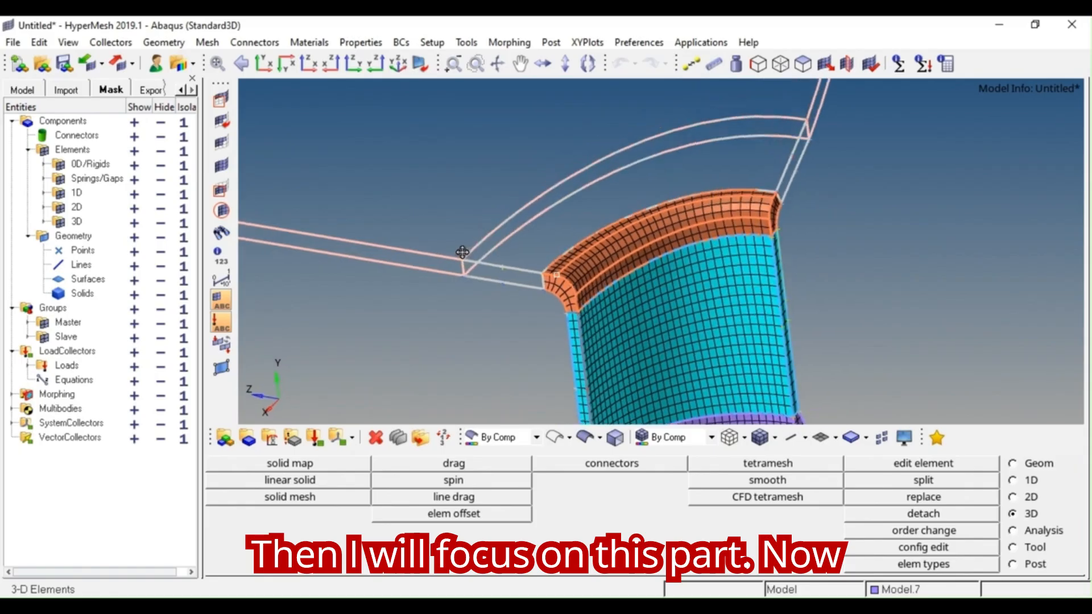
{"action": "scroll", "coordinate": [462, 252], "scroll_direction": "up", "scroll_amount": 2}
{"action": "key", "text": "F12"}
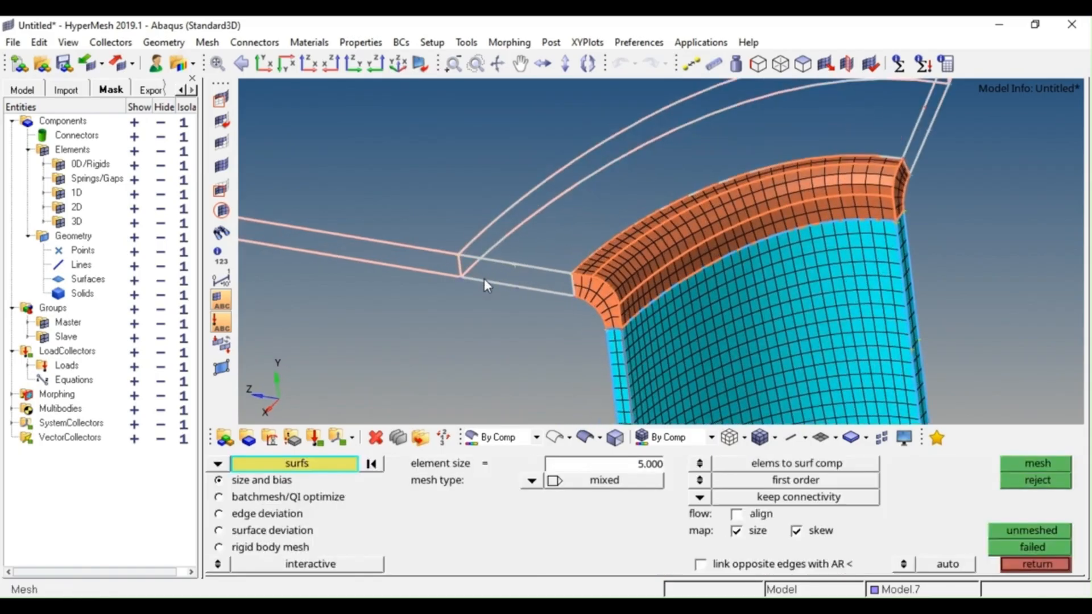
{"action": "left_click", "coordinate": [483, 279]}
{"action": "middle_click", "coordinate": [483, 279]}
{"action": "scroll", "coordinate": [571, 296], "scroll_direction": "up", "scroll_amount": 2}
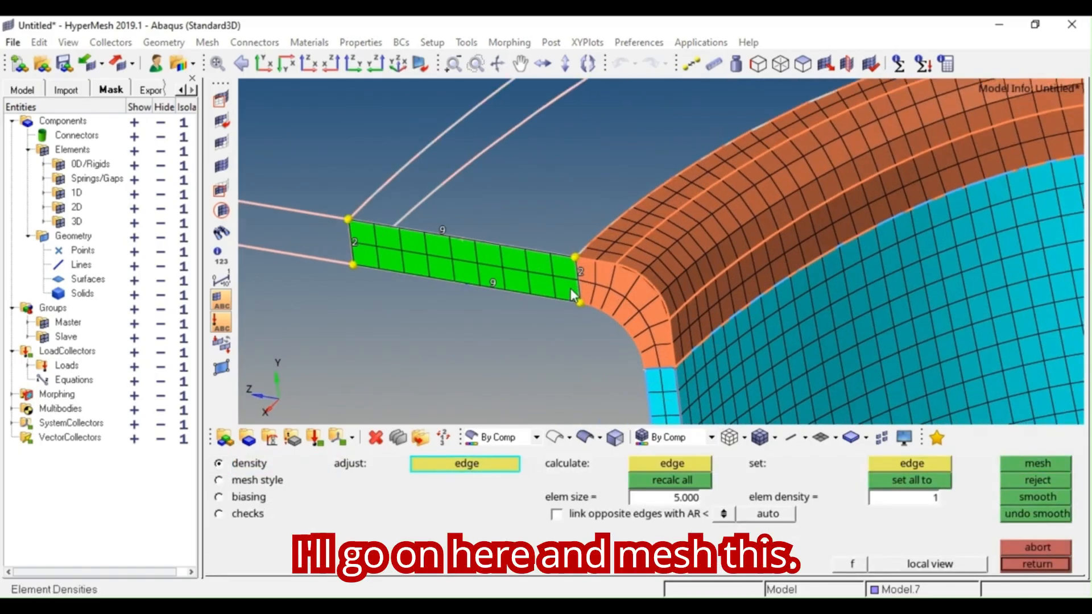
{"action": "scroll", "coordinate": [571, 290], "scroll_direction": "up", "scroll_amount": 2}
{"action": "key", "text": "Escape"}
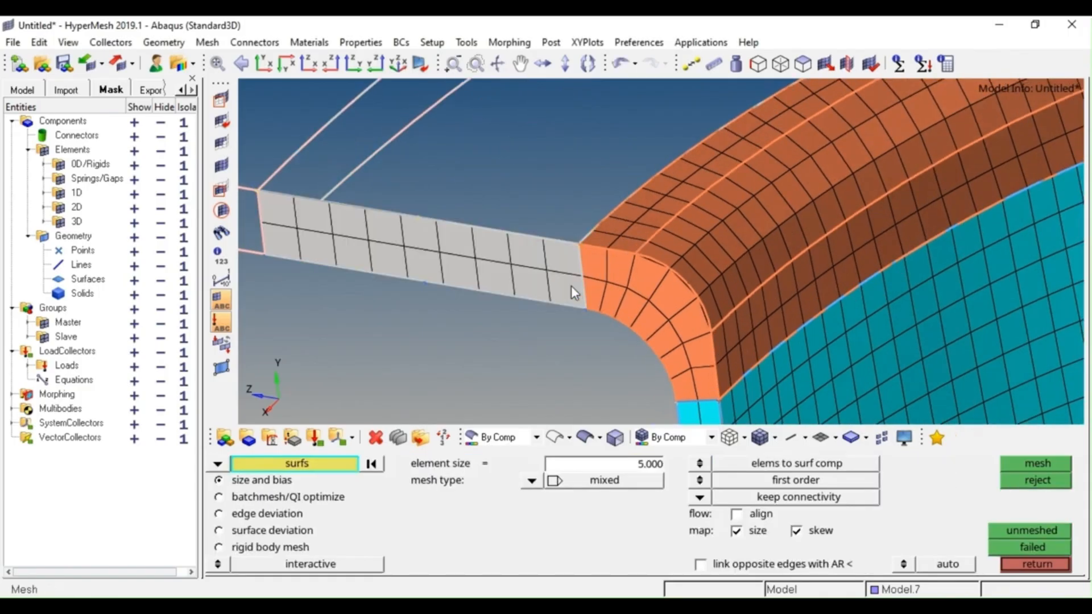
{"action": "scroll", "coordinate": [571, 286], "scroll_direction": "down", "scroll_amount": 5}
{"action": "key", "text": "Escape"}
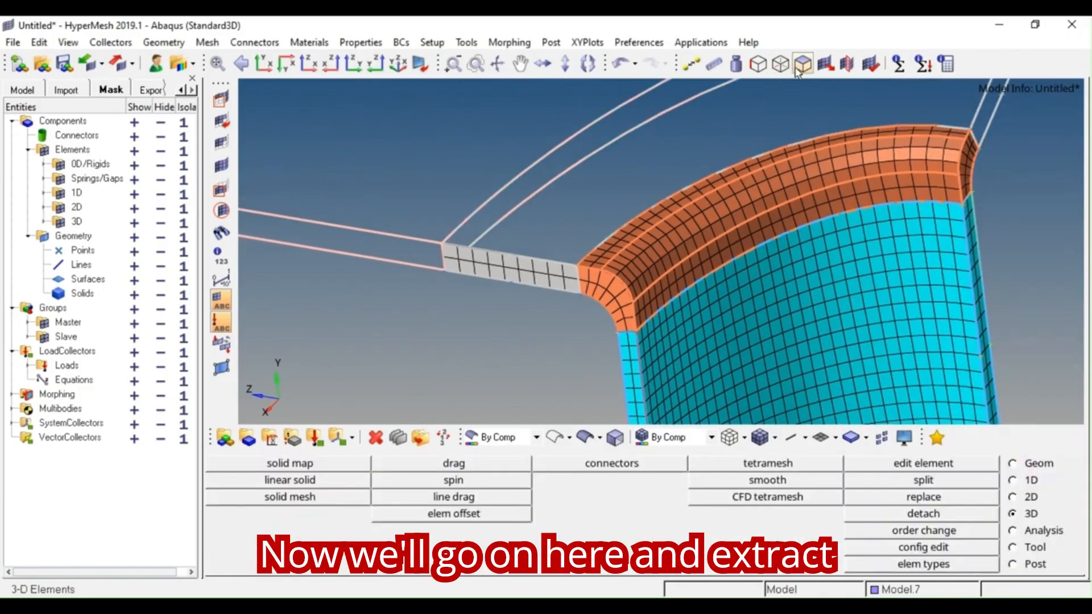
- Find the faces of the fillet's solid mesh component using a tolerance of 0.010
{"action": "left_click", "coordinate": [802, 64]}
{"action": "left_click", "coordinate": [799, 193]}
{"action": "middle_click", "coordinate": [799, 199]}
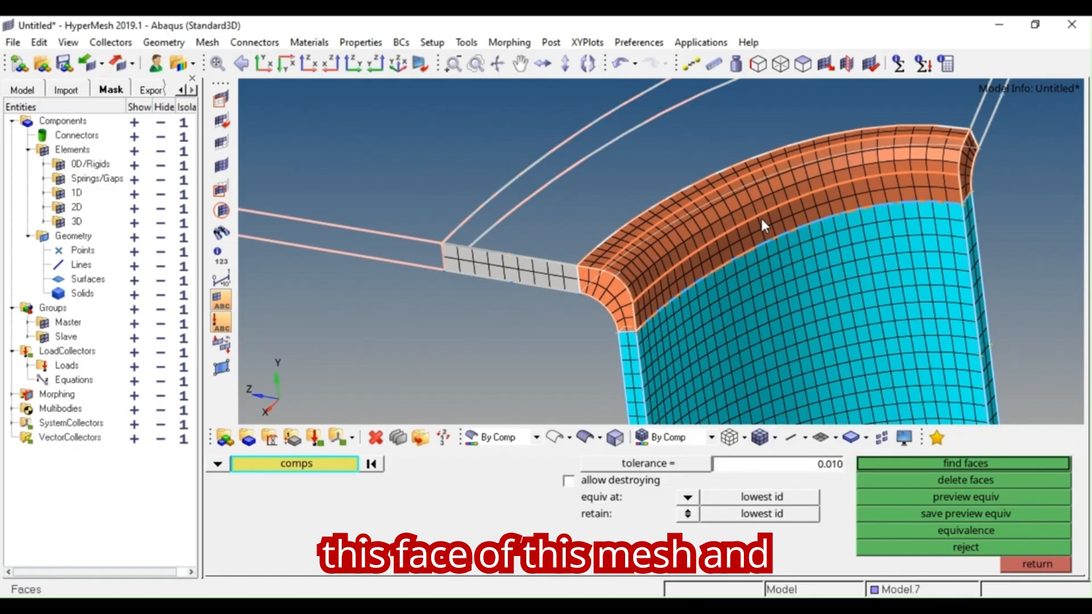
- Mask the surrounding shell solid so only the shell segment adjoining the fillet remains with the meshed parts
{"action": "left_click_drag", "start_coordinate": [760, 216], "coordinate": [598, 288], "text": "ctrl"}
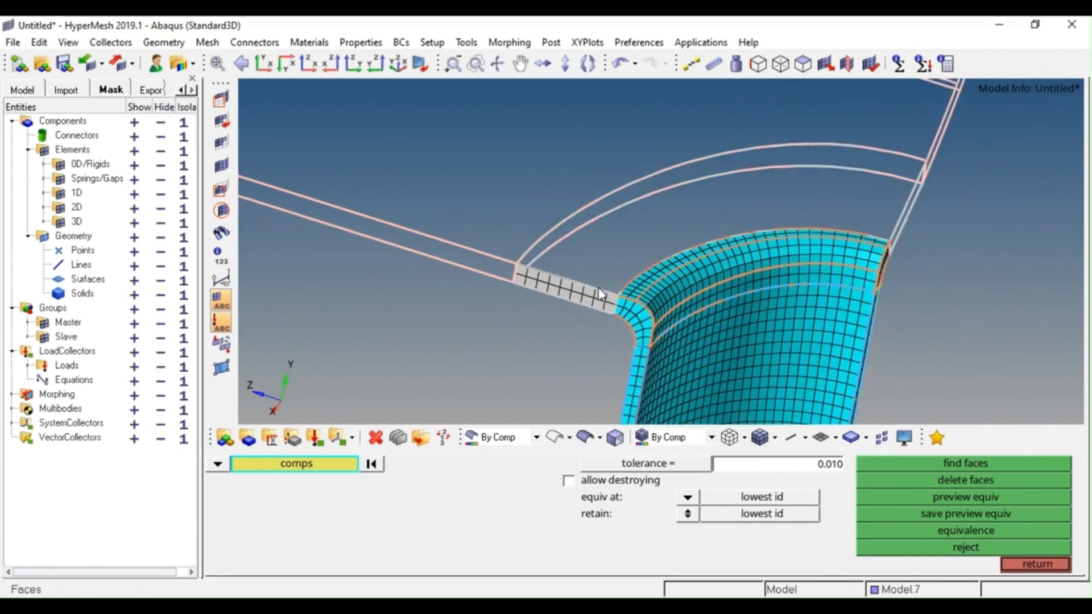
{"action": "key", "text": "F5"}
{"action": "middle_click", "coordinate": [461, 242]}
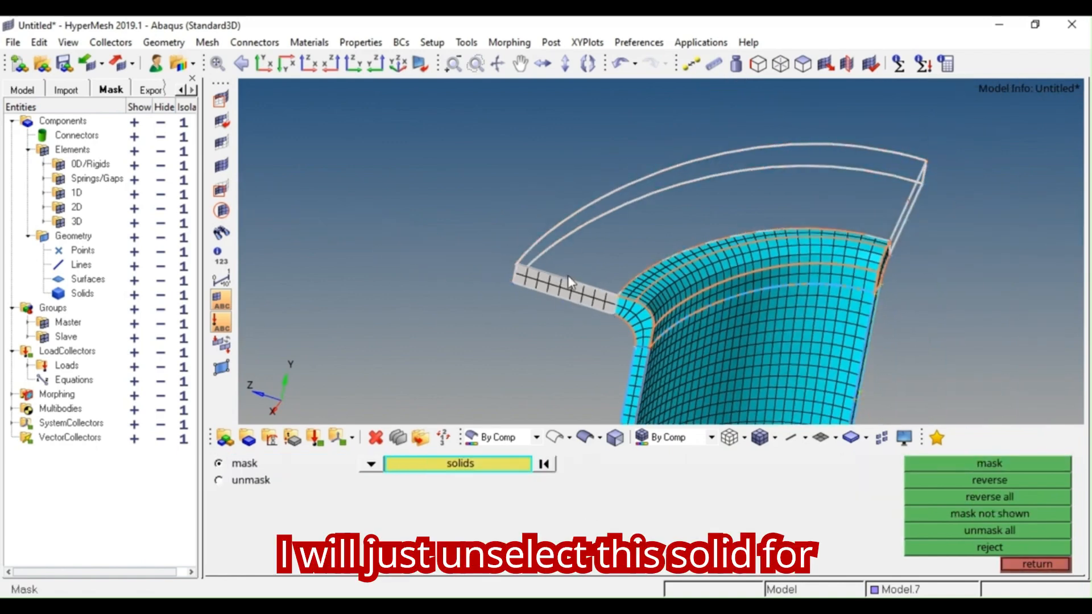
{"action": "right_click_drag", "start_coordinate": [568, 276], "coordinate": [544, 295], "text": "ctrl"}
{"action": "key", "text": "Escape"}
{"action": "key", "text": "Escape"}
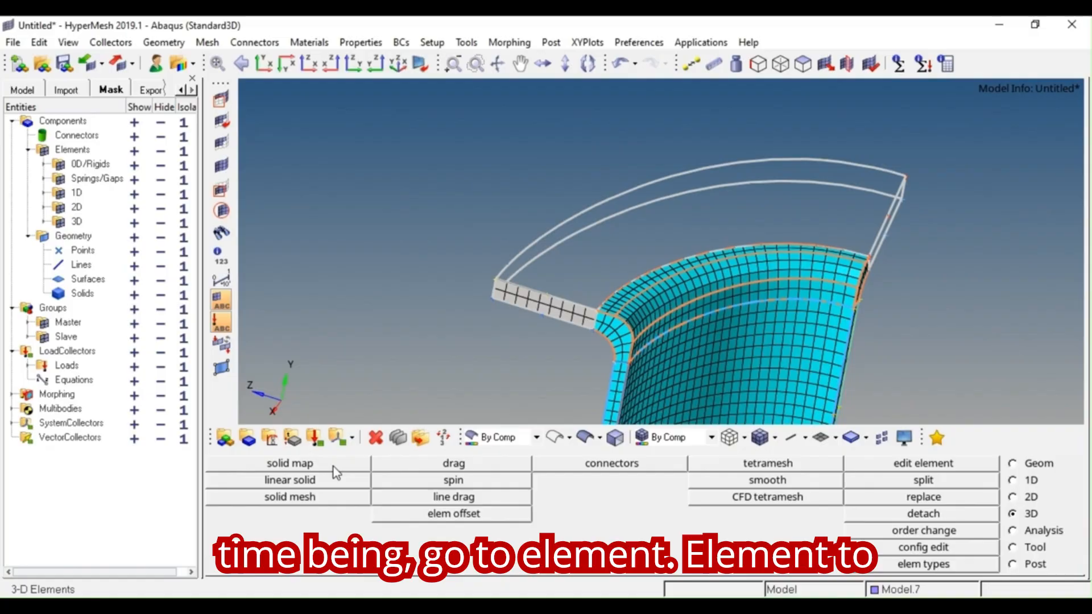
- Set up a solid map that drags the shell segment's cut-face elements, selected by face, to its opposite cut face
{"action": "left_click", "coordinate": [334, 467]}
{"action": "left_click", "coordinate": [348, 530]}
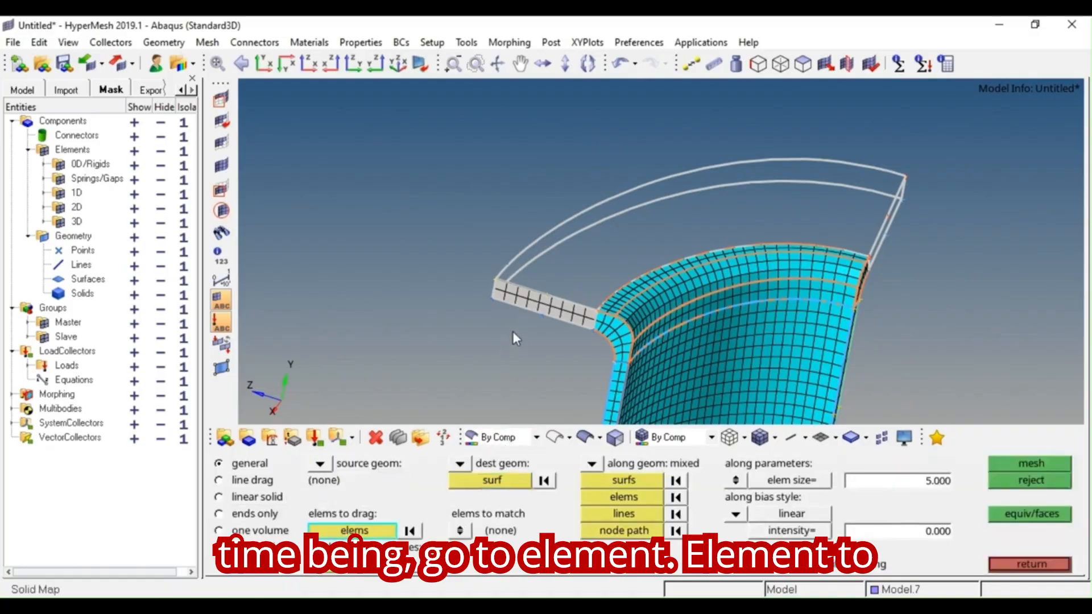
{"action": "left_click", "coordinate": [527, 299]}
{"action": "left_click", "coordinate": [374, 536]}
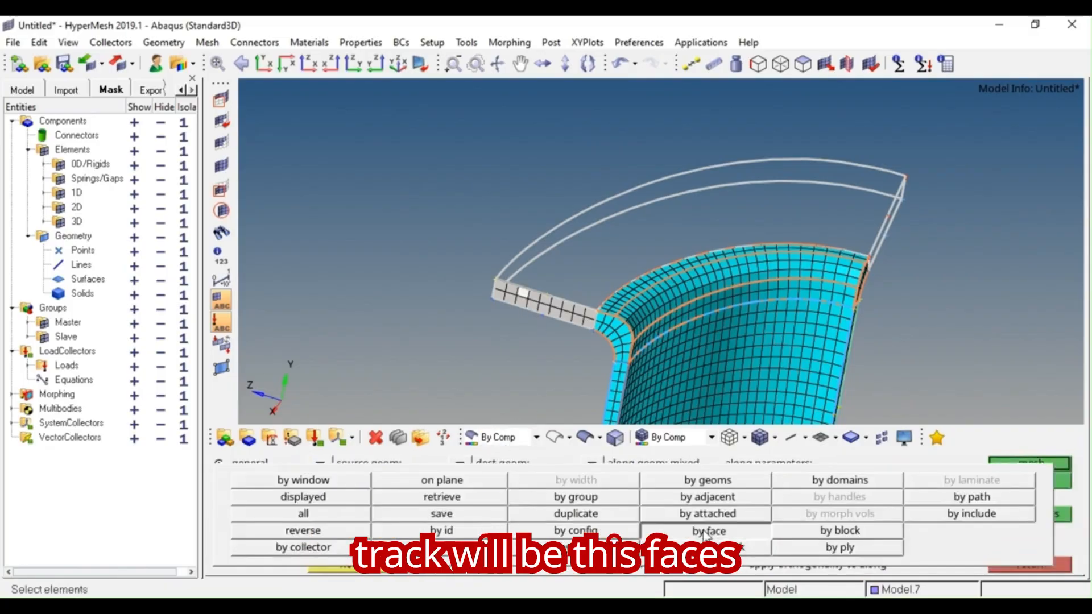
{"action": "left_click", "coordinate": [707, 531]}
{"action": "left_click", "coordinate": [492, 480]}
{"action": "scroll", "coordinate": [766, 322], "scroll_direction": "up", "scroll_amount": 4}
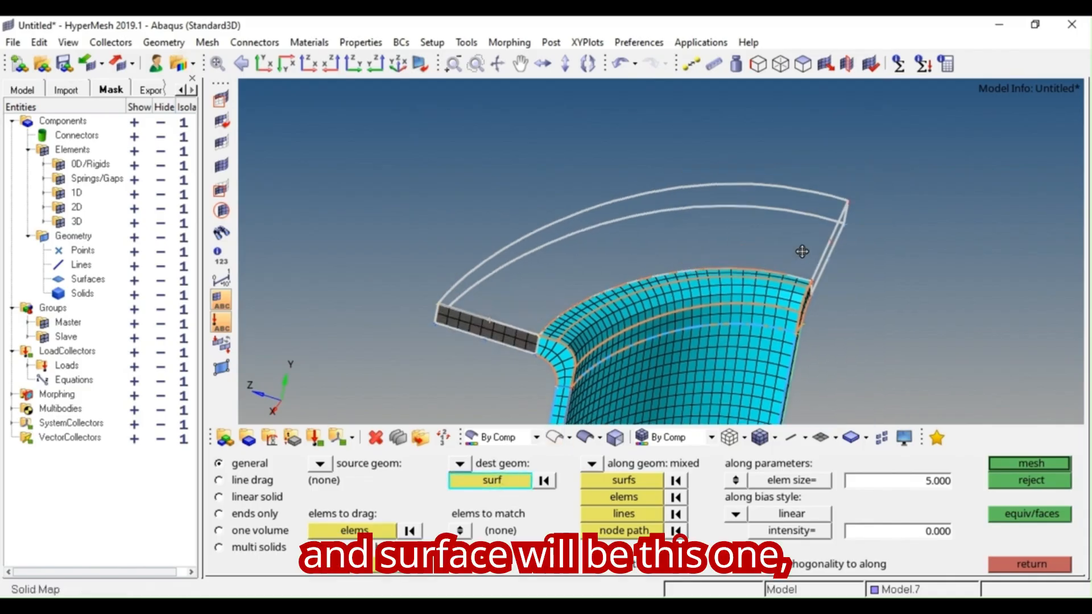
{"action": "left_click_drag", "start_coordinate": [734, 343], "coordinate": [703, 321], "text": "ctrl"}
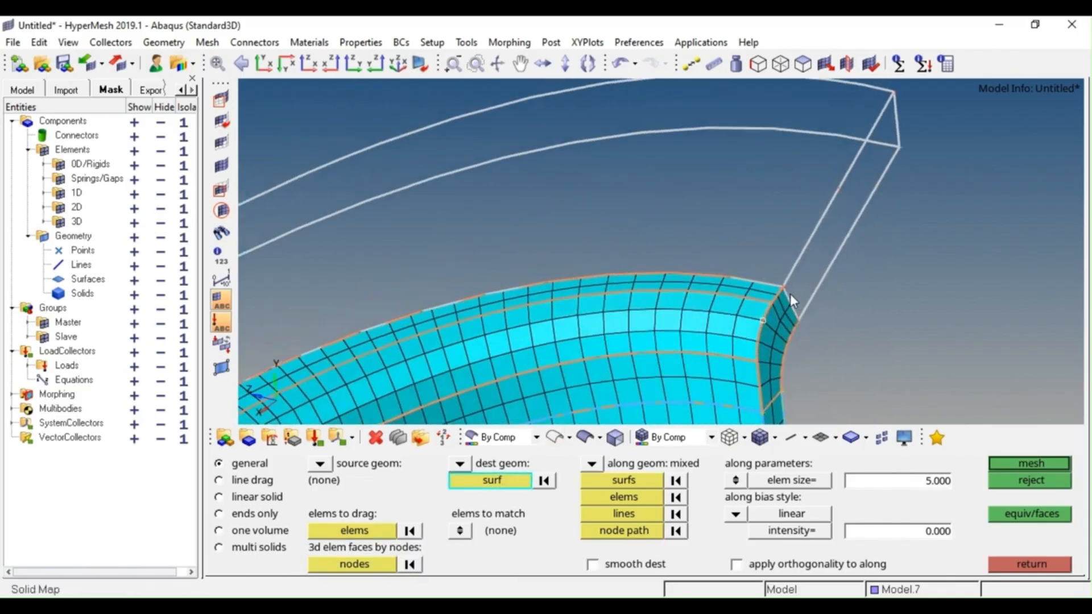
{"action": "left_click", "coordinate": [802, 298]}
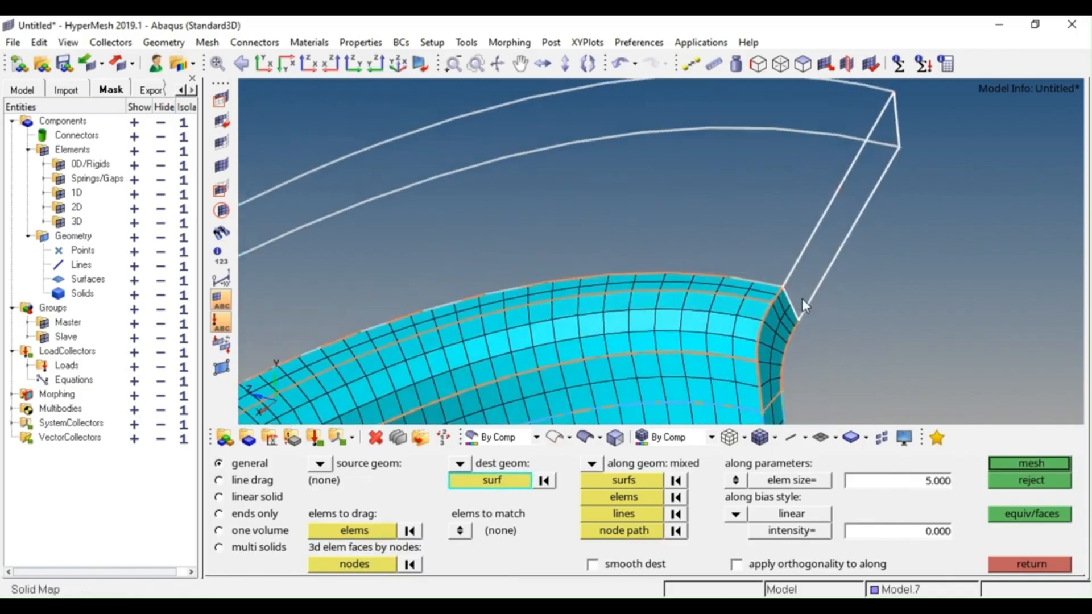
- Add the fillet mesh's face elements adjoining the shell segment, selected by face, as along geometry for the solid map
{"action": "left_click", "coordinate": [616, 498]}
{"action": "left_click_drag", "start_coordinate": [645, 346], "coordinate": [633, 305], "text": "ctrl"}
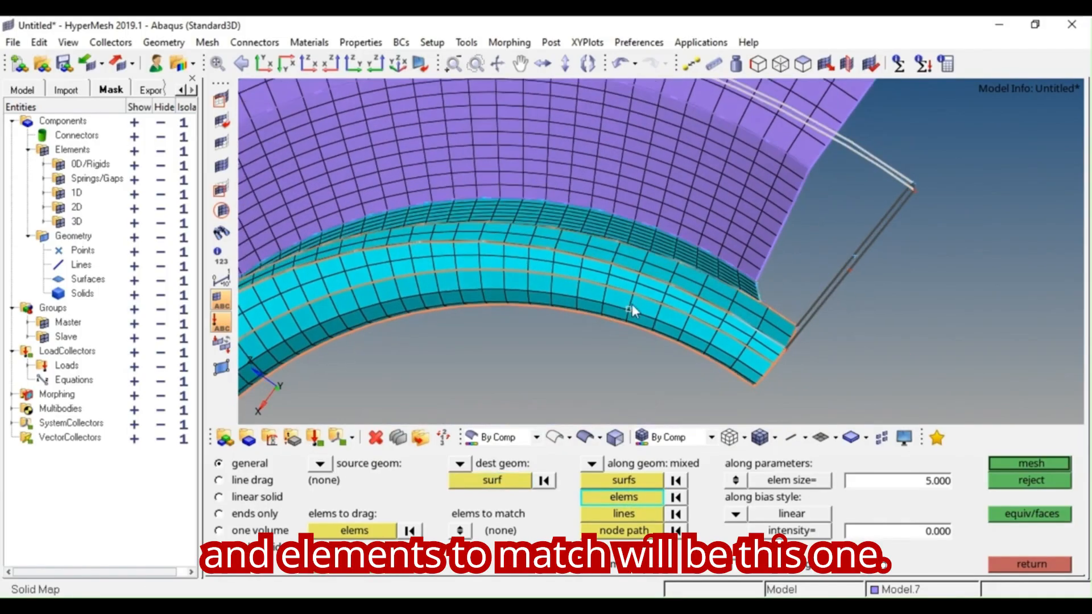
{"action": "left_click", "coordinate": [648, 260]}
{"action": "left_click", "coordinate": [608, 501]}
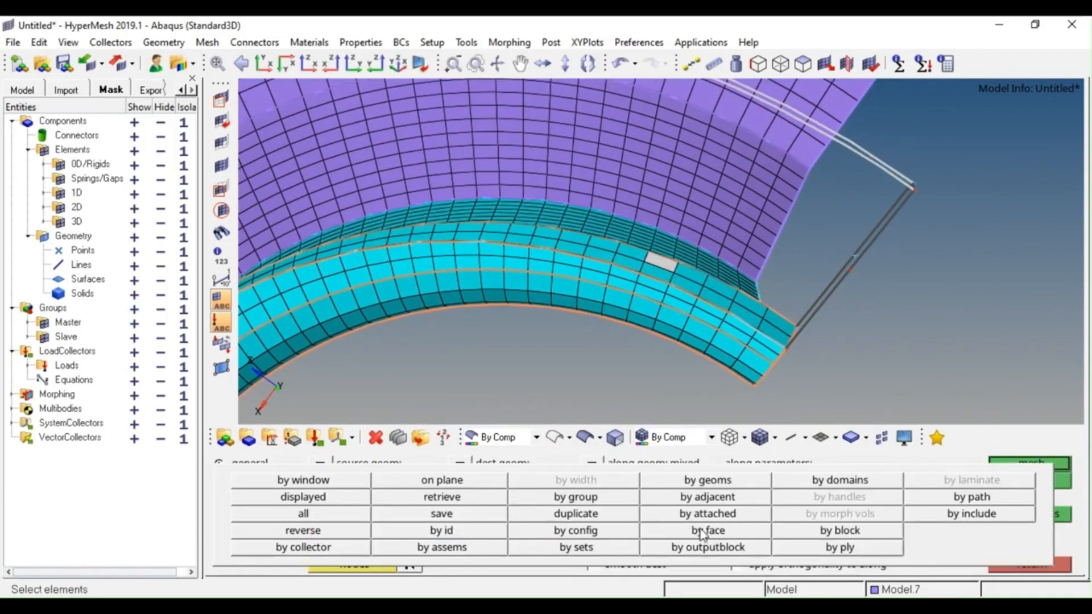
{"action": "left_click", "coordinate": [701, 530]}
- Add the shell segment's remaining side surfaces as along geometry for the solid map
{"action": "left_click", "coordinate": [620, 483]}
{"action": "scroll", "coordinate": [637, 354], "scroll_direction": "down", "scroll_amount": 3, "text": "ctrl"}
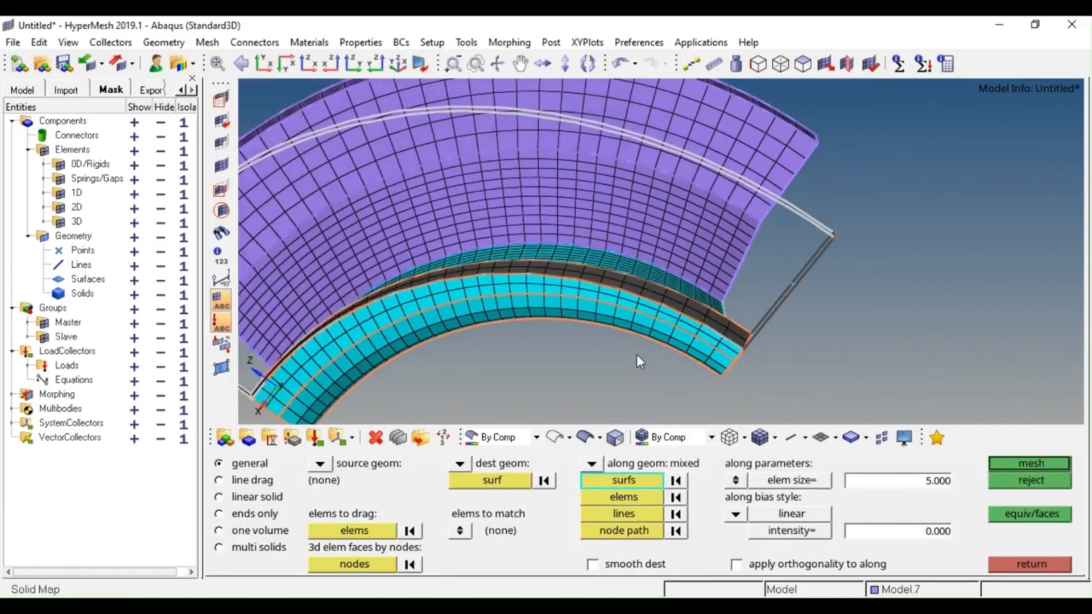
{"action": "left_click_drag", "start_coordinate": [642, 324], "coordinate": [653, 173], "text": "ctrl"}
{"action": "right_click_drag", "start_coordinate": [653, 173], "coordinate": [640, 341], "text": "ctrl"}
{"action": "scroll", "coordinate": [790, 186], "scroll_direction": "up", "scroll_amount": 3, "text": "ctrl"}
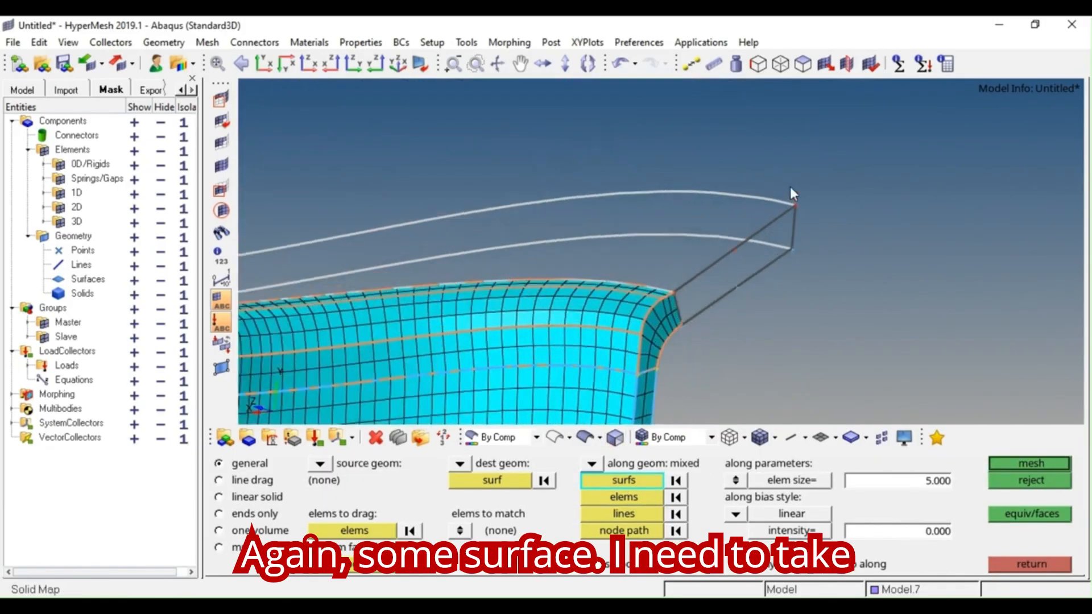
{"action": "left_click", "coordinate": [765, 223]}
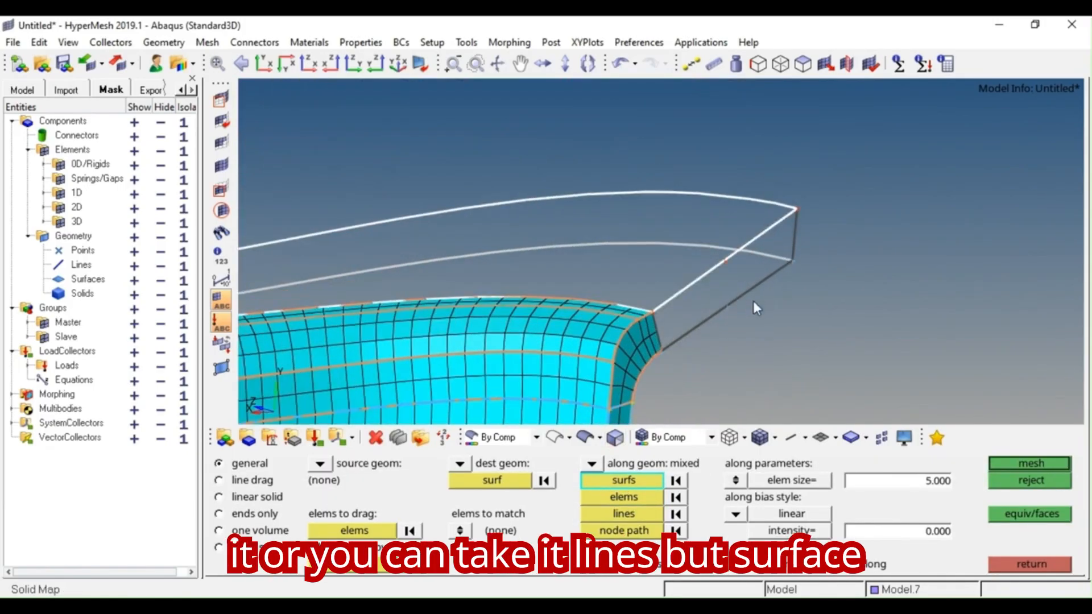
{"action": "left_click_drag", "start_coordinate": [752, 289], "coordinate": [835, 210], "text": "ctrl"}
{"action": "left_click", "coordinate": [871, 110]}
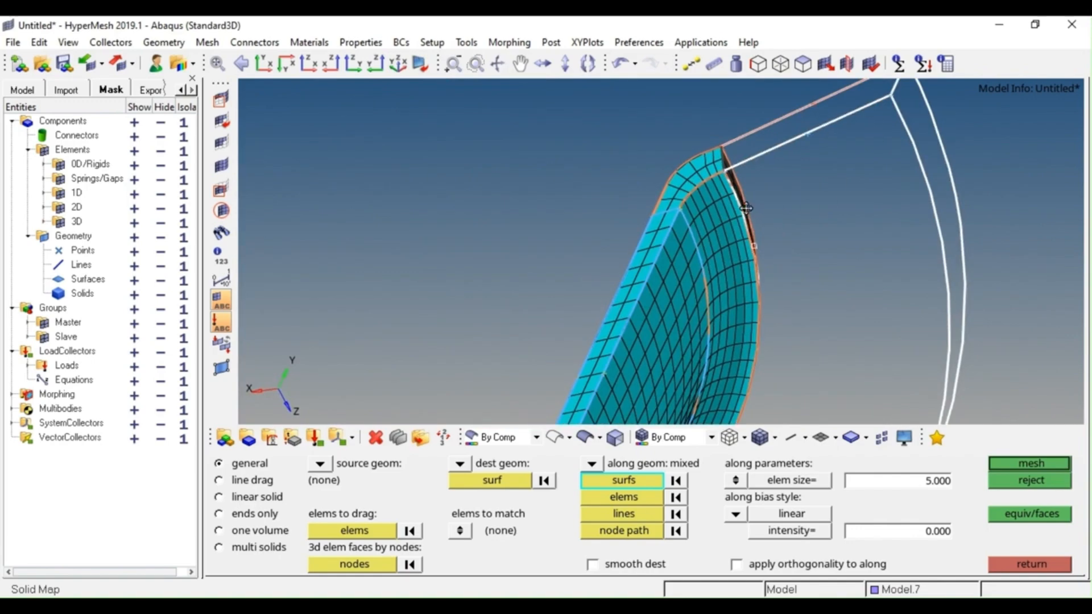
{"action": "mouse_move", "coordinate": [747, 212]}
{"action": "left_mouse_down", "text": "ctrl"}
{"action": "mouse_move", "coordinate": [780, 247]}
{"action": "mouse_move", "coordinate": [850, 265]}
{"action": "left_mouse_up", "text": "ctrl"}
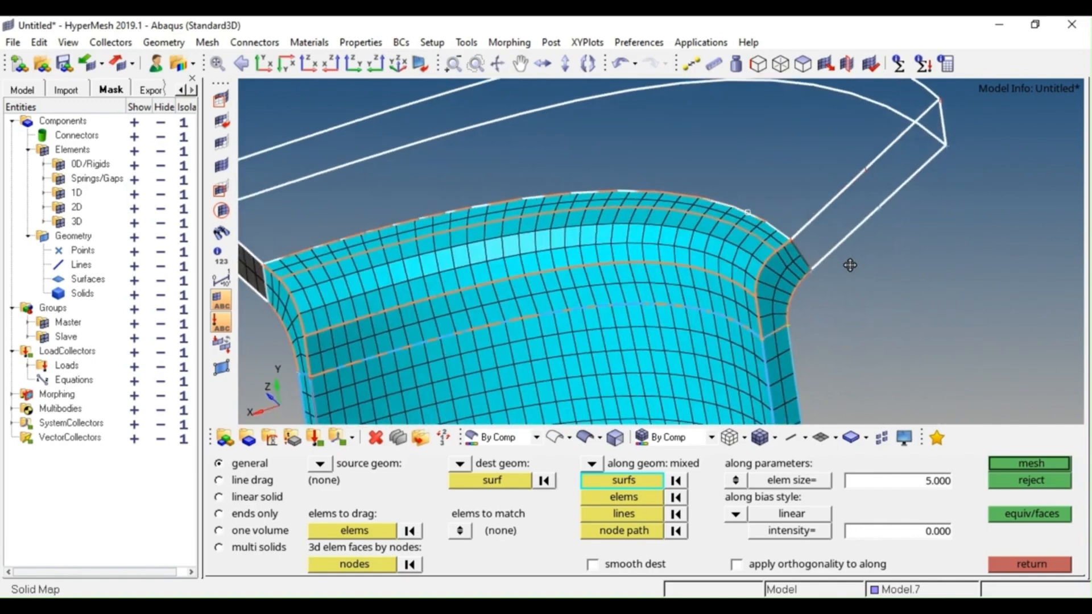
- Generate the shell segment's solid map mesh at element size 5 and close the solid map command
{"action": "left_click", "coordinate": [1030, 463]}
{"action": "left_click_drag", "start_coordinate": [824, 280], "coordinate": [831, 285], "text": "ctrl"}
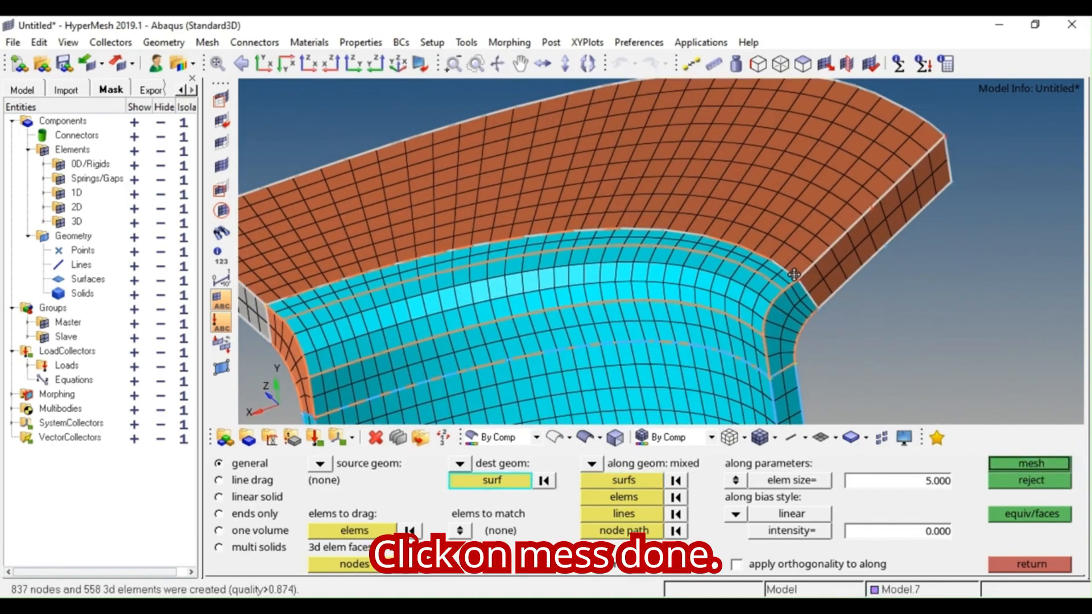
{"action": "scroll", "coordinate": [761, 275], "scroll_direction": "down", "scroll_amount": 4, "text": "ctrl"}
{"action": "left_click_drag", "start_coordinate": [761, 275], "coordinate": [848, 293], "text": "ctrl"}
{"action": "right_click_drag", "start_coordinate": [790, 301], "coordinate": [757, 248], "text": "ctrl"}
{"action": "scroll", "coordinate": [760, 254], "scroll_direction": "down", "scroll_amount": 3, "text": "ctrl"}
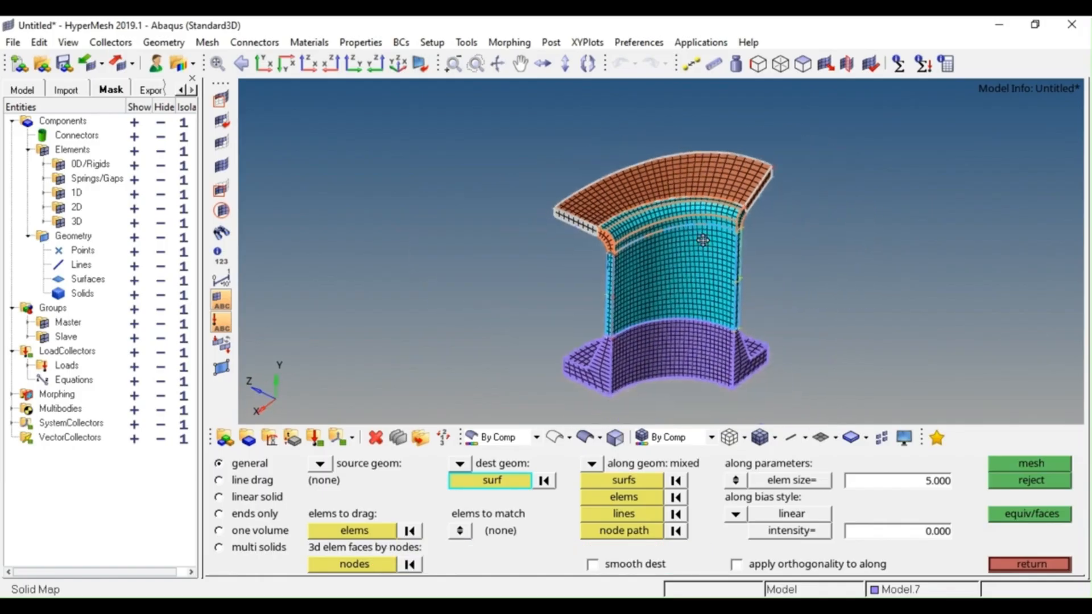
{"action": "key", "text": "Escape"}
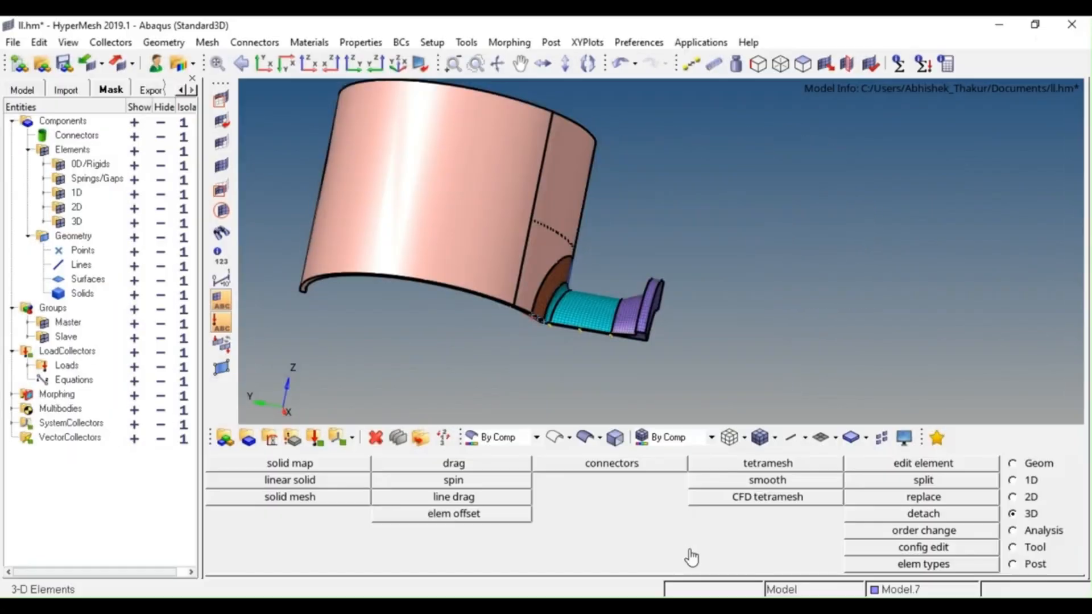
- Examine the unmeshed shell body and its junction with the meshed segment beside the fillet
{"action": "left_click_drag", "start_coordinate": [463, 276], "coordinate": [560, 348], "text": "ctrl"}
{"action": "right_click_drag", "start_coordinate": [560, 348], "coordinate": [600, 302], "text": "ctrl"}
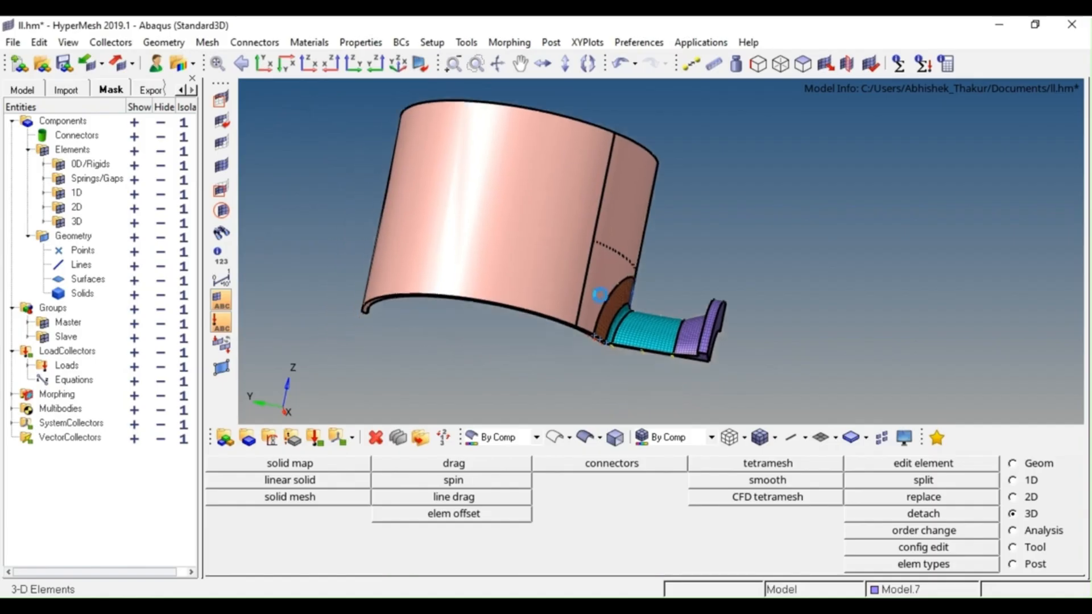
{"action": "mouse_move", "coordinate": [597, 303]}
{"action": "left_mouse_down", "text": "ctrl"}
{"action": "mouse_move", "coordinate": [548, 305]}
{"action": "mouse_move", "coordinate": [585, 307]}
{"action": "left_mouse_up", "text": "ctrl"}
{"action": "scroll", "coordinate": [584, 307], "scroll_direction": "up", "scroll_amount": 2}
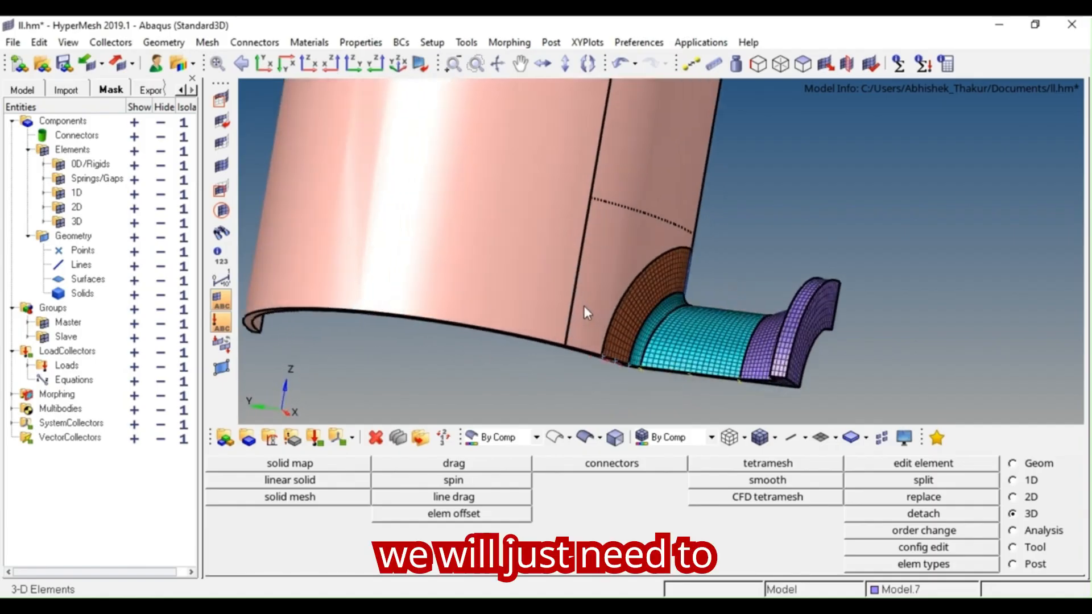
{"action": "scroll", "coordinate": [584, 305], "scroll_direction": "down", "scroll_amount": 3}
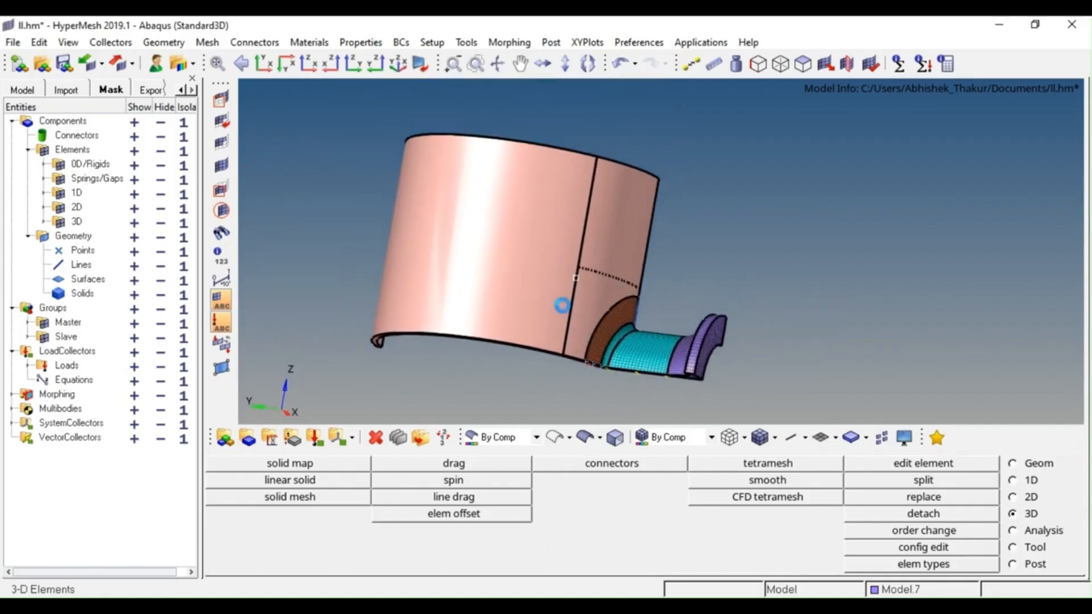
{"action": "left_click_drag", "start_coordinate": [561, 305], "coordinate": [580, 246], "text": "ctrl"}
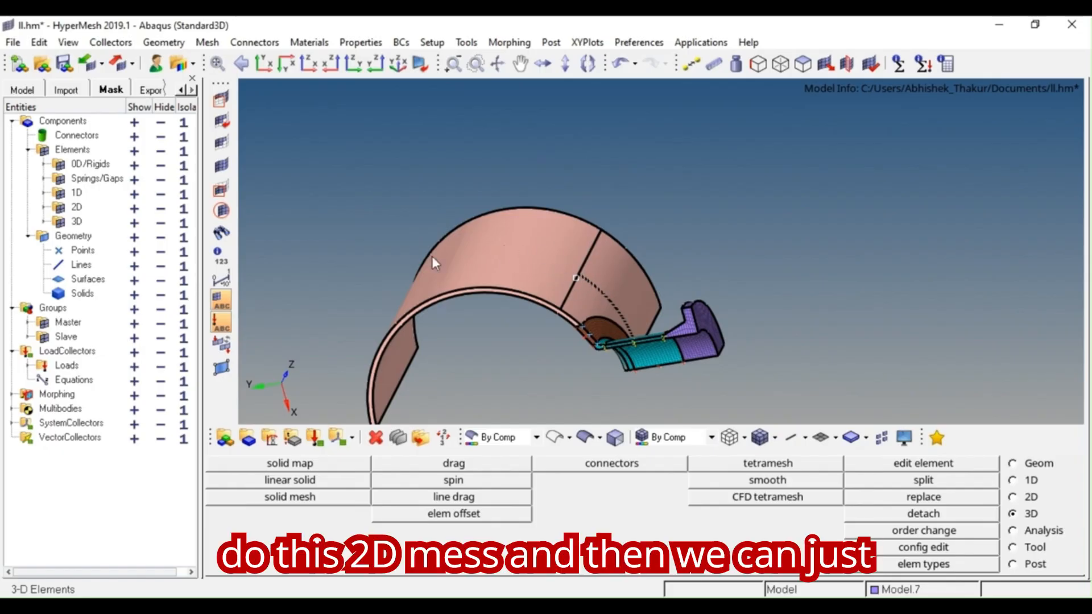
{"action": "left_click_drag", "start_coordinate": [483, 304], "coordinate": [511, 224], "text": "ctrl"}
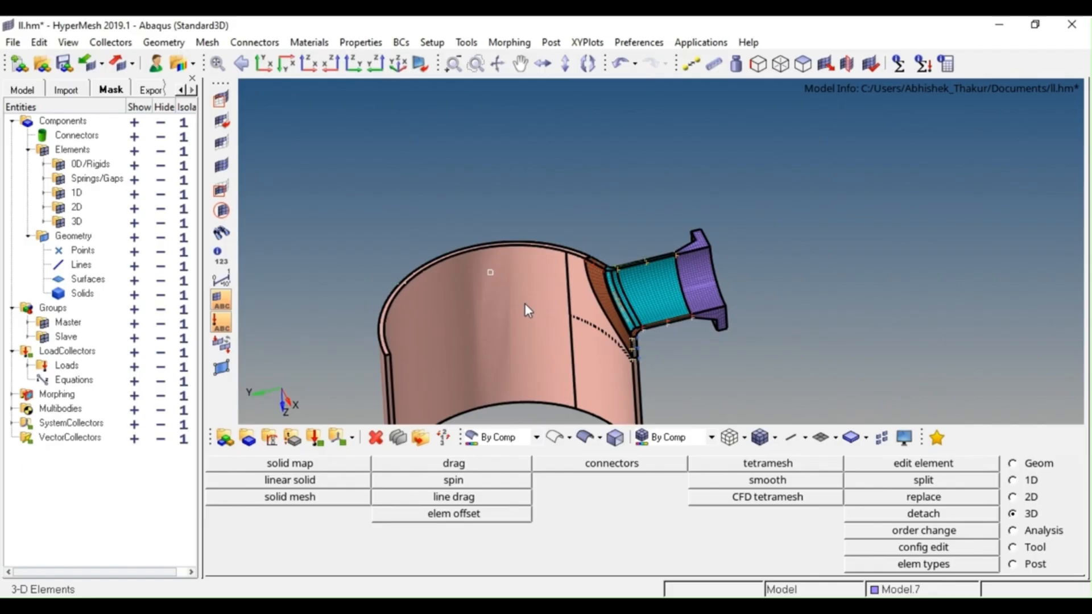
{"action": "left_click_drag", "start_coordinate": [571, 274], "coordinate": [576, 316], "text": "ctrl"}
{"action": "scroll", "coordinate": [606, 255], "scroll_direction": "up", "scroll_amount": 8, "text": "ctrl"}
{"action": "scroll", "coordinate": [563, 274], "scroll_direction": "down", "scroll_amount": 5, "text": "ctrl"}
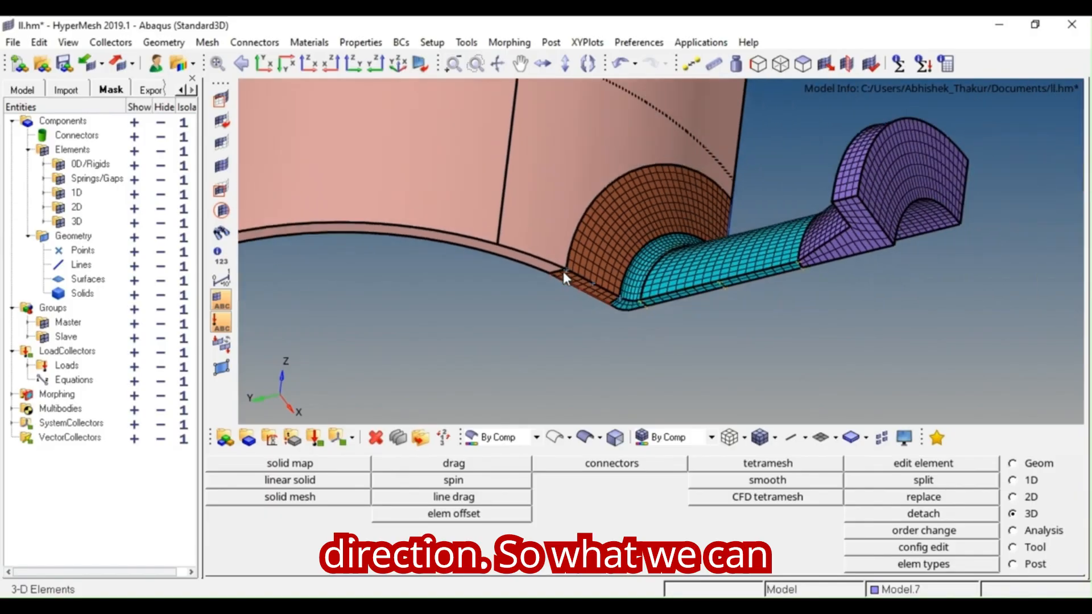
{"action": "right_click_drag", "start_coordinate": [563, 275], "coordinate": [582, 285], "text": "ctrl"}
{"action": "scroll", "coordinate": [585, 284], "scroll_direction": "up", "scroll_amount": 6, "text": "ctrl"}
{"action": "scroll", "coordinate": [585, 283], "scroll_direction": "down", "scroll_amount": 4, "text": "ctrl"}
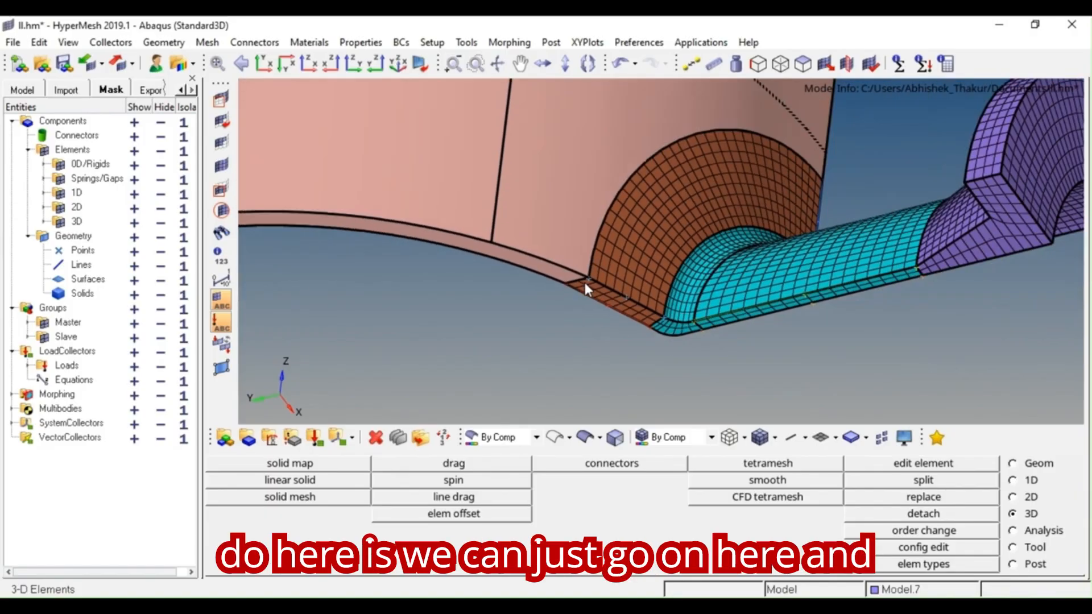
- Batch mesh the shell body's outer surfaces at element size 5 with the durability_5mm parameters, keeping connectivity
{"action": "key", "text": "F12"}
{"action": "left_click", "coordinate": [290, 501]}
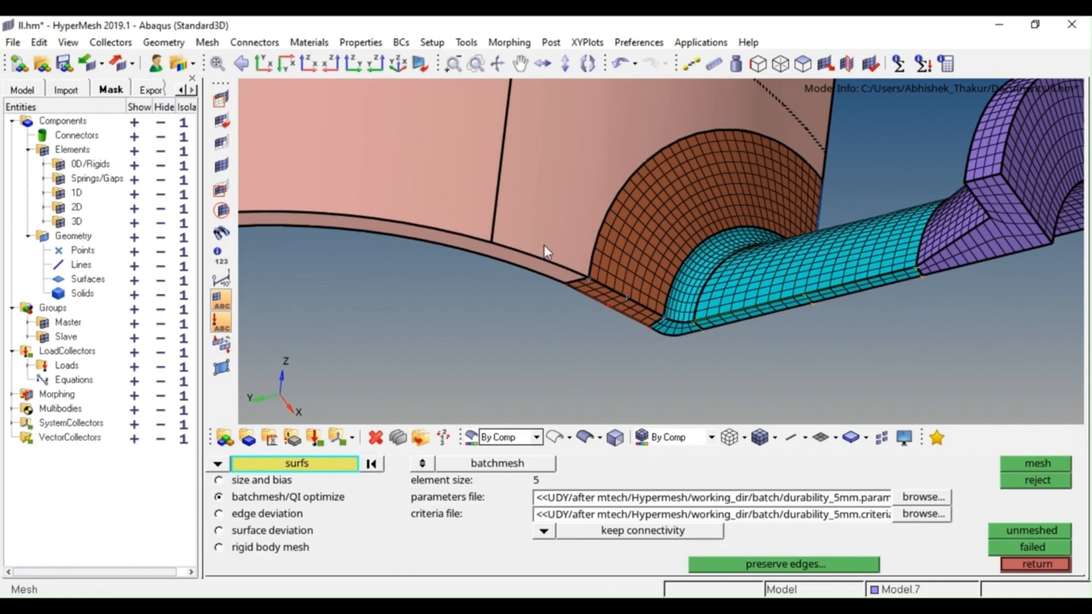
{"action": "right_click_drag", "start_coordinate": [479, 212], "coordinate": [804, 274], "text": "ctrl"}
{"action": "scroll", "coordinate": [804, 270], "scroll_direction": "down", "scroll_amount": 6, "text": "ctrl"}
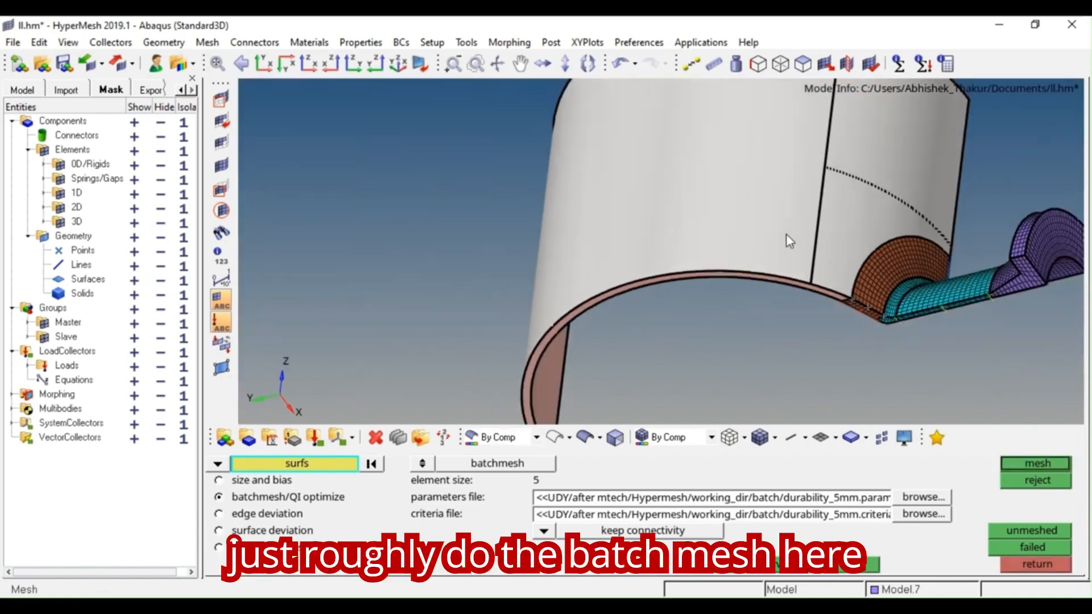
{"action": "mouse_move", "coordinate": [759, 170]}
{"action": "left_mouse_down", "text": "ctrl"}
{"action": "mouse_move", "coordinate": [843, 189]}
{"action": "mouse_move", "coordinate": [825, 212]}
{"action": "left_mouse_up", "text": "ctrl"}
{"action": "middle_click", "coordinate": [824, 212]}
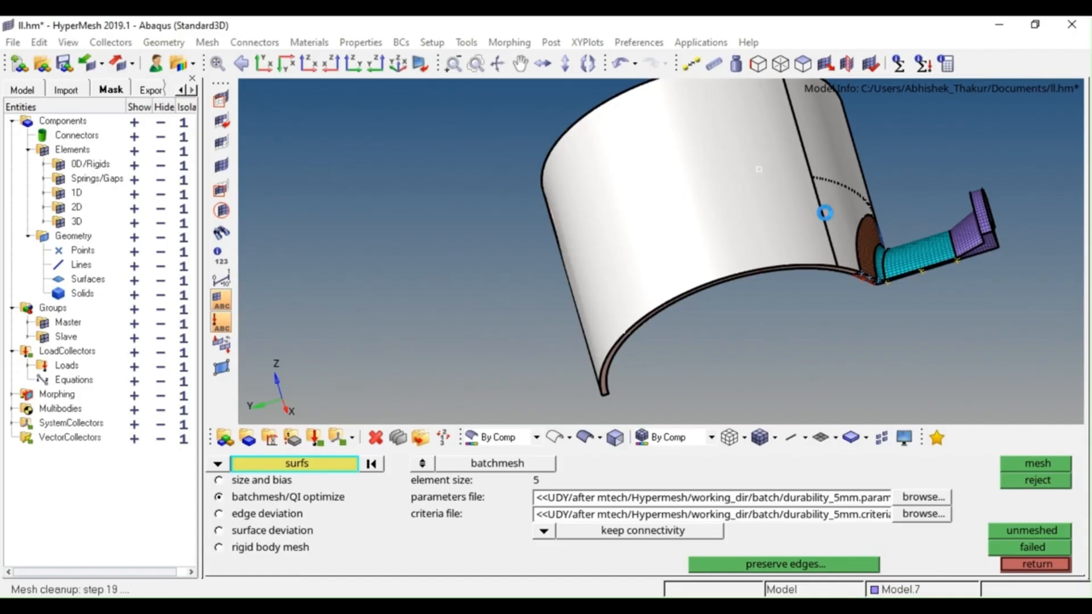
- Restore the saved view1 with its mask so only the quarter model is displayed
{"action": "scroll", "coordinate": [824, 213], "scroll_direction": "up", "scroll_amount": 6}
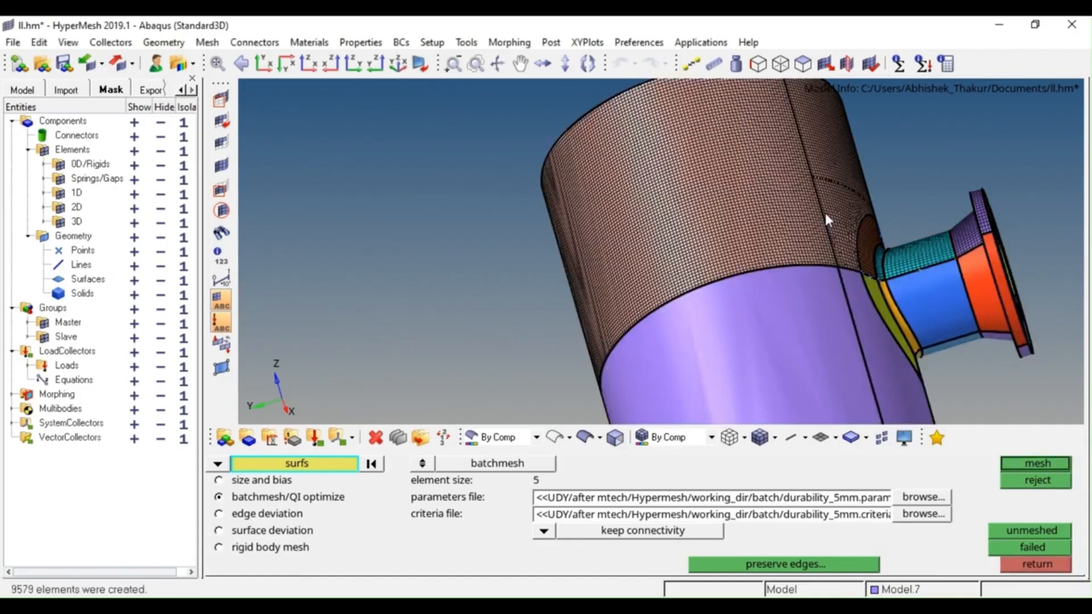
{"action": "key", "text": "v"}
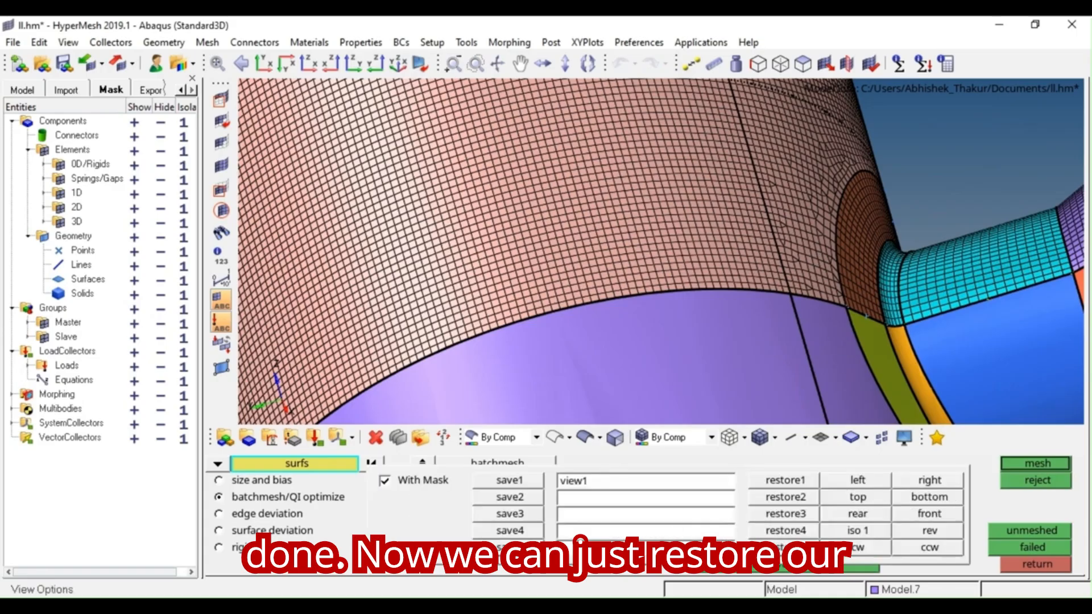
{"action": "left_click", "coordinate": [785, 481]}
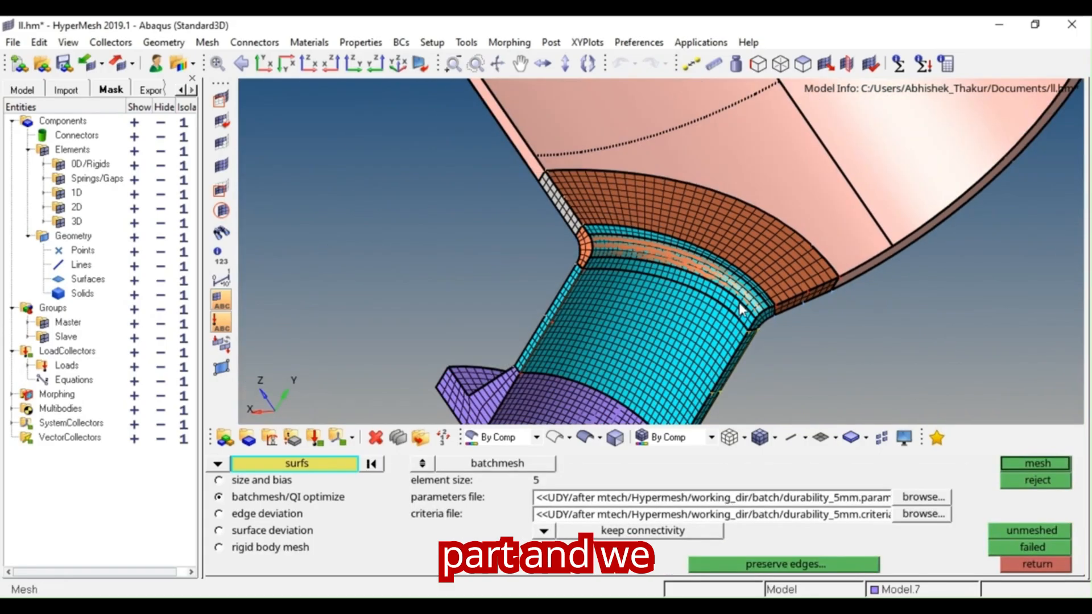
- Inspect the shell's batch mesh around its junction with the meshed segment for matching nodes, then close the mesh command
{"action": "left_click_drag", "start_coordinate": [739, 250], "coordinate": [573, 243], "text": "ctrl"}
{"action": "scroll", "coordinate": [707, 260], "scroll_direction": "up", "scroll_amount": 3}
{"action": "scroll", "coordinate": [736, 244], "scroll_direction": "up", "scroll_amount": 4}
{"action": "scroll", "coordinate": [738, 234], "scroll_direction": "down", "scroll_amount": 3}
{"action": "scroll", "coordinate": [572, 242], "scroll_direction": "up", "scroll_amount": 4}
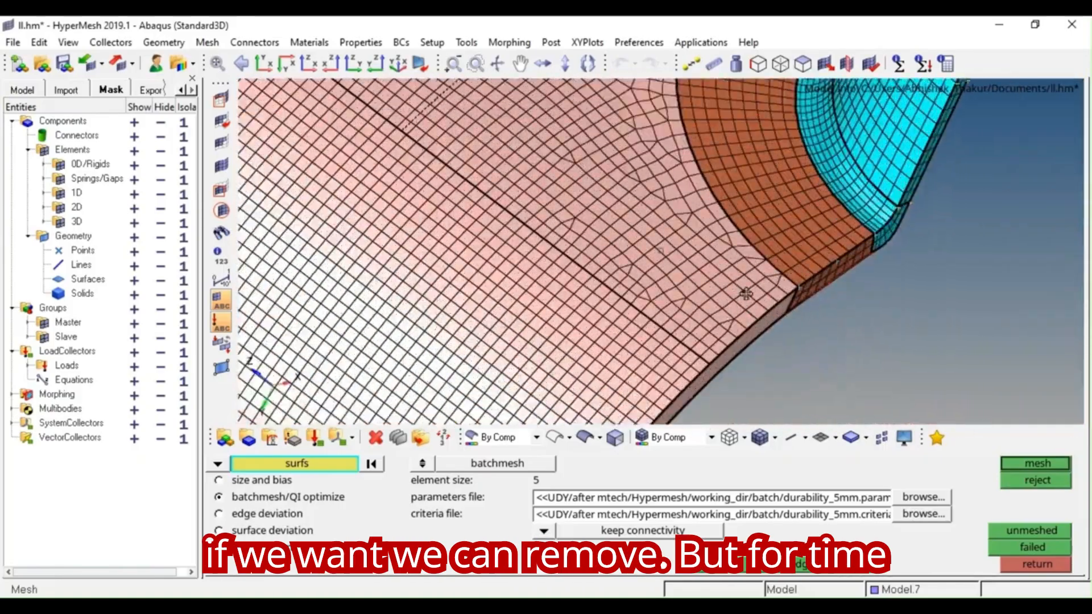
{"action": "left_click_drag", "start_coordinate": [611, 288], "coordinate": [635, 267], "text": "ctrl"}
{"action": "scroll", "coordinate": [766, 241], "scroll_direction": "down", "scroll_amount": 3}
{"action": "right_click_drag", "start_coordinate": [635, 264], "coordinate": [746, 242], "text": "ctrl"}
{"action": "left_click_drag", "start_coordinate": [734, 271], "coordinate": [752, 289], "text": "ctrl"}
{"action": "scroll", "coordinate": [775, 276], "scroll_direction": "up", "scroll_amount": 2}
{"action": "scroll", "coordinate": [797, 268], "scroll_direction": "down", "scroll_amount": 3}
{"action": "right_click_drag", "start_coordinate": [751, 285], "coordinate": [815, 272], "text": "ctrl"}
{"action": "scroll", "coordinate": [790, 261], "scroll_direction": "up", "scroll_amount": 3}
{"action": "scroll", "coordinate": [842, 278], "scroll_direction": "up", "scroll_amount": 3}
{"action": "scroll", "coordinate": [841, 270], "scroll_direction": "up", "scroll_amount": 3}
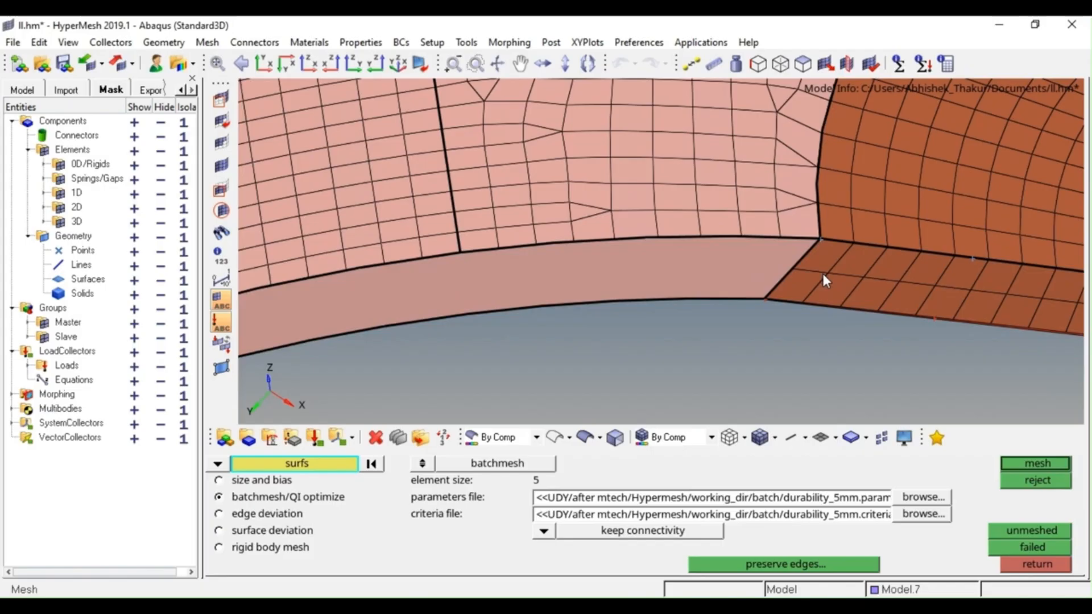
{"action": "scroll", "coordinate": [824, 274], "scroll_direction": "down", "scroll_amount": 5}
{"action": "key", "text": "Escape"}
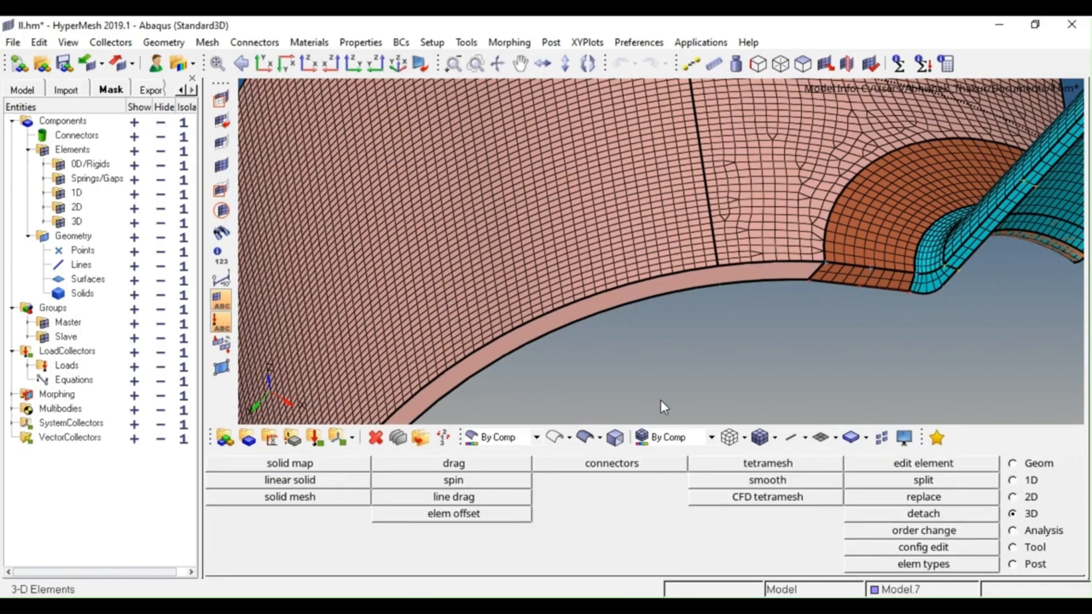
- Suppress the lengthwise split edge on the shell's inner surface by toggling it with a tolerance of 1.000
{"action": "scroll", "coordinate": [682, 268], "scroll_direction": "down", "scroll_amount": 2}
{"action": "left_click_drag", "start_coordinate": [674, 247], "coordinate": [665, 193], "text": "ctrl"}
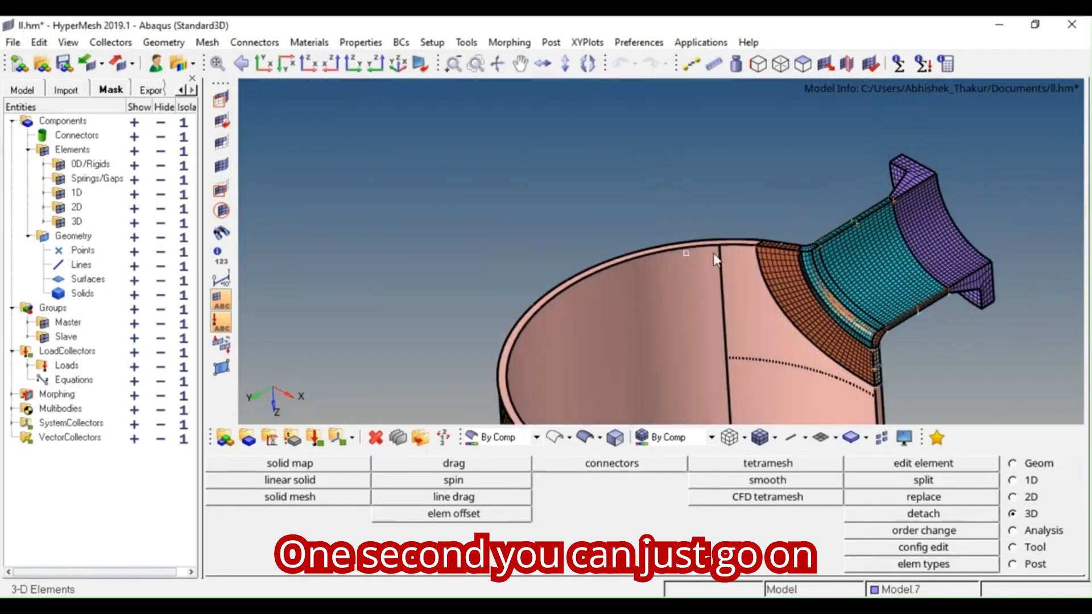
{"action": "right_click_drag", "start_coordinate": [739, 351], "coordinate": [742, 278], "text": "ctrl"}
{"action": "scroll", "coordinate": [742, 278], "scroll_direction": "up", "scroll_amount": 1, "text": "ctrl"}
{"action": "key", "text": "F11"}
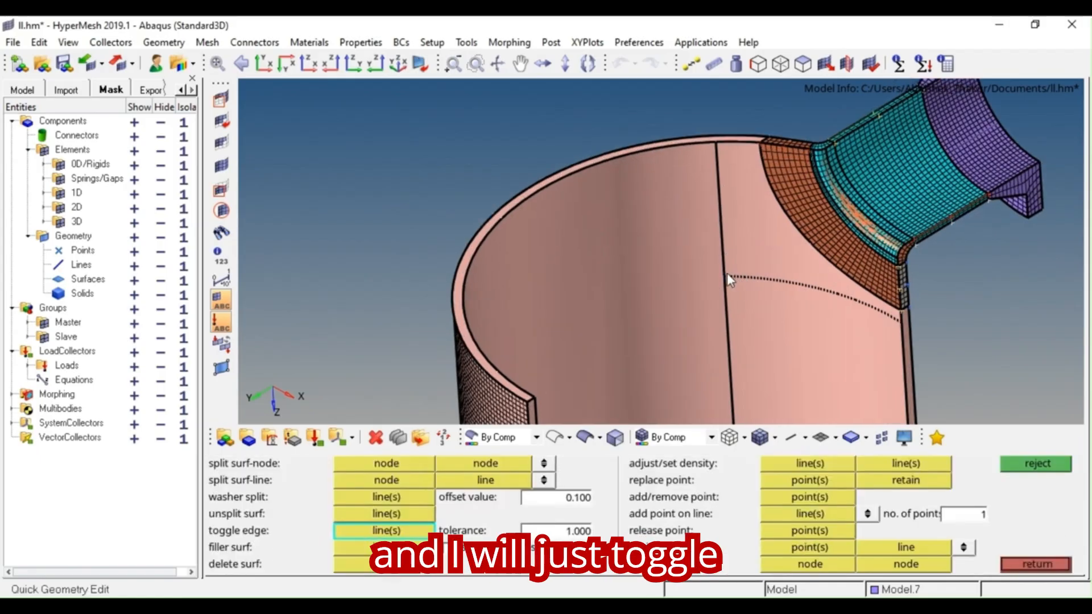
{"action": "left_click", "coordinate": [723, 272]}
{"action": "scroll", "coordinate": [727, 302], "scroll_direction": "down", "scroll_amount": 3}
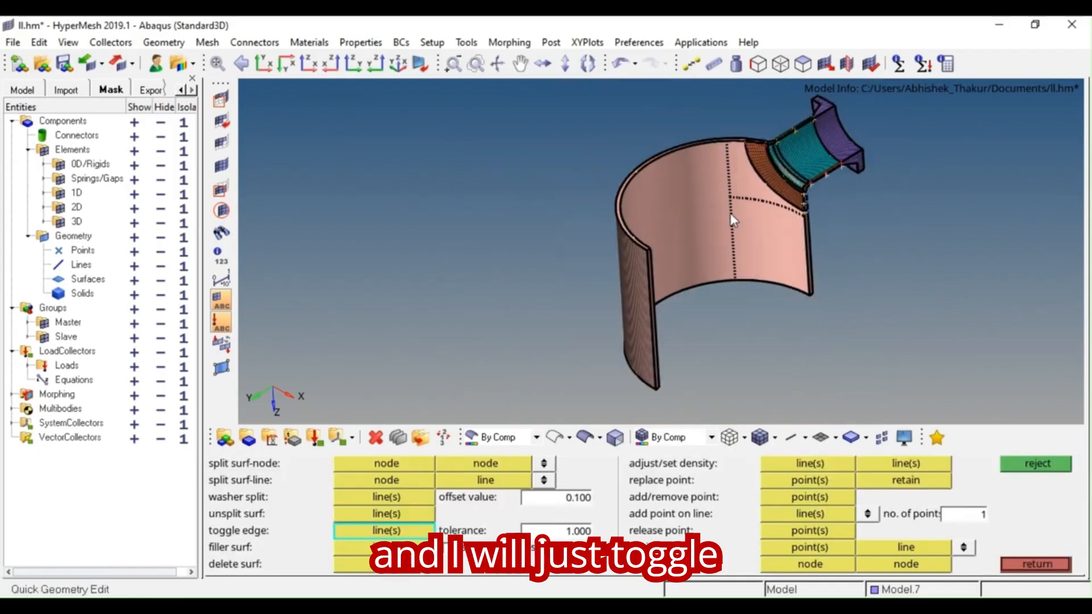
{"action": "left_click_drag", "start_coordinate": [702, 291], "coordinate": [772, 238], "text": "ctrl"}
{"action": "key", "text": "Escape"}
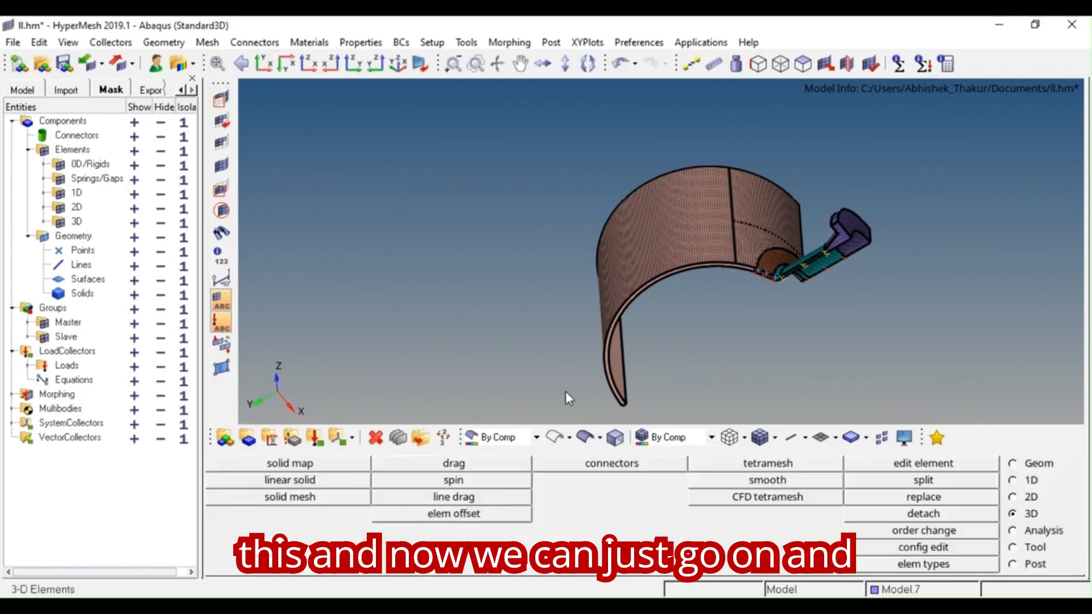
- Start a general solid map and select the shell's outer mesh by face as the elements to drag
{"action": "left_click", "coordinate": [328, 469]}
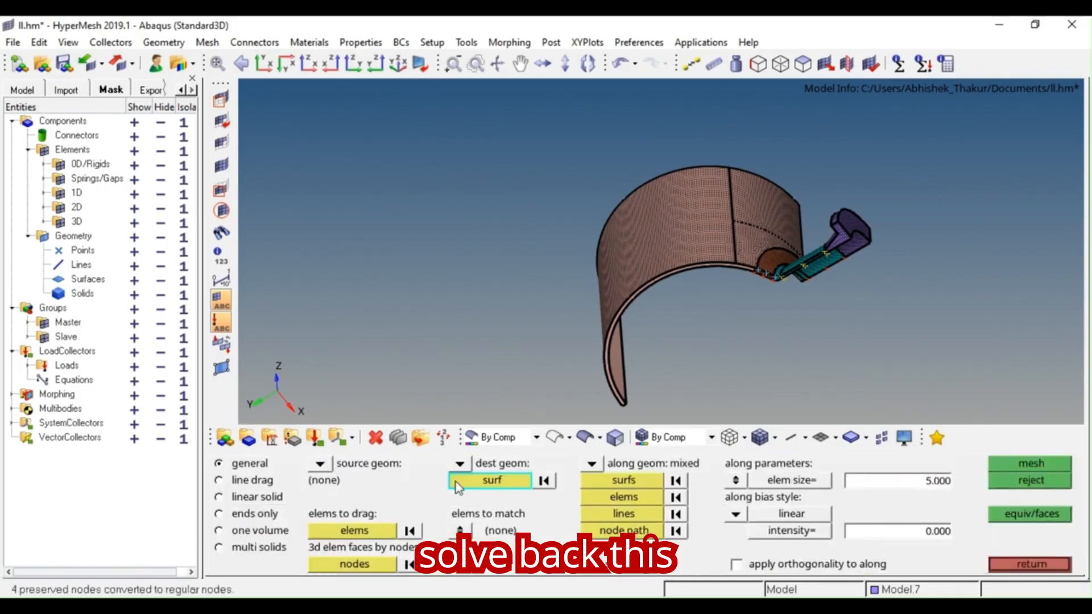
{"action": "left_click", "coordinate": [372, 527]}
{"action": "scroll", "coordinate": [676, 250], "scroll_direction": "up", "scroll_amount": 3}
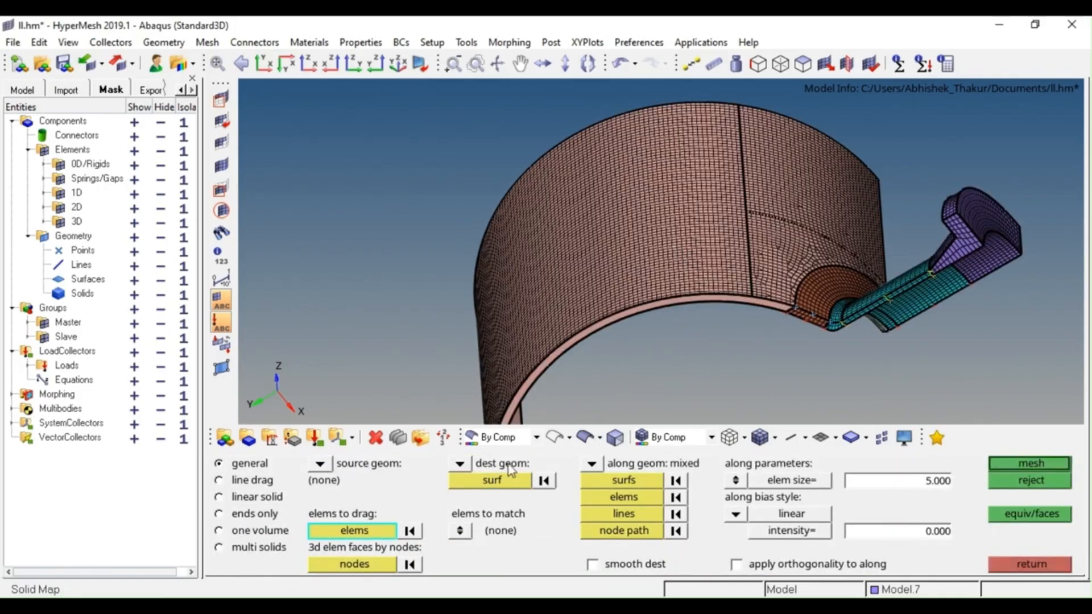
{"action": "left_click", "coordinate": [382, 530]}
{"action": "left_click", "coordinate": [568, 463]}
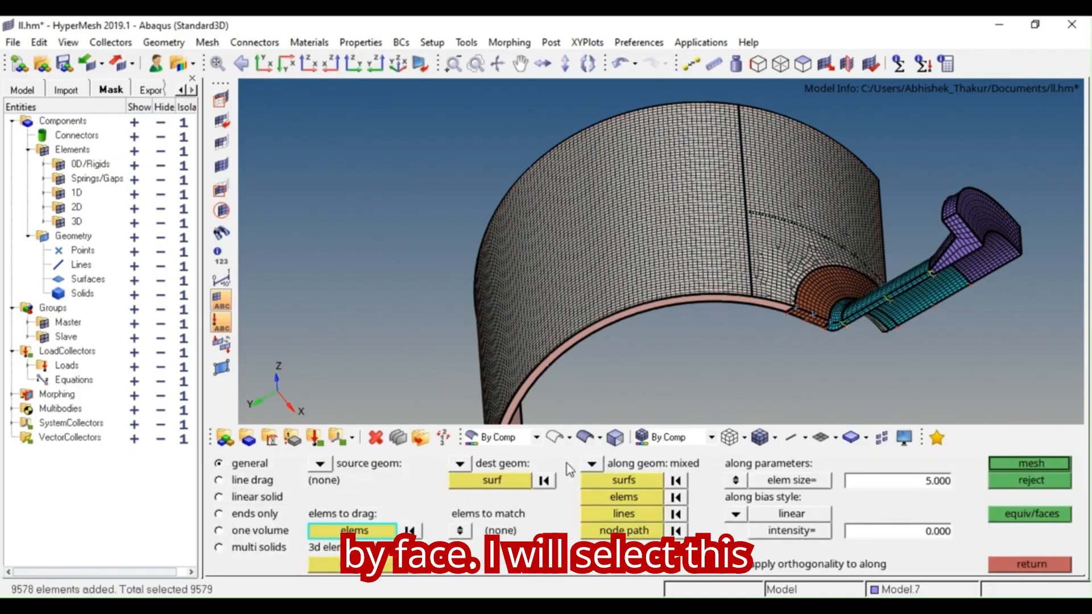
- Set the shell's inner surface as the solid map destination and display the geometry as wireframe
{"action": "left_click", "coordinate": [508, 482]}
{"action": "left_click_drag", "start_coordinate": [692, 285], "coordinate": [700, 407], "text": "ctrl"}
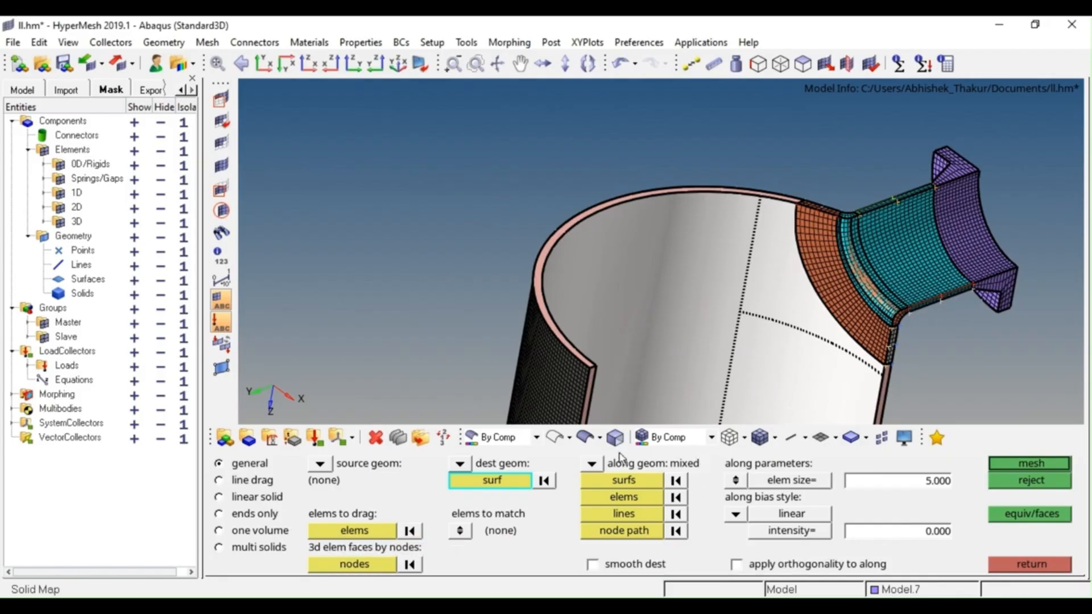
{"action": "left_click", "coordinate": [561, 438]}
{"action": "right_click_drag", "start_coordinate": [786, 278], "coordinate": [746, 296], "text": "ctrl"}
{"action": "scroll", "coordinate": [752, 242], "scroll_direction": "up", "scroll_amount": 4}
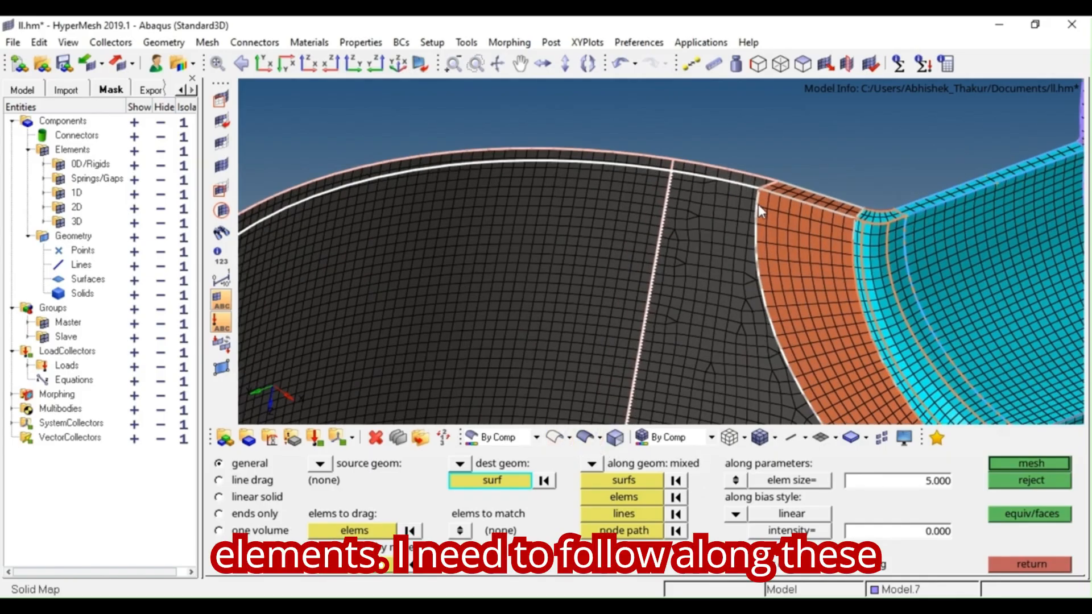
{"action": "left_click_drag", "start_coordinate": [759, 204], "coordinate": [691, 288], "text": "ctrl"}
{"action": "scroll", "coordinate": [801, 226], "scroll_direction": "up", "scroll_amount": 4}
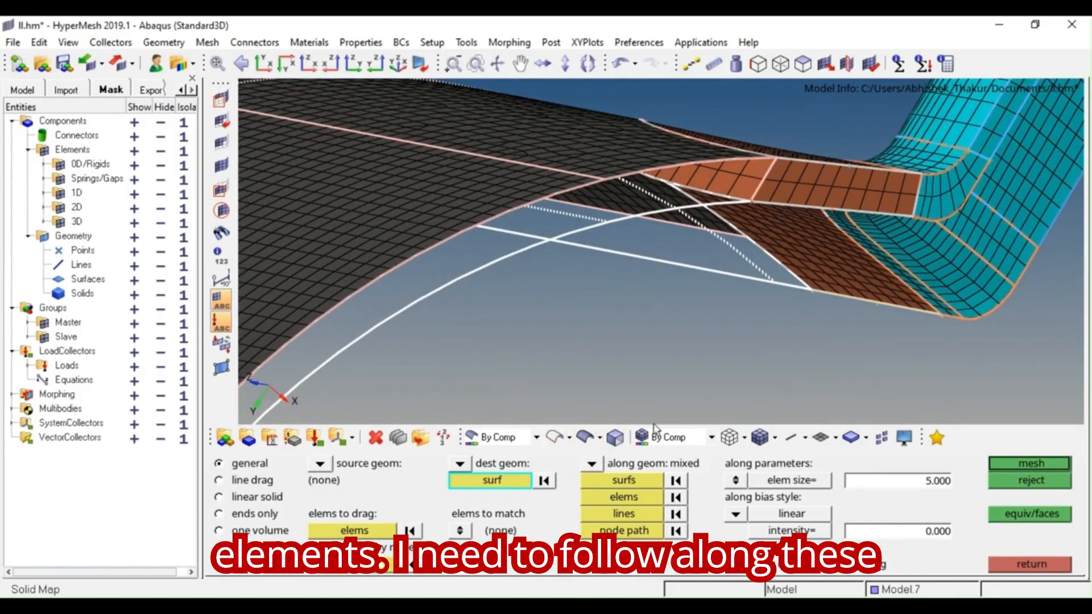
{"action": "left_click", "coordinate": [607, 496]}
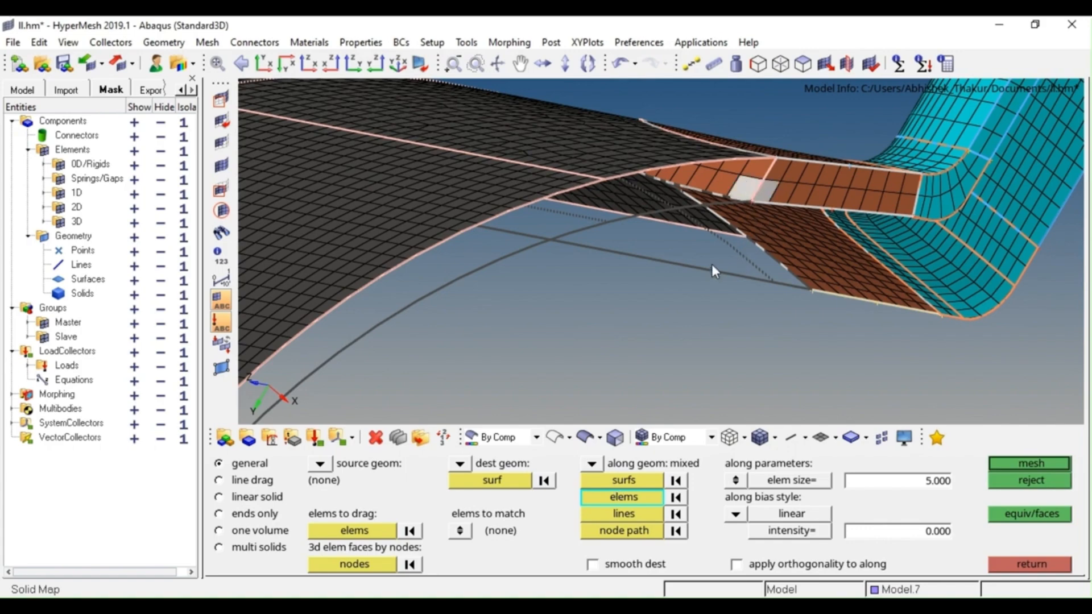
{"action": "key", "text": "Escape"}
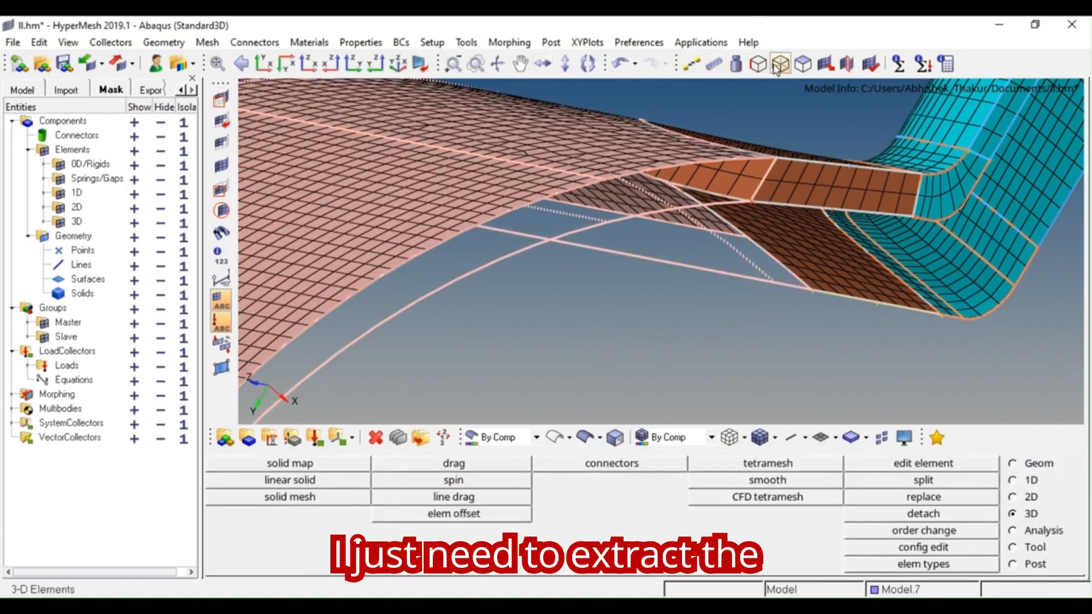
- Extract the faces of the displayed solid elements and close the faces command
{"action": "left_click", "coordinate": [799, 66]}
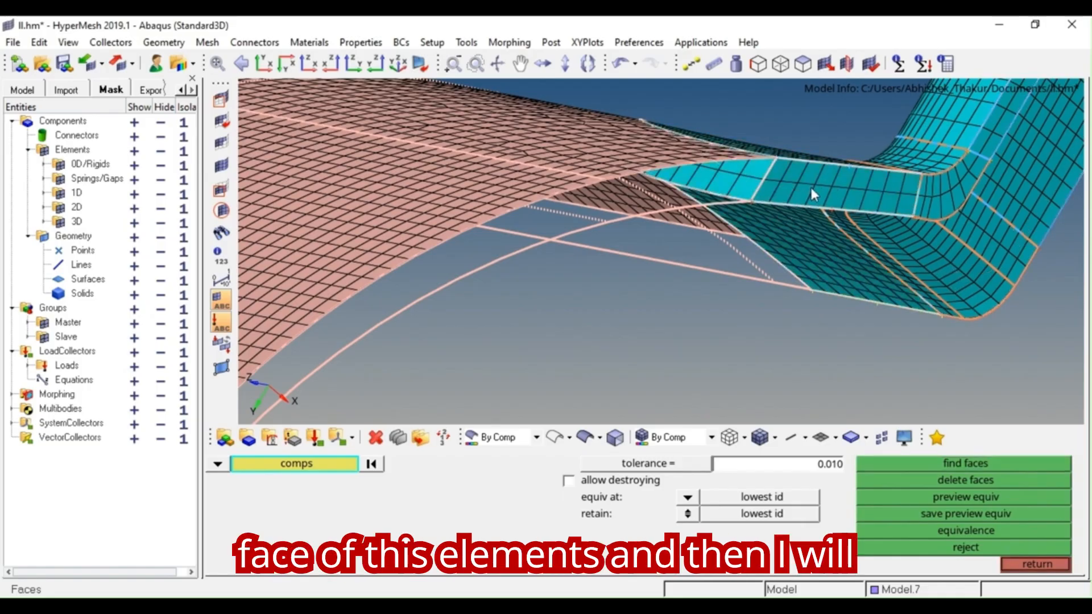
{"action": "key", "text": "Escape"}
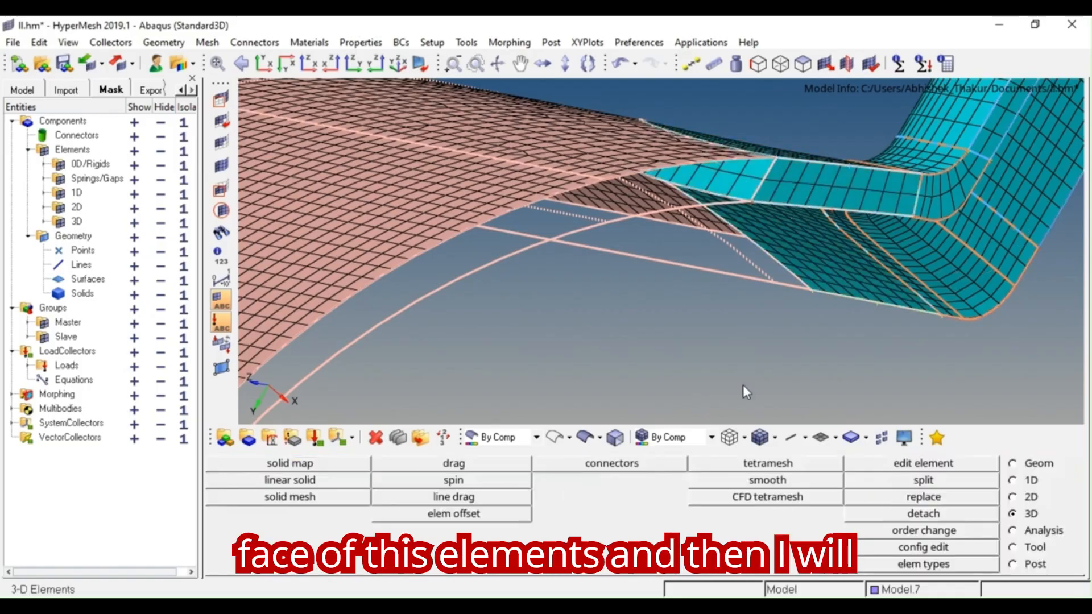
- Restart the general solid map and select the shell's outer mesh by face as the elements to drag
{"action": "left_click", "coordinate": [293, 466]}
{"action": "scroll", "coordinate": [507, 319], "scroll_direction": "down", "scroll_amount": 3, "text": "ctrl"}
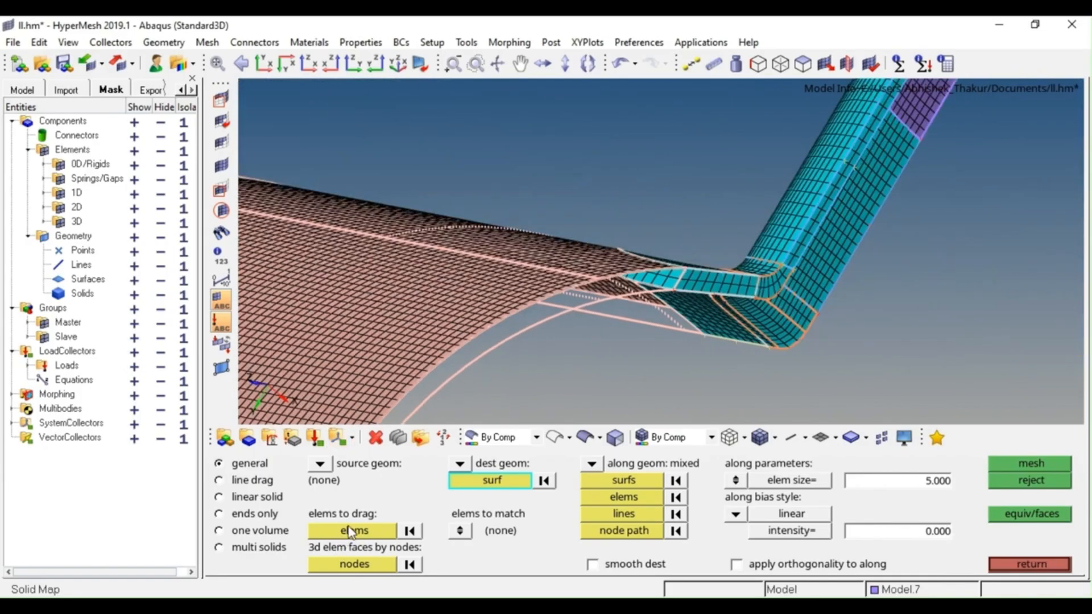
{"action": "left_click", "coordinate": [351, 531]}
{"action": "left_click", "coordinate": [387, 526]}
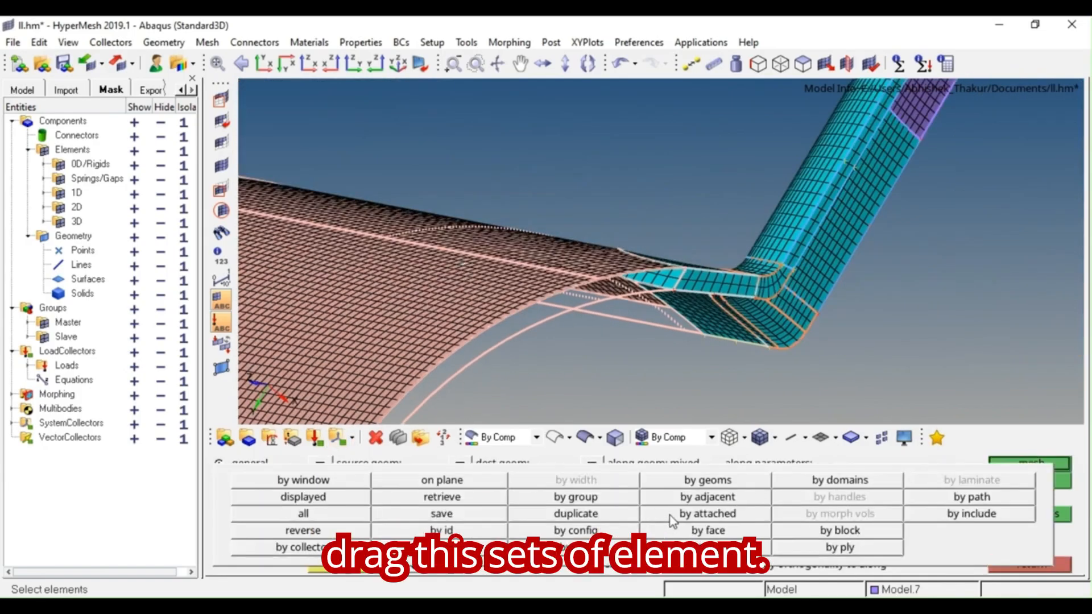
{"action": "left_click", "coordinate": [712, 528]}
- Set the shell's inner surface as the destination geometry of the solid map
{"action": "left_click", "coordinate": [510, 483]}
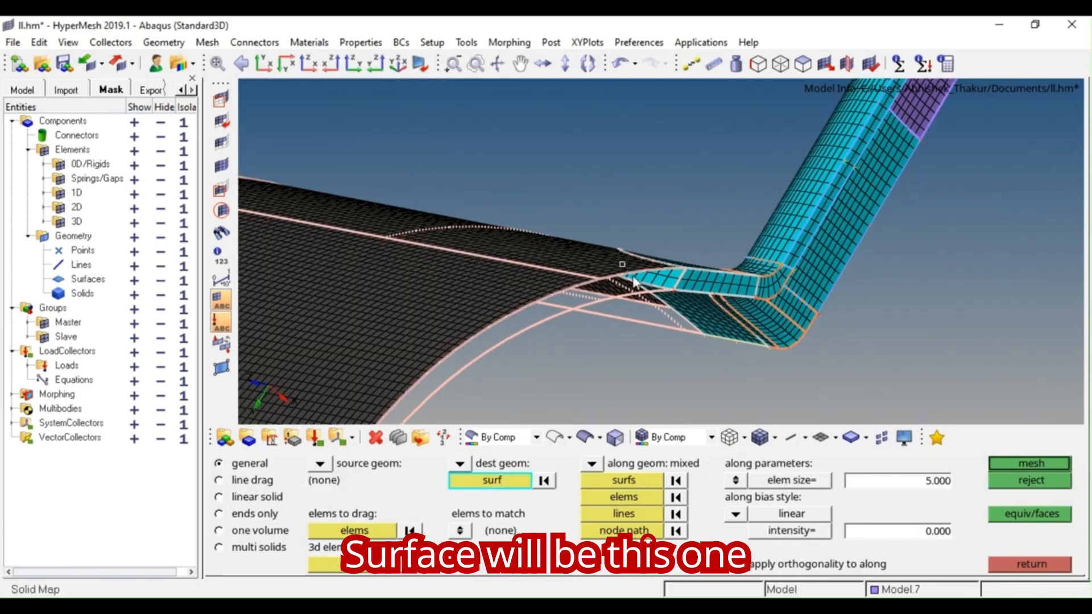
{"action": "left_click_drag", "start_coordinate": [625, 267], "coordinate": [619, 217], "text": "ctrl"}
{"action": "left_click", "coordinate": [652, 252]}
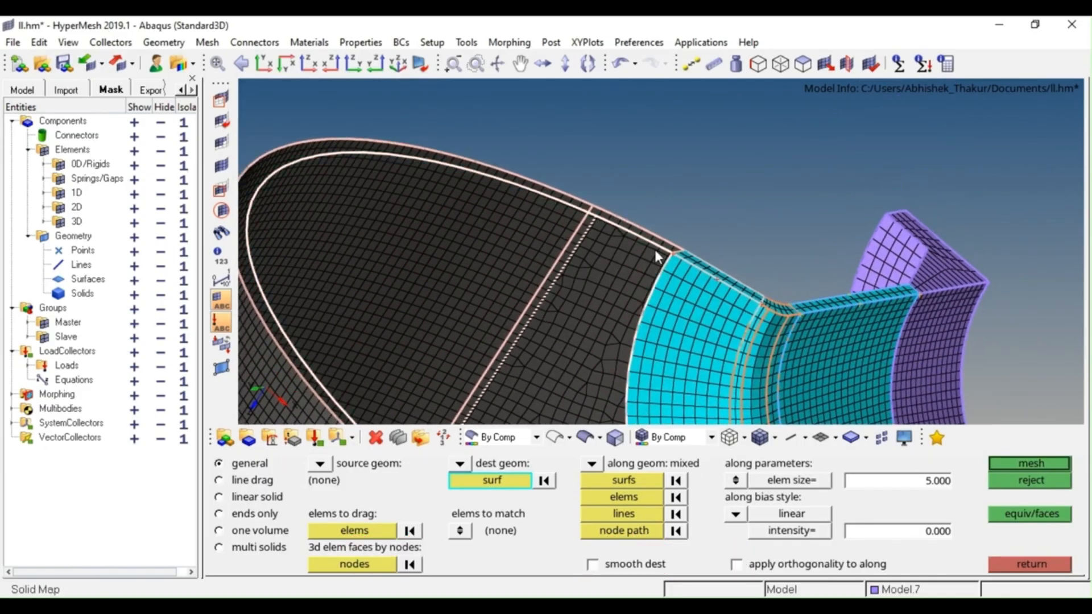
{"action": "scroll", "coordinate": [656, 253], "scroll_direction": "down", "scroll_amount": 3, "text": "ctrl"}
{"action": "left_click", "coordinate": [655, 252], "text": "ctrl"}
- Select the face elements on the meshed segment's curved side by face as the along elements
{"action": "left_click", "coordinate": [620, 495]}
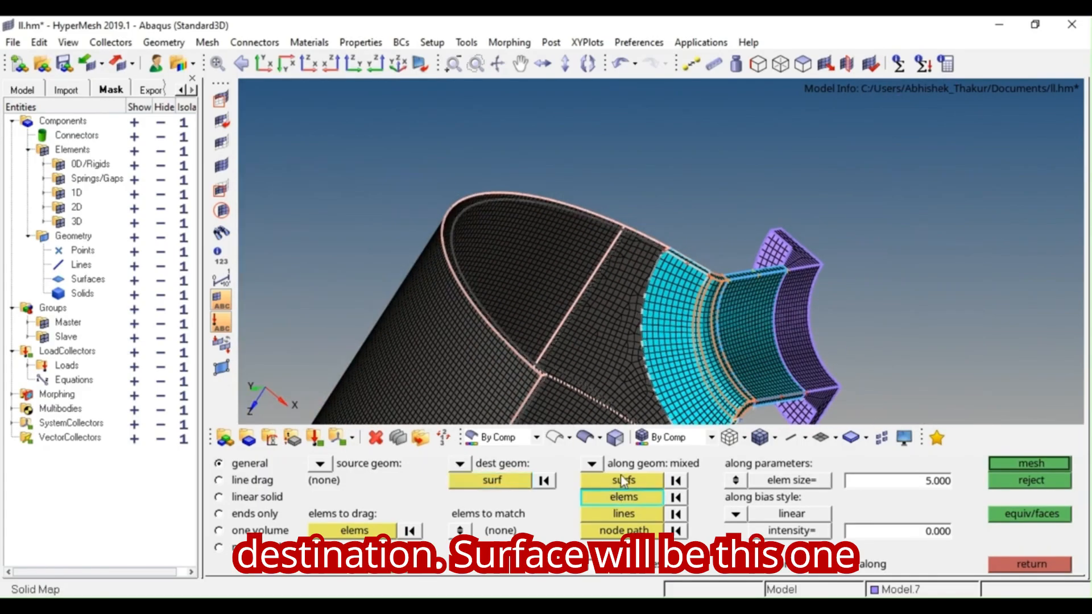
{"action": "scroll", "coordinate": [656, 228], "scroll_direction": "up", "scroll_amount": 3}
{"action": "left_click_drag", "start_coordinate": [660, 263], "coordinate": [616, 224], "text": "ctrl"}
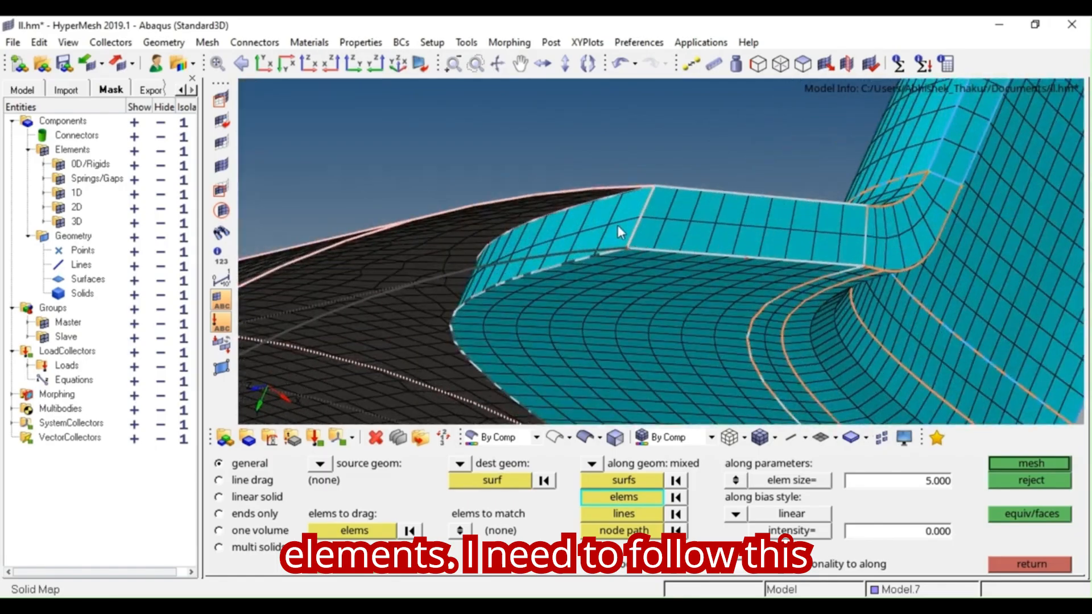
{"action": "left_click", "coordinate": [606, 500]}
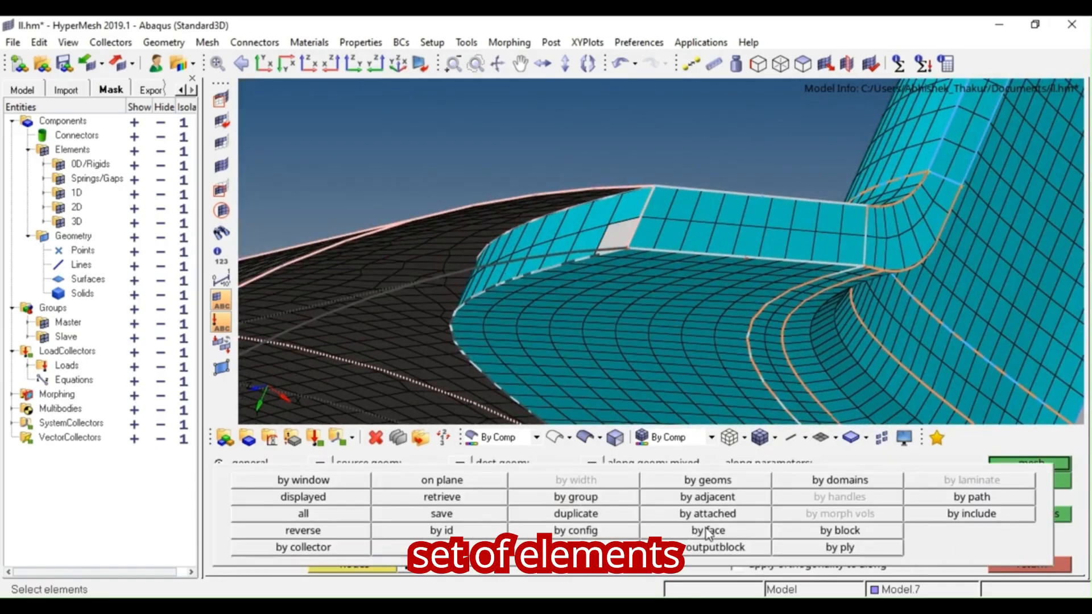
{"action": "left_click", "coordinate": [706, 528]}
- Select the remaining shell's narrow thickness surfaces along its open edges as the along surfaces
{"action": "scroll", "coordinate": [654, 270], "scroll_direction": "down", "scroll_amount": 4, "text": "ctrl"}
{"action": "left_click_drag", "start_coordinate": [640, 296], "coordinate": [599, 437], "text": "ctrl"}
{"action": "left_click", "coordinate": [583, 438]}
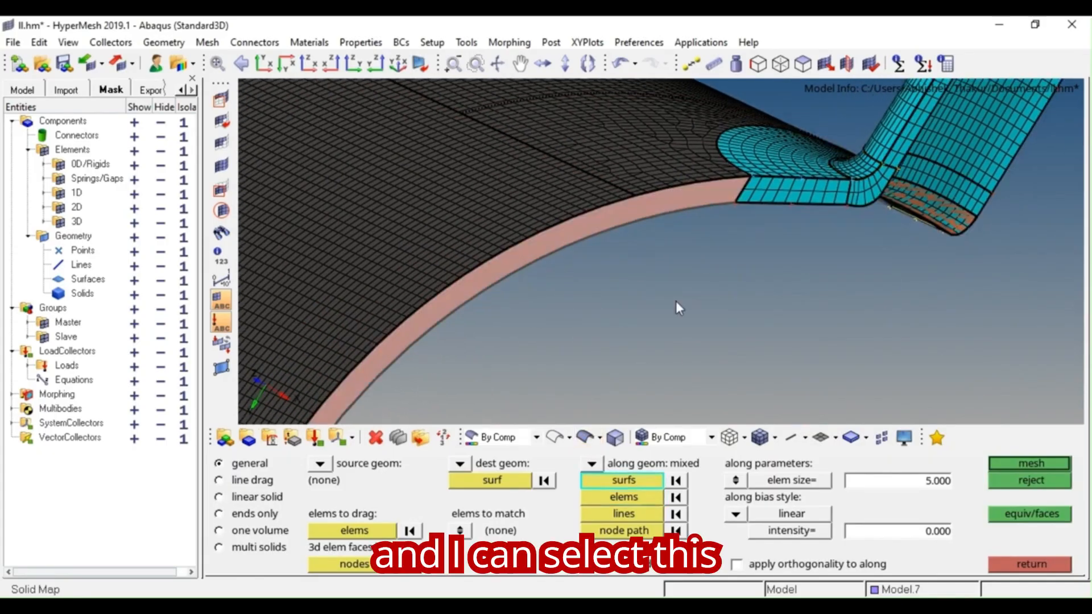
{"action": "mouse_move", "coordinate": [672, 204]}
{"action": "left_mouse_down", "text": "ctrl"}
{"action": "mouse_move", "coordinate": [783, 153]}
{"action": "mouse_move", "coordinate": [616, 278]}
{"action": "mouse_move", "coordinate": [591, 211]}
{"action": "mouse_move", "coordinate": [633, 223]}
{"action": "mouse_move", "coordinate": [658, 268]}
{"action": "mouse_move", "coordinate": [690, 267]}
{"action": "mouse_move", "coordinate": [682, 279]}
{"action": "mouse_move", "coordinate": [683, 195]}
{"action": "mouse_move", "coordinate": [532, 272]}
{"action": "mouse_move", "coordinate": [568, 246]}
{"action": "mouse_move", "coordinate": [594, 297]}
{"action": "mouse_move", "coordinate": [703, 342]}
{"action": "mouse_move", "coordinate": [671, 349]}
{"action": "left_mouse_up", "text": "ctrl"}
{"action": "scroll", "coordinate": [671, 356], "scroll_direction": "up", "scroll_amount": 3}
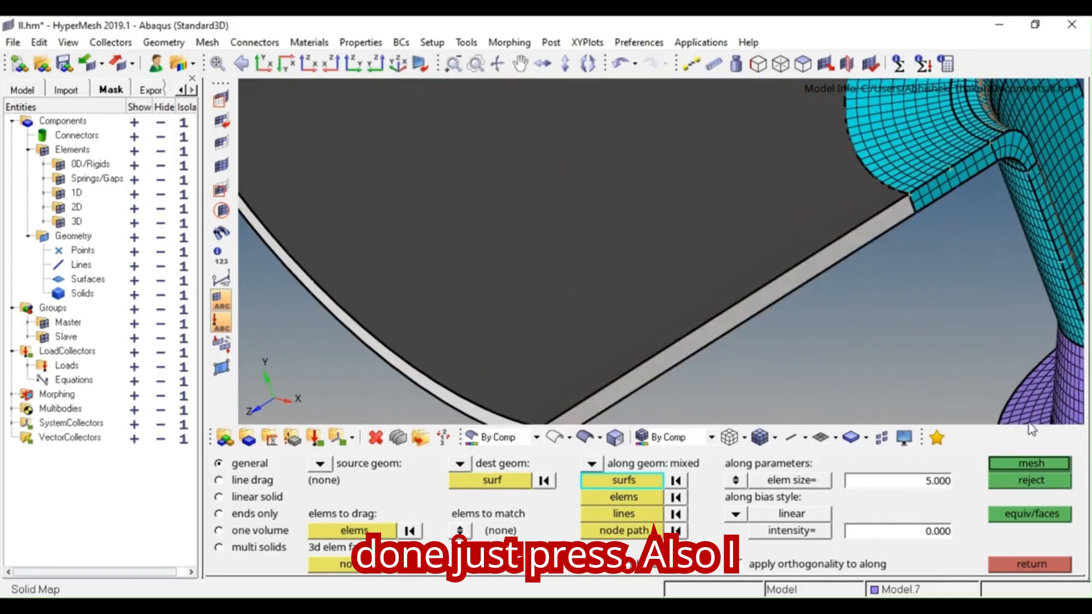
- Generate the solid map hex mesh of the remaining shell, check it from several sides and close the command
{"action": "left_click", "coordinate": [1028, 463]}
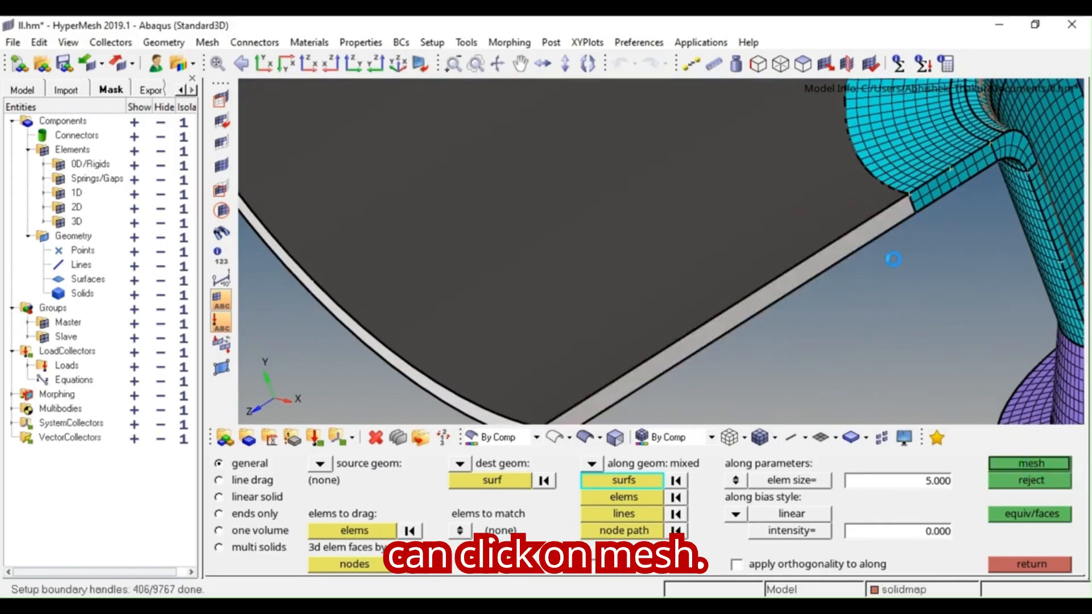
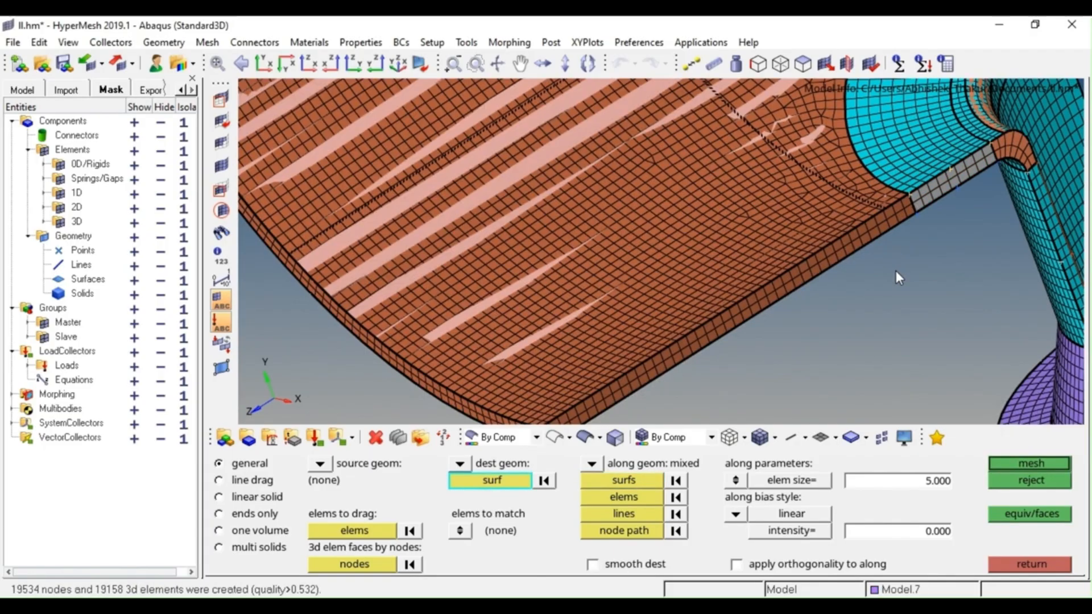
{"action": "scroll", "coordinate": [784, 243], "scroll_direction": "down", "scroll_amount": 7, "text": "ctrl"}
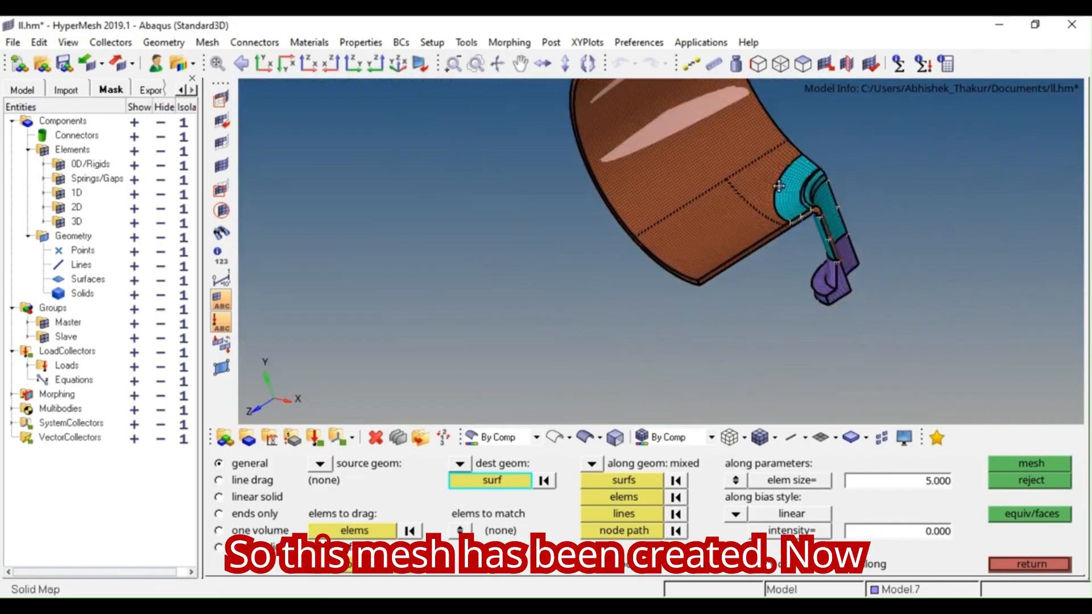
{"action": "left_click_drag", "start_coordinate": [778, 186], "coordinate": [831, 228], "text": "ctrl"}
{"action": "right_click_drag", "start_coordinate": [794, 222], "coordinate": [761, 226], "text": "ctrl"}
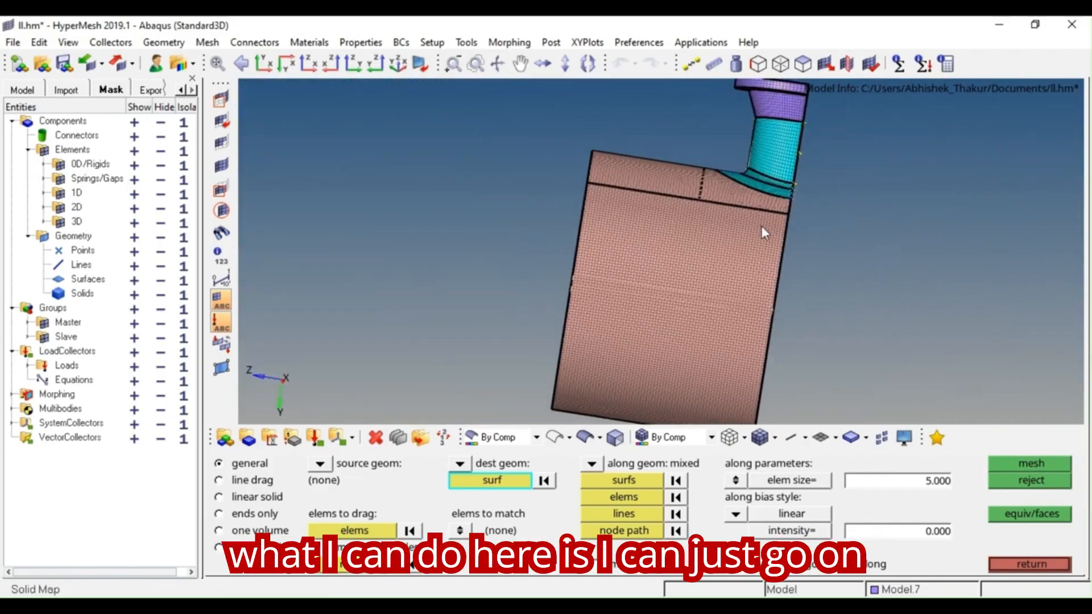
{"action": "key", "text": "Escape"}
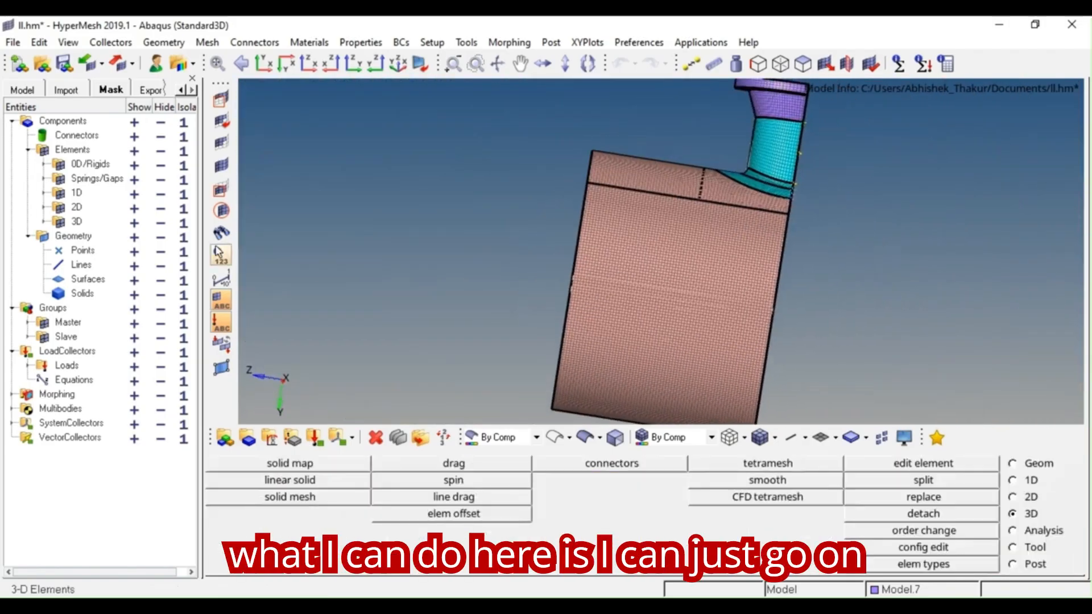
- Isolate the 2D elements and delete all of them
{"action": "left_click", "coordinate": [183, 208]}
{"action": "scroll", "coordinate": [717, 235], "scroll_direction": "down", "scroll_amount": 5}
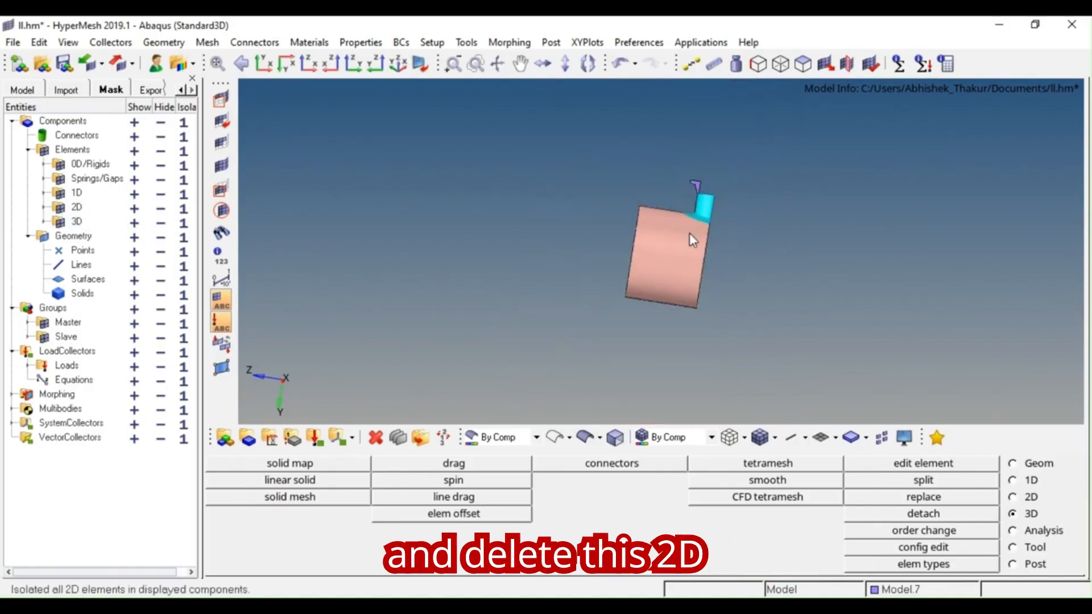
{"action": "key", "text": "F2"}
{"action": "left_click_drag", "start_coordinate": [770, 154], "coordinate": [537, 382], "text": "shift"}
{"action": "middle_click", "coordinate": [681, 268]}
- Display the elements of all components to bring back the complete hex mesh
{"action": "key", "text": "d"}
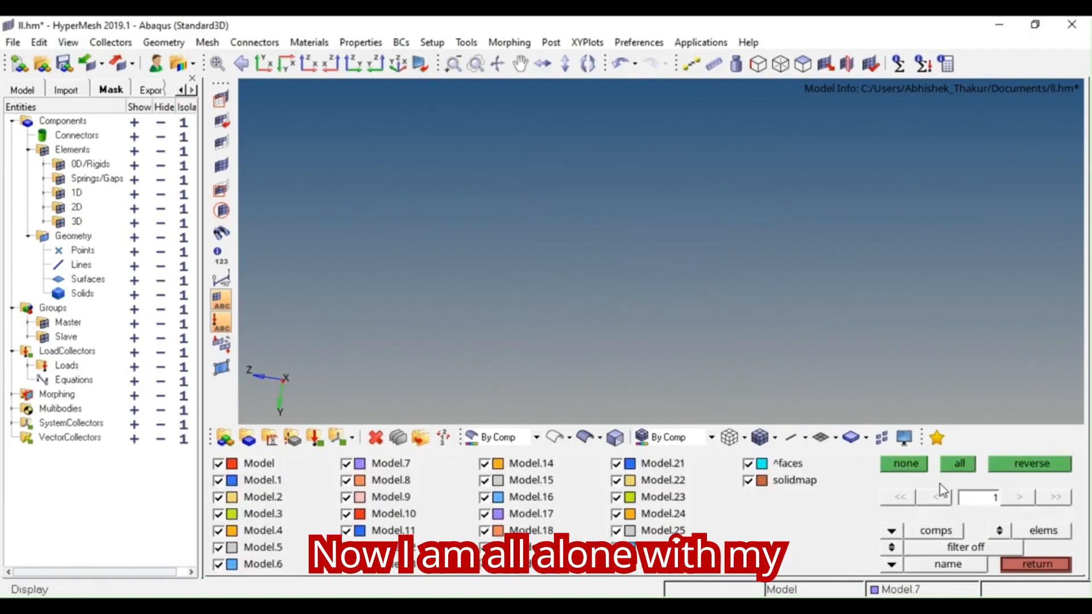
{"action": "left_click", "coordinate": [959, 463]}
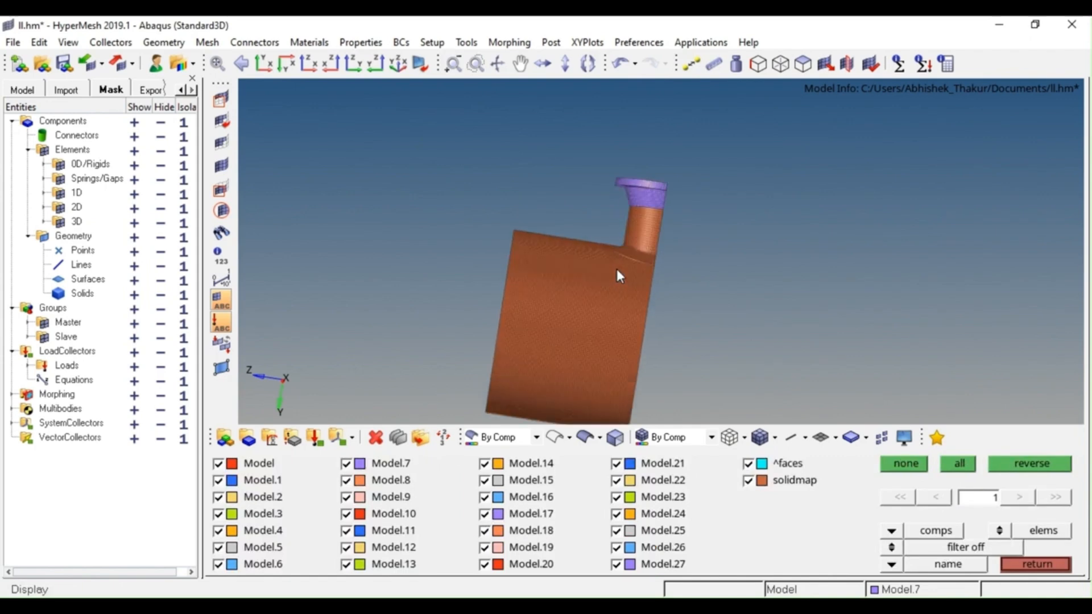
{"action": "left_click_drag", "start_coordinate": [617, 271], "coordinate": [589, 314], "text": "ctrl"}
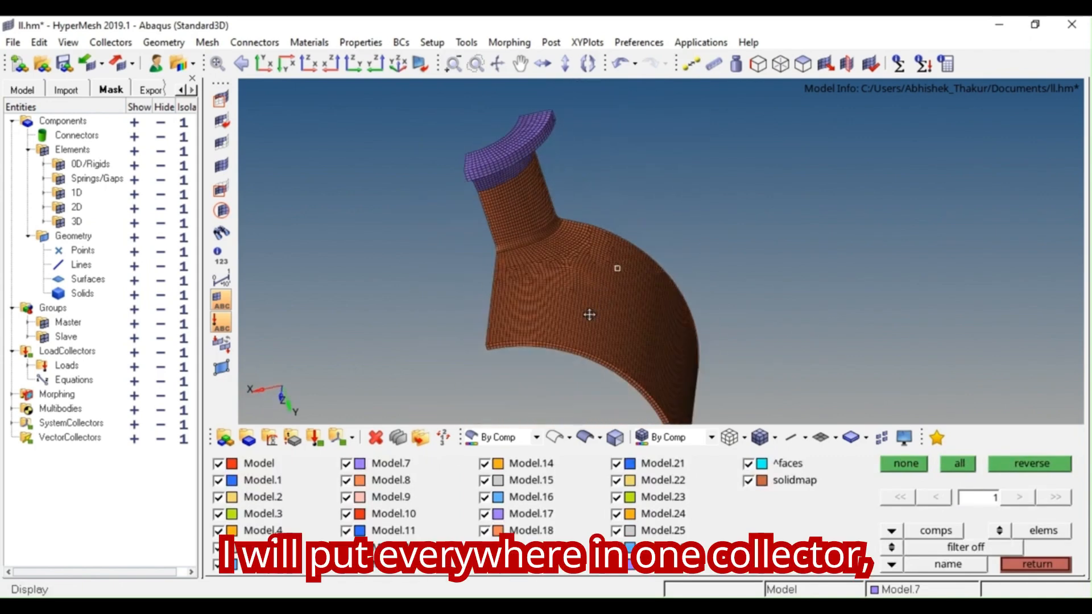
{"action": "right_click_drag", "start_coordinate": [589, 315], "coordinate": [613, 301], "text": "ctrl"}
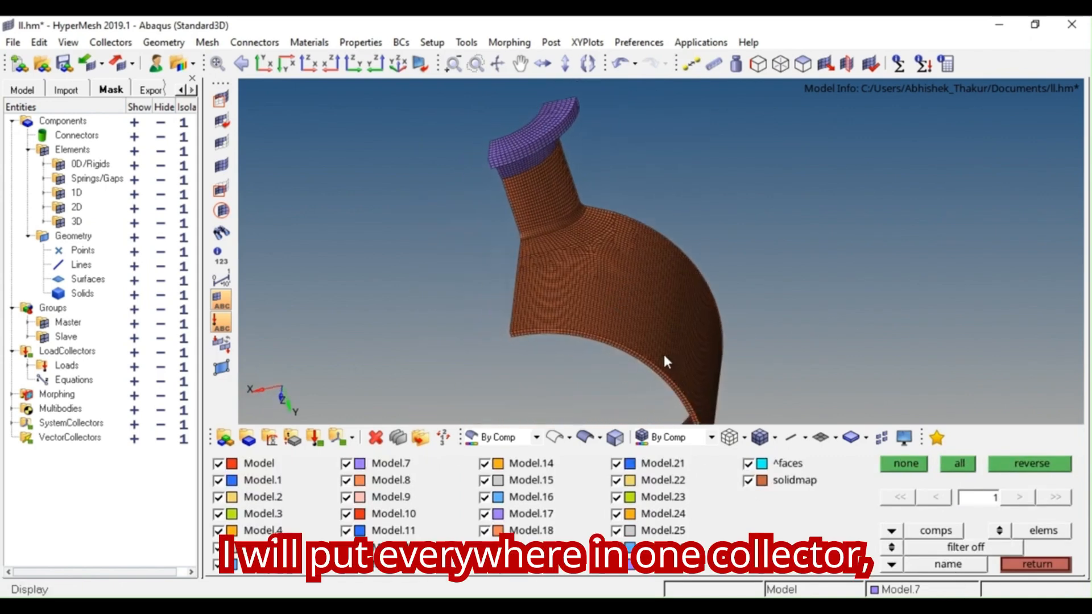
- Create a new component to collect the hex elements
{"action": "left_click", "coordinate": [23, 89]}
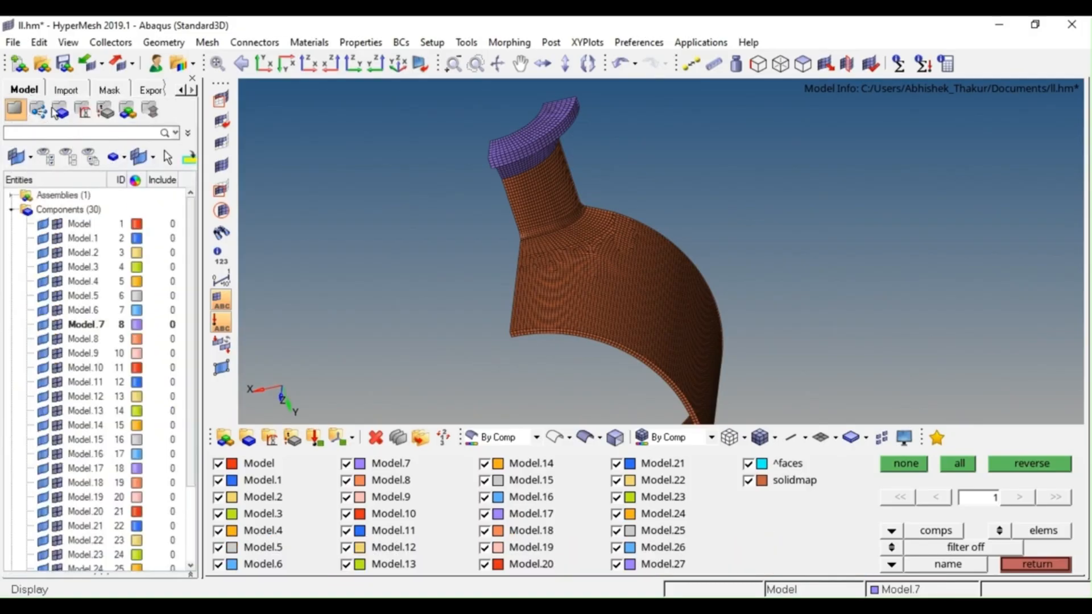
{"action": "left_click", "coordinate": [65, 210]}
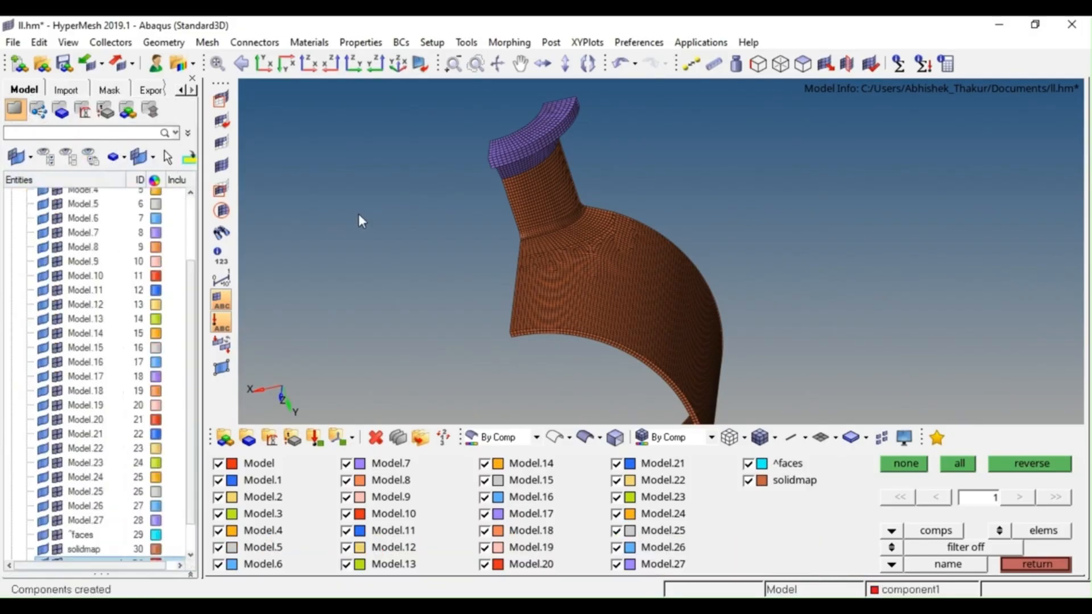
- Delete the extracted ^faces and close the faces command
{"action": "left_click_drag", "start_coordinate": [480, 263], "coordinate": [535, 193], "text": "ctrl"}
{"action": "left_click", "coordinate": [803, 63]}
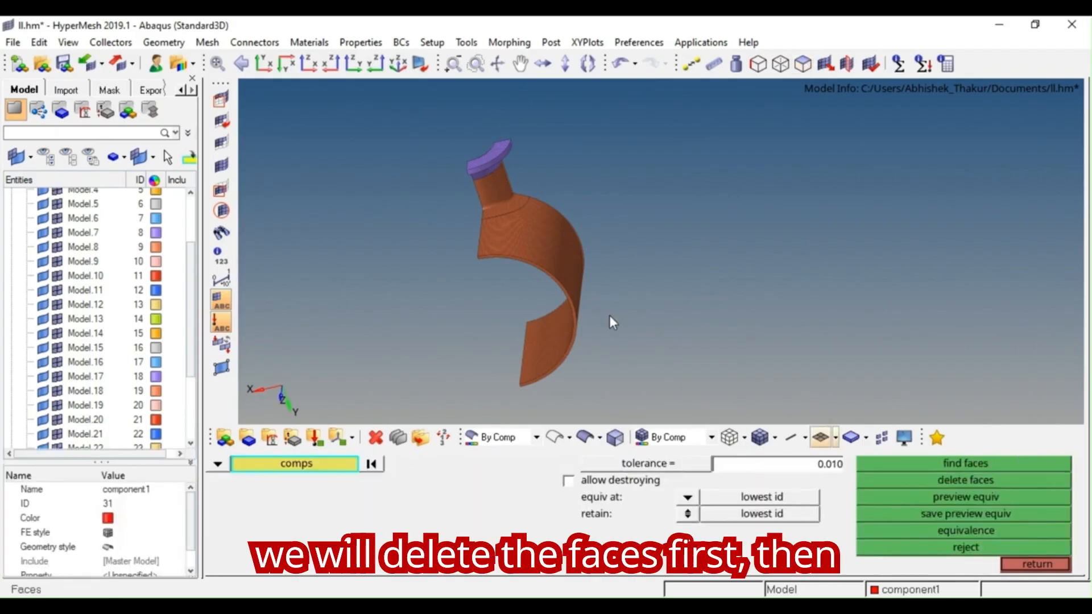
{"action": "right_click_drag", "start_coordinate": [538, 272], "coordinate": [582, 272], "text": "ctrl"}
{"action": "key", "text": "Escape"}
{"action": "key", "text": "shift+F11"}
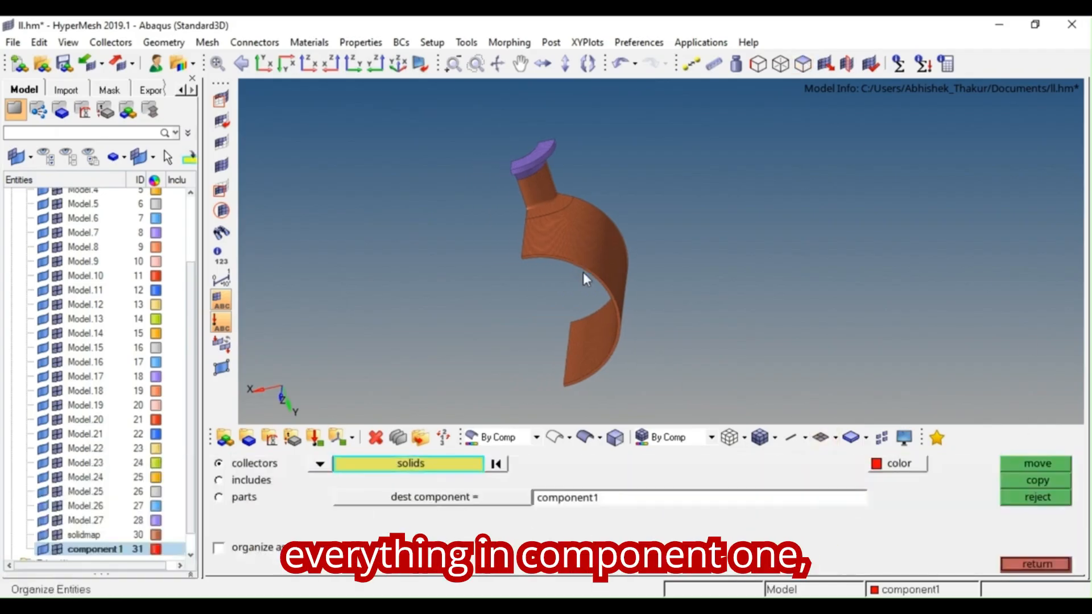
{"action": "scroll", "coordinate": [582, 272], "scroll_direction": "down", "scroll_amount": 4}
{"action": "left_click_drag", "start_coordinate": [636, 210], "coordinate": [429, 391], "text": "shift"}
{"action": "key", "text": "Escape"}
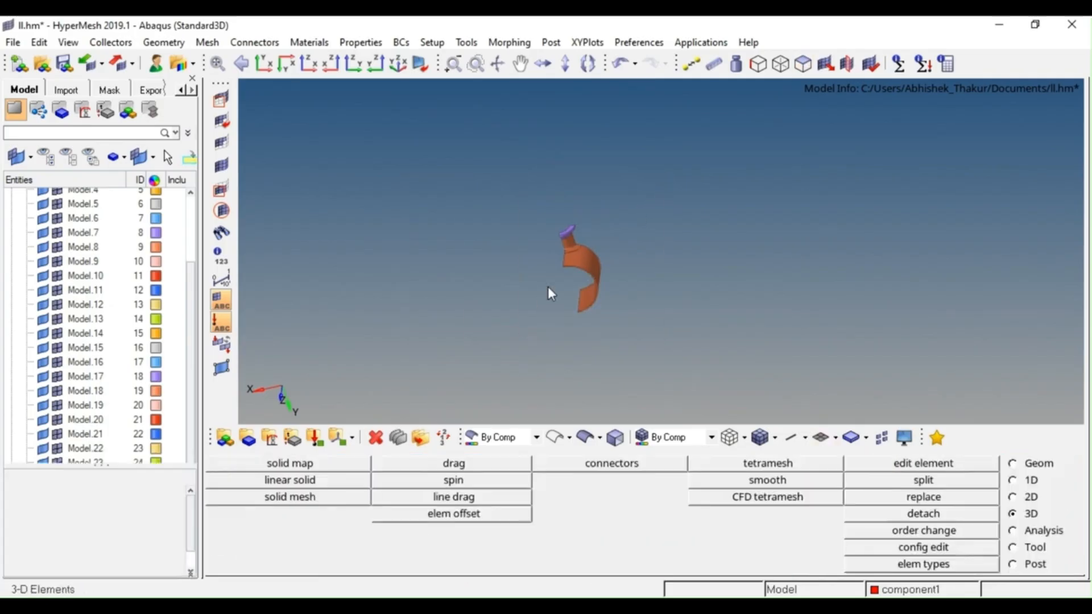
- Organize the displayed elements by moving all of them into component1
{"action": "key", "text": "shift+F11"}
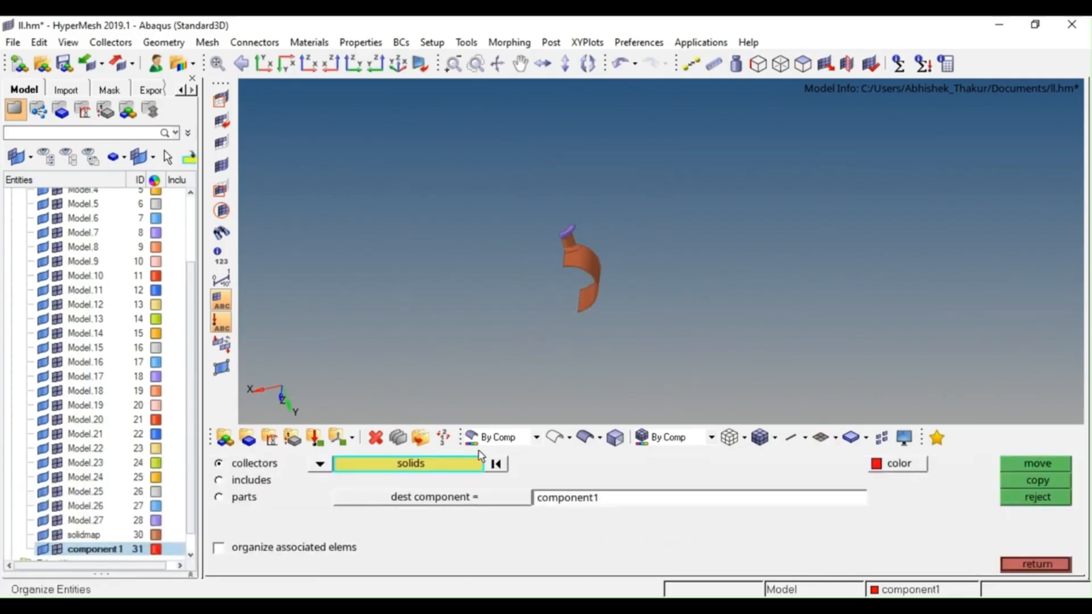
{"action": "scroll", "coordinate": [619, 259], "scroll_direction": "up", "scroll_amount": 4}
{"action": "key", "text": "e"}
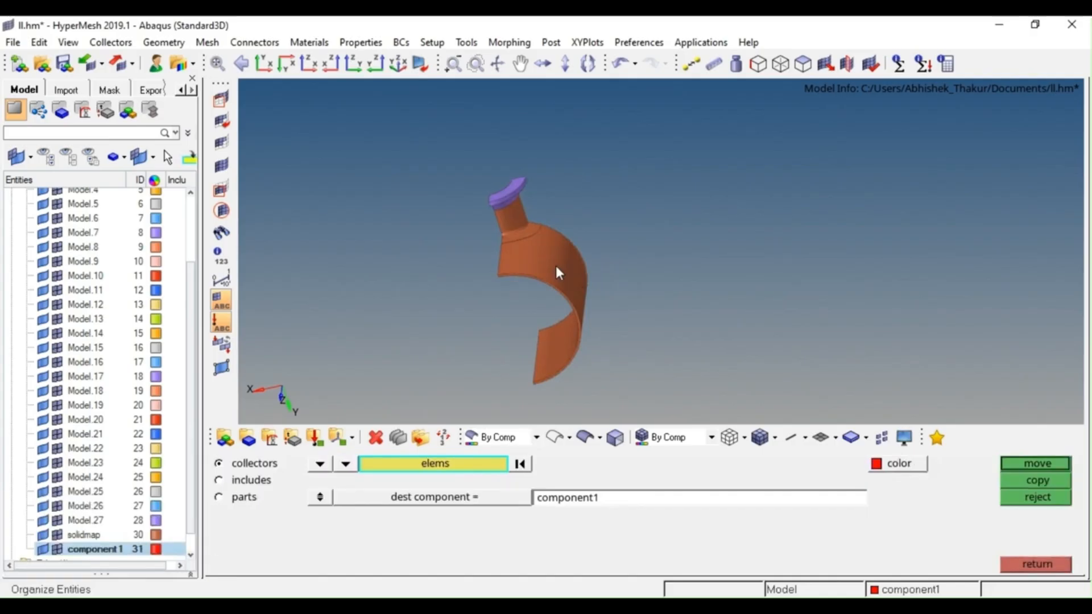
{"action": "scroll", "coordinate": [556, 266], "scroll_direction": "down", "scroll_amount": 2}
{"action": "left_click_drag", "start_coordinate": [660, 158], "coordinate": [447, 426], "text": "shift"}
{"action": "middle_click", "coordinate": [550, 282]}
{"action": "scroll", "coordinate": [548, 268], "scroll_direction": "up", "scroll_amount": 5}
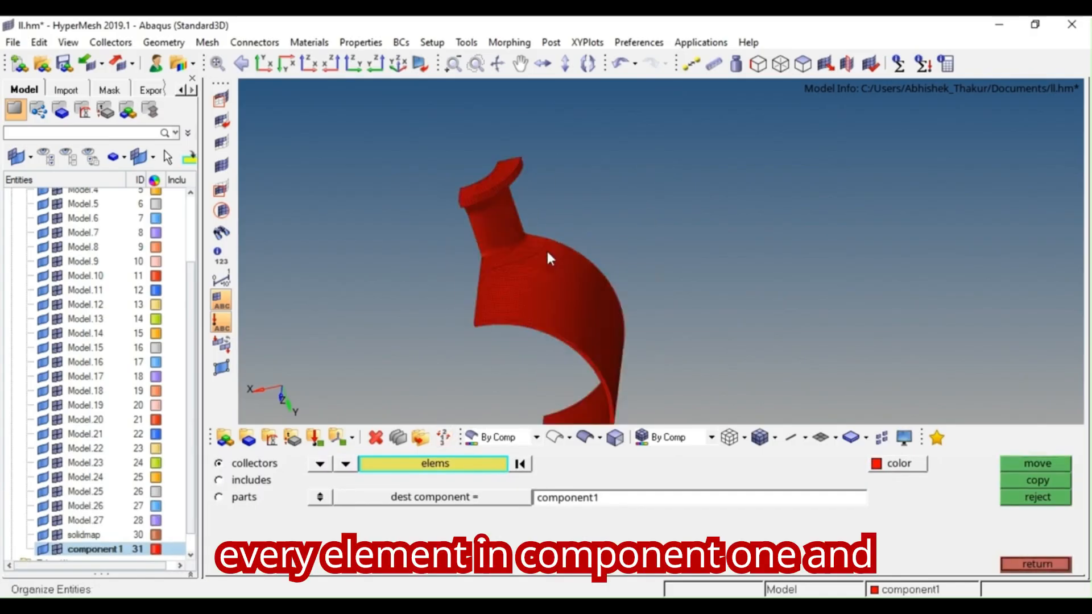
- Change the color of component1 to blue
{"action": "left_click_drag", "start_coordinate": [535, 306], "coordinate": [553, 307], "text": "ctrl"}
{"action": "left_click", "coordinate": [169, 551]}
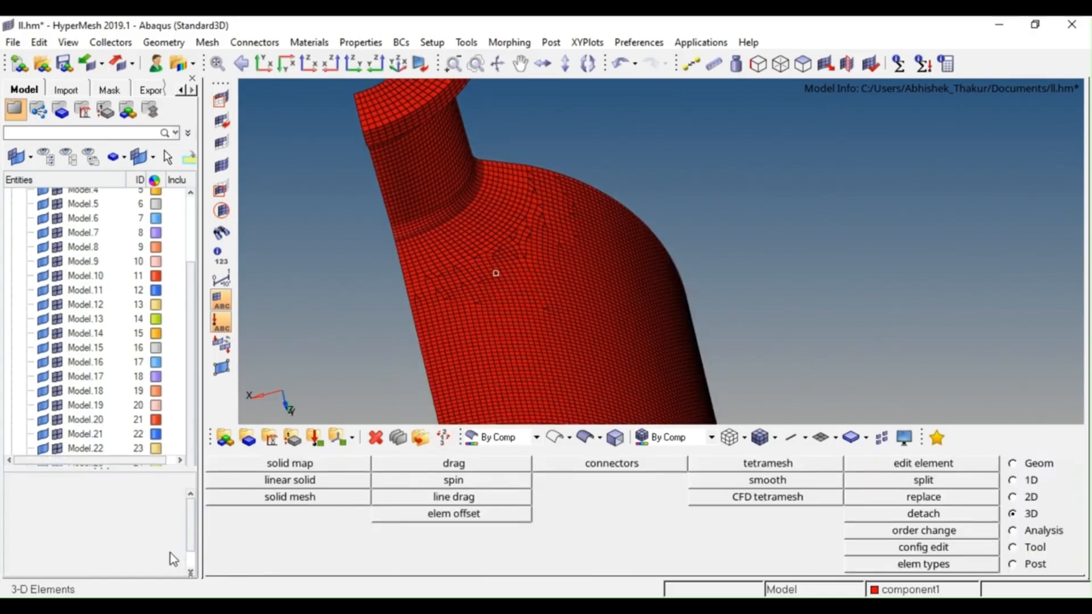
{"action": "left_click", "coordinate": [113, 529]}
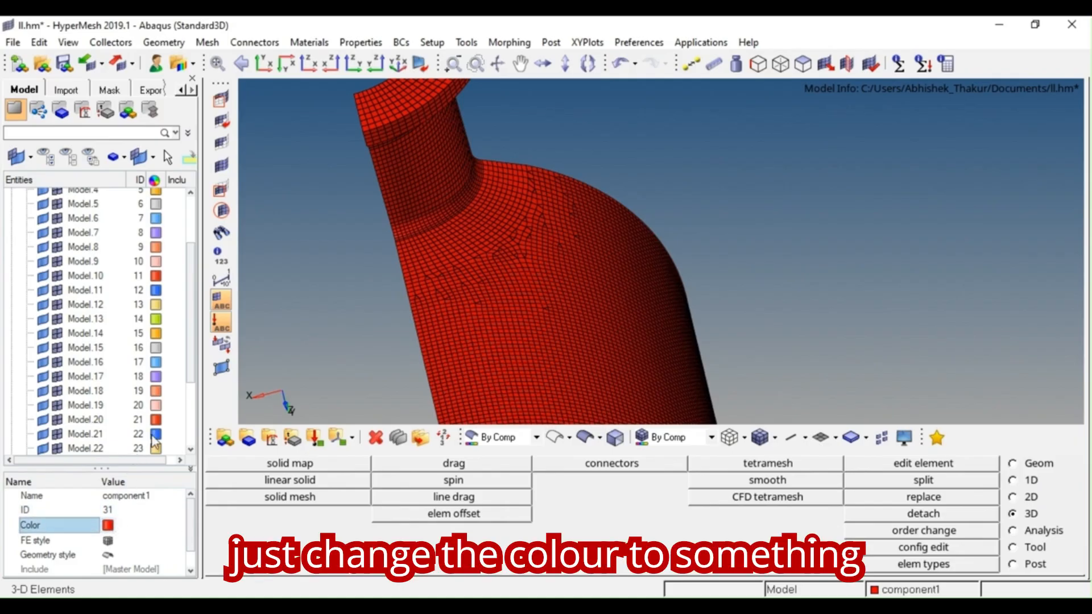
{"action": "left_click", "coordinate": [152, 401]}
{"action": "right_click_drag", "start_coordinate": [628, 344], "coordinate": [646, 332], "text": "ctrl"}
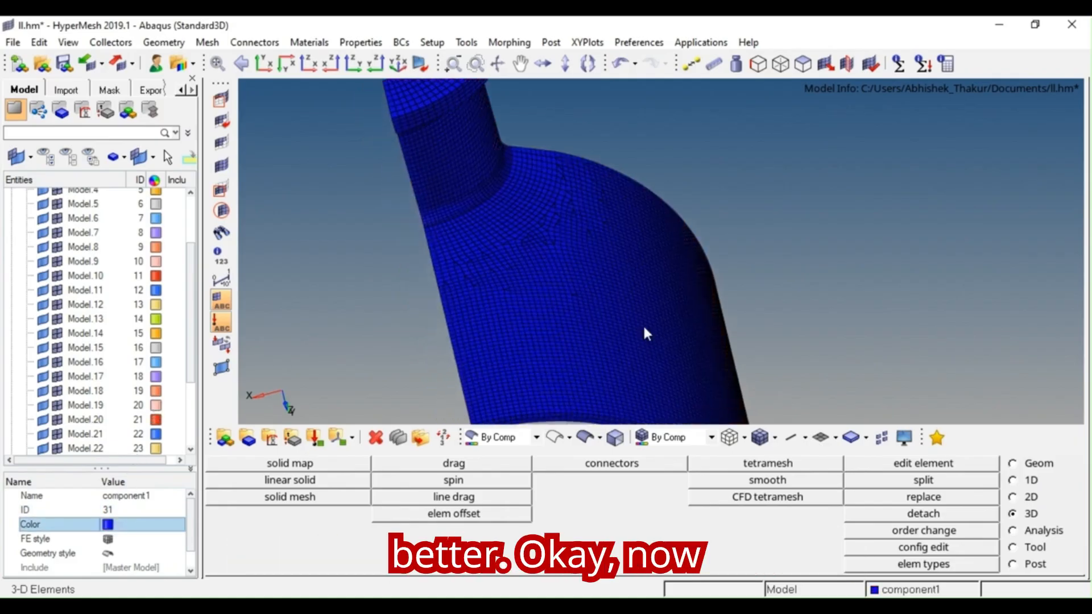
- Examine the blue hex mesh of component1 from several sides, including the nozzle-to-shell junction and the cut faces
{"action": "scroll", "coordinate": [645, 331], "scroll_direction": "down", "scroll_amount": 5, "text": "ctrl"}
{"action": "left_click_drag", "start_coordinate": [638, 327], "coordinate": [712, 279], "text": "ctrl"}
{"action": "left_click_drag", "start_coordinate": [659, 312], "coordinate": [674, 332], "text": "ctrl"}
{"action": "scroll", "coordinate": [579, 305], "scroll_direction": "up", "scroll_amount": 5, "text": "ctrl"}
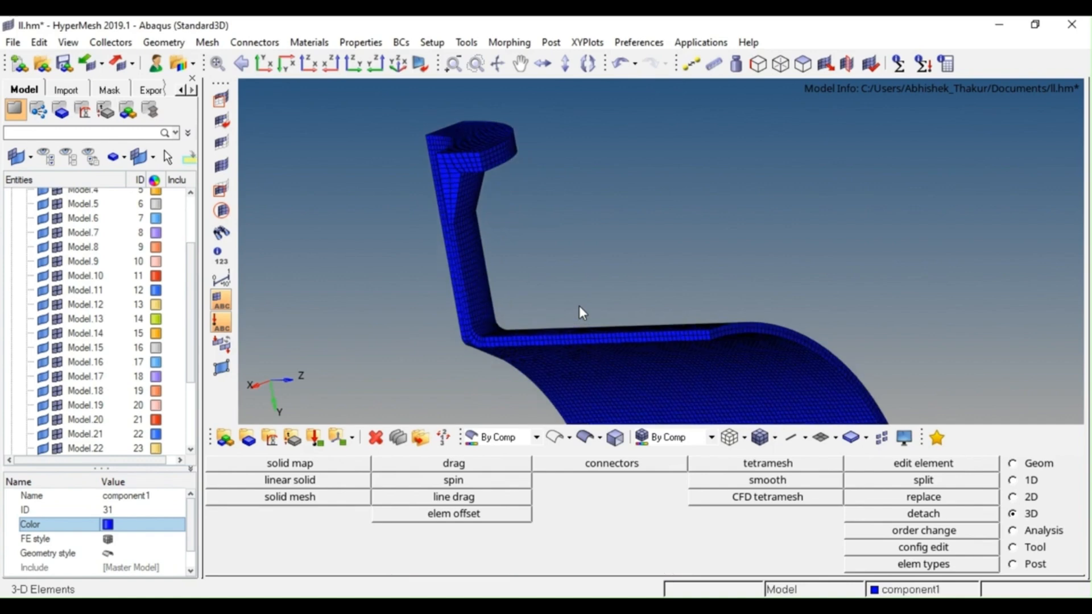
{"action": "left_click", "coordinate": [575, 326], "text": "ctrl"}
{"action": "mouse_move", "coordinate": [576, 326]}
{"action": "left_mouse_down", "text": "ctrl"}
{"action": "mouse_move", "coordinate": [548, 361]}
{"action": "mouse_move", "coordinate": [578, 298]}
{"action": "left_mouse_up", "text": "ctrl"}
{"action": "scroll", "coordinate": [595, 268], "scroll_direction": "down", "scroll_amount": 6, "text": "ctrl"}
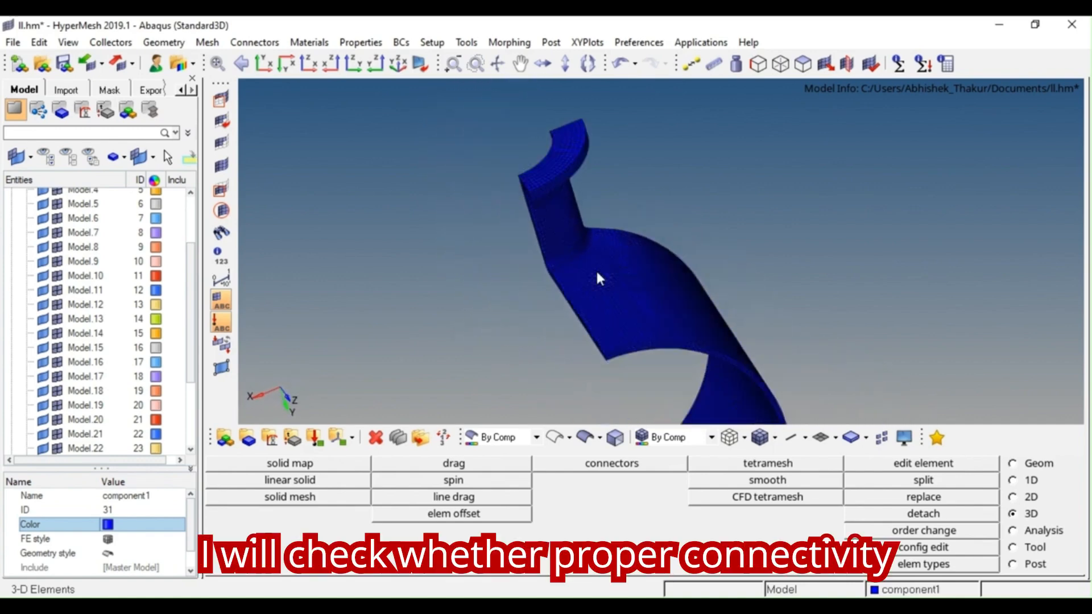
{"action": "right_click_drag", "start_coordinate": [633, 263], "coordinate": [620, 209], "text": "ctrl"}
- Find the faces of component1 and isolate the extracted ^faces component
{"action": "left_click", "coordinate": [789, 64]}
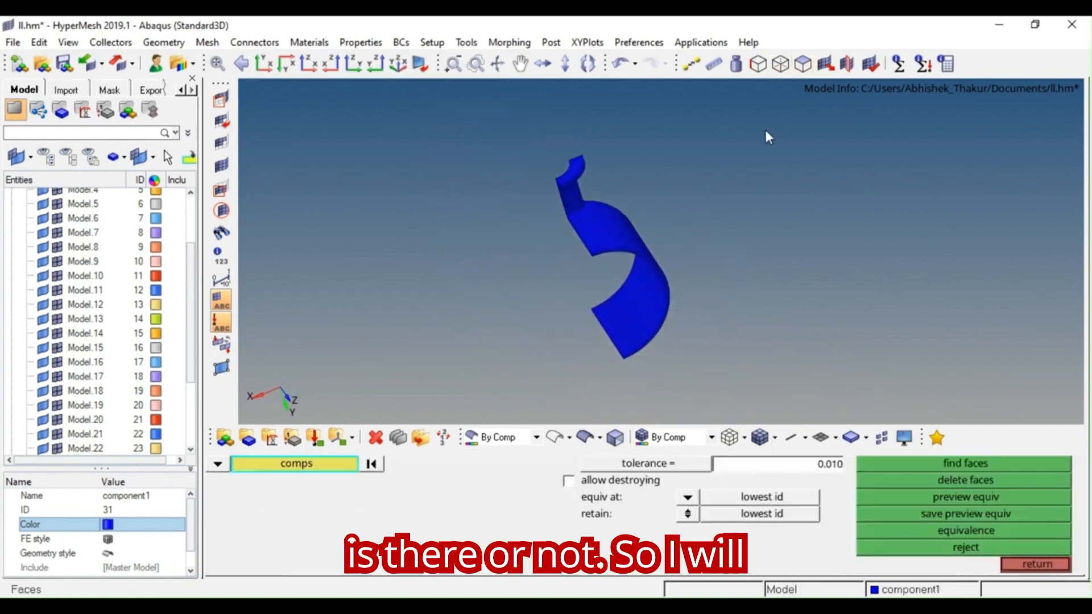
{"action": "left_click", "coordinate": [638, 231]}
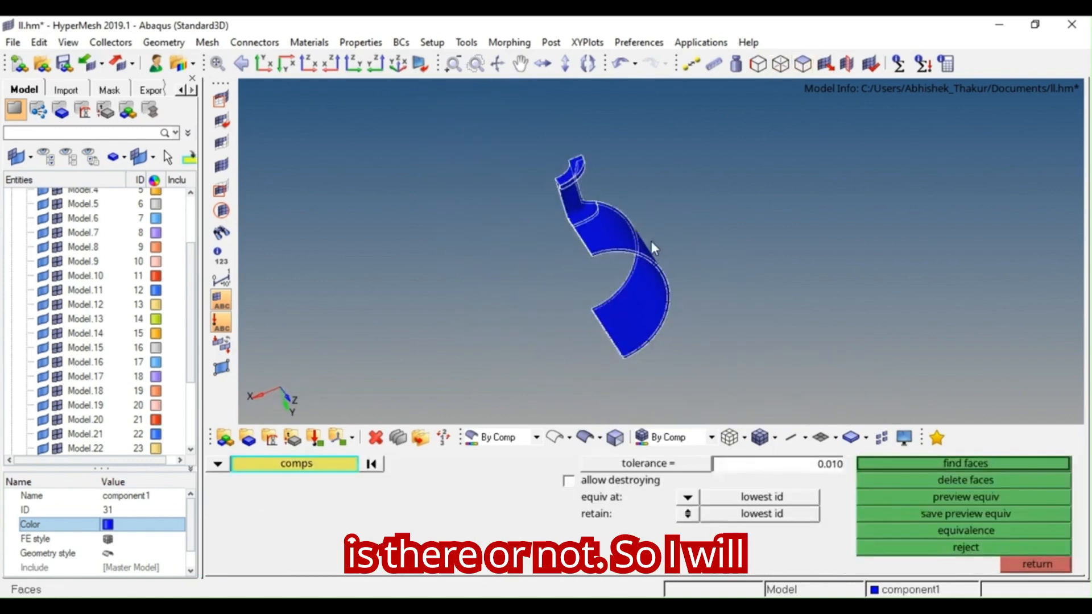
{"action": "left_click", "coordinate": [79, 405]}
{"action": "scroll", "coordinate": [85, 432], "scroll_direction": "down", "scroll_amount": 3}
{"action": "left_click", "coordinate": [85, 425]}
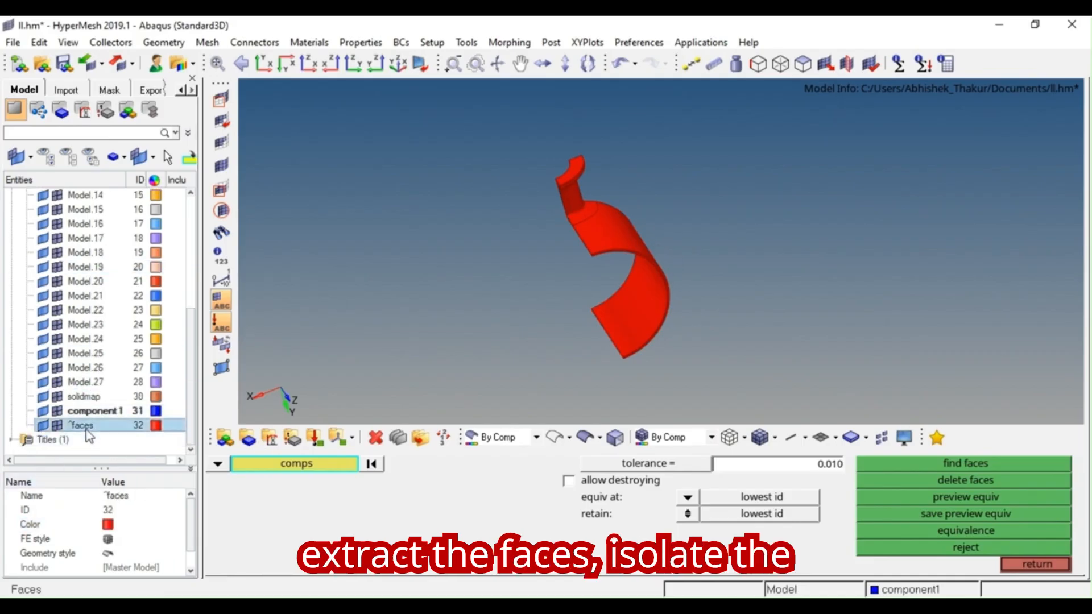
- Check all ^faces elements for free edges with a tolerance of 0.100
{"action": "right_click_drag", "start_coordinate": [640, 261], "coordinate": [619, 266], "text": "ctrl"}
{"action": "key", "text": "shift+F3"}
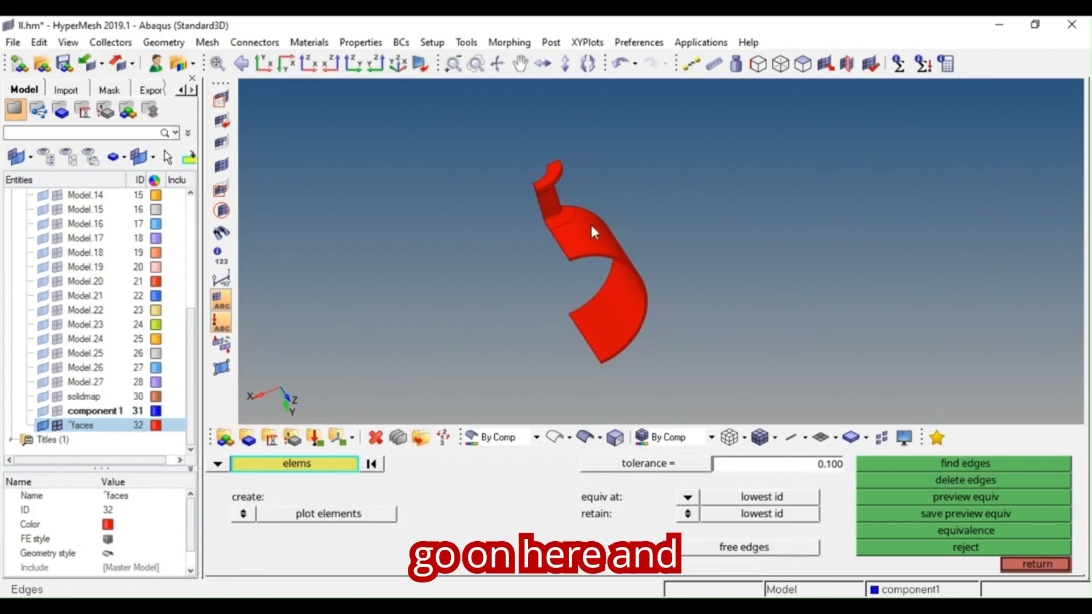
{"action": "scroll", "coordinate": [590, 225], "scroll_direction": "down", "scroll_amount": 3, "text": "ctrl"}
{"action": "left_click_drag", "start_coordinate": [718, 96], "coordinate": [473, 394], "text": "shift"}
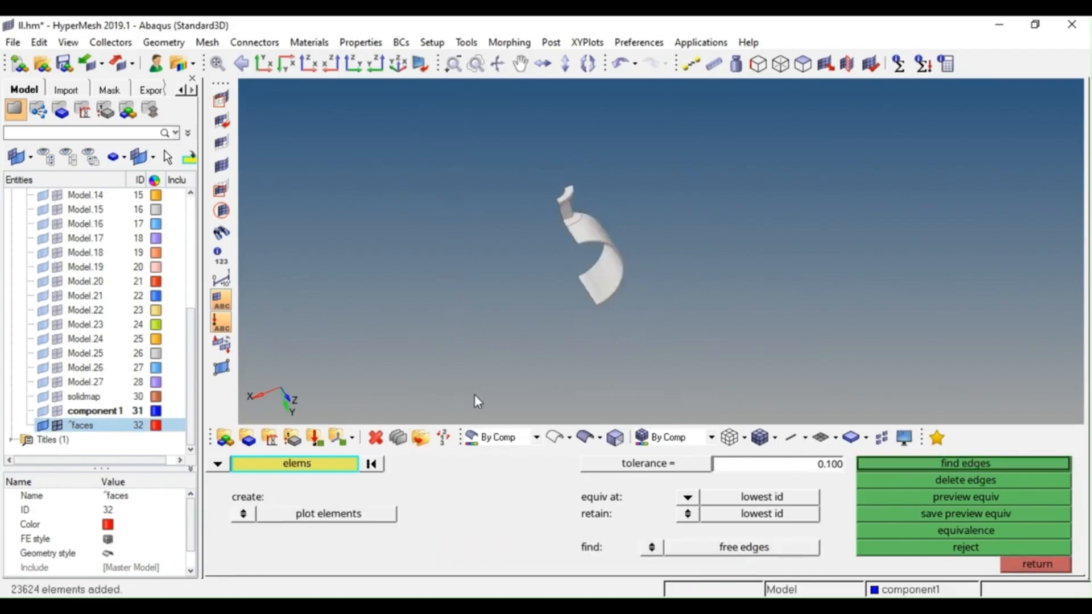
{"action": "left_click", "coordinate": [953, 464]}
- Find the T-connections of the ^faces elements and inspect them around the junction between nozzle and shell
{"action": "left_click", "coordinate": [651, 547]}
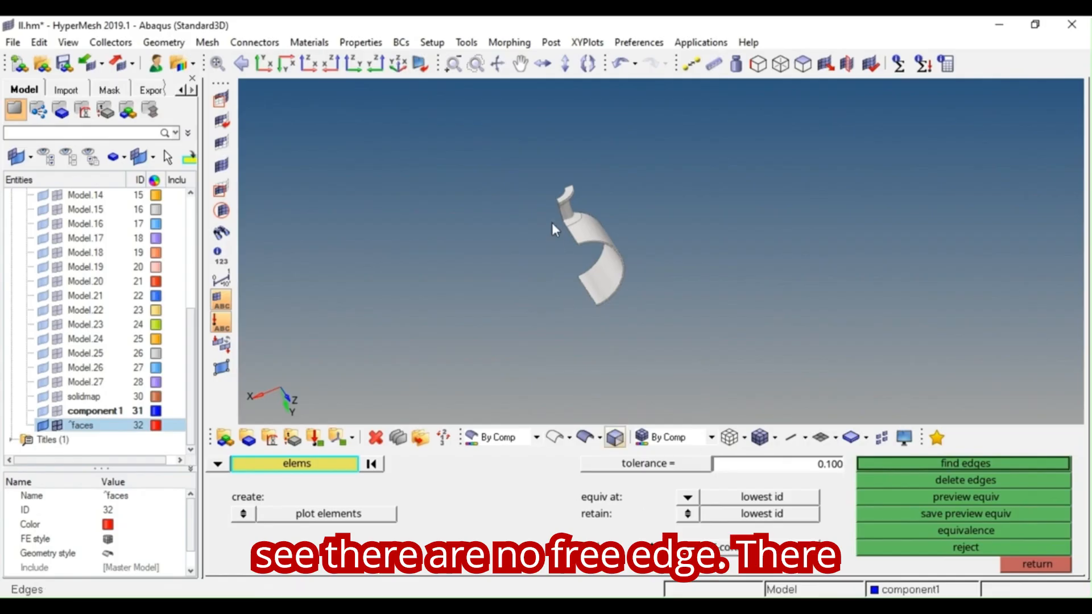
{"action": "middle_click", "coordinate": [551, 223]}
{"action": "scroll", "coordinate": [565, 220], "scroll_direction": "up", "scroll_amount": 6, "text": "ctrl"}
{"action": "left_click_drag", "start_coordinate": [588, 233], "coordinate": [600, 268], "text": "ctrl"}
{"action": "scroll", "coordinate": [572, 254], "scroll_direction": "up", "scroll_amount": 5}
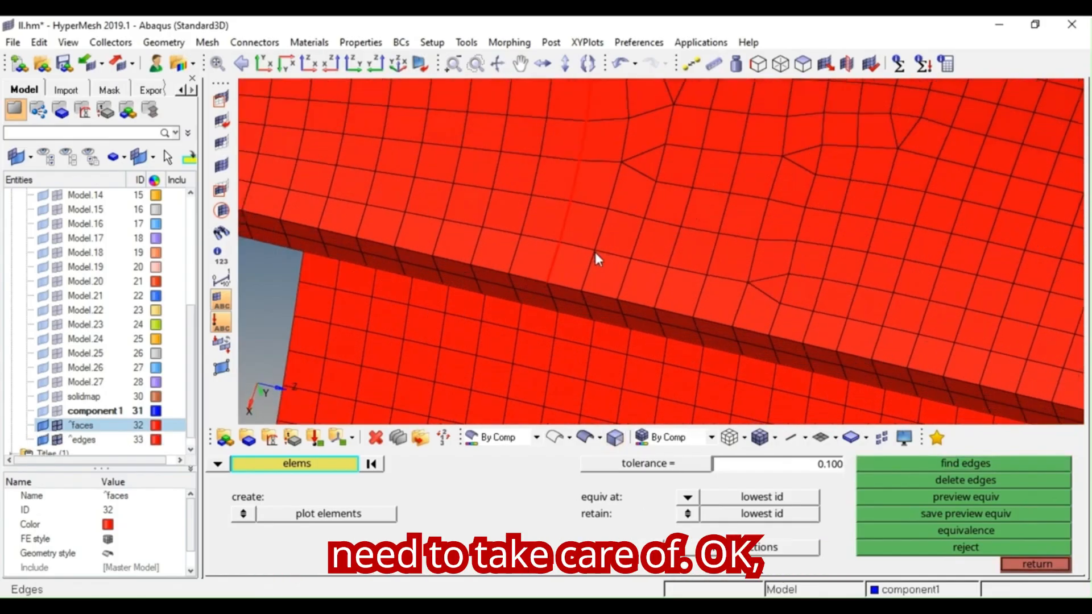
{"action": "scroll", "coordinate": [554, 279], "scroll_direction": "down", "scroll_amount": 8}
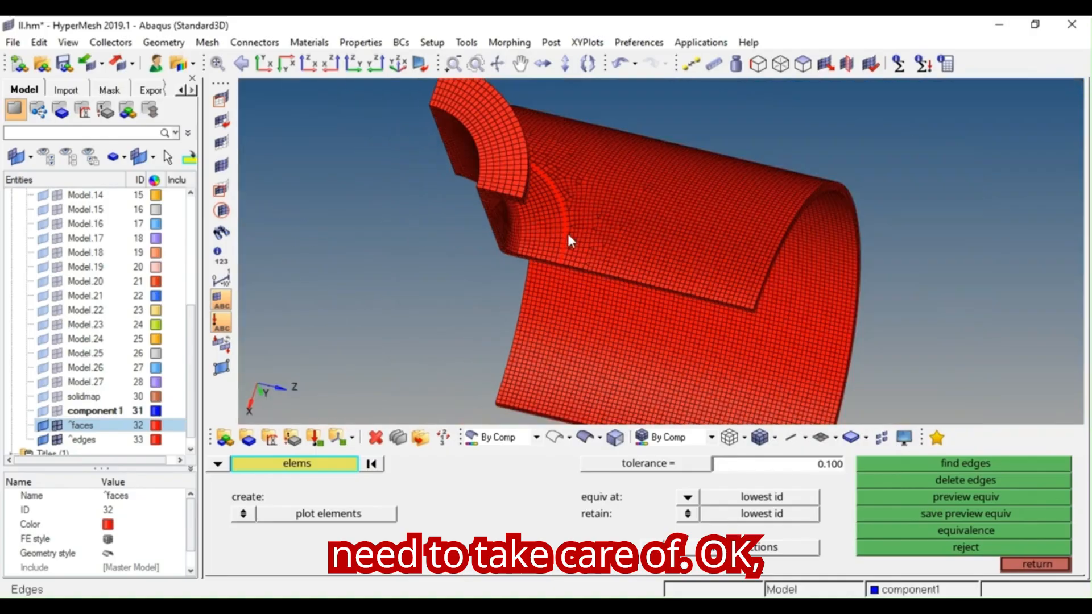
- Isolate component1 and preview node equivalence for the elements around the nozzle with a tolerance of 0.100
{"action": "left_click", "coordinate": [101, 411]}
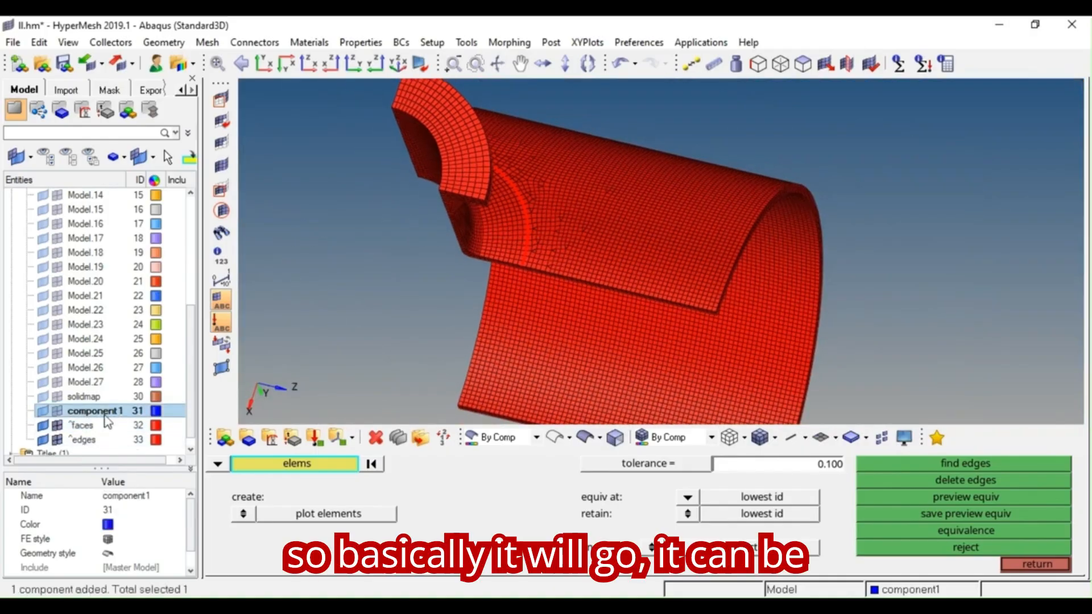
{"action": "scroll", "coordinate": [583, 260], "scroll_direction": "down", "scroll_amount": 3}
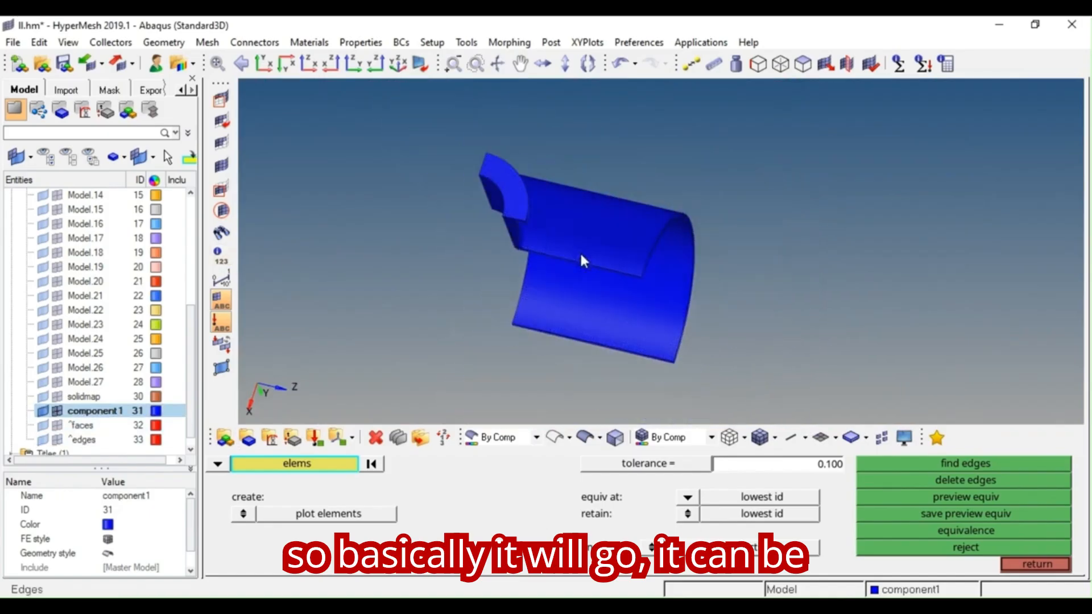
{"action": "left_click_drag", "start_coordinate": [577, 251], "coordinate": [547, 264], "text": "ctrl"}
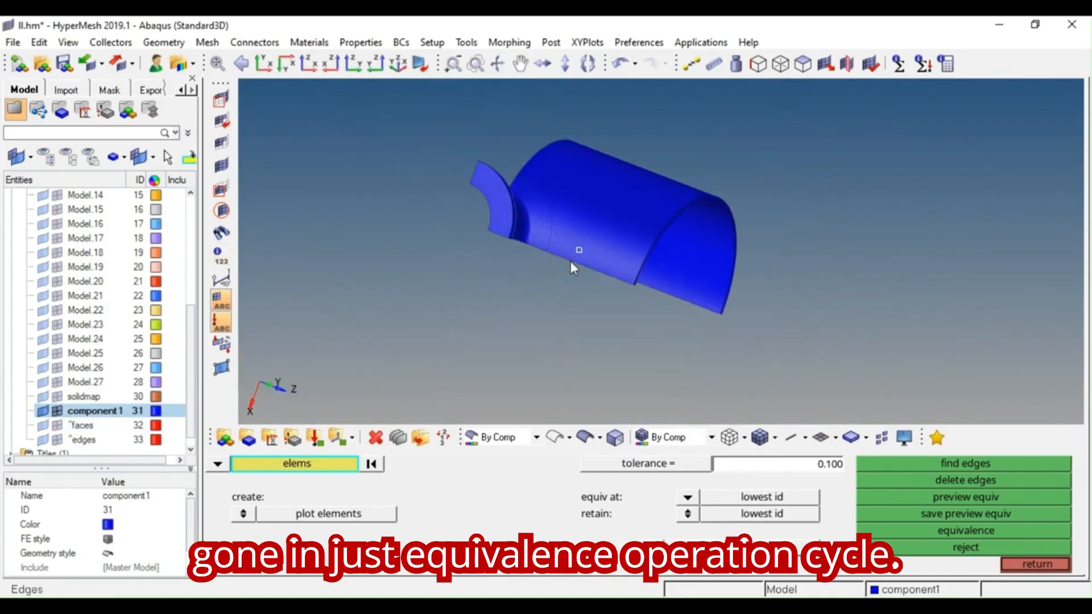
{"action": "scroll", "coordinate": [583, 253], "scroll_direction": "down", "scroll_amount": 3}
{"action": "scroll", "coordinate": [565, 220], "scroll_direction": "up", "scroll_amount": 4}
{"action": "left_click_drag", "start_coordinate": [624, 149], "coordinate": [397, 403], "text": "shift"}
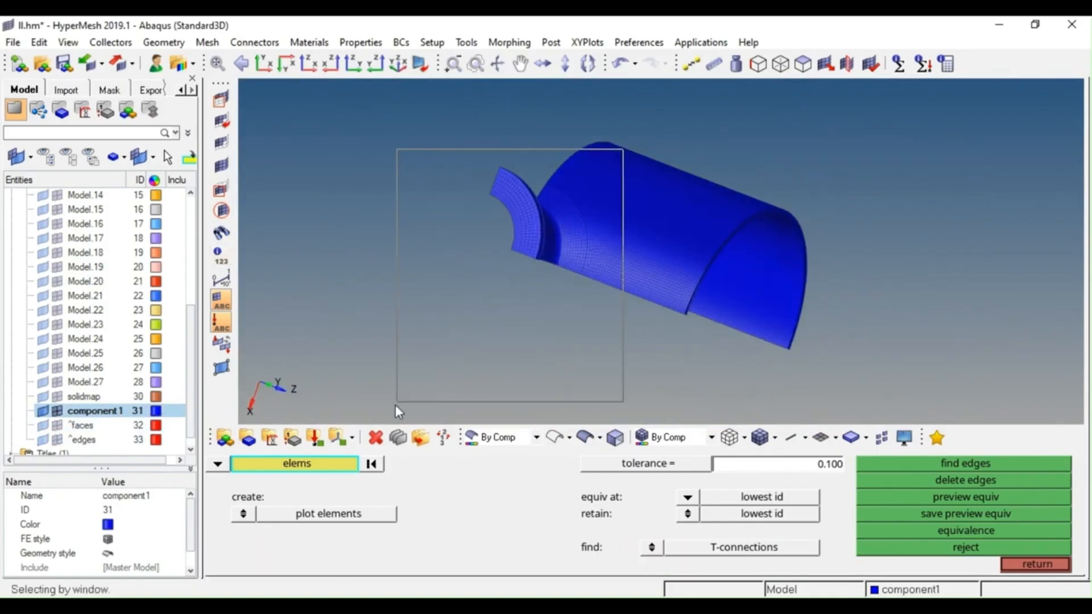
{"action": "scroll", "coordinate": [693, 333], "scroll_direction": "up", "scroll_amount": 4}
{"action": "left_click", "coordinate": [909, 493]}
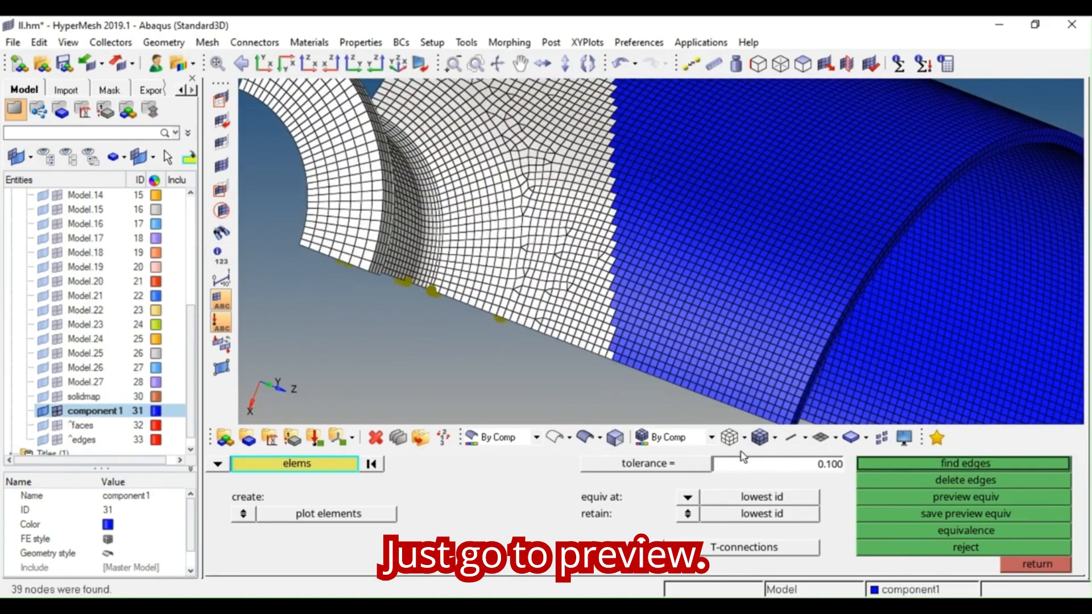
- Examine the previewed coincident nodes along the cut face of the nozzle and shell
{"action": "left_click_drag", "start_coordinate": [524, 319], "coordinate": [551, 289], "text": "ctrl"}
{"action": "scroll", "coordinate": [486, 316], "scroll_direction": "up", "scroll_amount": 3}
{"action": "left_click", "coordinate": [825, 469]}
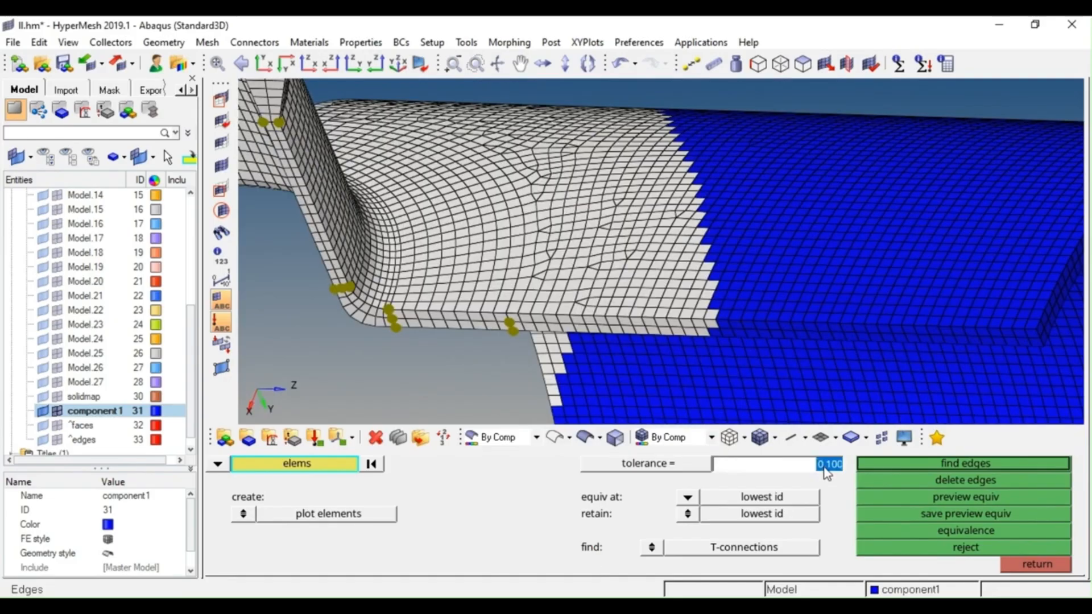
{"action": "scroll", "coordinate": [480, 373], "scroll_direction": "up", "scroll_amount": 4}
{"action": "scroll", "coordinate": [327, 269], "scroll_direction": "up", "scroll_amount": 2}
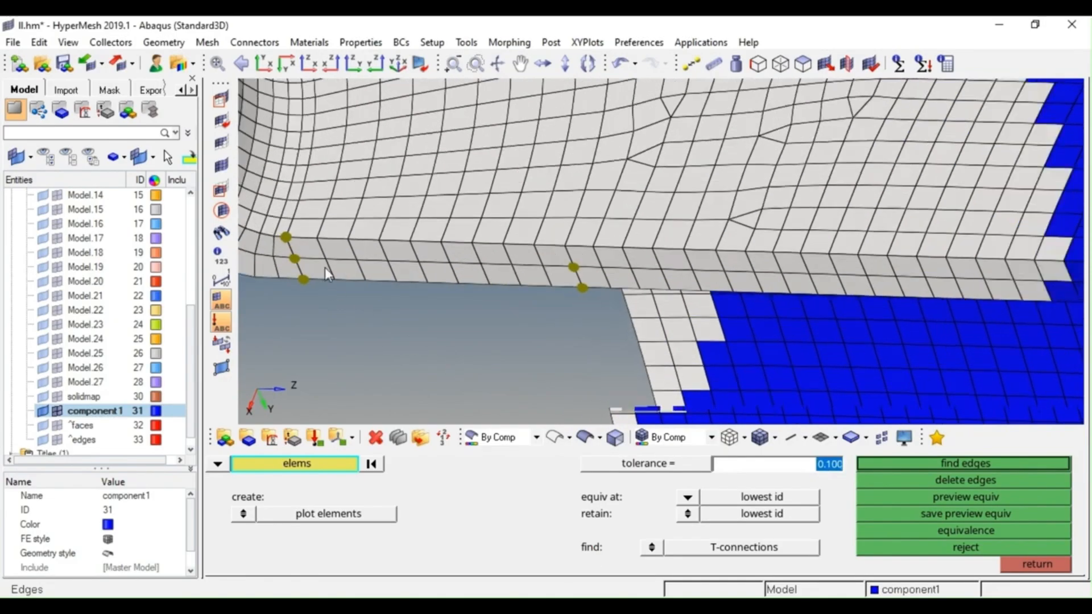
{"action": "right_click_drag", "start_coordinate": [327, 269], "coordinate": [538, 277], "text": "ctrl"}
{"action": "scroll", "coordinate": [819, 293], "scroll_direction": "up", "scroll_amount": 2}
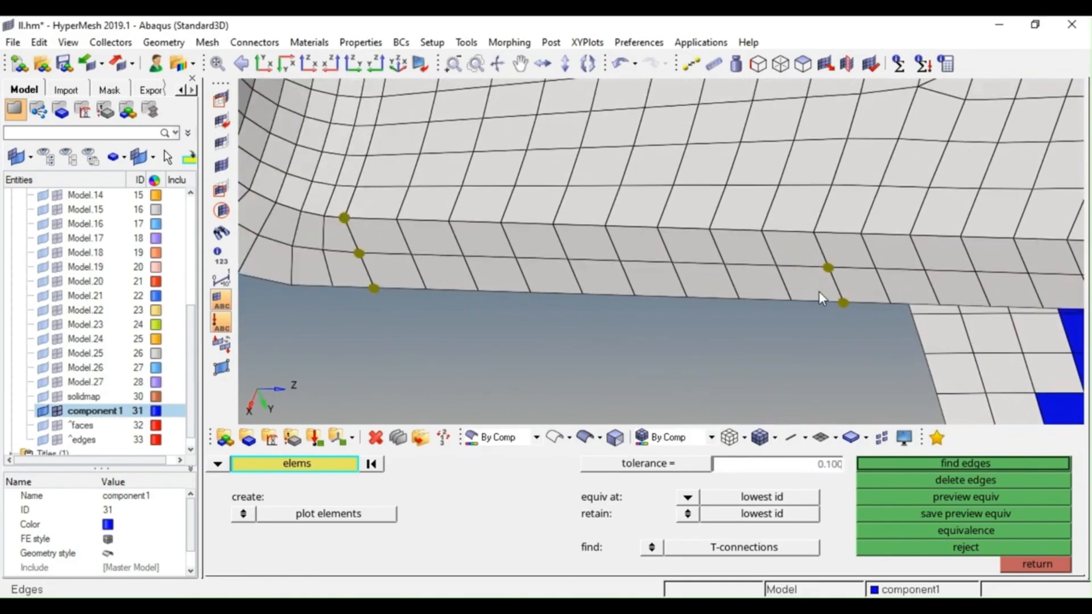
- Measure the distance between two adjacent through-thickness nodes on the shell's cut face near the nozzle fillet
{"action": "key", "text": "Escape"}
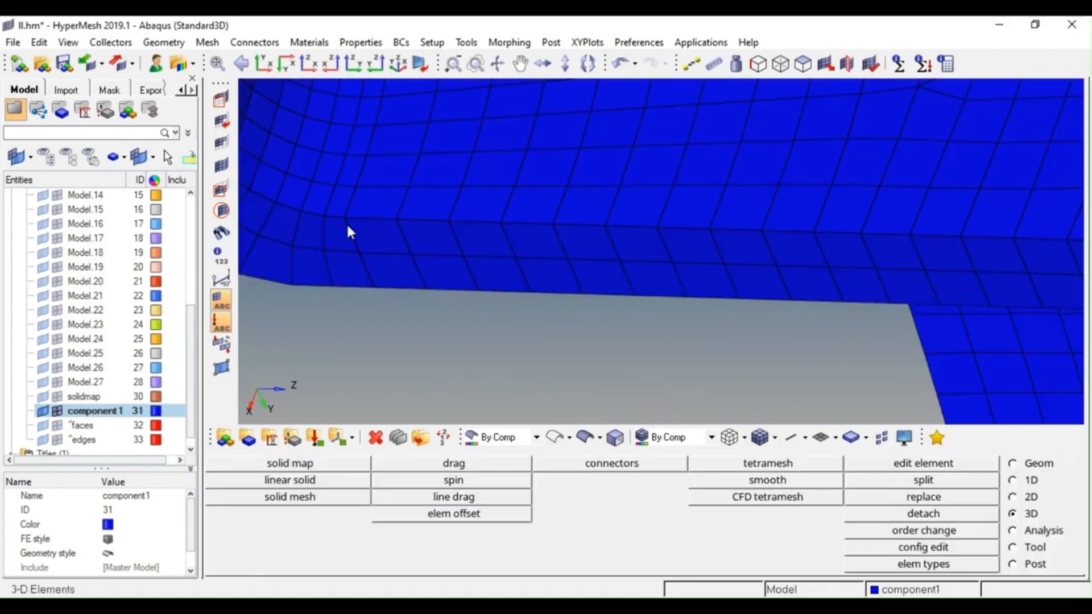
{"action": "key", "text": "F4"}
{"action": "left_click", "coordinate": [261, 464]}
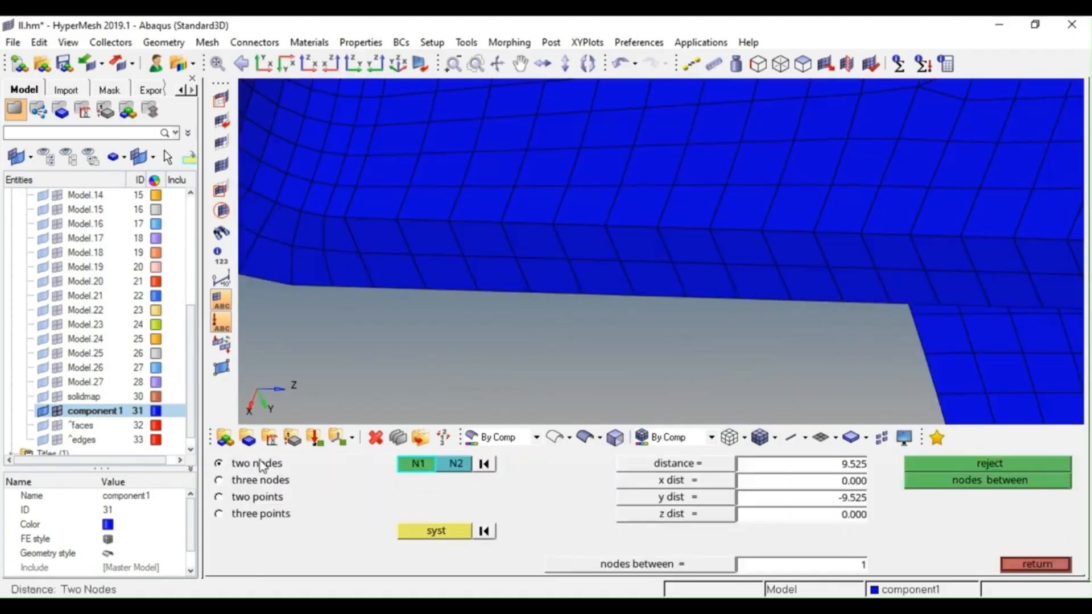
{"action": "left_click", "coordinate": [341, 217]}
{"action": "left_click", "coordinate": [361, 250]}
{"action": "scroll", "coordinate": [441, 211], "scroll_direction": "down", "scroll_amount": 5}
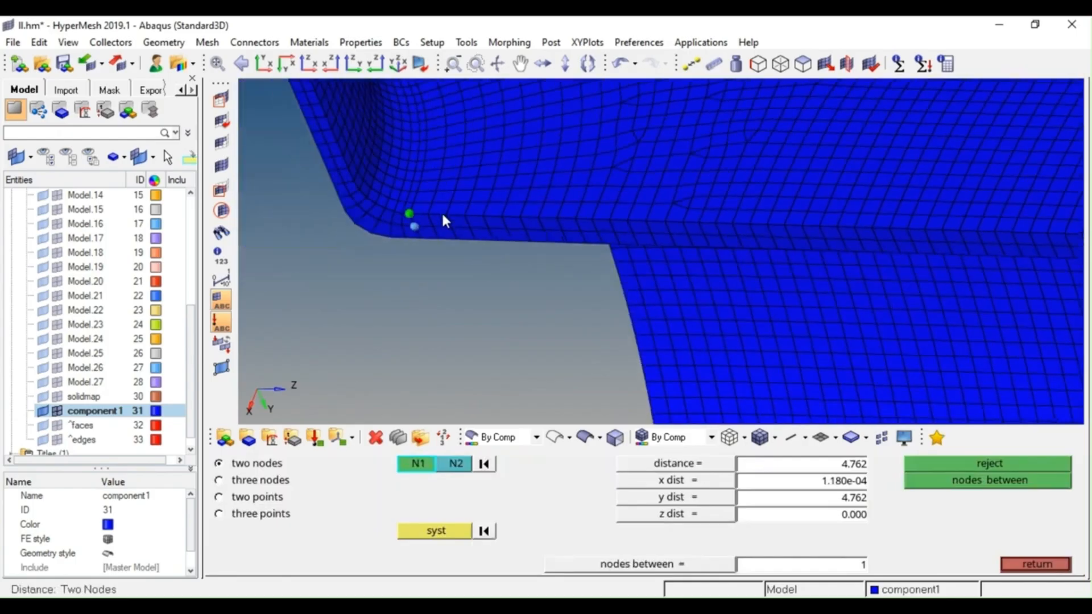
- Try to replace a node near the shell's cut edge, with equivalence at mid-point
{"action": "left_click_drag", "start_coordinate": [443, 214], "coordinate": [487, 231], "text": "ctrl"}
{"action": "scroll", "coordinate": [443, 267], "scroll_direction": "up", "scroll_amount": 6}
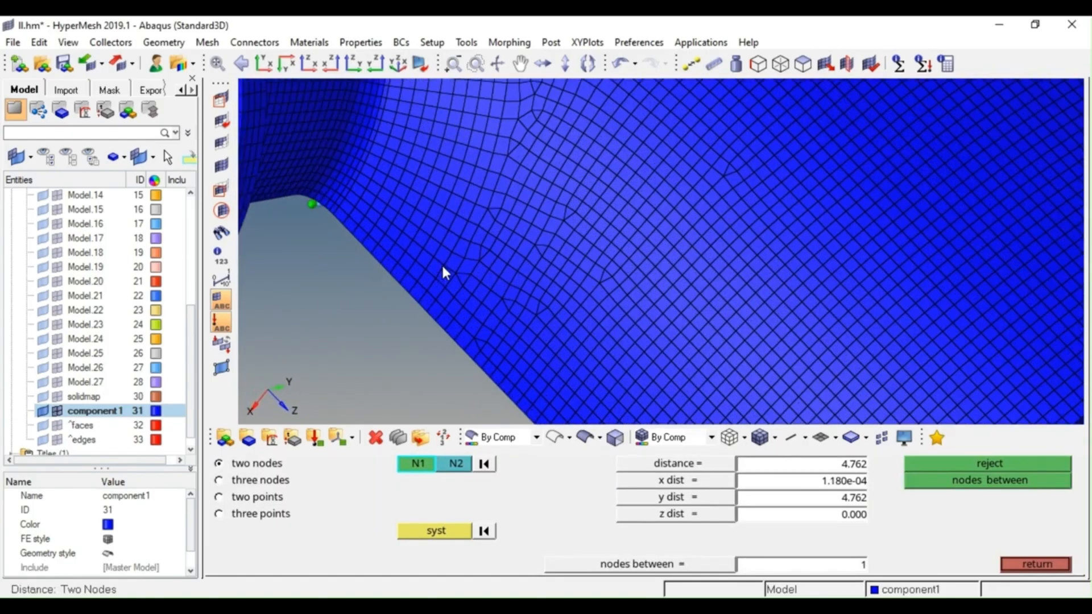
{"action": "scroll", "coordinate": [437, 320], "scroll_direction": "up", "scroll_amount": 3}
{"action": "key", "text": "F3"}
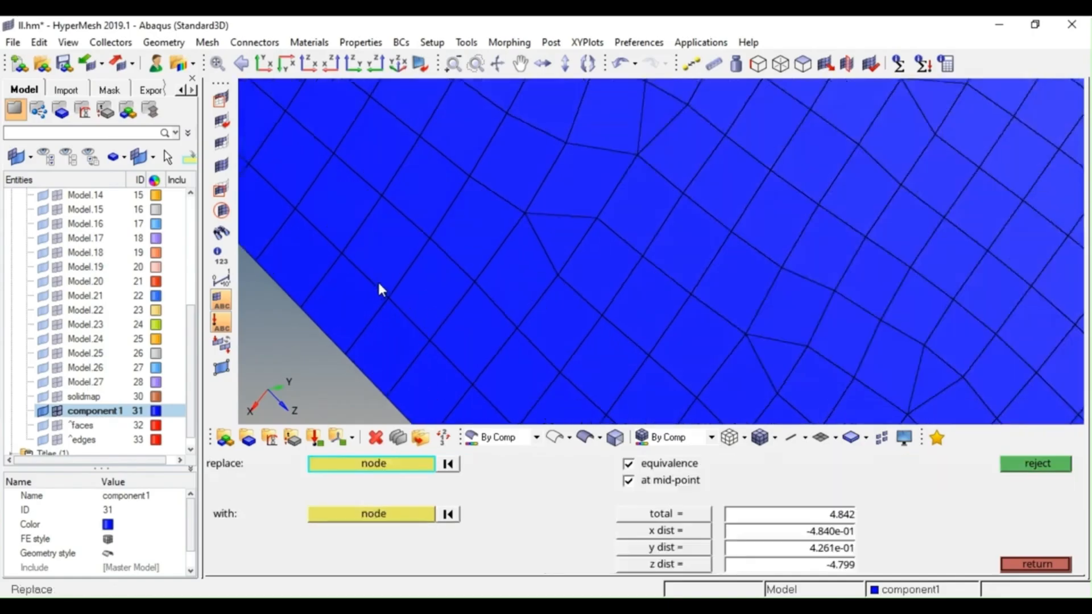
{"action": "left_click", "coordinate": [388, 298]}
{"action": "left_click", "coordinate": [404, 311]}
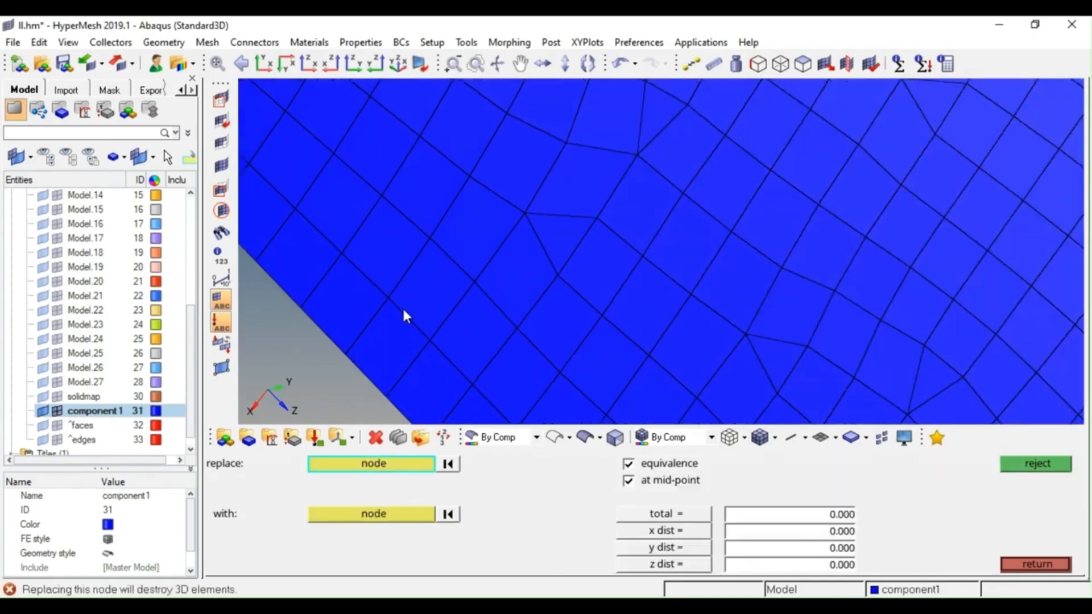
- Preview node equivalence for all displayed elements of component1 with a tolerance of 0.100 and inspect the marked nodes
{"action": "scroll", "coordinate": [403, 310], "scroll_direction": "down", "scroll_amount": 6}
{"action": "mouse_move", "coordinate": [404, 310]}
{"action": "left_mouse_down", "text": "ctrl"}
{"action": "mouse_move", "coordinate": [417, 323]}
{"action": "mouse_move", "coordinate": [532, 263]}
{"action": "mouse_move", "coordinate": [403, 320]}
{"action": "mouse_move", "coordinate": [400, 339]}
{"action": "mouse_move", "coordinate": [357, 337]}
{"action": "mouse_move", "coordinate": [402, 303]}
{"action": "left_mouse_up", "text": "ctrl"}
{"action": "scroll", "coordinate": [403, 310], "scroll_direction": "up", "scroll_amount": 2}
{"action": "scroll", "coordinate": [366, 328], "scroll_direction": "down", "scroll_amount": 6}
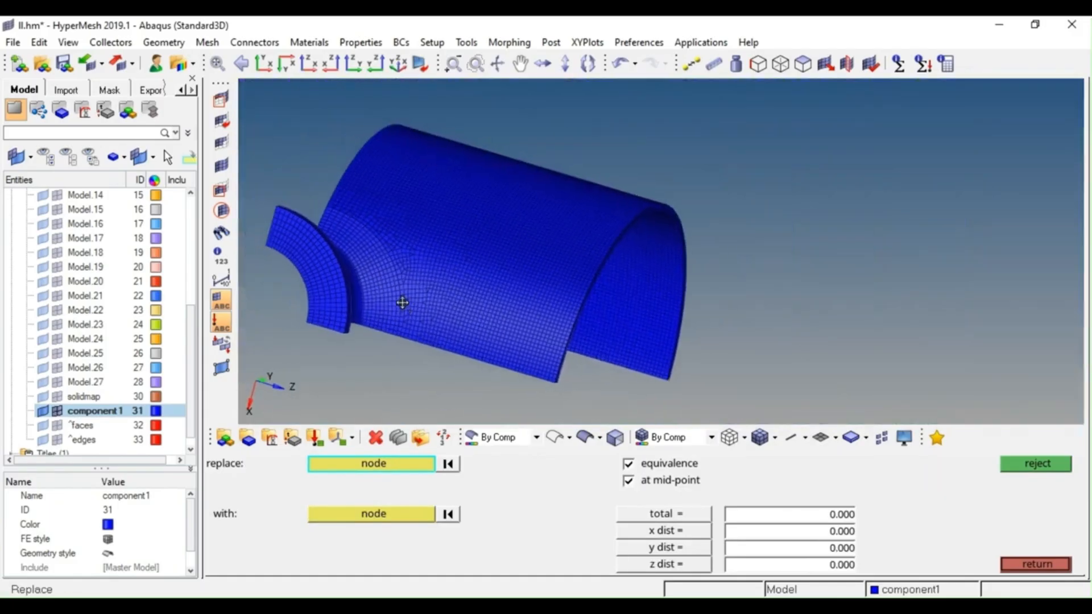
{"action": "key", "text": "shift+F3"}
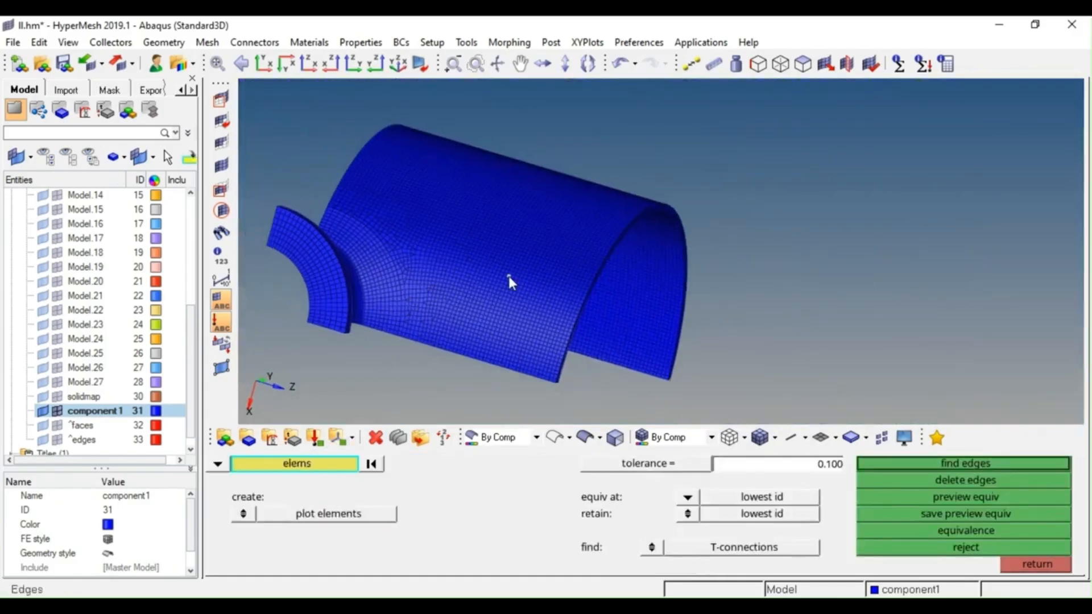
{"action": "scroll", "coordinate": [508, 275], "scroll_direction": "down", "scroll_amount": 3}
{"action": "left_click_drag", "start_coordinate": [628, 145], "coordinate": [178, 458], "text": "shift"}
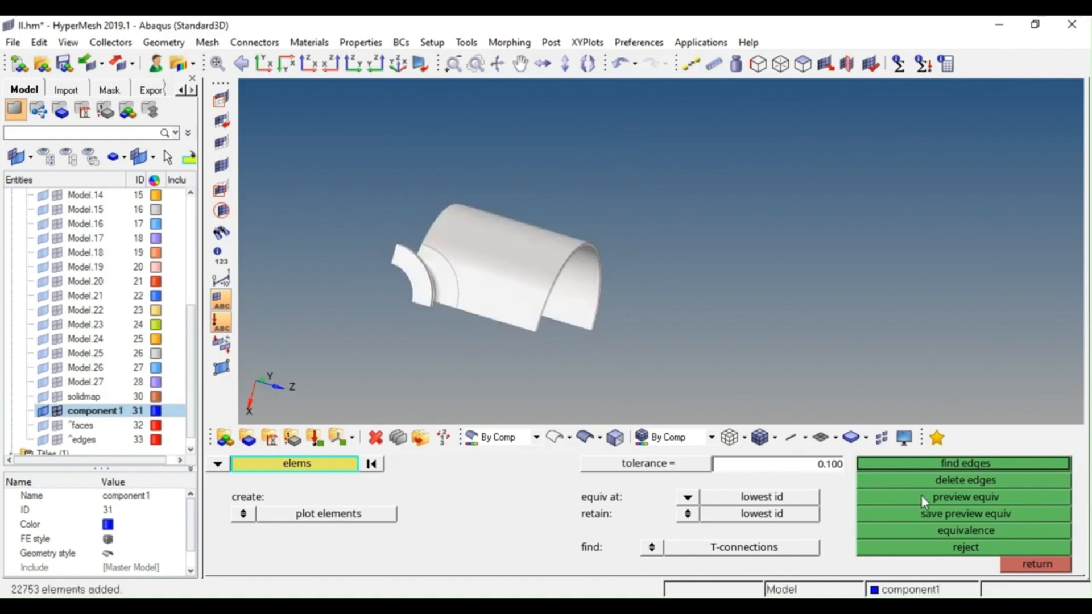
{"action": "left_click", "coordinate": [944, 496]}
{"action": "scroll", "coordinate": [450, 272], "scroll_direction": "up", "scroll_amount": 3}
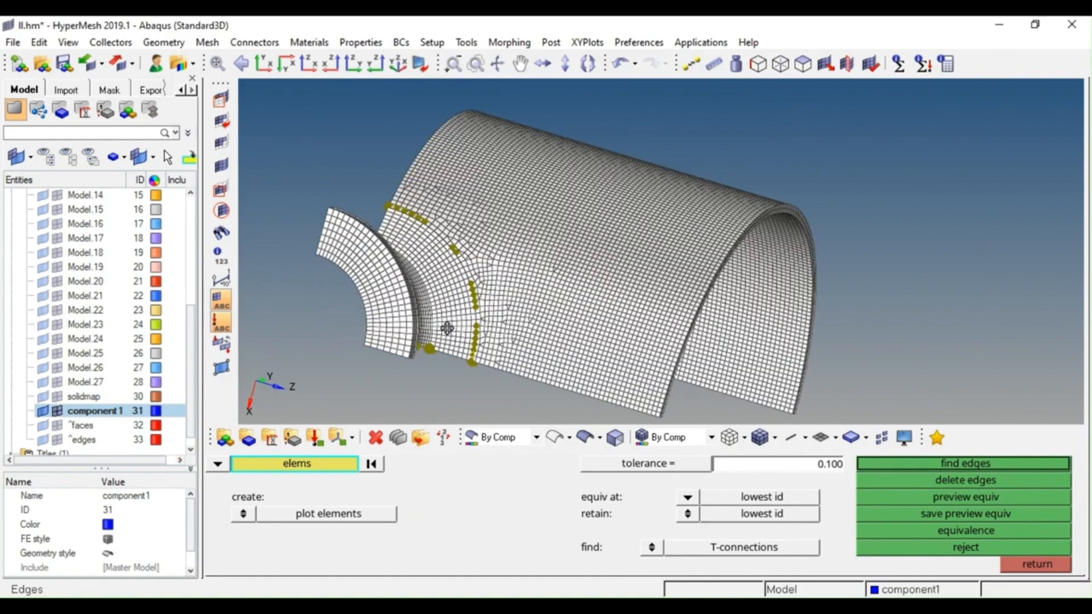
{"action": "mouse_move", "coordinate": [449, 355]}
{"action": "left_mouse_down", "text": "ctrl"}
{"action": "mouse_move", "coordinate": [400, 321]}
{"action": "mouse_move", "coordinate": [431, 304]}
{"action": "mouse_move", "coordinate": [440, 344]}
{"action": "left_mouse_up", "text": "ctrl"}
{"action": "scroll", "coordinate": [440, 350], "scroll_direction": "up", "scroll_amount": 4}
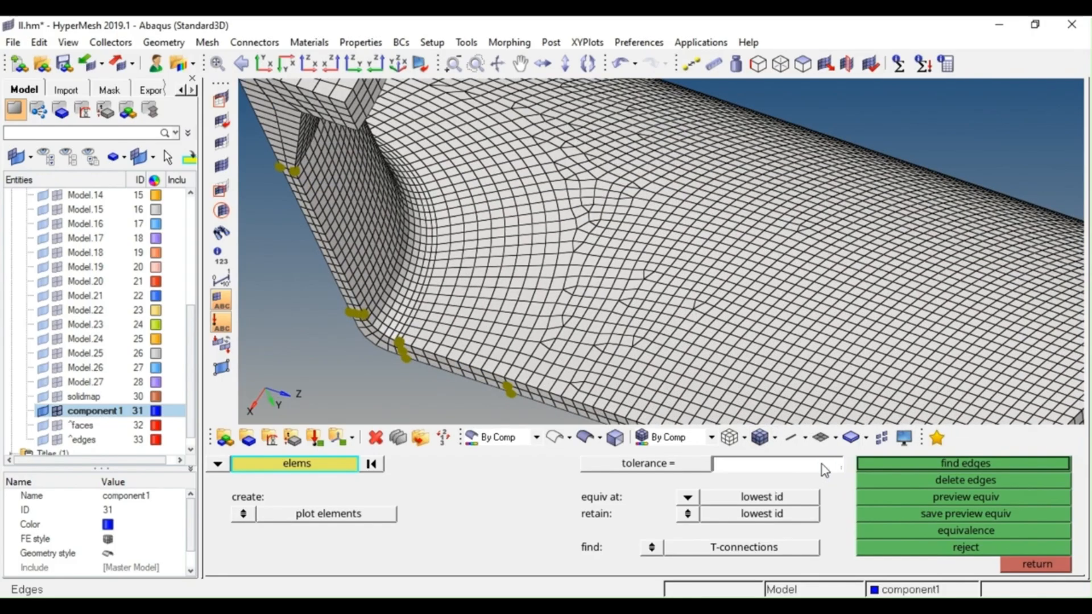
- Set the edges tolerance to 0.010, reselect the displayed elements and preview their node equivalence
{"action": "left_click", "coordinate": [371, 464]}
{"action": "scroll", "coordinate": [553, 339], "scroll_direction": "down", "scroll_amount": 6}
{"action": "left_click_drag", "start_coordinate": [746, 197], "coordinate": [416, 459], "text": "shift"}
{"action": "left_click", "coordinate": [939, 494]}
{"action": "scroll", "coordinate": [537, 344], "scroll_direction": "up", "scroll_amount": 6}
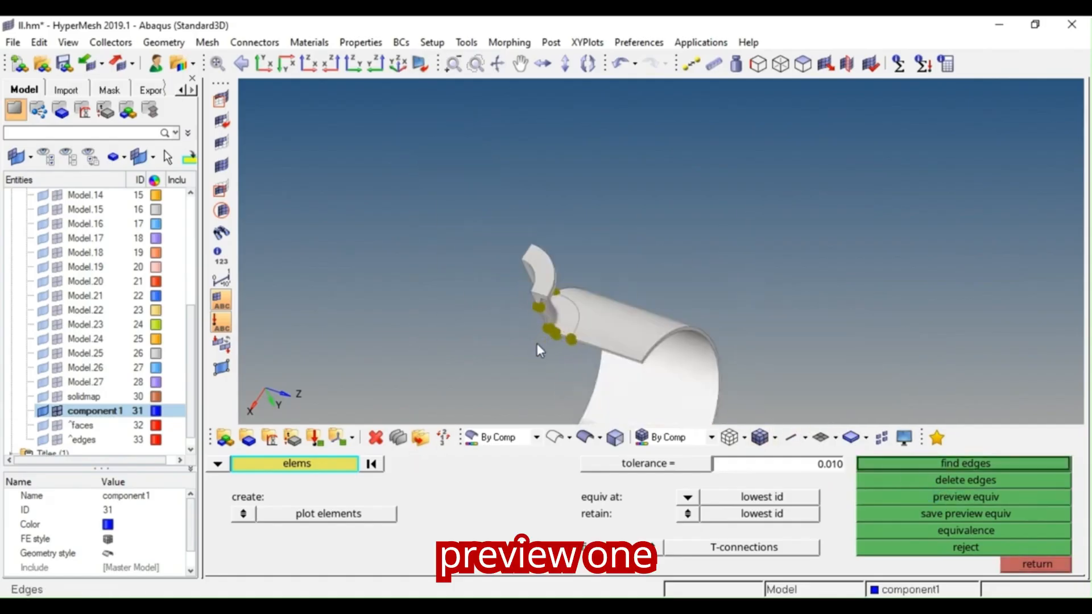
- Switch the edge check selection to components, choose component1 and preview its equivalent nodes at tolerance 0.010
{"action": "key", "text": "F4"}
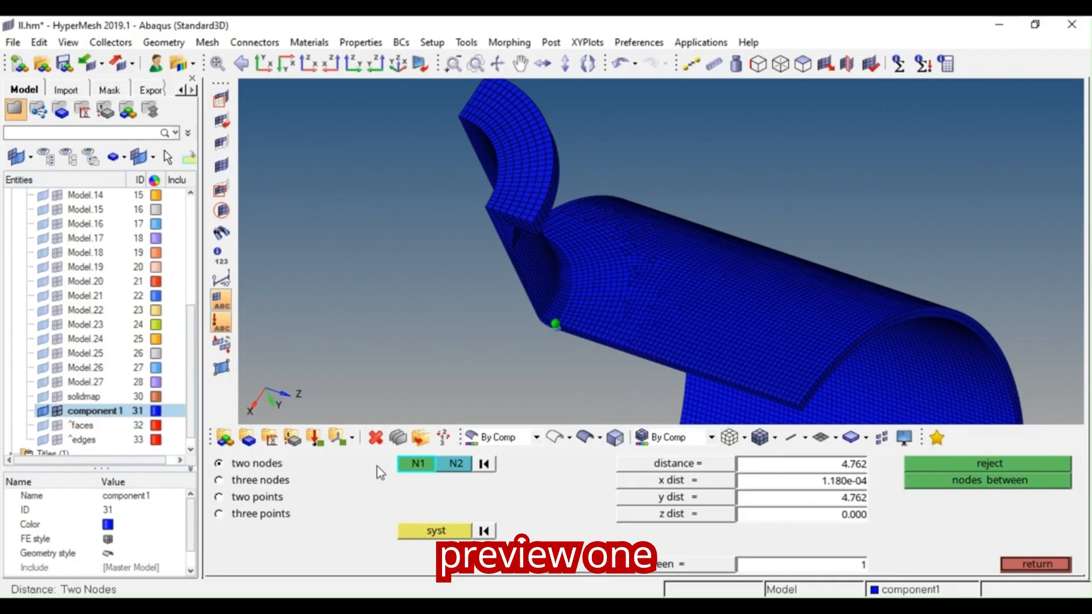
{"action": "key", "text": "Escape"}
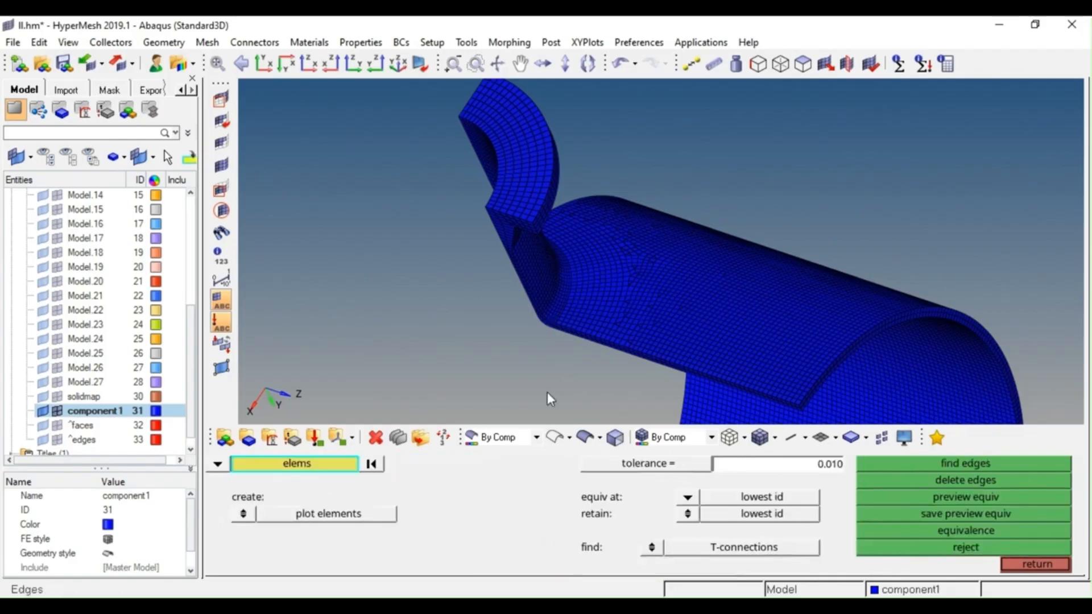
{"action": "left_click", "coordinate": [221, 467]}
{"action": "left_click", "coordinate": [261, 497]}
{"action": "left_click", "coordinate": [634, 230]}
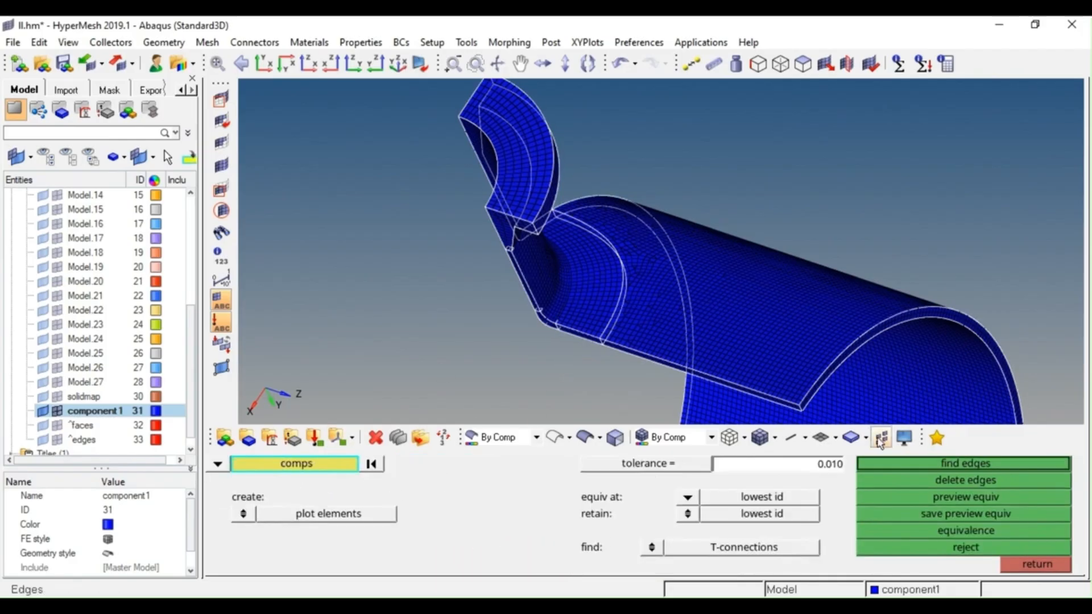
{"action": "left_click", "coordinate": [939, 498]}
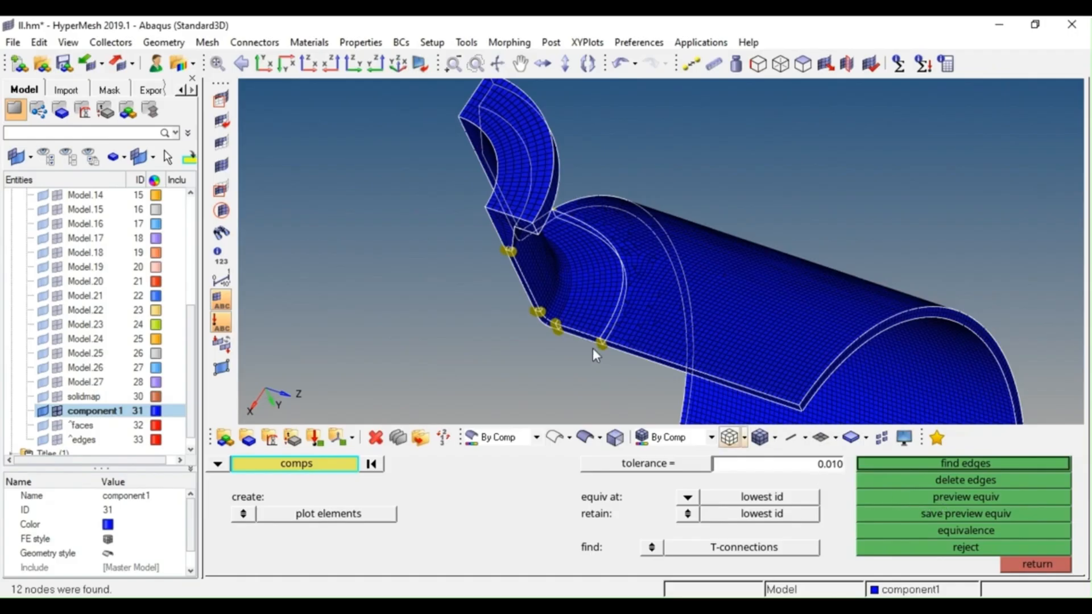
{"action": "scroll", "coordinate": [593, 348], "scroll_direction": "up", "scroll_amount": 6}
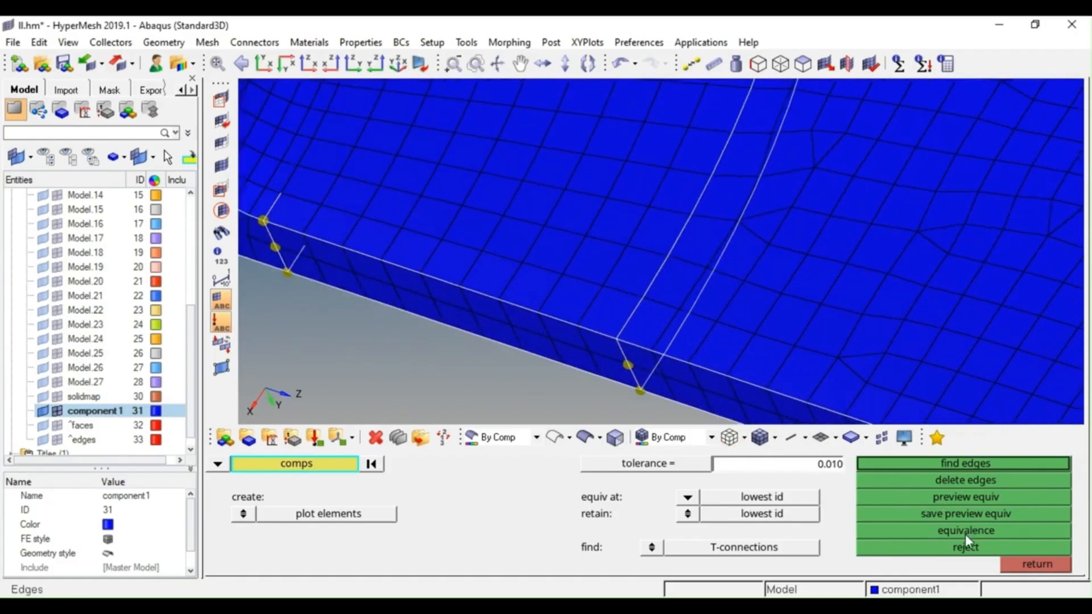
- Try equivalencing the nodes of component1 at tolerance 0.010, inspect the shell's cut edge and reject the result
{"action": "left_click", "coordinate": [964, 531]}
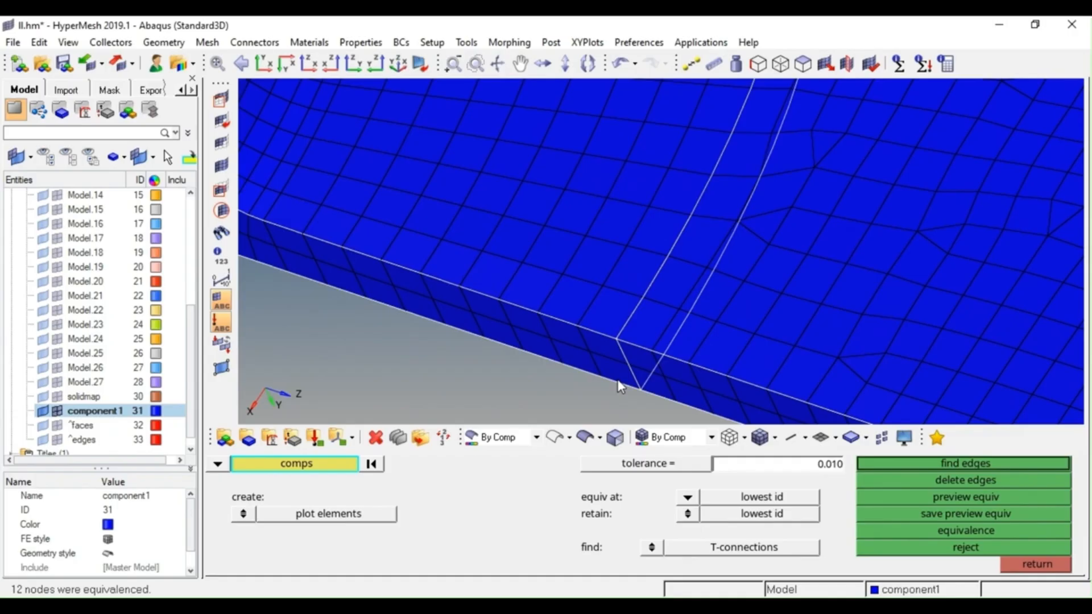
{"action": "right_click_drag", "start_coordinate": [673, 343], "coordinate": [686, 229], "text": "ctrl"}
{"action": "scroll", "coordinate": [686, 229], "scroll_direction": "down", "scroll_amount": 3}
{"action": "left_click", "coordinate": [685, 232], "text": "ctrl"}
{"action": "mouse_move", "coordinate": [711, 253]}
{"action": "left_mouse_down", "text": "ctrl"}
{"action": "mouse_move", "coordinate": [744, 232]}
{"action": "mouse_move", "coordinate": [708, 261]}
{"action": "left_mouse_up", "text": "ctrl"}
{"action": "left_click", "coordinate": [1004, 547]}
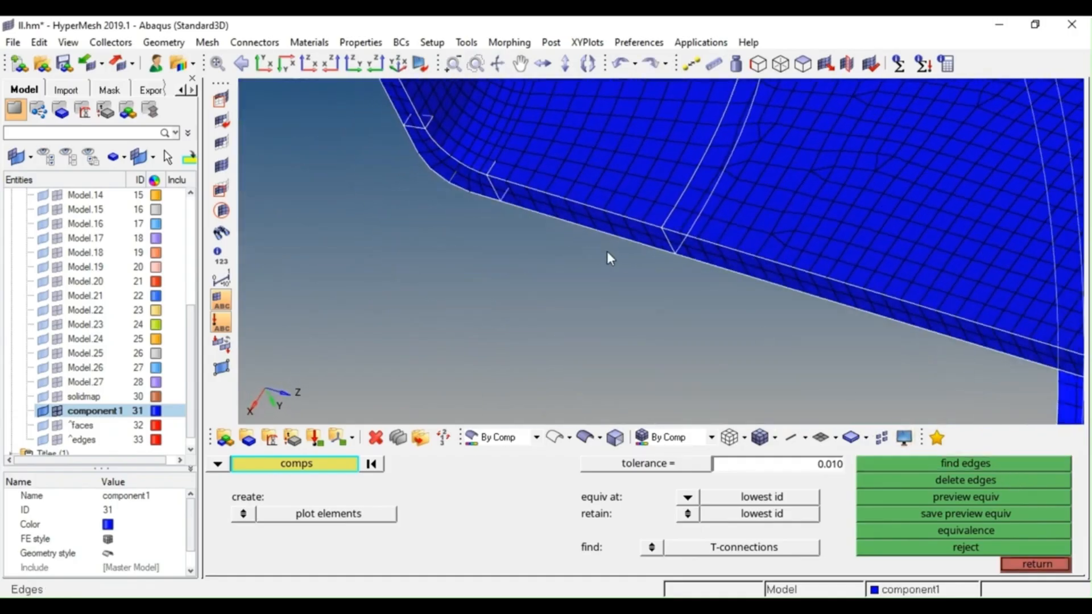
{"action": "right_click_drag", "start_coordinate": [615, 199], "coordinate": [601, 257], "text": "ctrl"}
{"action": "key", "text": "Escape"}
{"action": "key", "text": "Escape"}
{"action": "scroll", "coordinate": [600, 257], "scroll_direction": "down", "scroll_amount": 6}
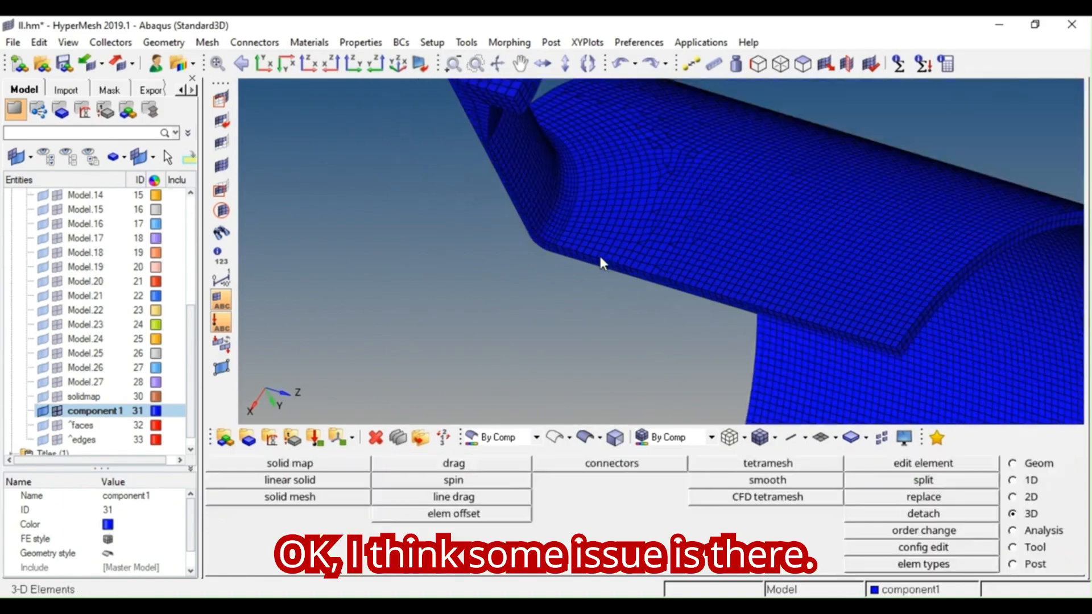
- Check the displayed 3-D elements of component1 for connectivity and duplicate elements
{"action": "left_click_drag", "start_coordinate": [617, 249], "coordinate": [539, 256], "text": "ctrl"}
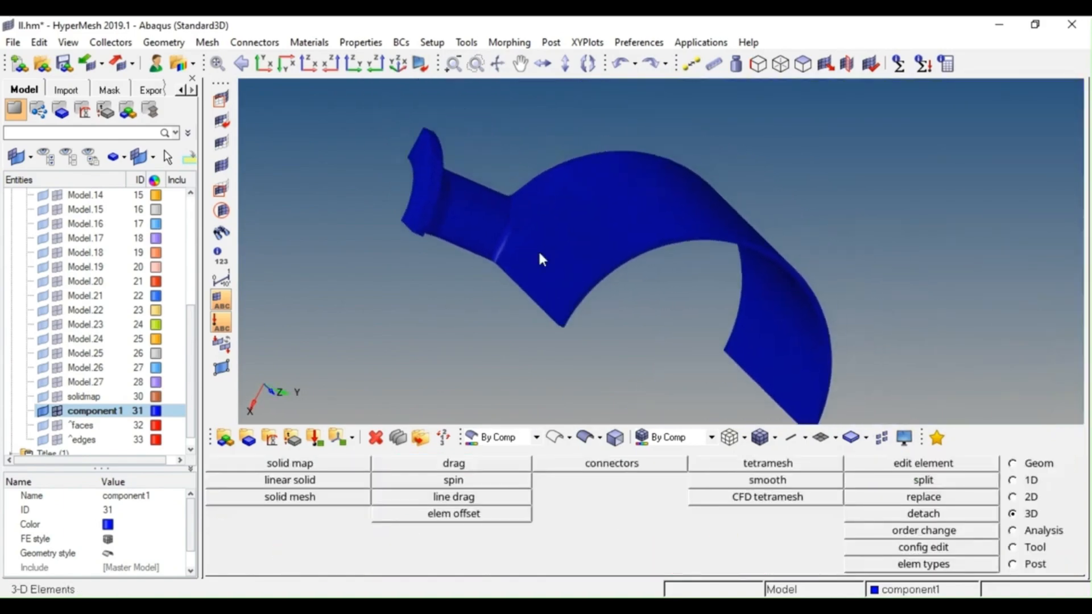
{"action": "scroll", "coordinate": [541, 259], "scroll_direction": "down", "scroll_amount": 3}
{"action": "key", "text": "F10"}
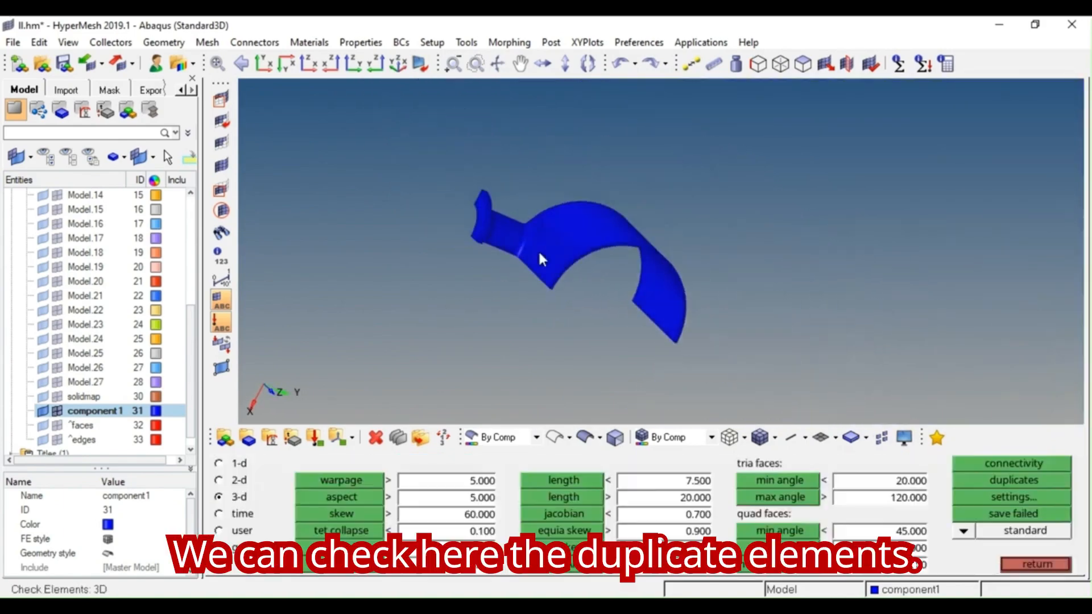
{"action": "left_click", "coordinate": [967, 463]}
{"action": "left_click", "coordinate": [978, 485]}
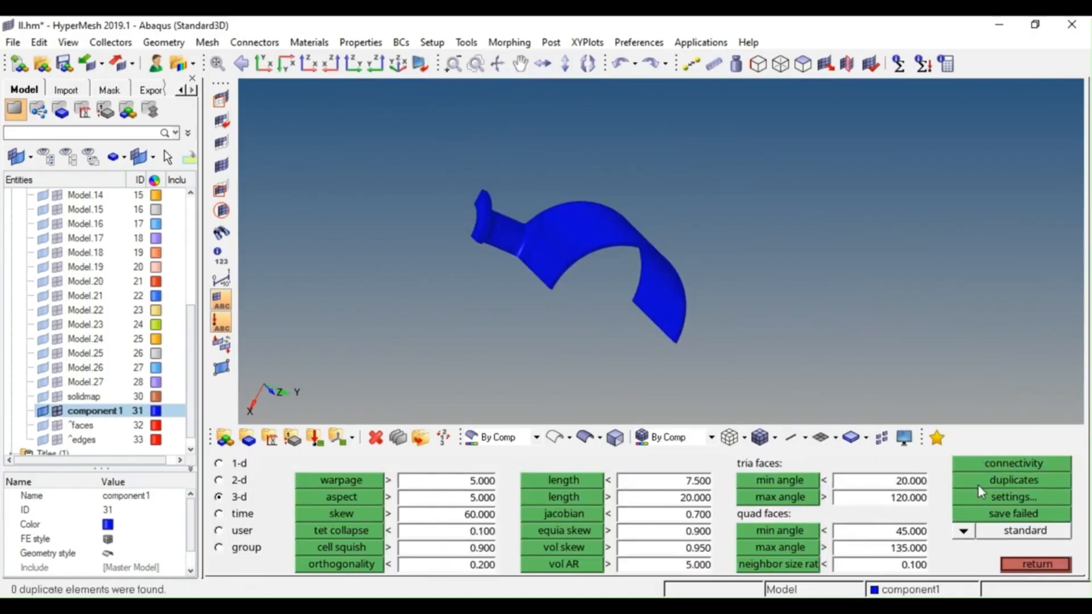
{"action": "key", "text": "Escape"}
{"action": "right_click_drag", "start_coordinate": [524, 259], "coordinate": [574, 228], "text": "ctrl"}
{"action": "scroll", "coordinate": [575, 228], "scroll_direction": "up", "scroll_amount": 4}
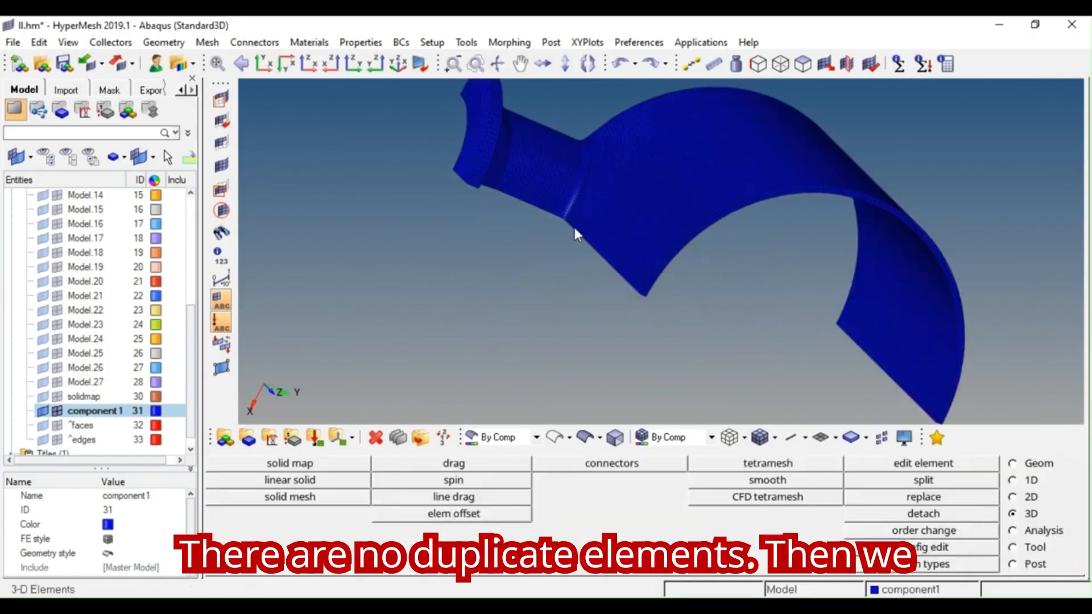
- Equivalence the nodes of component1 in the edge check at tolerance 0.010
{"action": "key", "text": "shift+F3"}
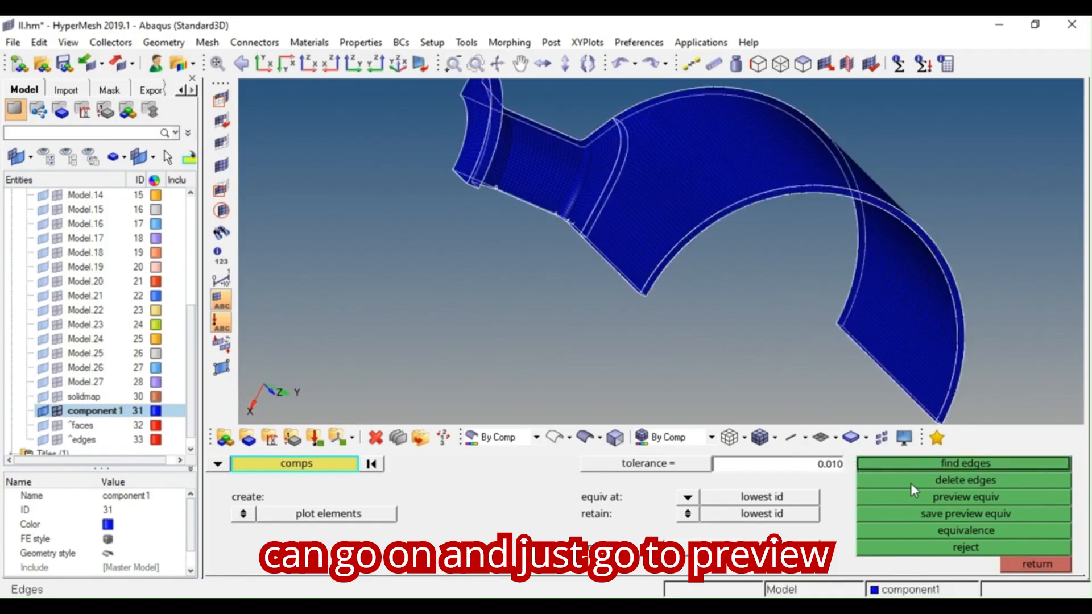
{"action": "left_click", "coordinate": [961, 531]}
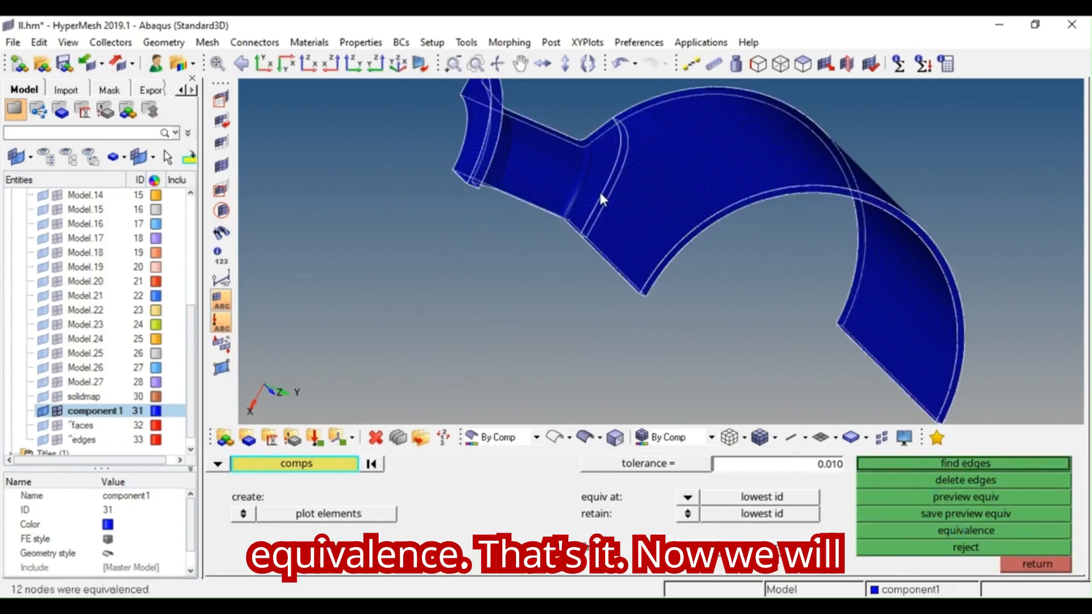
{"action": "left_click_drag", "start_coordinate": [597, 195], "coordinate": [565, 244], "text": "ctrl"}
{"action": "key", "text": "Escape"}
- Find the faces of component1 and hide its elements so that only ^faces stays displayed
{"action": "left_click", "coordinate": [798, 64]}
{"action": "left_click", "coordinate": [672, 249]}
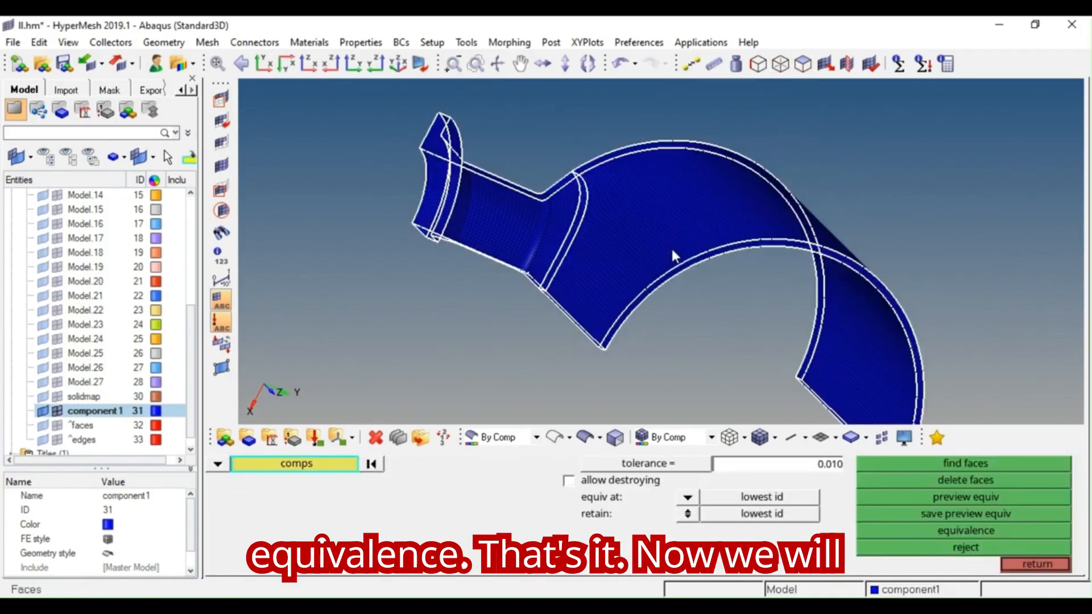
{"action": "middle_click", "coordinate": [770, 222]}
{"action": "left_click", "coordinate": [57, 411]}
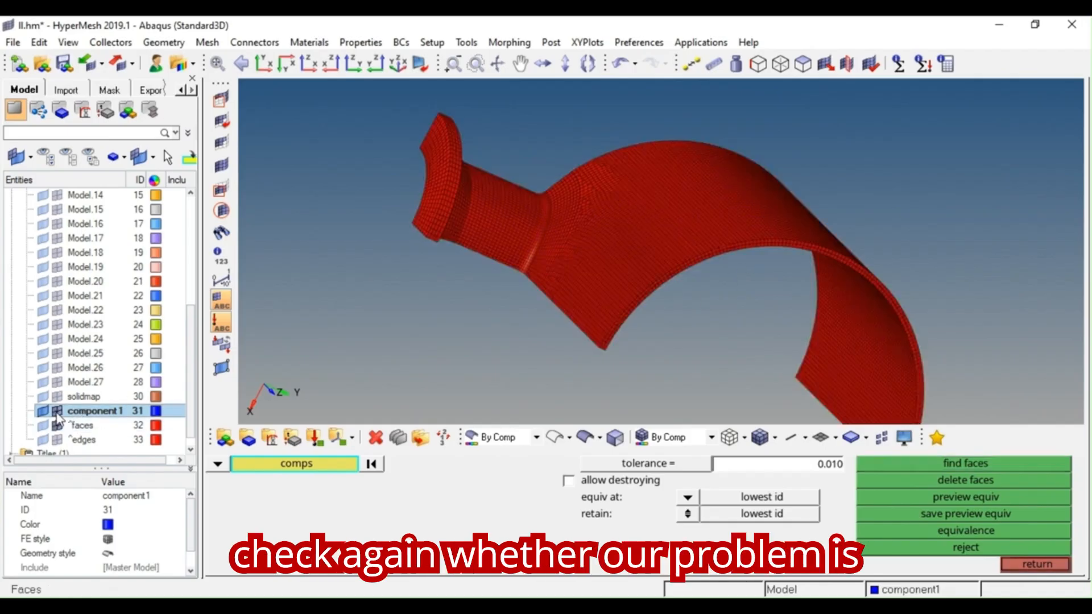
- Check the ^faces component for T-connected edges
{"action": "right_click_drag", "start_coordinate": [771, 275], "coordinate": [727, 286], "text": "ctrl"}
{"action": "key", "text": "shift+F3"}
{"action": "left_click", "coordinate": [633, 244]}
{"action": "middle_click", "coordinate": [633, 243]}
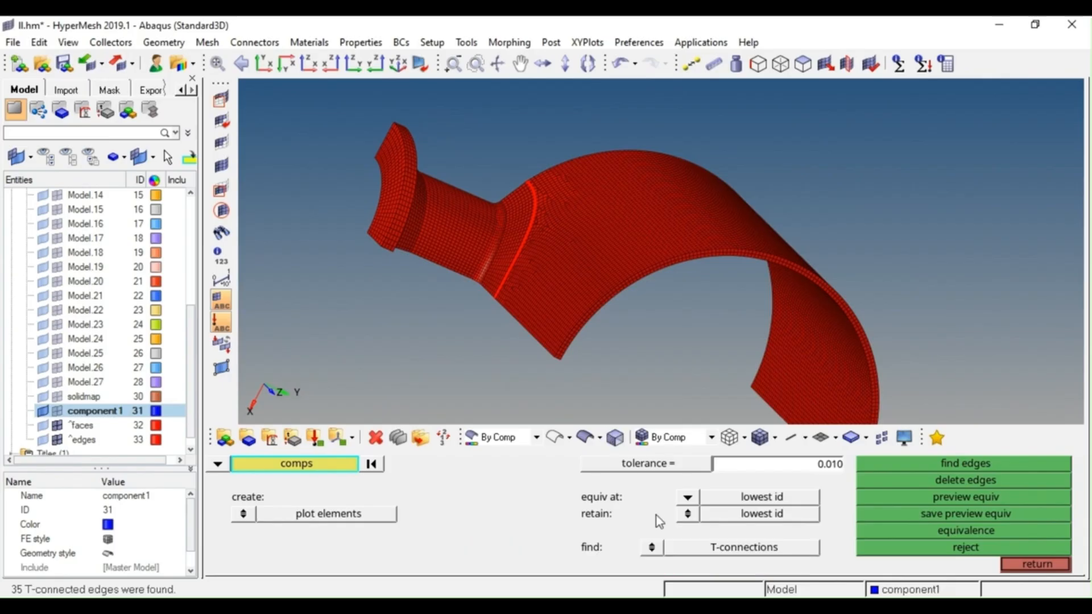
{"action": "key", "text": "Escape"}
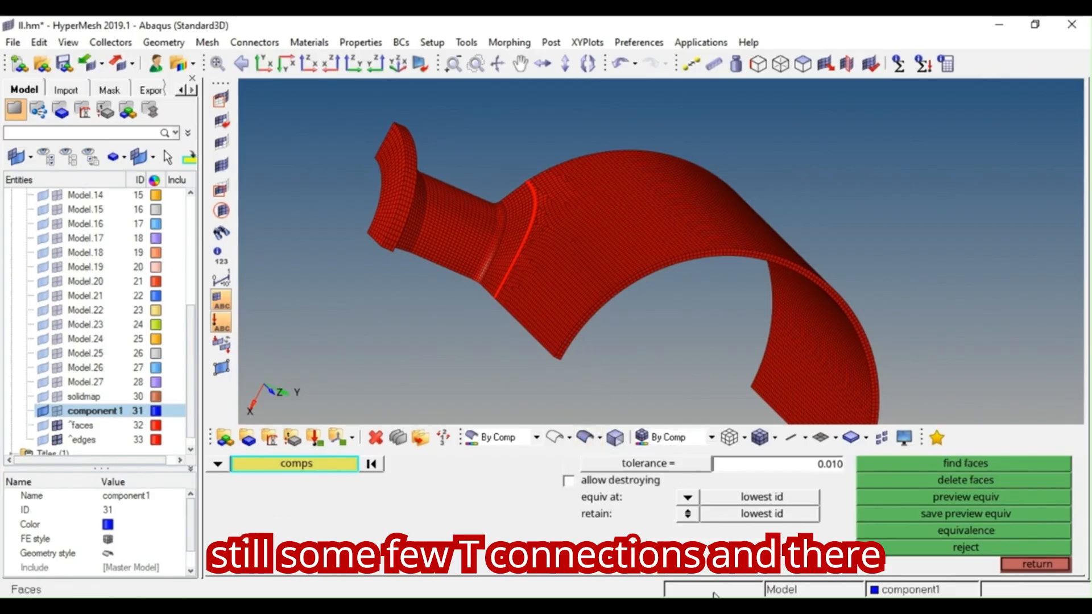
- Check the ^faces component for free edges and inspect the nozzle-shell junction along the cut edge
{"action": "key", "text": "shift+F3"}
{"action": "middle_click", "coordinate": [507, 286]}
{"action": "scroll", "coordinate": [506, 285], "scroll_direction": "up", "scroll_amount": 5}
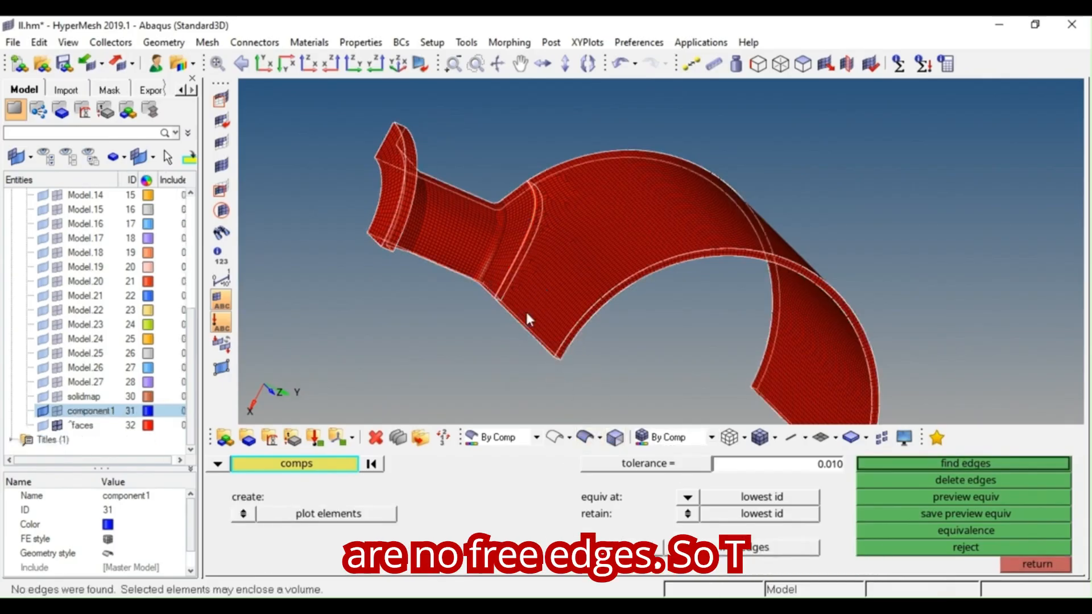
{"action": "left_click_drag", "start_coordinate": [584, 314], "coordinate": [509, 285], "text": "ctrl"}
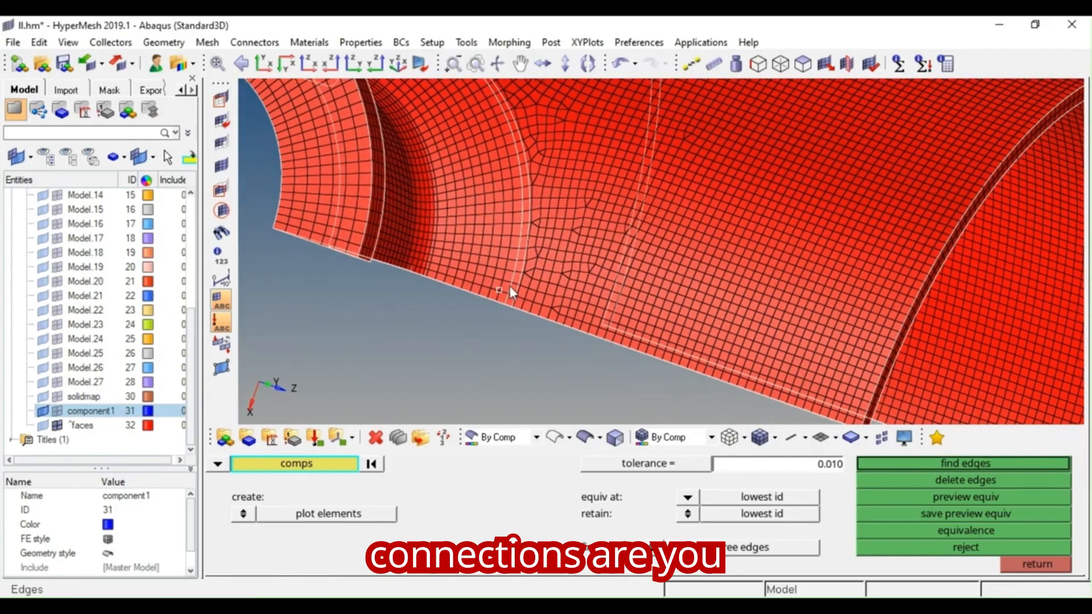
{"action": "scroll", "coordinate": [509, 285], "scroll_direction": "up", "scroll_amount": 4}
{"action": "scroll", "coordinate": [509, 284], "scroll_direction": "down", "scroll_amount": 4}
- Set the edge search back to T-connections and generate the T-connected edges of ^faces
{"action": "left_click", "coordinate": [657, 547]}
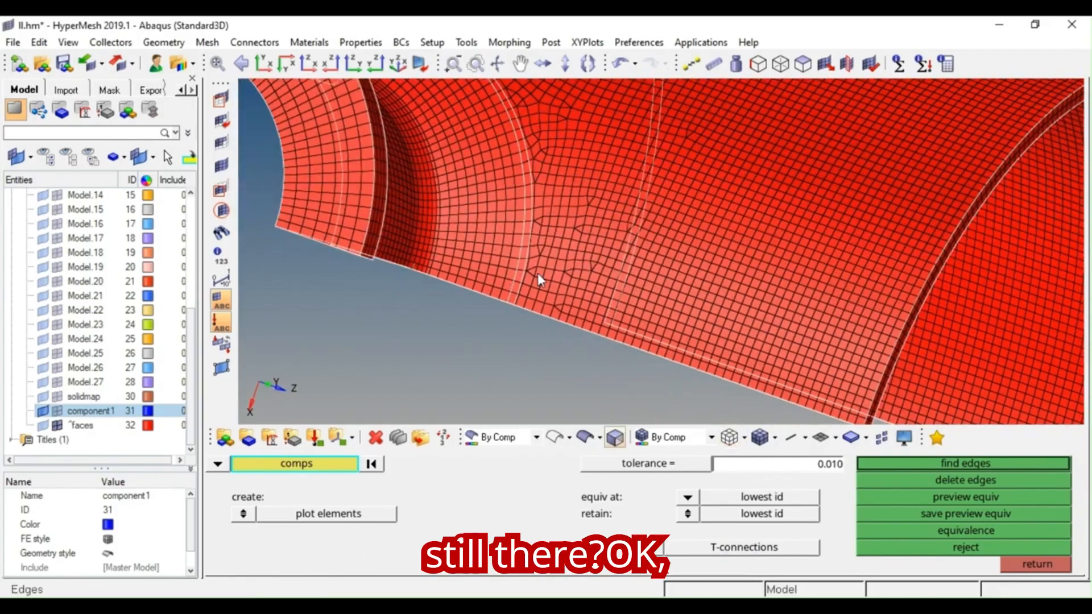
{"action": "middle_click", "coordinate": [537, 273]}
{"action": "right_click_drag", "start_coordinate": [548, 291], "coordinate": [548, 313], "text": "ctrl"}
{"action": "key", "text": "Escape"}
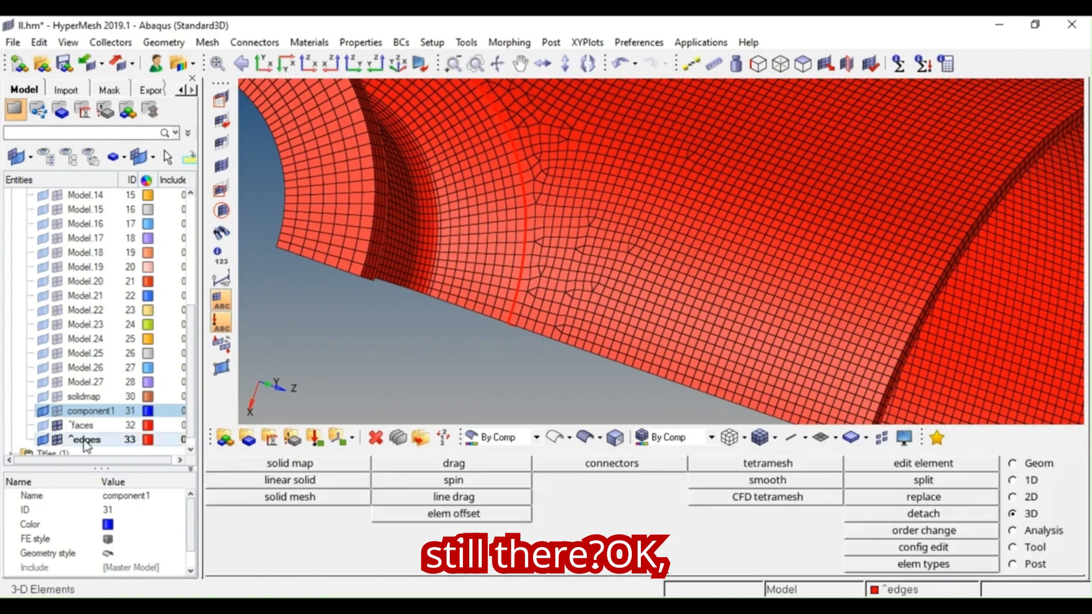
- Isolate the ^edges component and display the elements attached to its T-connected edges
{"action": "left_click", "coordinate": [72, 439]}
{"action": "left_click", "coordinate": [218, 300]}
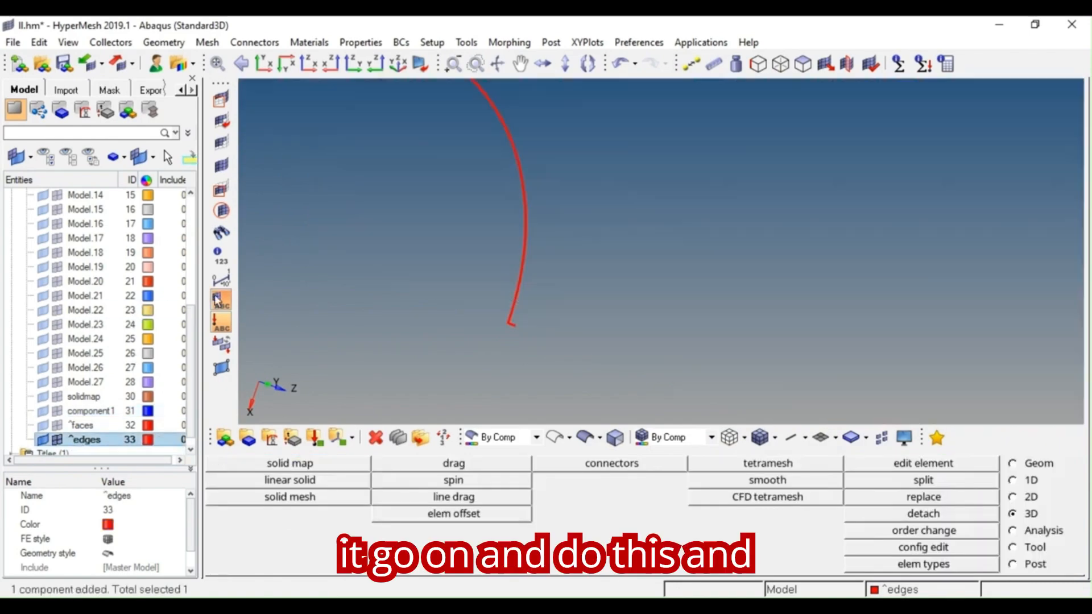
{"action": "right_click_drag", "start_coordinate": [427, 198], "coordinate": [434, 219], "text": "ctrl"}
{"action": "left_click", "coordinate": [226, 149]}
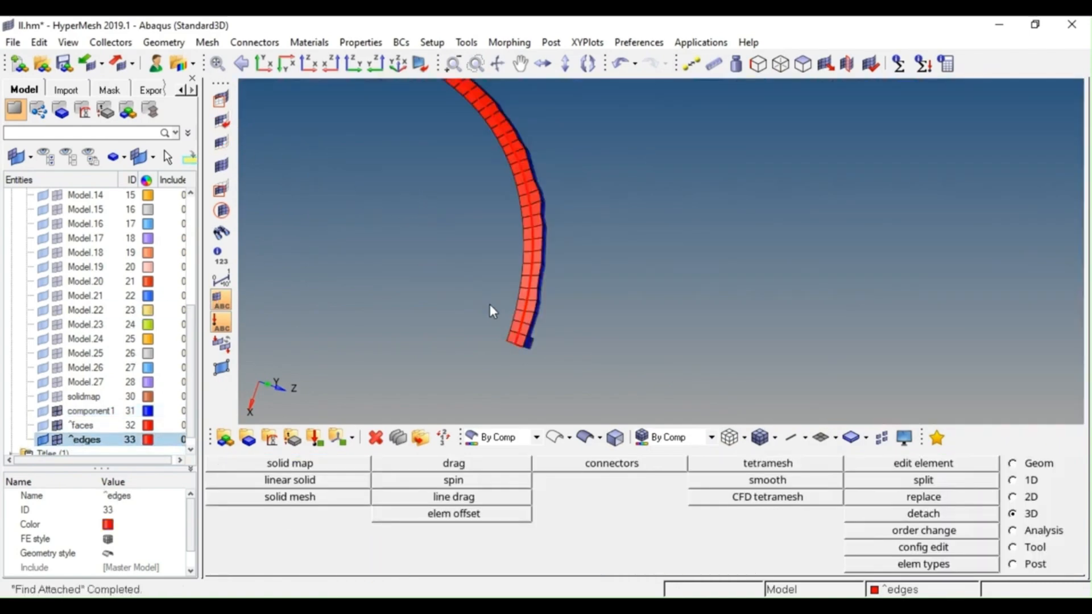
- Examine the curved strip of attached elements at its ends and along the T-connected edges
{"action": "left_click_drag", "start_coordinate": [489, 307], "coordinate": [544, 337], "text": "ctrl"}
{"action": "scroll", "coordinate": [538, 306], "scroll_direction": "up", "scroll_amount": 6, "text": "ctrl"}
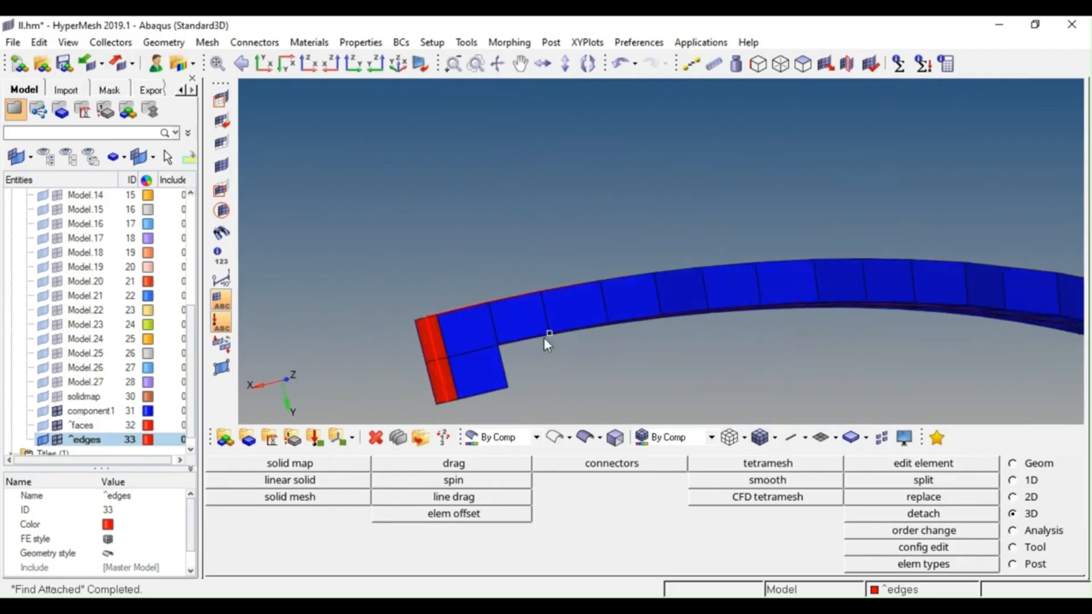
{"action": "scroll", "coordinate": [544, 337], "scroll_direction": "down", "scroll_amount": 4, "text": "ctrl"}
{"action": "right_click_drag", "start_coordinate": [531, 333], "coordinate": [487, 299], "text": "ctrl"}
{"action": "scroll", "coordinate": [487, 299], "scroll_direction": "down", "scroll_amount": 4, "text": "ctrl"}
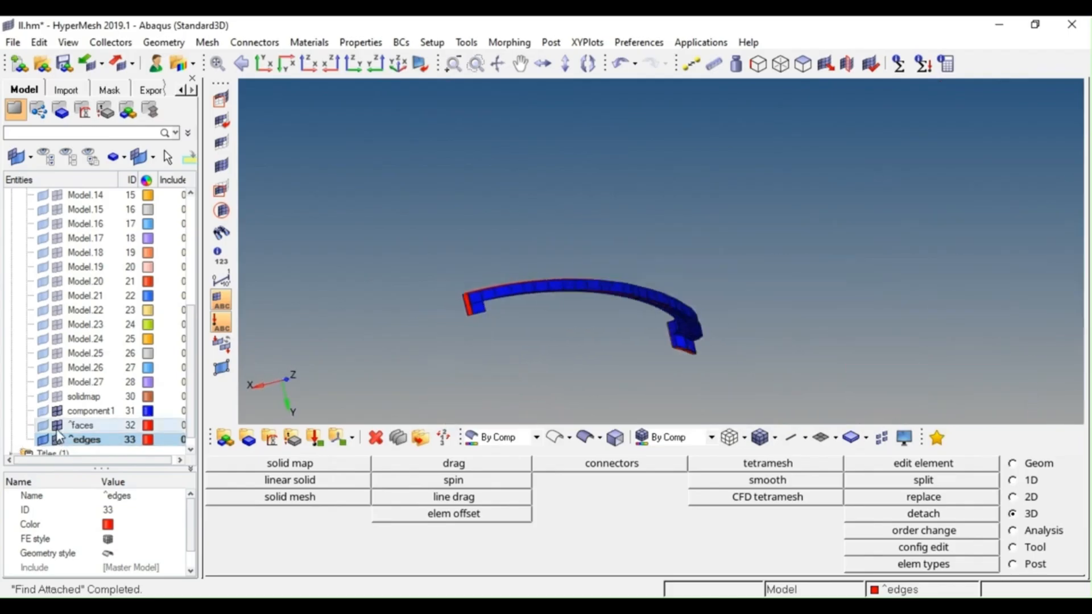
{"action": "scroll", "coordinate": [448, 329], "scroll_direction": "up", "scroll_amount": 4, "text": "ctrl"}
{"action": "mouse_move", "coordinate": [480, 313]}
{"action": "left_mouse_down", "text": "ctrl"}
{"action": "mouse_move", "coordinate": [475, 339]}
{"action": "mouse_move", "coordinate": [514, 283]}
{"action": "mouse_move", "coordinate": [369, 307]}
{"action": "mouse_move", "coordinate": [446, 283]}
{"action": "mouse_move", "coordinate": [485, 356]}
{"action": "mouse_move", "coordinate": [469, 316]}
{"action": "left_mouse_up", "text": "ctrl"}
{"action": "scroll", "coordinate": [467, 310], "scroll_direction": "down", "scroll_amount": 4, "text": "ctrl"}
{"action": "right_click_drag", "start_coordinate": [441, 232], "coordinate": [551, 244], "text": "ctrl"}
- Switch the edge check selection to elements, select the whole attached strip and preview its equivalent nodes at tolerance 0.010
{"action": "key", "text": "shift+F3"}
{"action": "left_click", "coordinate": [551, 244]}
{"action": "left_click", "coordinate": [220, 466]}
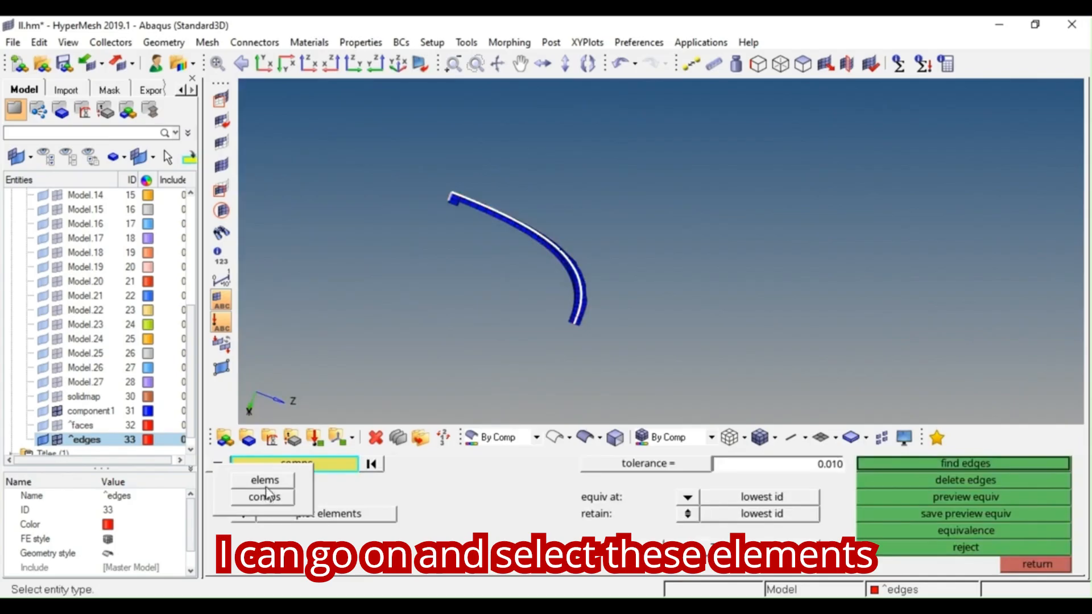
{"action": "left_click", "coordinate": [268, 477]}
{"action": "left_click_drag", "start_coordinate": [680, 121], "coordinate": [385, 397], "text": "shift"}
{"action": "scroll", "coordinate": [614, 362], "scroll_direction": "up", "scroll_amount": 4, "text": "ctrl"}
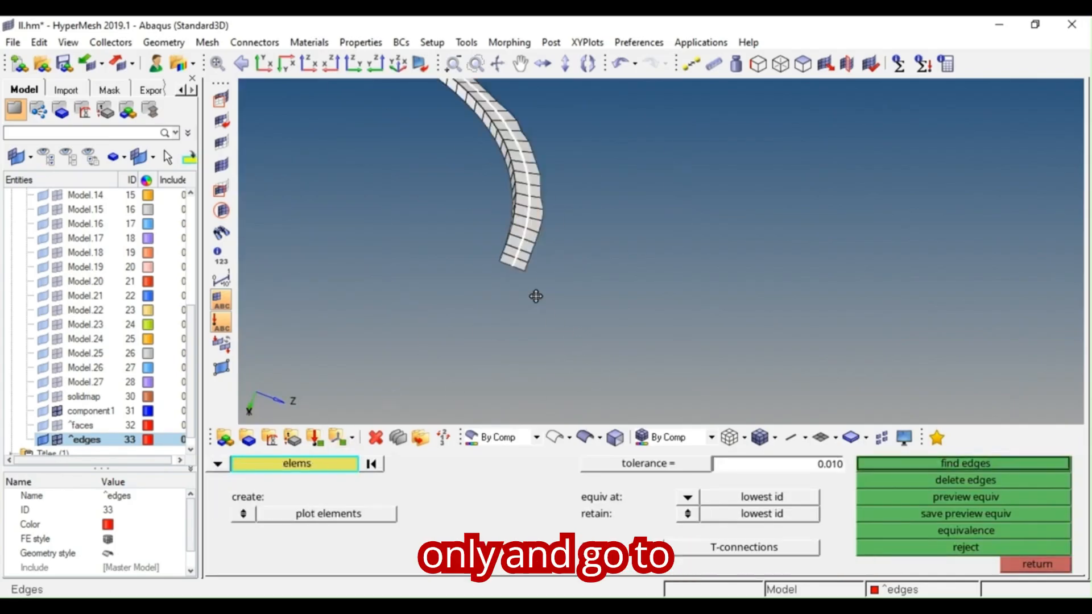
{"action": "right_click_drag", "start_coordinate": [537, 296], "coordinate": [611, 309], "text": "ctrl"}
{"action": "left_click", "coordinate": [959, 498]}
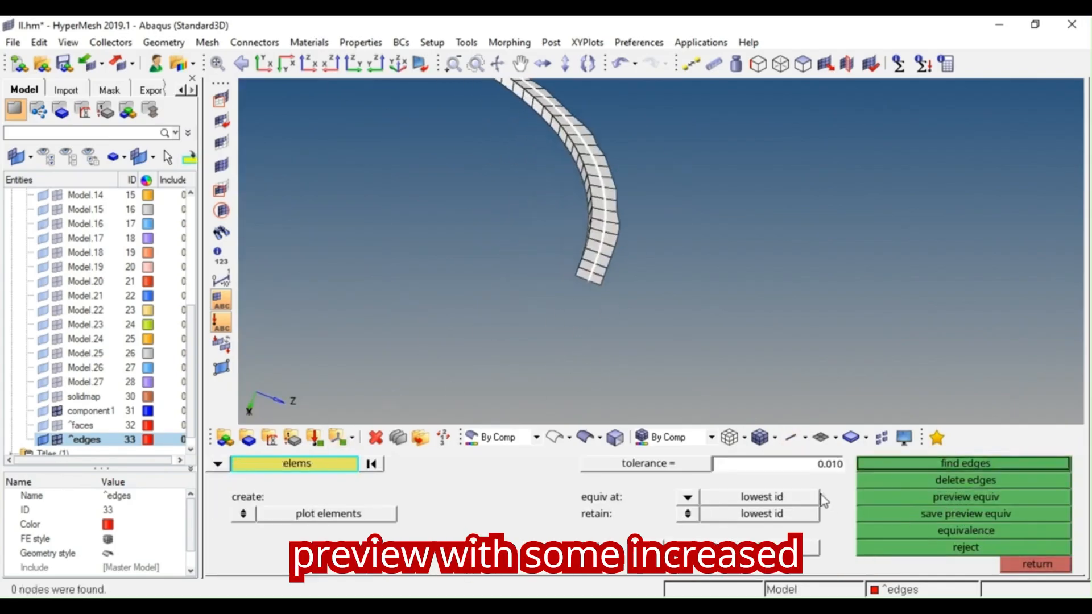
- Set the tolerance to 0.100, then preview and equivalence the nodes of the selected strip
{"action": "left_click", "coordinate": [827, 466]}
{"action": "key", "text": "BackSpace"}
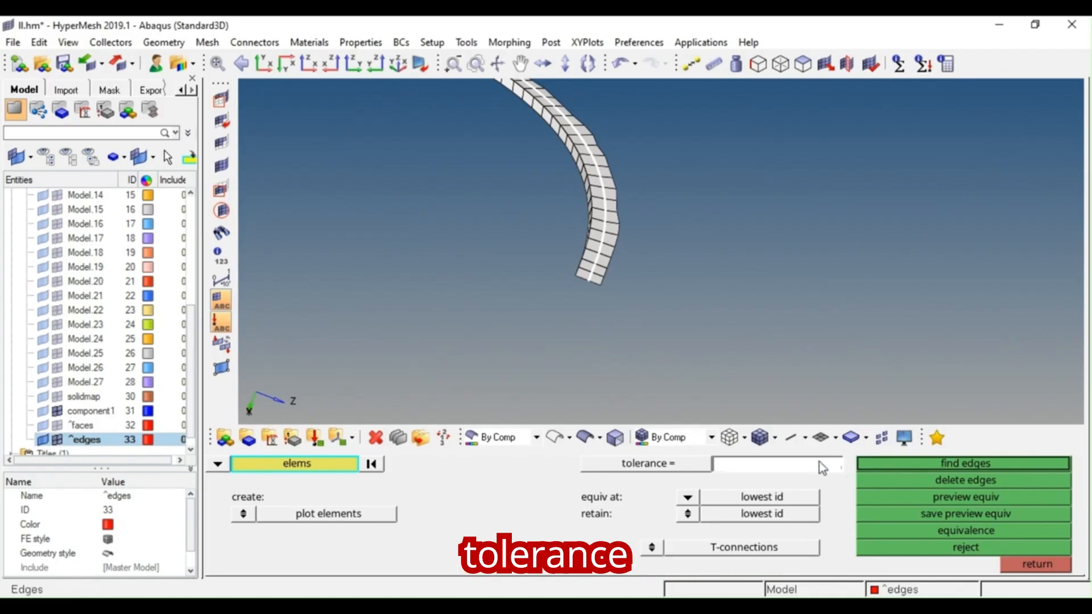
{"action": "left_click", "coordinate": [947, 504]}
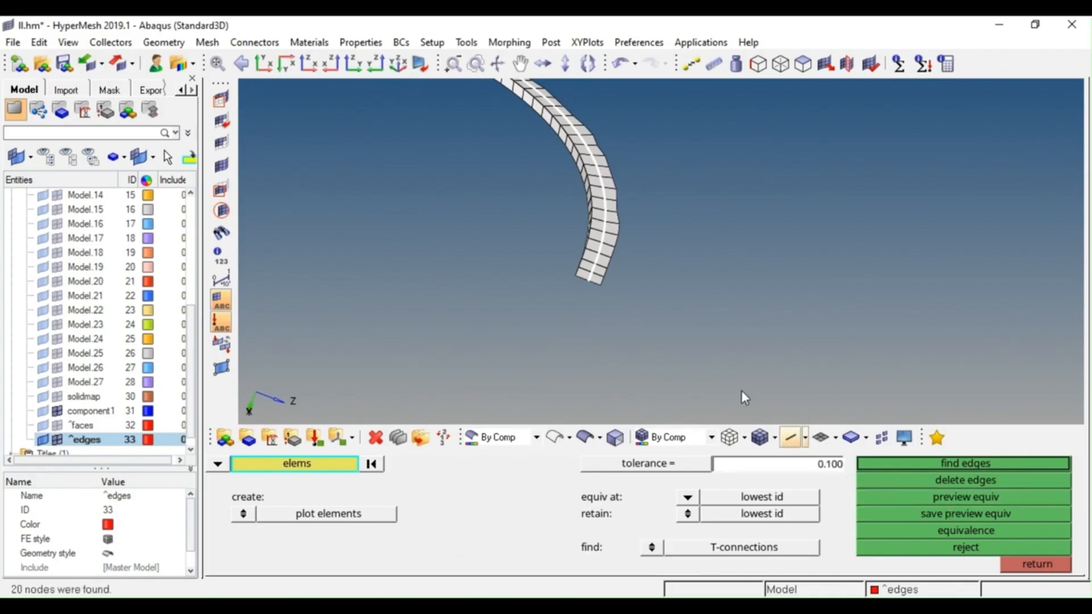
{"action": "left_click", "coordinate": [942, 532]}
{"action": "left_click_drag", "start_coordinate": [627, 303], "coordinate": [553, 215], "text": "ctrl"}
{"action": "right_click_drag", "start_coordinate": [553, 214], "coordinate": [526, 180], "text": "ctrl"}
{"action": "key", "text": "Escape"}
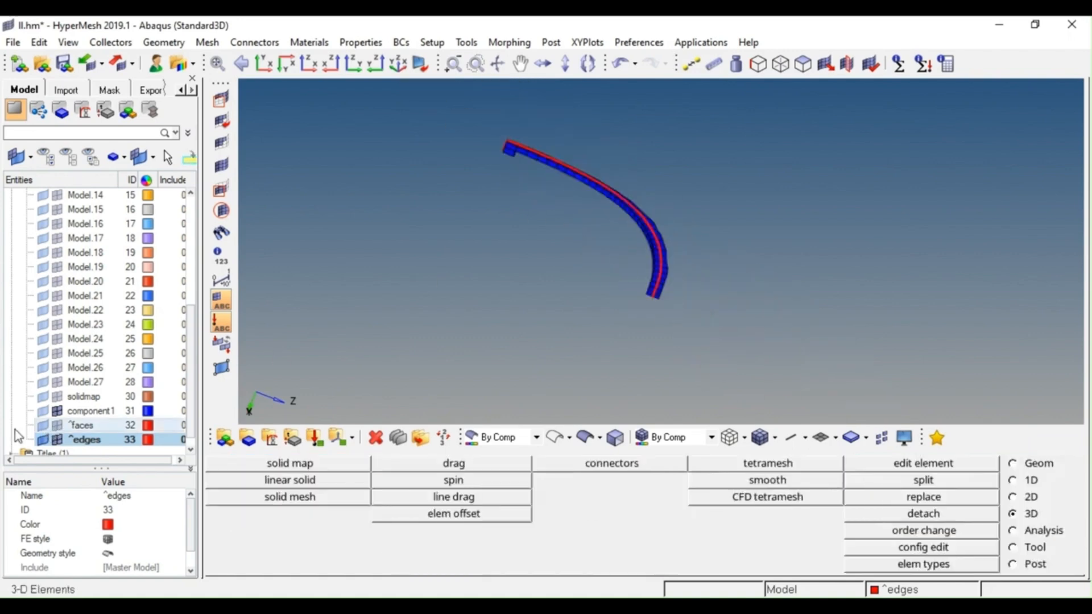
- Isolate component1 and find its faces again
{"action": "left_click", "coordinate": [72, 413]}
{"action": "left_click", "coordinate": [134, 281]}
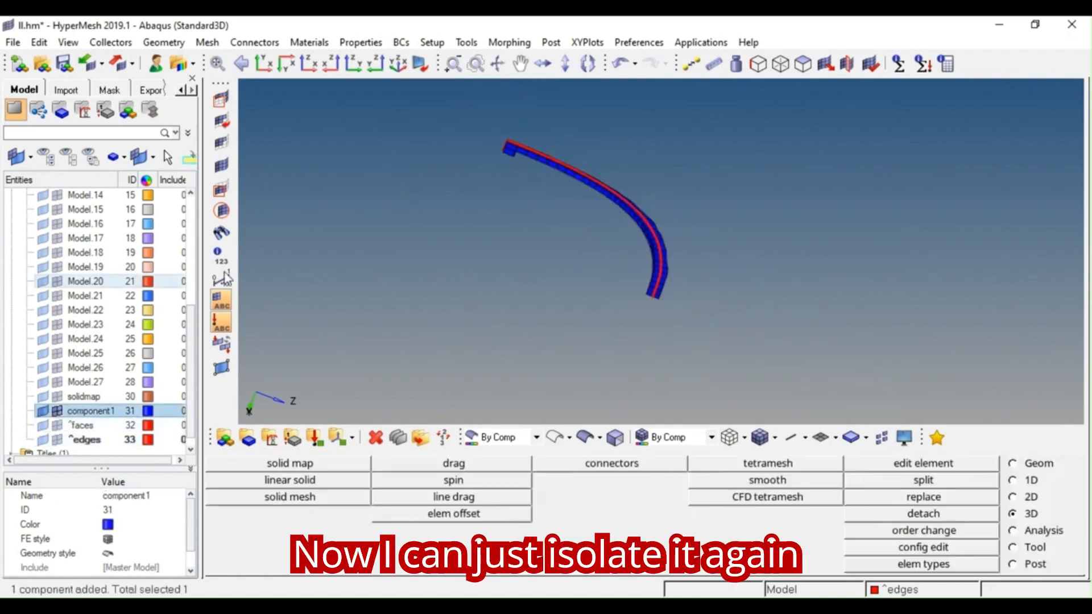
{"action": "scroll", "coordinate": [625, 267], "scroll_direction": "down", "scroll_amount": 6, "text": "ctrl"}
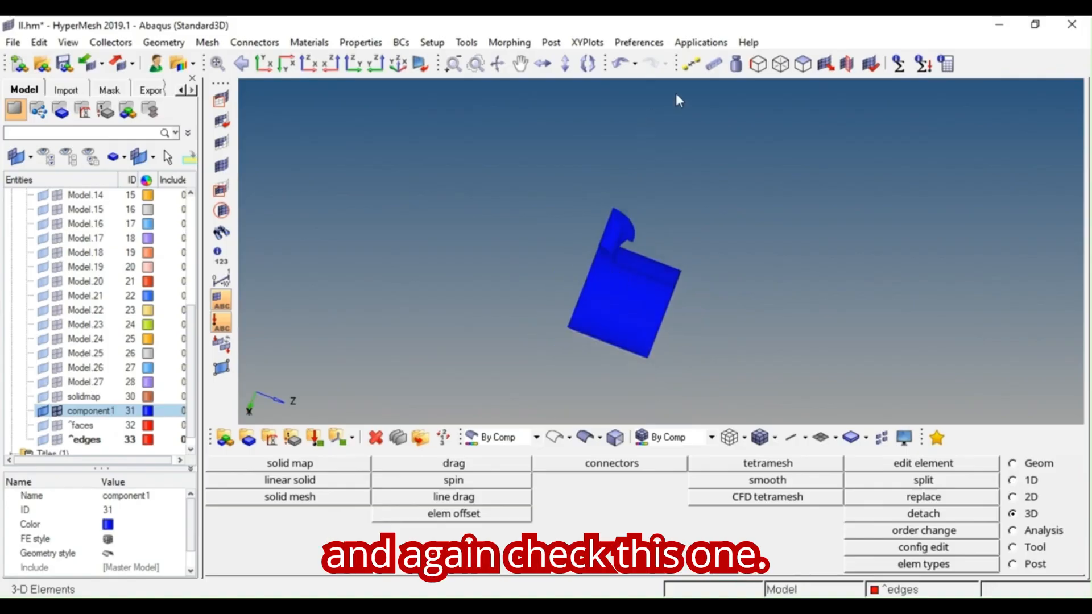
{"action": "left_click", "coordinate": [780, 64]}
{"action": "left_click", "coordinate": [618, 331]}
{"action": "middle_click", "coordinate": [672, 400]}
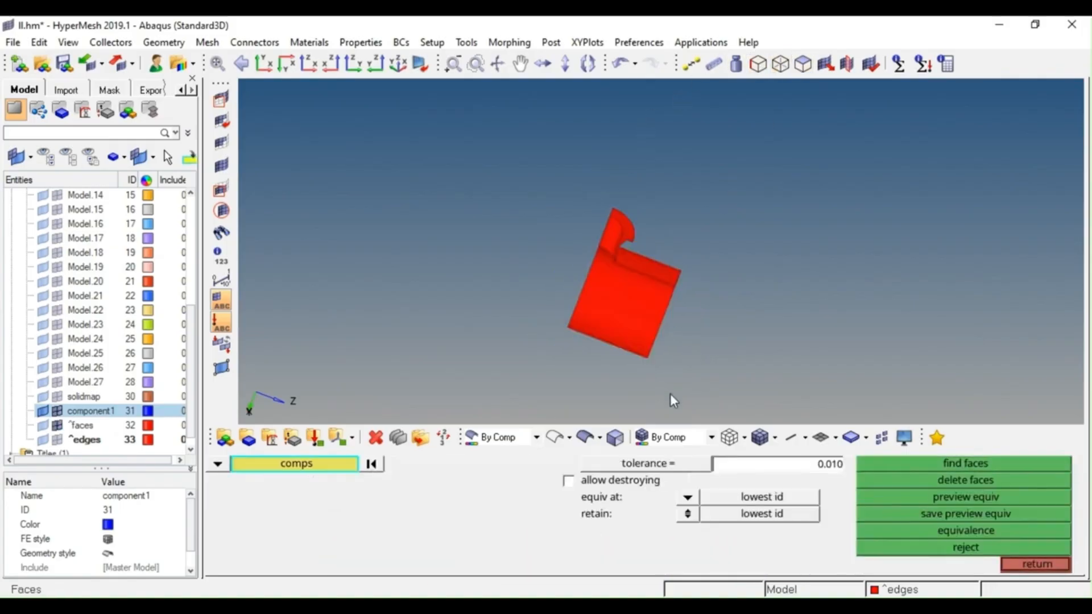
- Switch the edge check selection to components and find the T-connections of the displayed nozzle-shell model
{"action": "key", "text": "shift+F3"}
{"action": "left_click", "coordinate": [614, 320]}
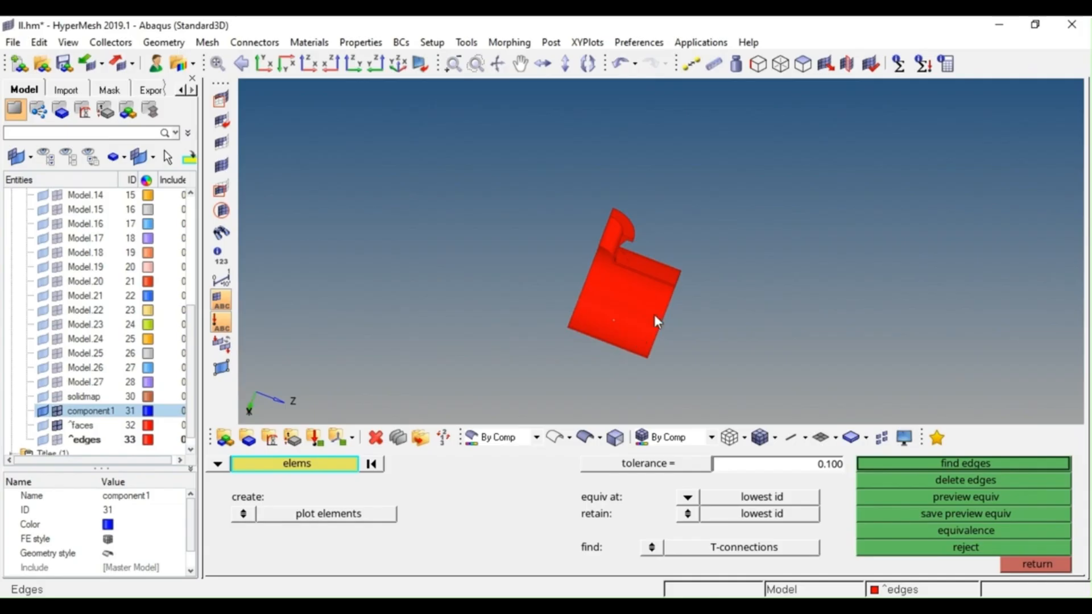
{"action": "left_click", "coordinate": [218, 464]}
{"action": "left_click", "coordinate": [267, 499]}
{"action": "left_click", "coordinate": [619, 319]}
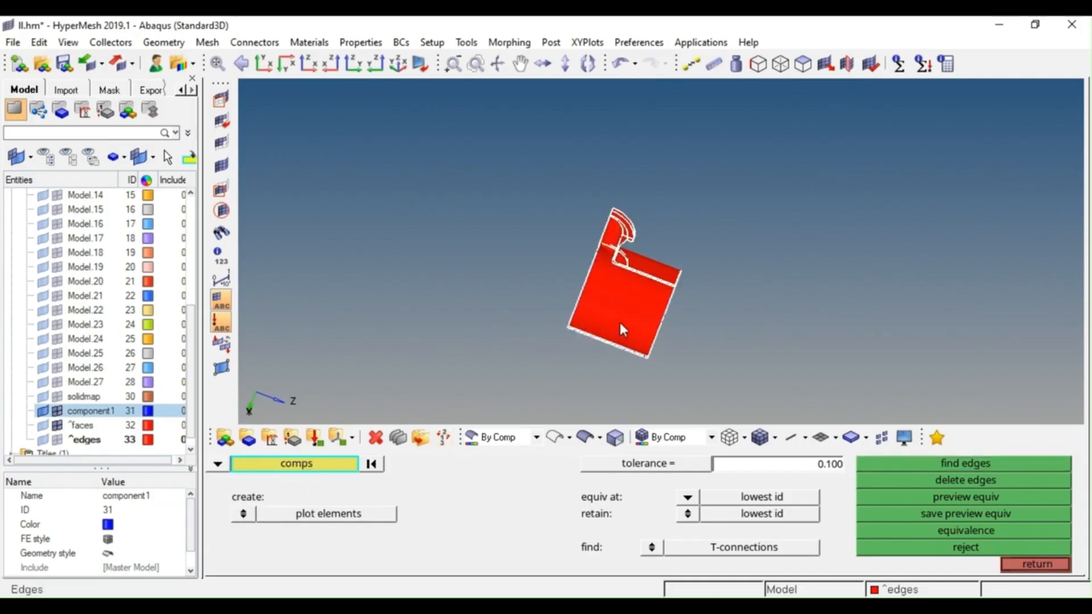
{"action": "middle_click", "coordinate": [622, 340]}
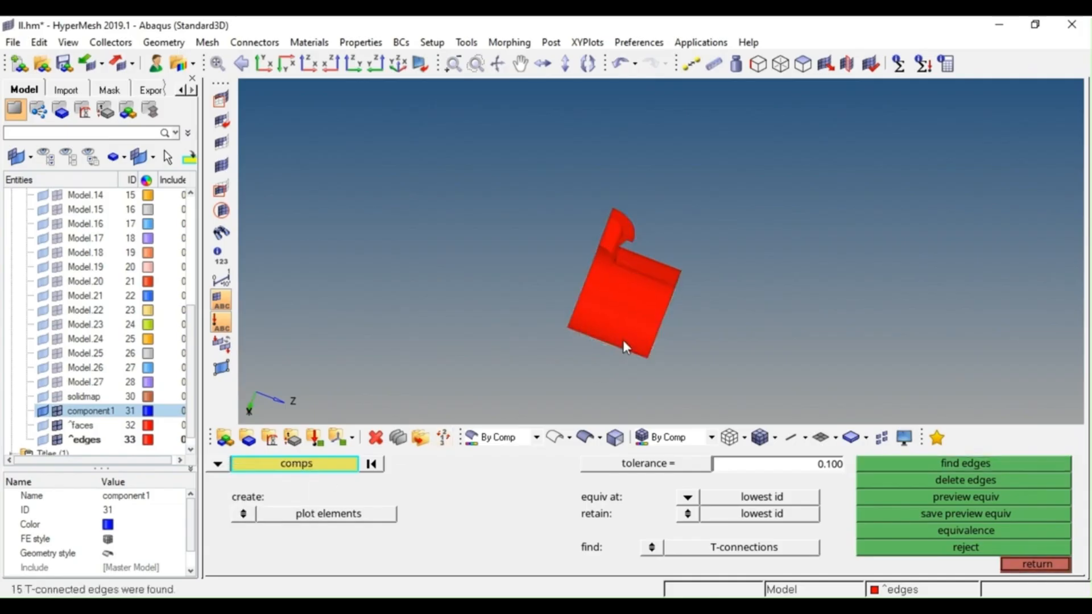
- Isolate the ^edges component to show only the T-connected edges
{"action": "left_click", "coordinate": [86, 440]}
{"action": "right_click", "coordinate": [84, 443]}
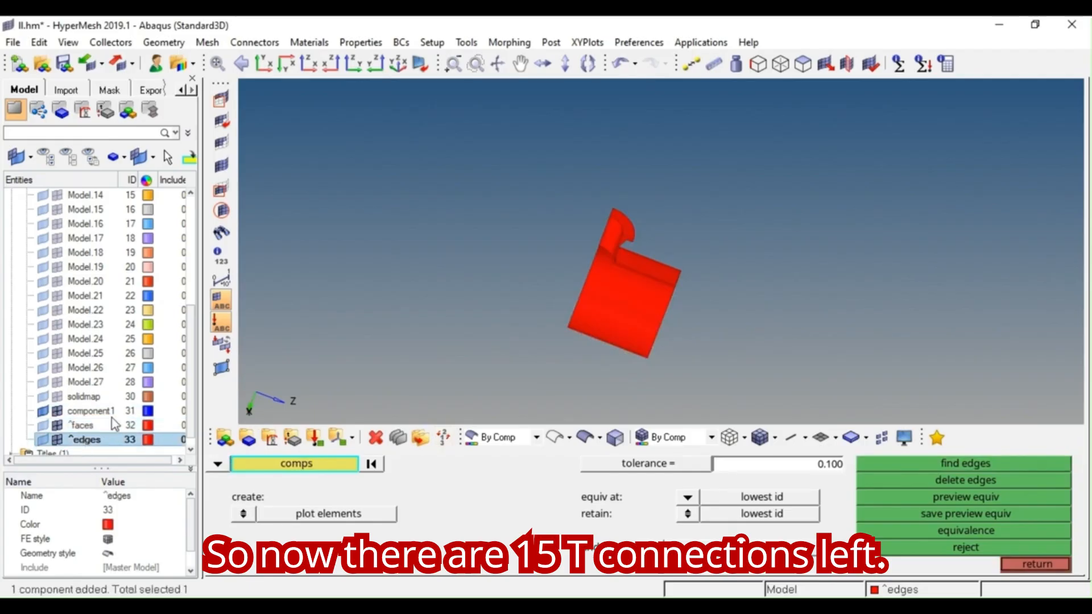
{"action": "left_click", "coordinate": [125, 309]}
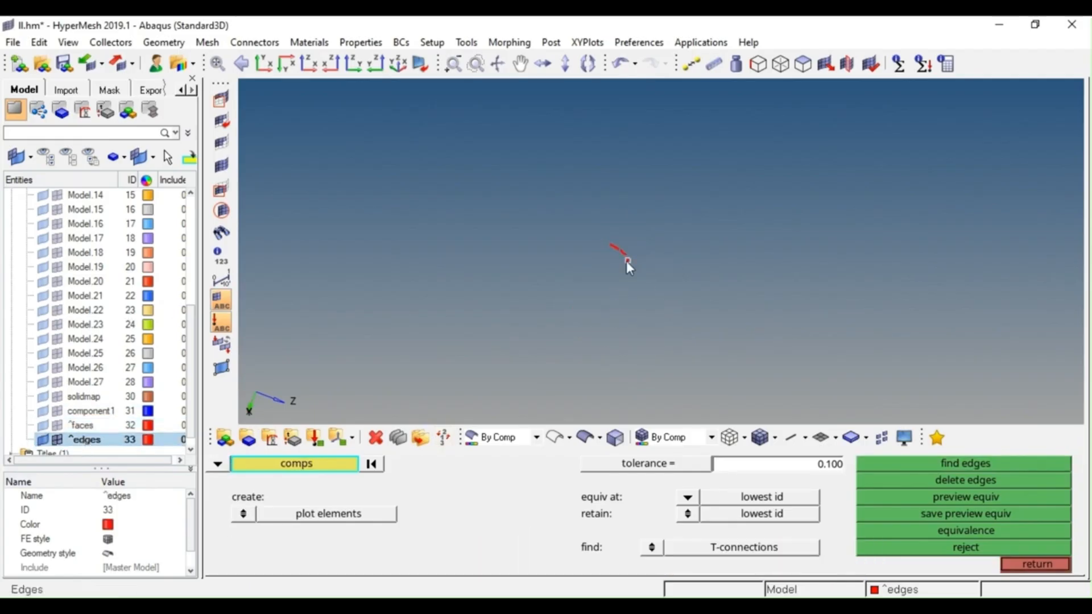
- Find the elements attached to the T-connected edges, switch the edge check to elements and select all the displayed ones
{"action": "left_click", "coordinate": [220, 143]}
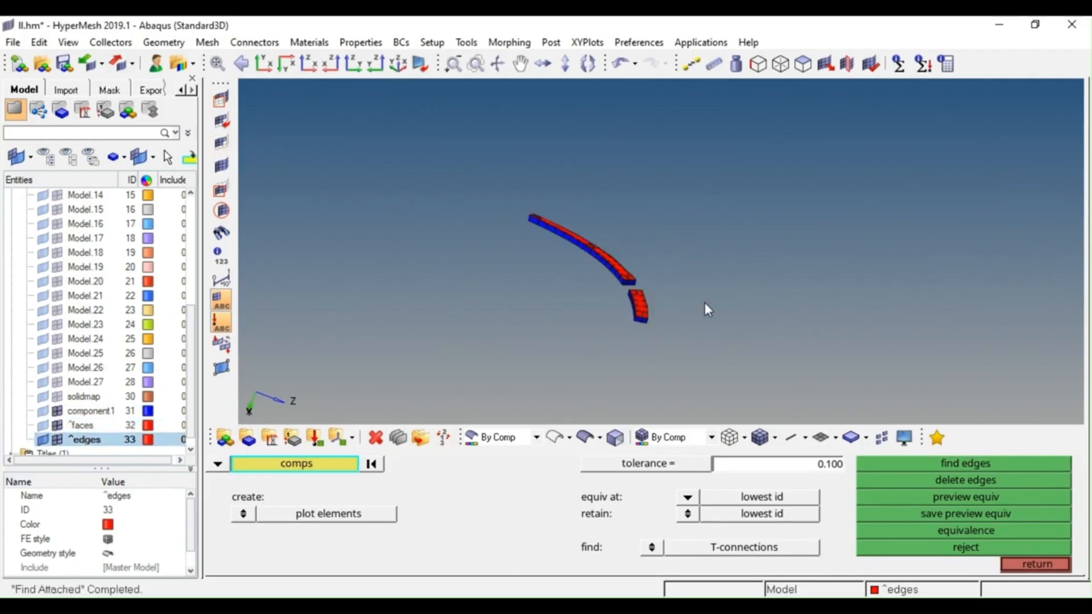
{"action": "left_click_drag", "start_coordinate": [573, 279], "coordinate": [531, 306], "text": "ctrl"}
{"action": "right_click_drag", "start_coordinate": [532, 306], "coordinate": [545, 278], "text": "ctrl"}
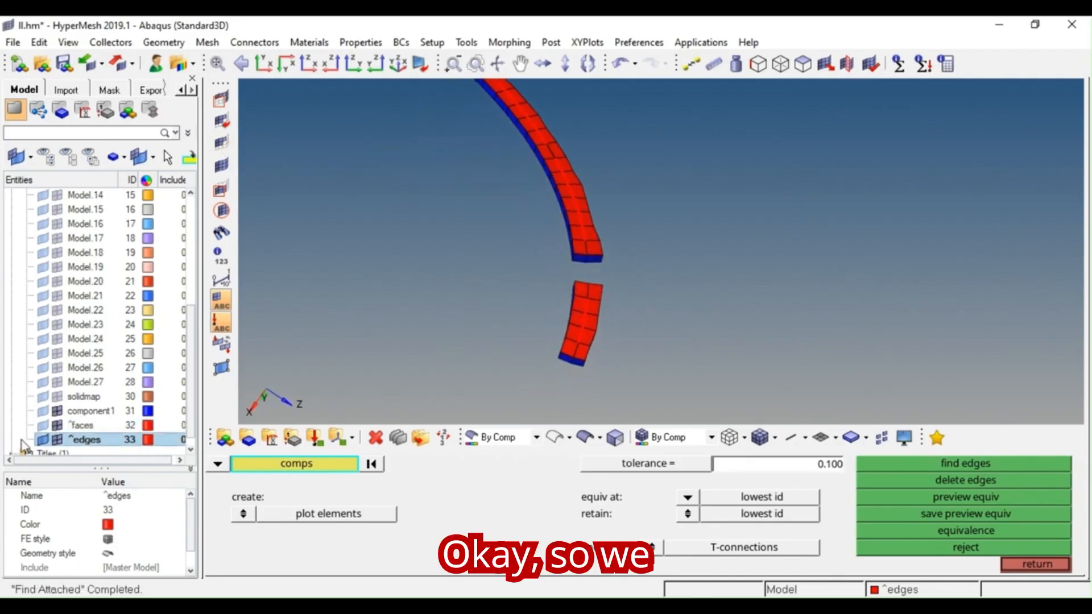
{"action": "scroll", "coordinate": [664, 305], "scroll_direction": "down", "scroll_amount": 5}
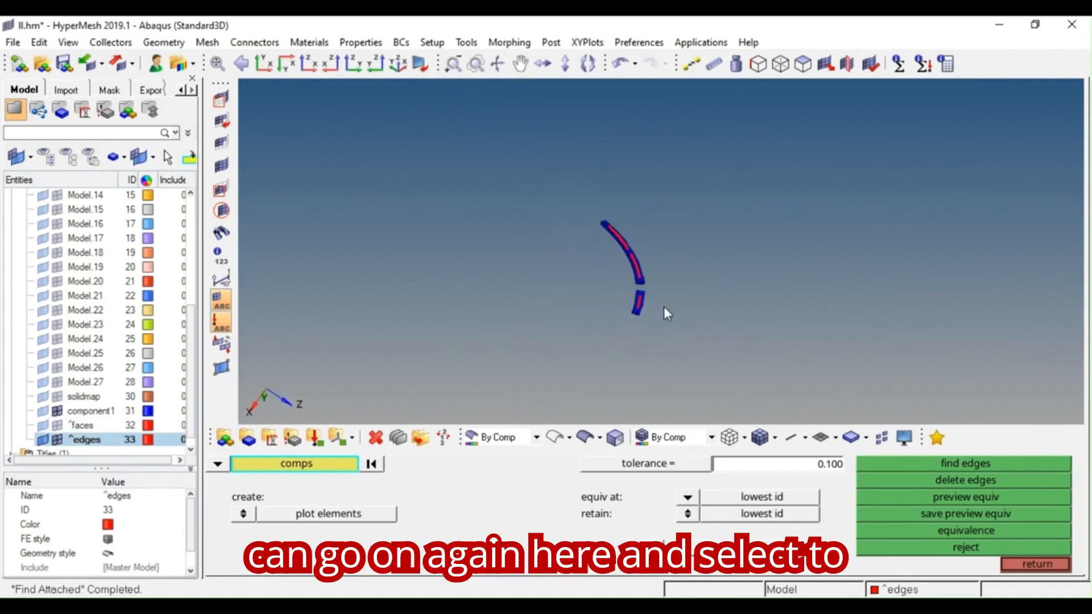
{"action": "left_click_drag", "start_coordinate": [686, 126], "coordinate": [860, 291], "text": "shift"}
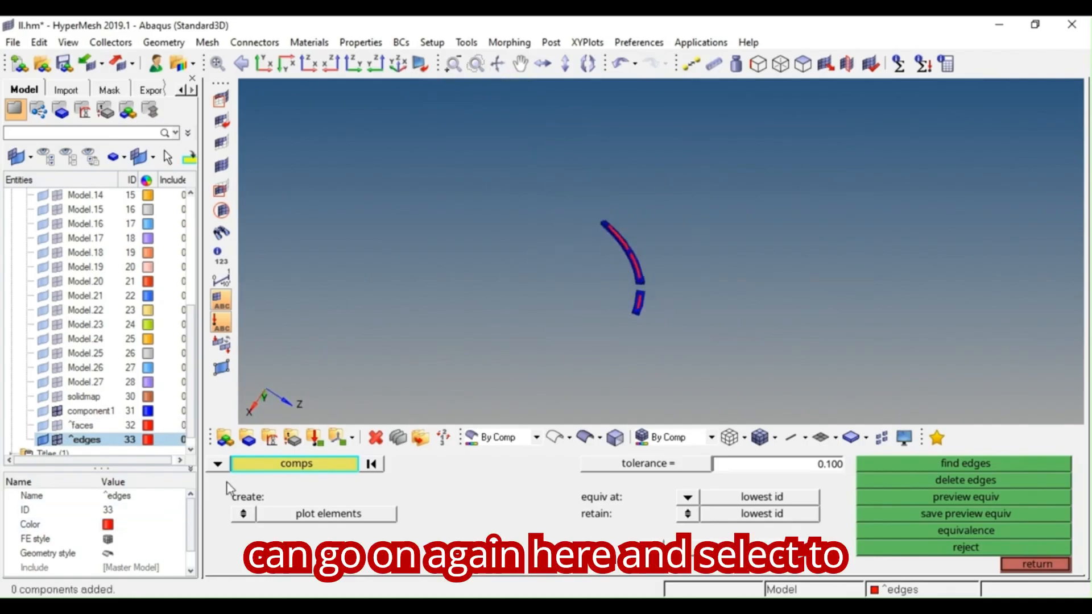
{"action": "left_click", "coordinate": [215, 465]}
{"action": "left_click", "coordinate": [271, 481]}
{"action": "left_click_drag", "start_coordinate": [726, 142], "coordinate": [517, 421], "text": "shift"}
- Preview the node equivalence of the selected strips at increasing tolerances, including 0.200 and 0.300
{"action": "scroll", "coordinate": [604, 306], "scroll_direction": "up", "scroll_amount": 4}
{"action": "right_click_drag", "start_coordinate": [575, 345], "coordinate": [591, 296], "text": "ctrl"}
{"action": "left_click", "coordinate": [940, 497]}
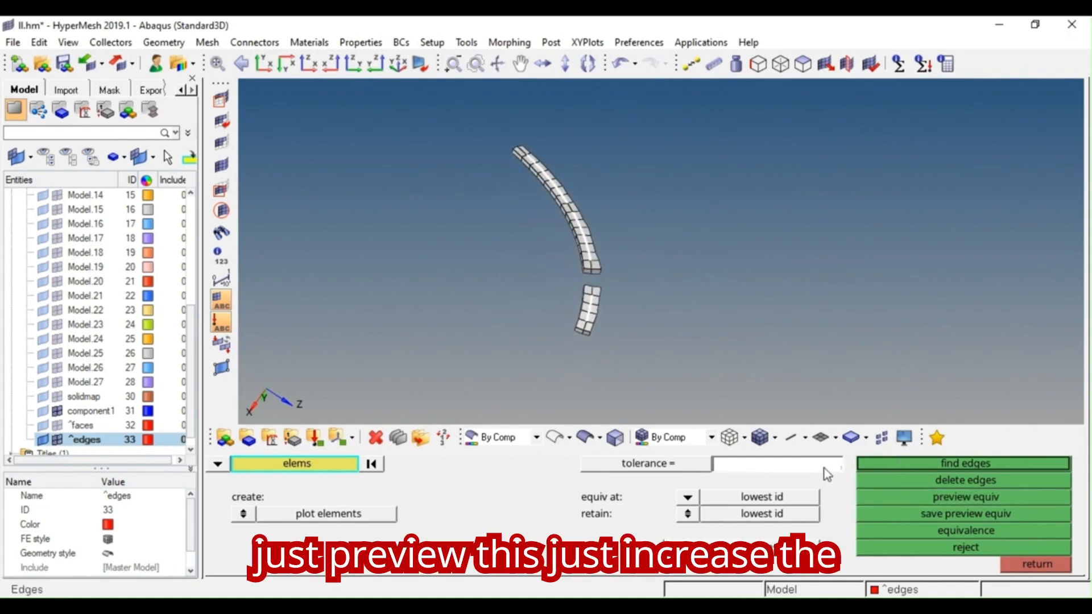
{"action": "left_click", "coordinate": [961, 497]}
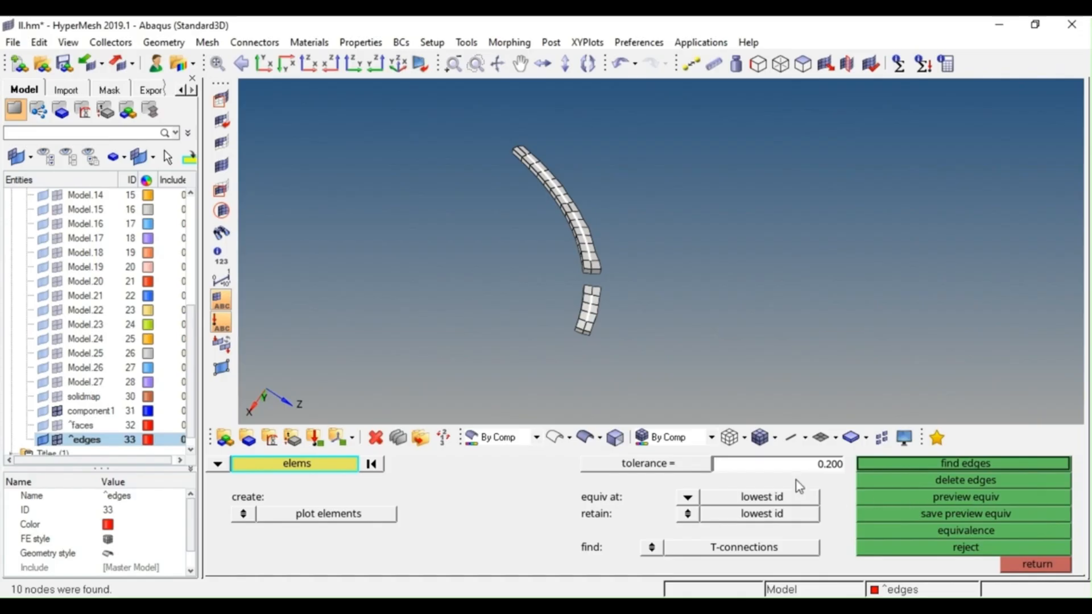
{"action": "left_click", "coordinate": [722, 443]}
{"action": "scroll", "coordinate": [574, 279], "scroll_direction": "up", "scroll_amount": 5, "text": "ctrl"}
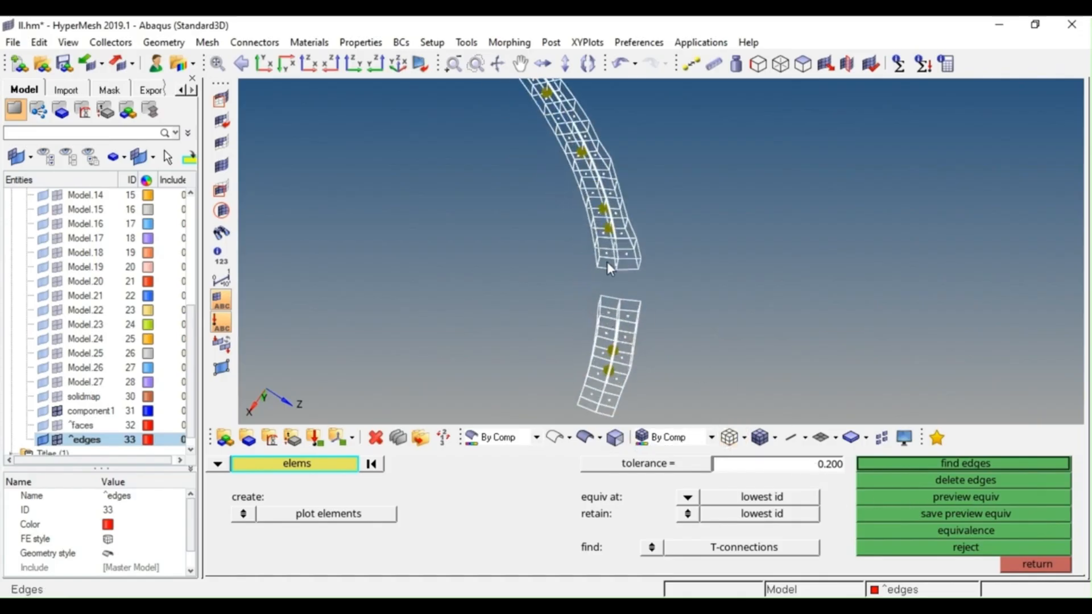
{"action": "left_click", "coordinate": [814, 466]}
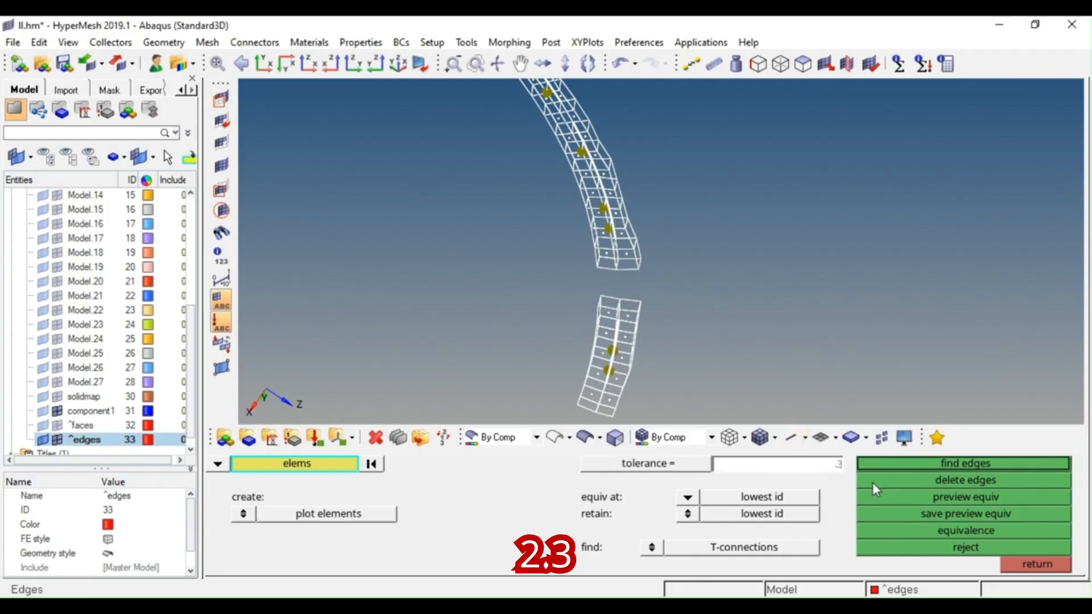
{"action": "type", "text": ".3"}
{"action": "left_click", "coordinate": [941, 499]}
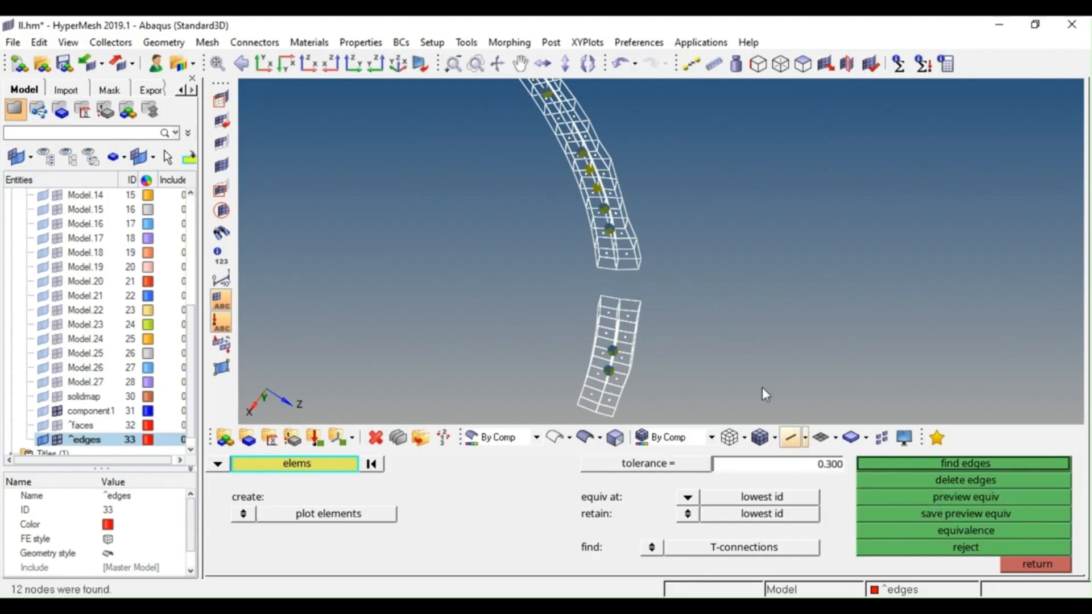
- Set the tolerance to 0.500, then preview and equivalence the nodes of the selected strips
{"action": "left_click", "coordinate": [790, 469]}
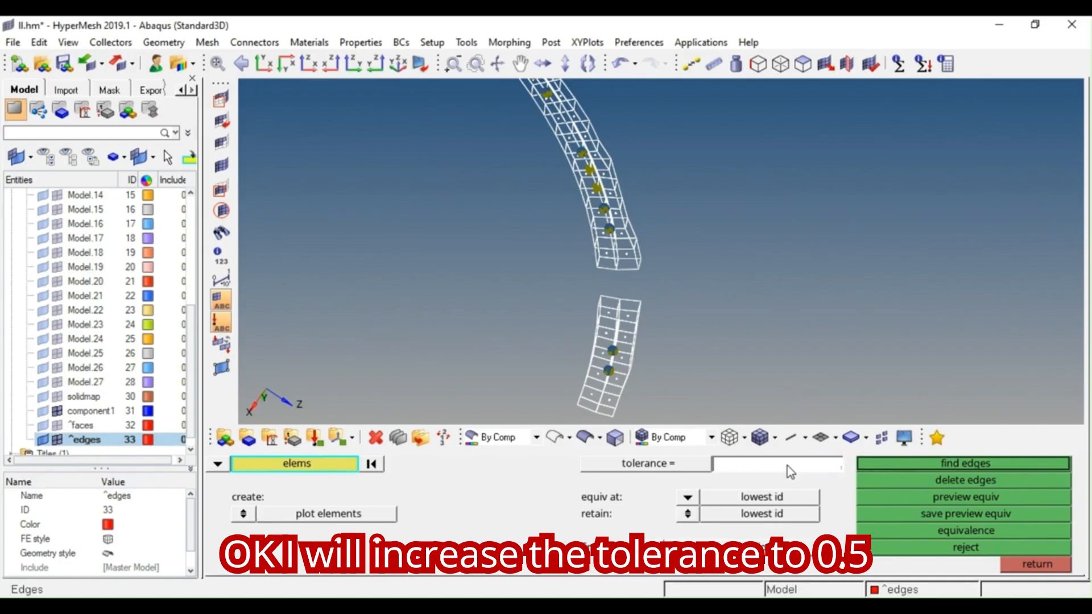
{"action": "left_click", "coordinate": [907, 497]}
{"action": "scroll", "coordinate": [592, 301], "scroll_direction": "down", "scroll_amount": 3}
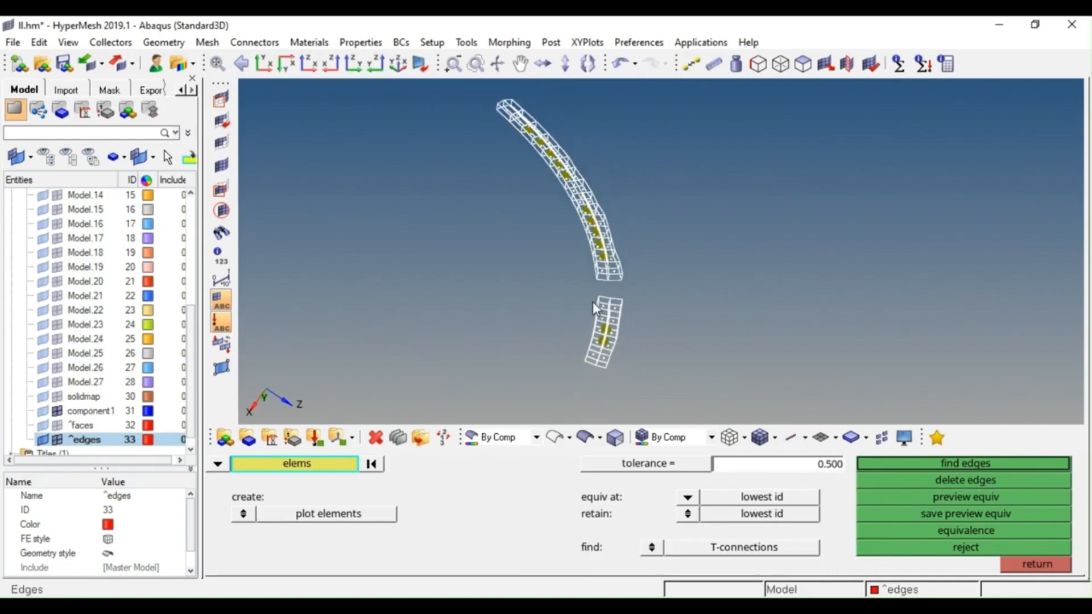
{"action": "scroll", "coordinate": [630, 258], "scroll_direction": "up", "scroll_amount": 2}
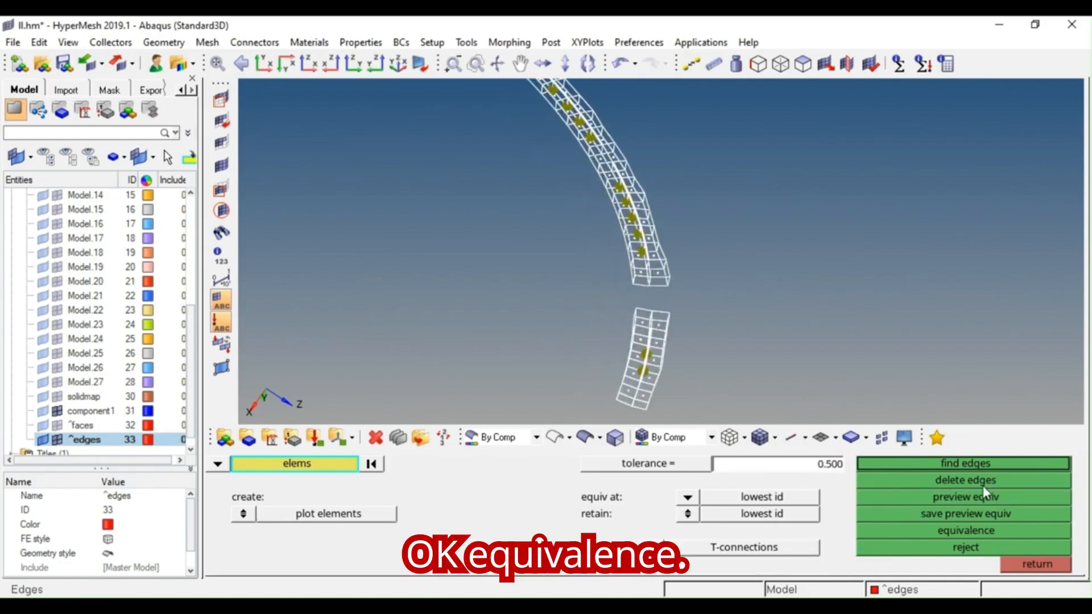
{"action": "left_click", "coordinate": [980, 529]}
- Display component1 again and find the faces of its elements with the Faces tool
{"action": "scroll", "coordinate": [591, 296], "scroll_direction": "down", "scroll_amount": 3}
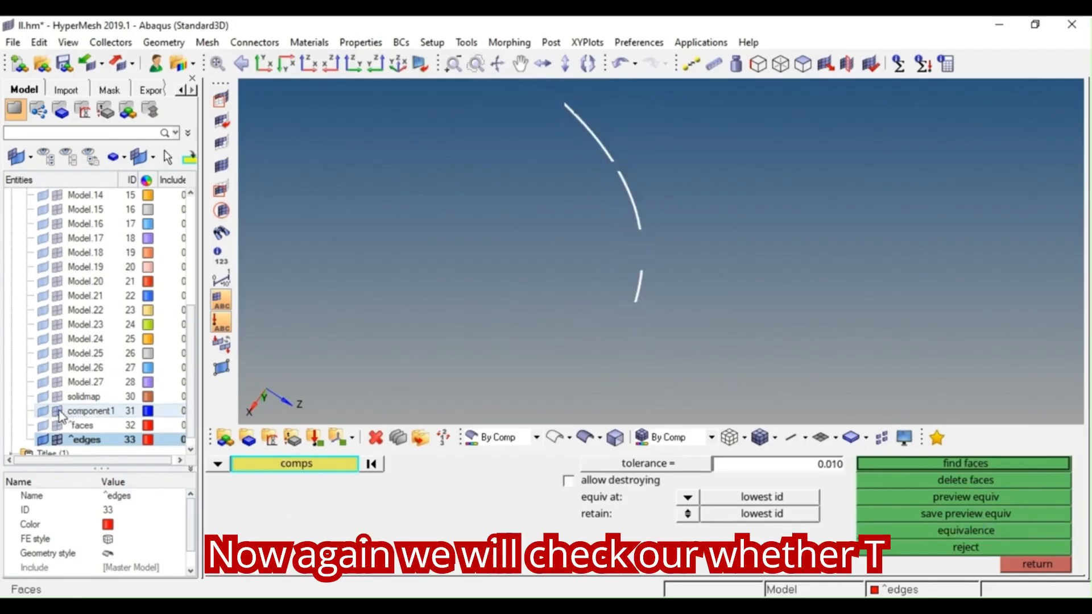
{"action": "left_click", "coordinate": [56, 411]}
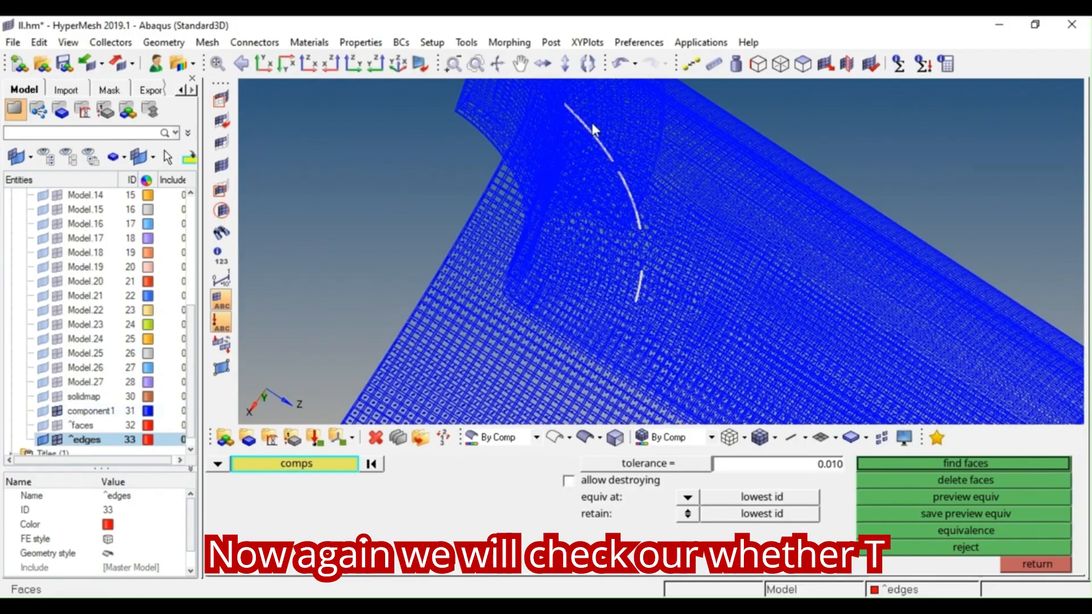
{"action": "left_click", "coordinate": [699, 183]}
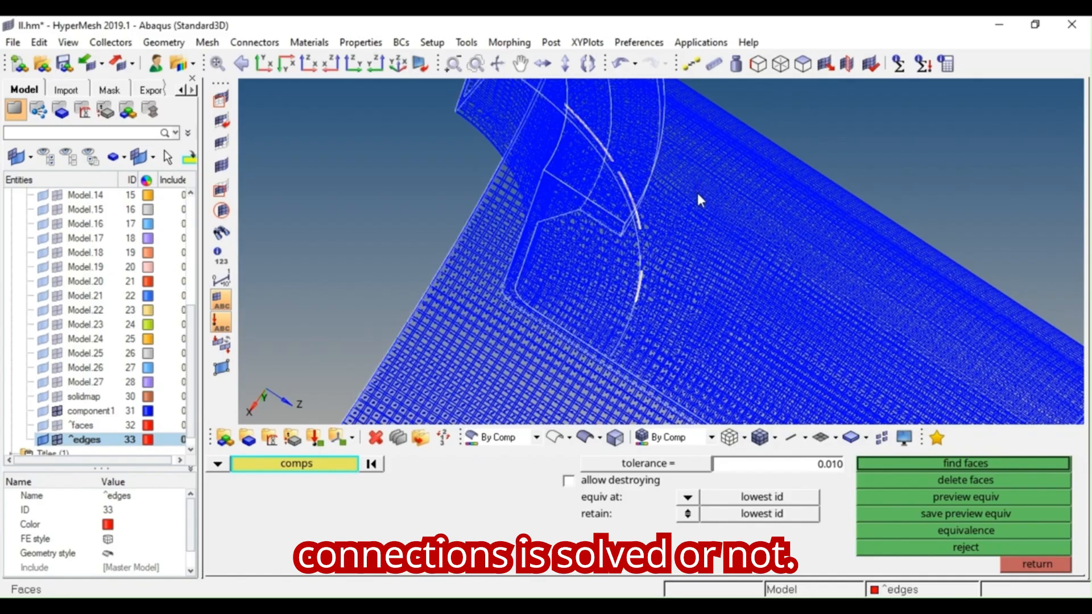
{"action": "middle_click", "coordinate": [698, 196]}
{"action": "scroll", "coordinate": [695, 243], "scroll_direction": "down", "scroll_amount": 3, "text": "ctrl"}
{"action": "right_click_drag", "start_coordinate": [671, 216], "coordinate": [644, 174], "text": "ctrl"}
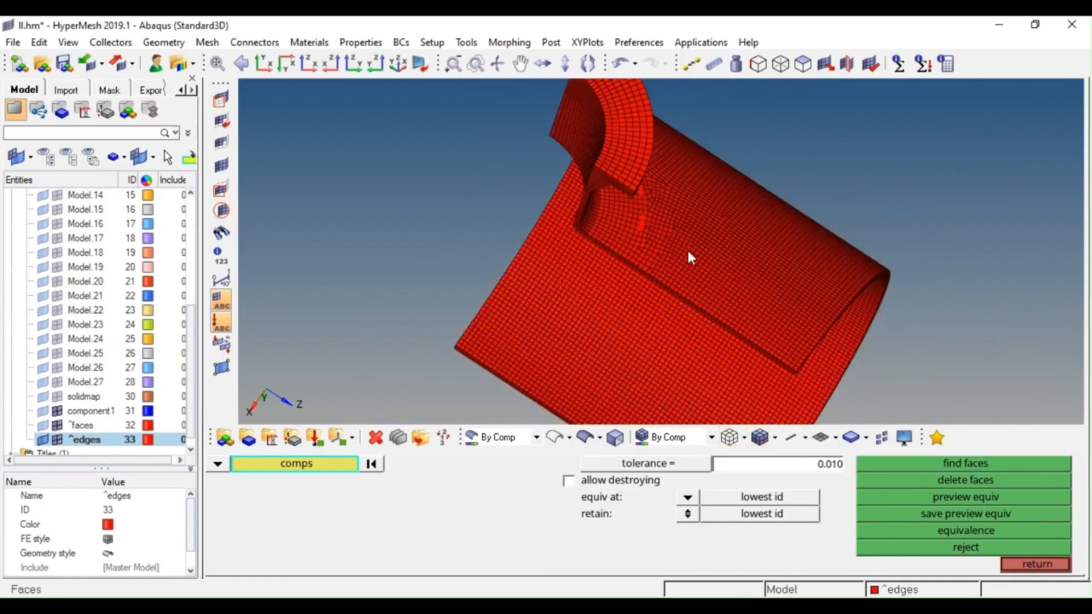
{"action": "left_click_drag", "start_coordinate": [689, 256], "coordinate": [627, 254], "text": "ctrl"}
- Switch the edge check to components and recheck the displayed quarter model for T-connections
{"action": "key", "text": "shift+F3"}
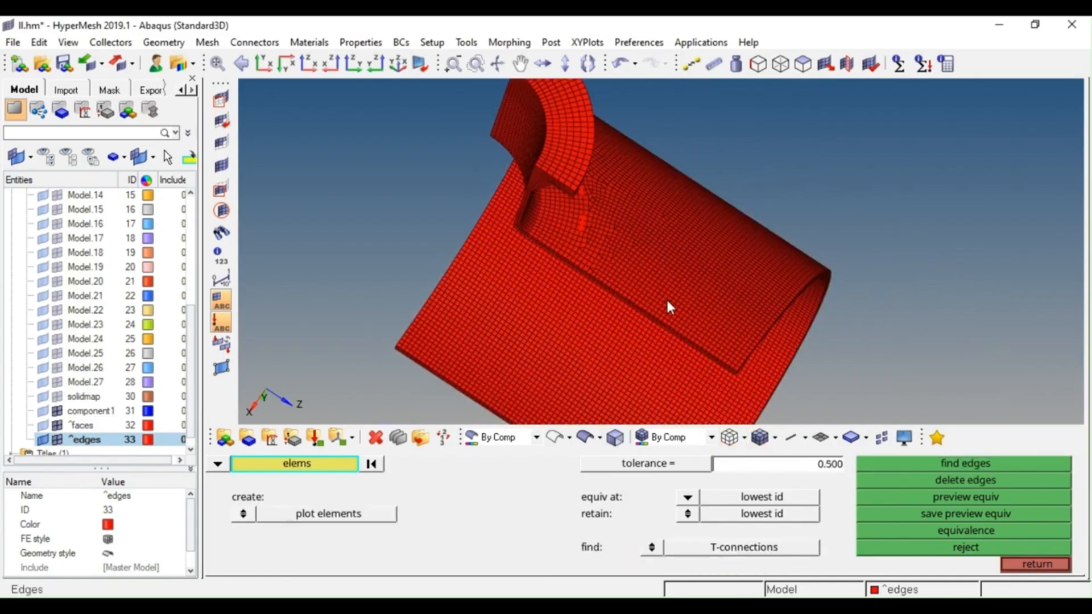
{"action": "left_click", "coordinate": [260, 472]}
{"action": "left_click", "coordinate": [276, 496]}
{"action": "left_click", "coordinate": [686, 263]}
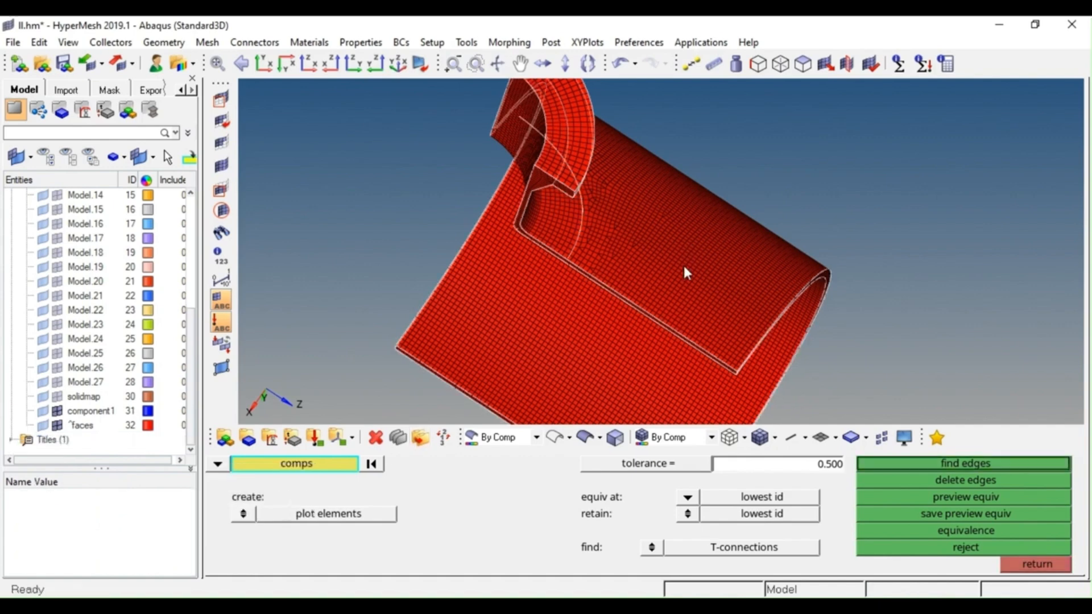
{"action": "middle_click", "coordinate": [599, 283]}
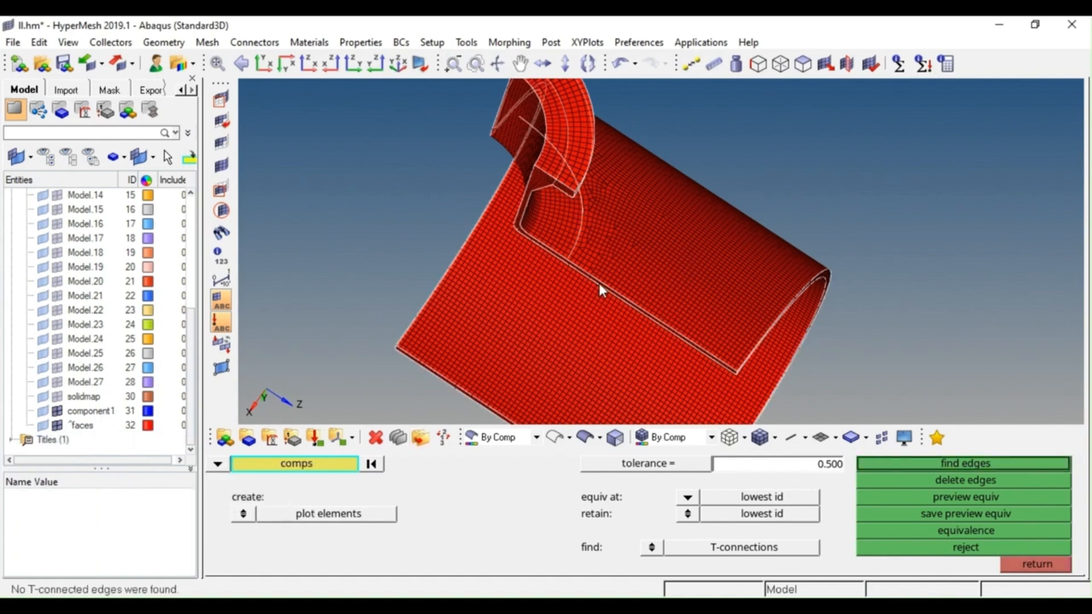
{"action": "left_click", "coordinate": [674, 547]}
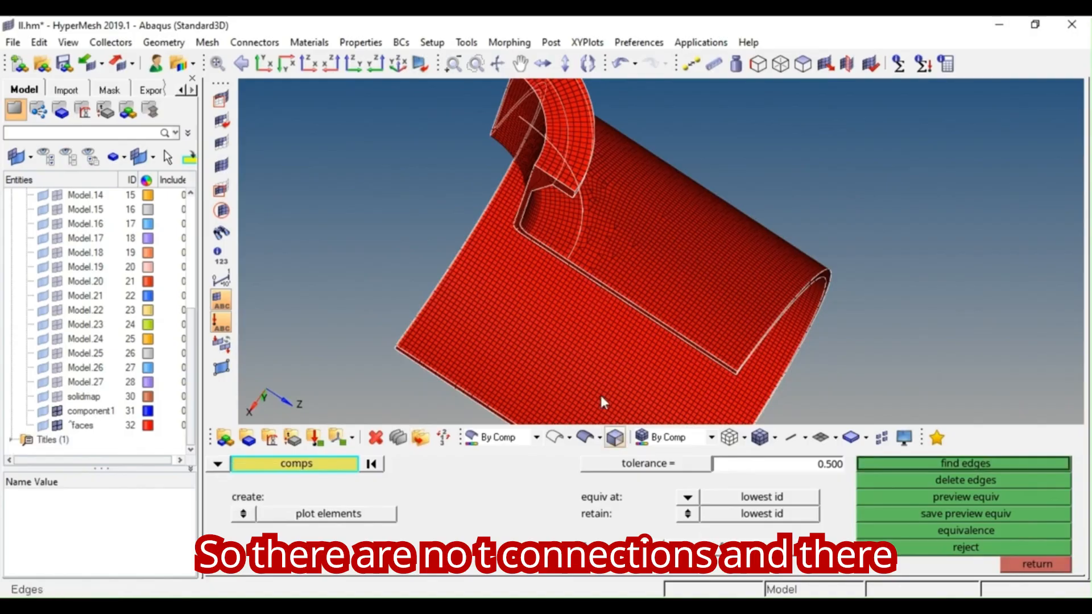
{"action": "middle_click", "coordinate": [583, 287]}
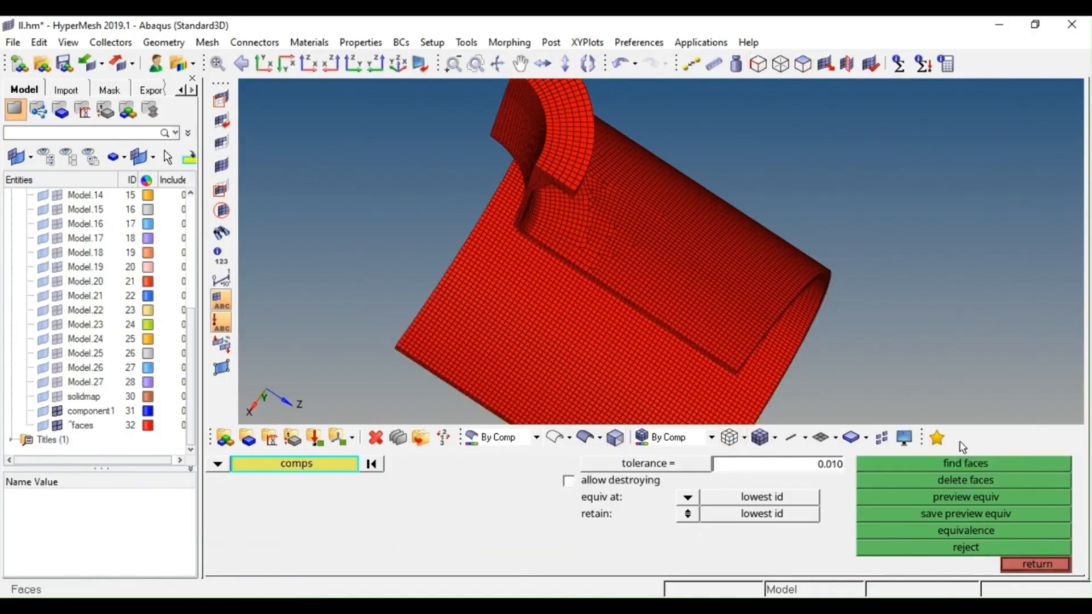
- Delete the generated faces so that only the solid mesh of component1 remains, and inspect its shell and nozzle
{"action": "left_click", "coordinate": [957, 481]}
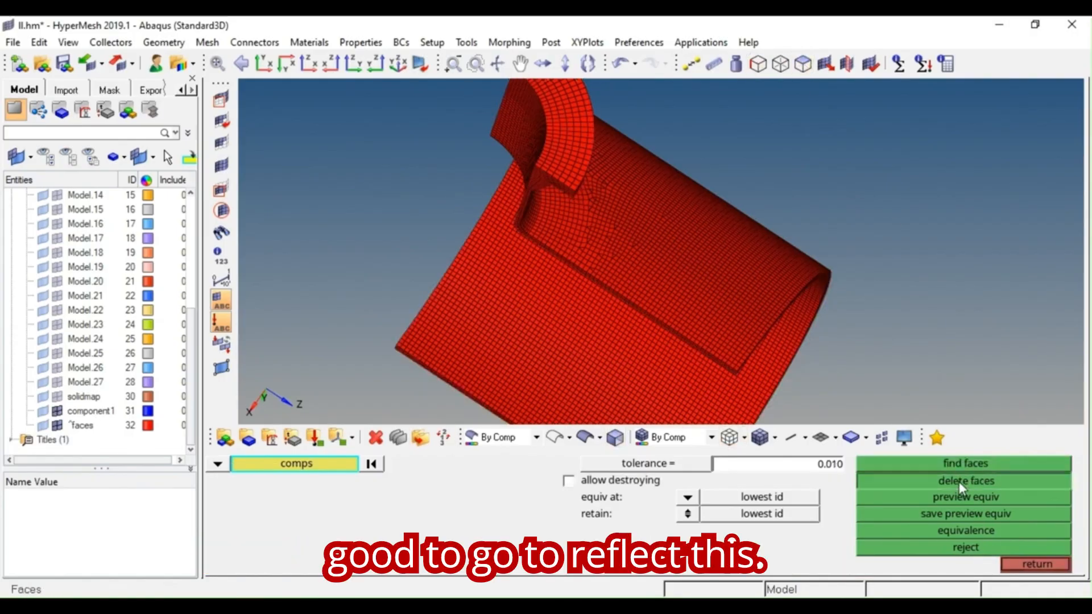
{"action": "left_click_drag", "start_coordinate": [653, 290], "coordinate": [811, 312], "text": "ctrl"}
{"action": "right_click_drag", "start_coordinate": [811, 312], "coordinate": [711, 238], "text": "ctrl"}
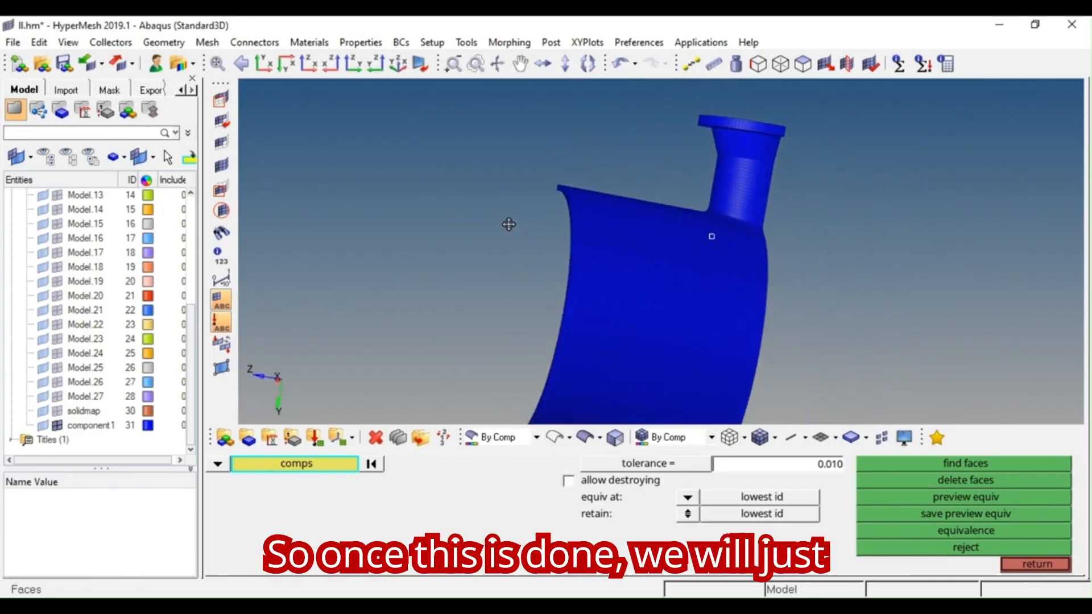
{"action": "left_click_drag", "start_coordinate": [794, 296], "coordinate": [689, 247], "text": "ctrl"}
{"action": "scroll", "coordinate": [665, 237], "scroll_direction": "up", "scroll_amount": 4, "text": "ctrl"}
{"action": "scroll", "coordinate": [688, 252], "scroll_direction": "up", "scroll_amount": 3}
{"action": "scroll", "coordinate": [688, 252], "scroll_direction": "down", "scroll_amount": 5}
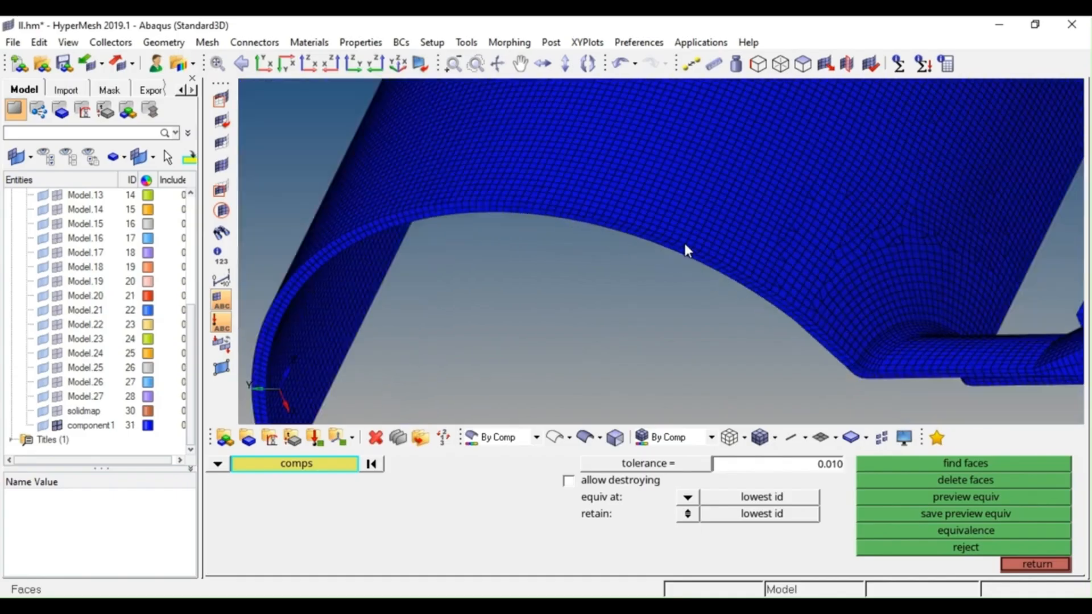
- Start the Reflect tool for elements and select all displayed elements of the quarter mesh
{"action": "left_click", "coordinate": [1057, 564]}
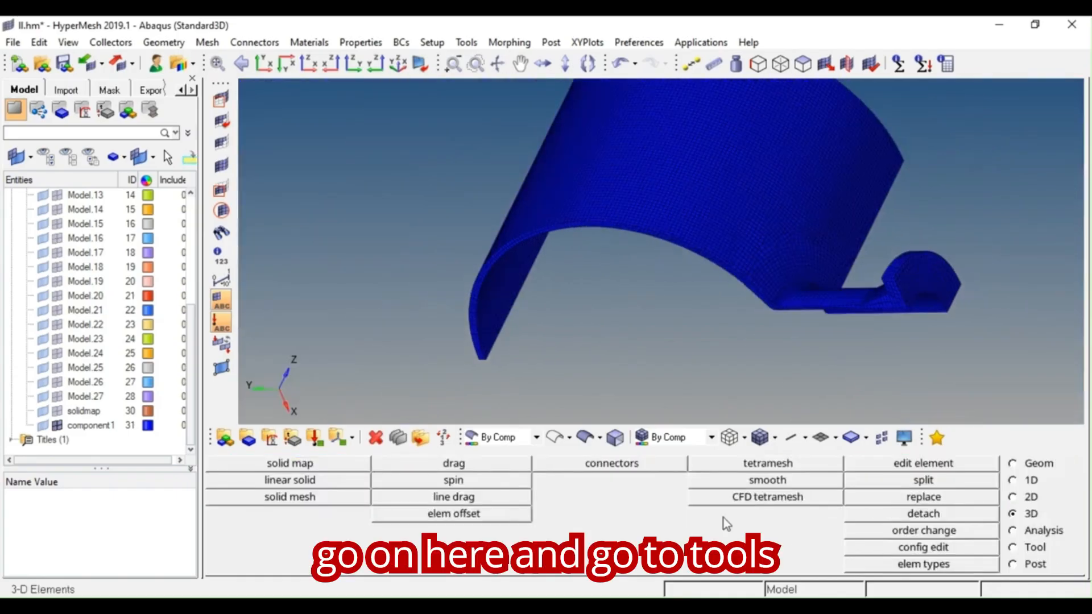
{"action": "left_click", "coordinate": [1029, 548]}
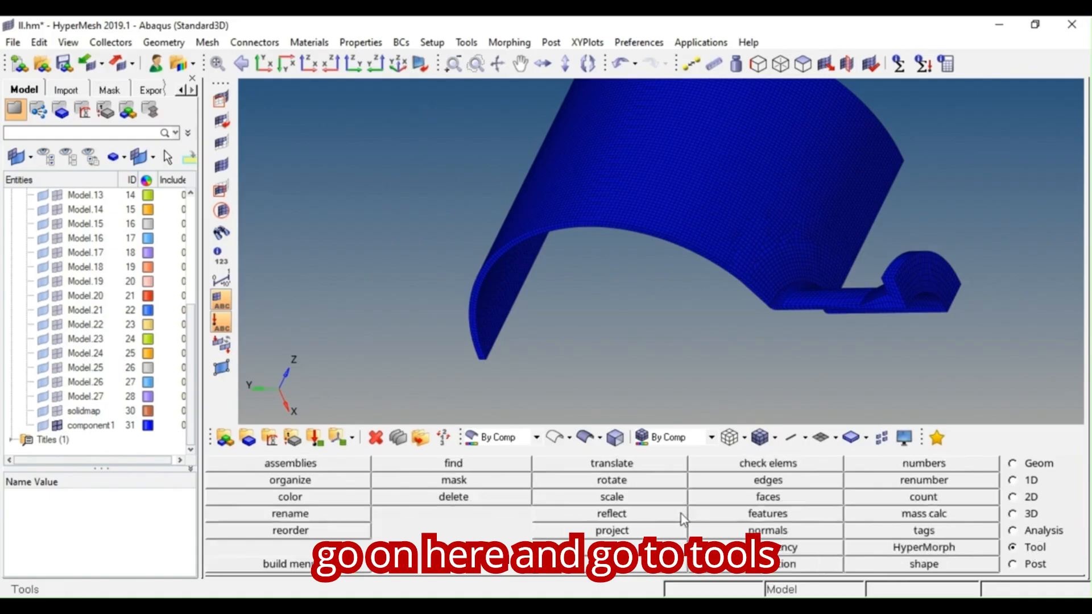
{"action": "left_click", "coordinate": [609, 512]}
{"action": "scroll", "coordinate": [667, 341], "scroll_direction": "down", "scroll_amount": 2}
{"action": "left_click", "coordinate": [217, 464]}
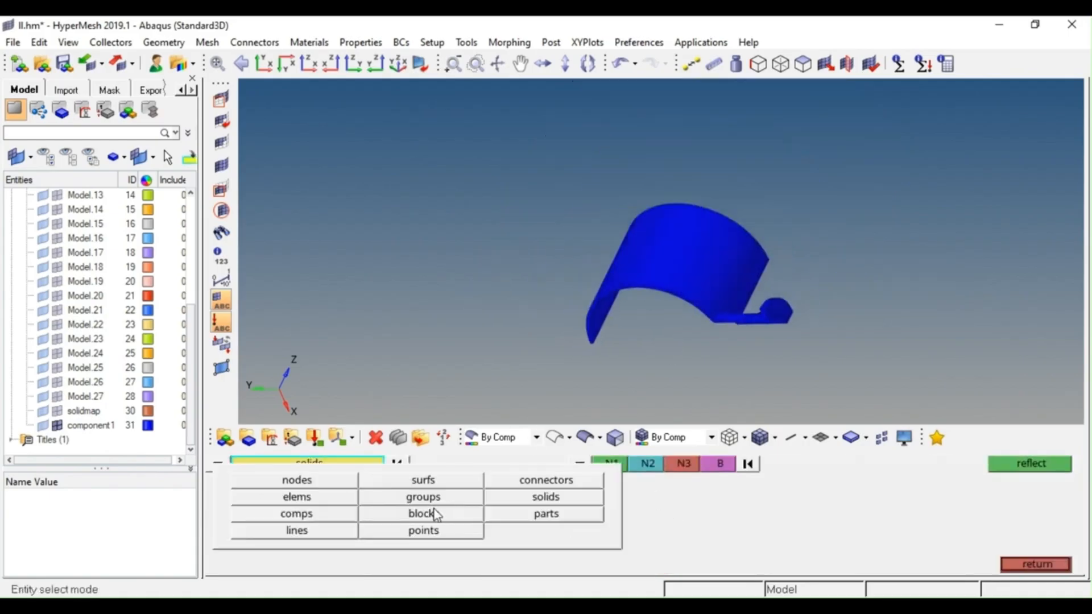
{"action": "left_click", "coordinate": [297, 497]}
{"action": "left_click_drag", "start_coordinate": [901, 139], "coordinate": [453, 429], "text": "shift"}
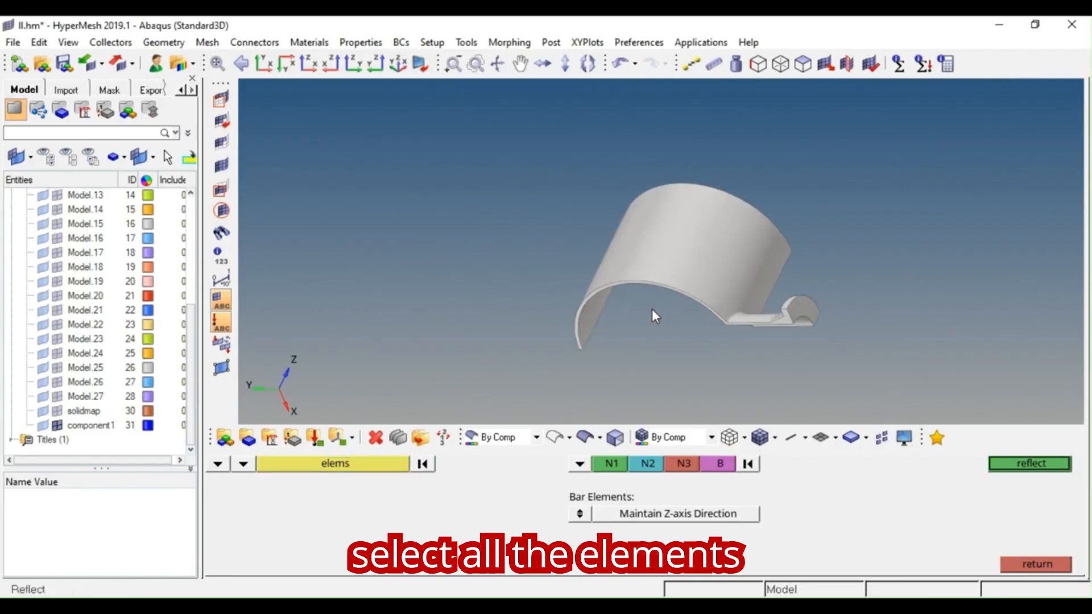
- Define the reflection plane with nodes N1, N2, N3 and a base node on the shell's curved cut face
{"action": "scroll", "coordinate": [694, 320], "scroll_direction": "up", "scroll_amount": 5}
{"action": "middle_click", "coordinate": [694, 320]}
{"action": "scroll", "coordinate": [647, 251], "scroll_direction": "up", "scroll_amount": 3}
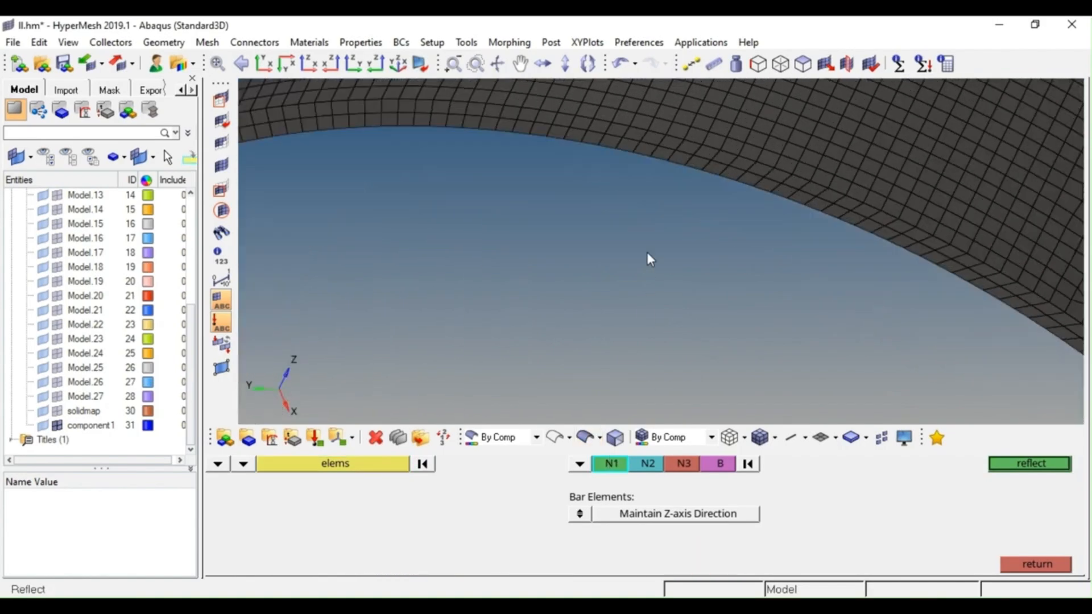
{"action": "left_click", "coordinate": [690, 148]}
{"action": "left_click", "coordinate": [711, 153]}
{"action": "left_click", "coordinate": [723, 141]}
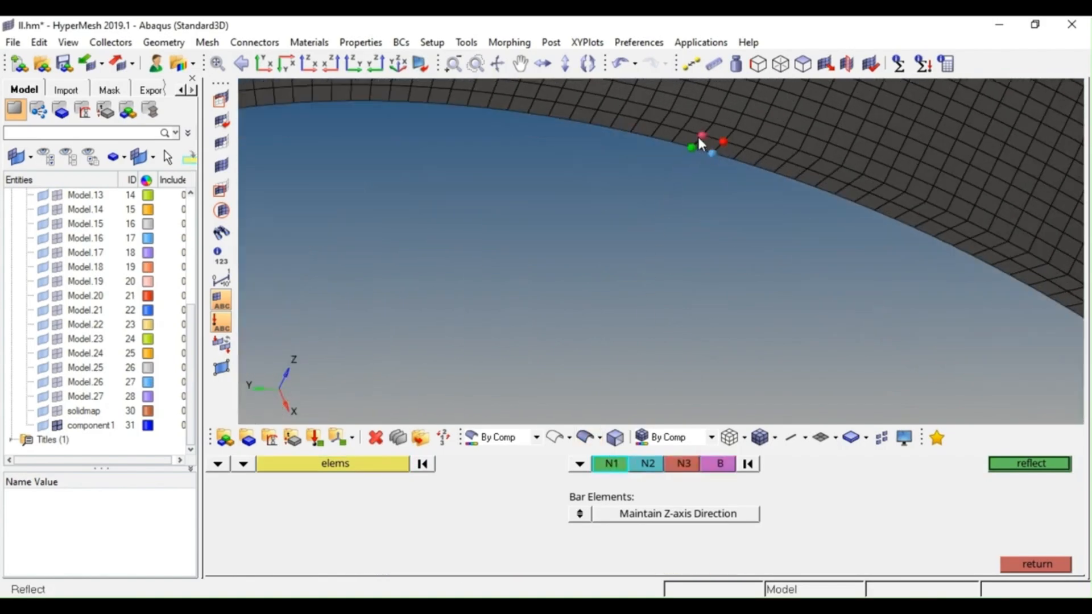
- Duplicate the selected elements into their original component, reflect them across the plane, and inspect the seam before closing the tool
{"action": "scroll", "coordinate": [732, 132], "scroll_direction": "down", "scroll_amount": 6, "text": "ctrl"}
{"action": "right_click_drag", "start_coordinate": [722, 151], "coordinate": [693, 211], "text": "ctrl"}
{"action": "scroll", "coordinate": [694, 206], "scroll_direction": "up", "scroll_amount": 3, "text": "ctrl"}
{"action": "left_click_drag", "start_coordinate": [718, 166], "coordinate": [812, 182], "text": "ctrl"}
{"action": "left_click", "coordinate": [379, 468]}
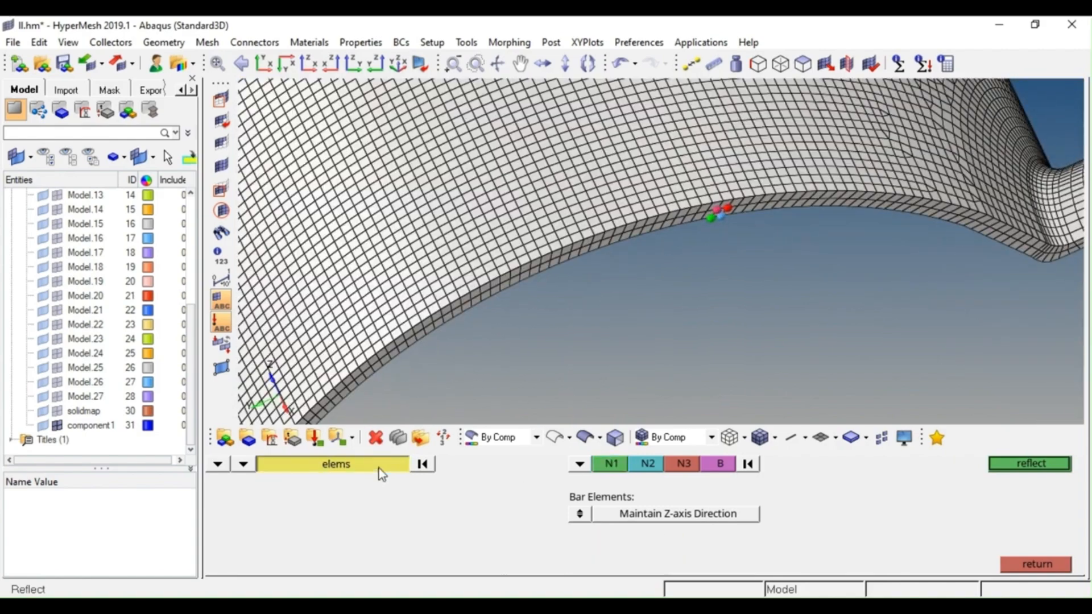
{"action": "left_click", "coordinate": [576, 515]}
{"action": "left_click", "coordinate": [284, 484]}
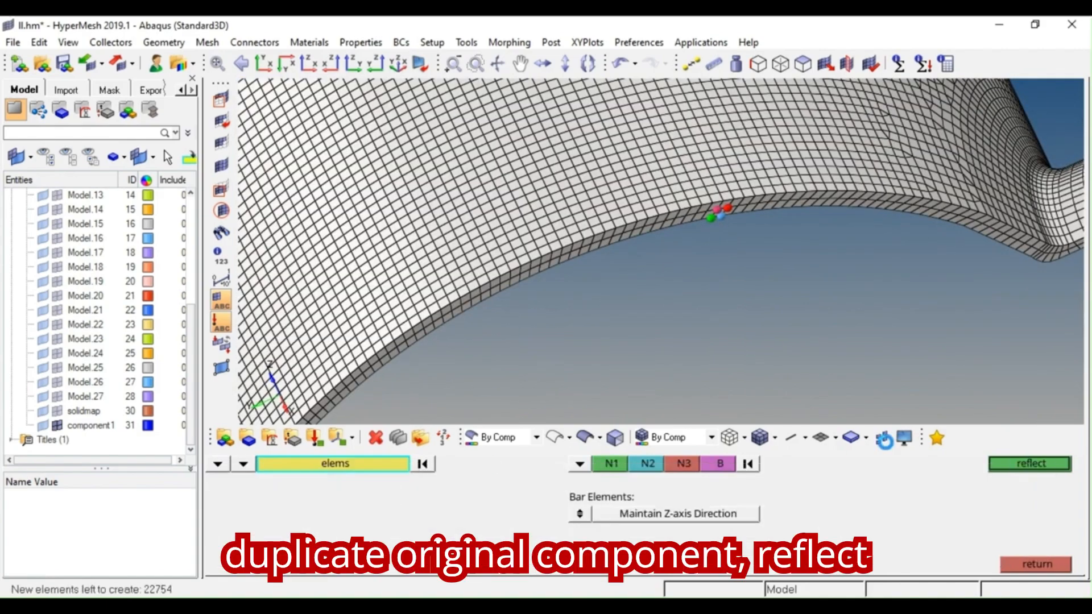
{"action": "scroll", "coordinate": [843, 222], "scroll_direction": "down", "scroll_amount": 6, "text": "ctrl"}
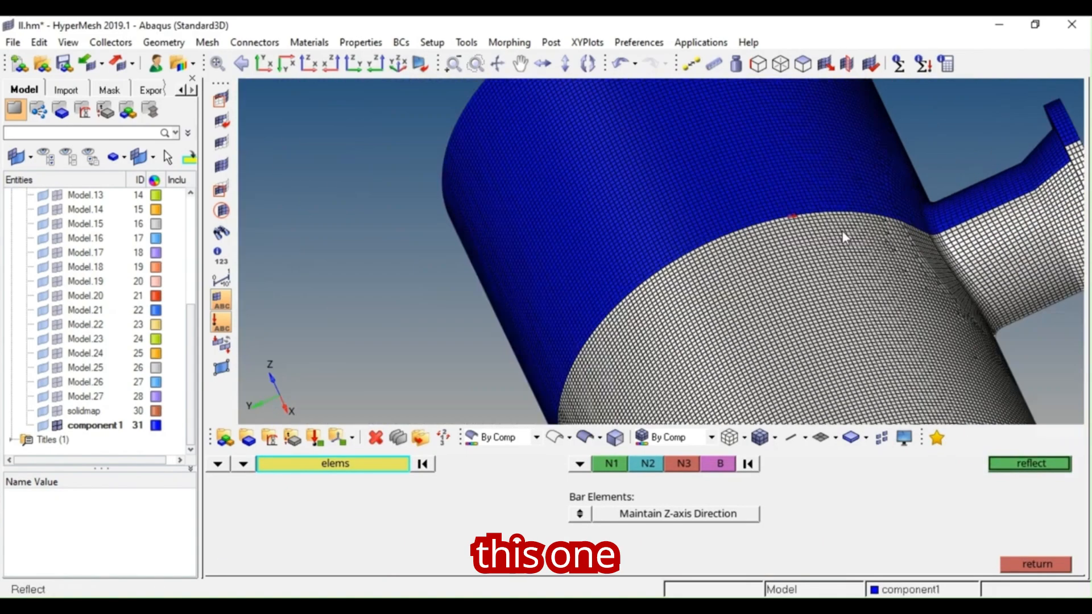
{"action": "left_click", "coordinate": [901, 229], "text": "ctrl"}
{"action": "mouse_move", "coordinate": [894, 251]}
{"action": "left_mouse_down", "text": "ctrl"}
{"action": "mouse_move", "coordinate": [779, 249]}
{"action": "mouse_move", "coordinate": [882, 275]}
{"action": "mouse_move", "coordinate": [887, 233]}
{"action": "left_mouse_up", "text": "ctrl"}
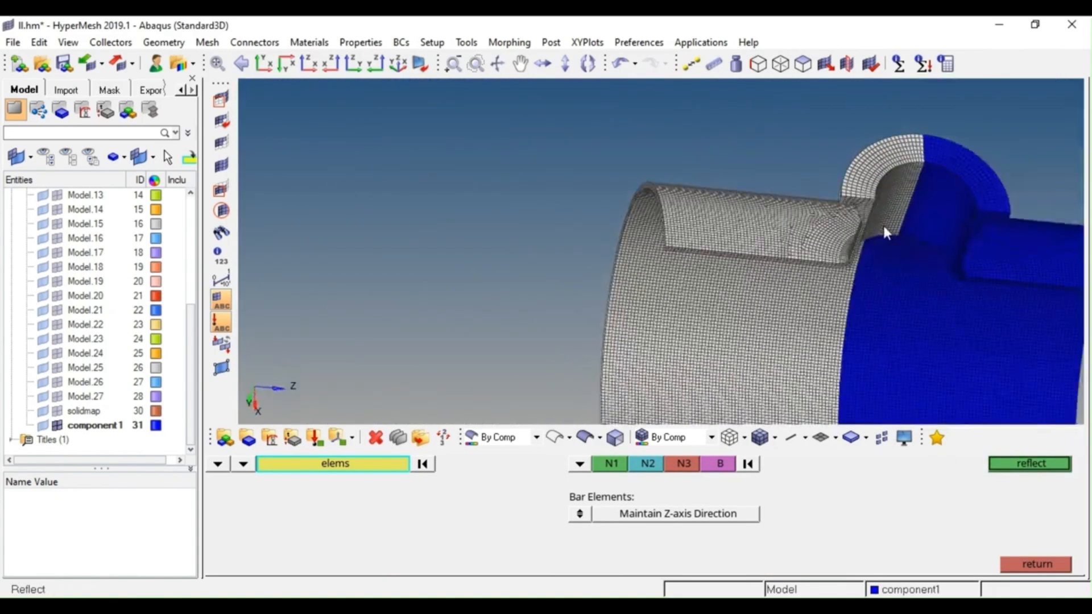
{"action": "scroll", "coordinate": [841, 190], "scroll_direction": "up", "scroll_amount": 6, "text": "ctrl"}
{"action": "right_click_drag", "start_coordinate": [812, 217], "coordinate": [810, 215], "text": "ctrl"}
{"action": "key", "text": "Escape"}
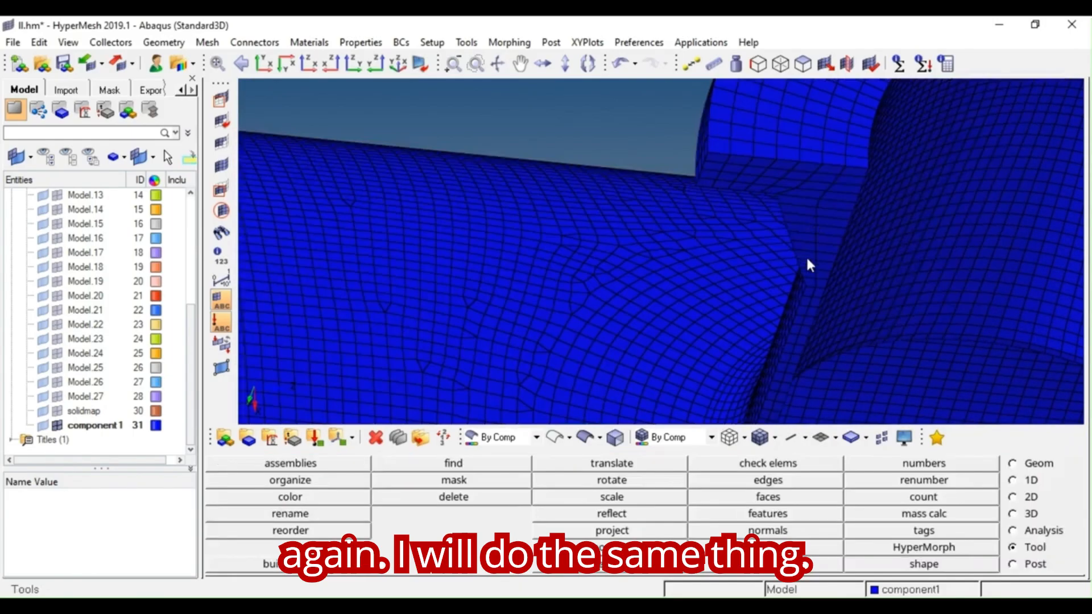
- Select the whole half mesh for reflection and define the mirror plane with nodes N1, N2, N3 and a base node on the flat cut face beneath the nozzle flange
{"action": "scroll", "coordinate": [806, 255], "scroll_direction": "down", "scroll_amount": 6, "text": "ctrl"}
{"action": "left_click", "coordinate": [612, 514]}
{"action": "scroll", "coordinate": [818, 305], "scroll_direction": "down", "scroll_amount": 3, "text": "ctrl"}
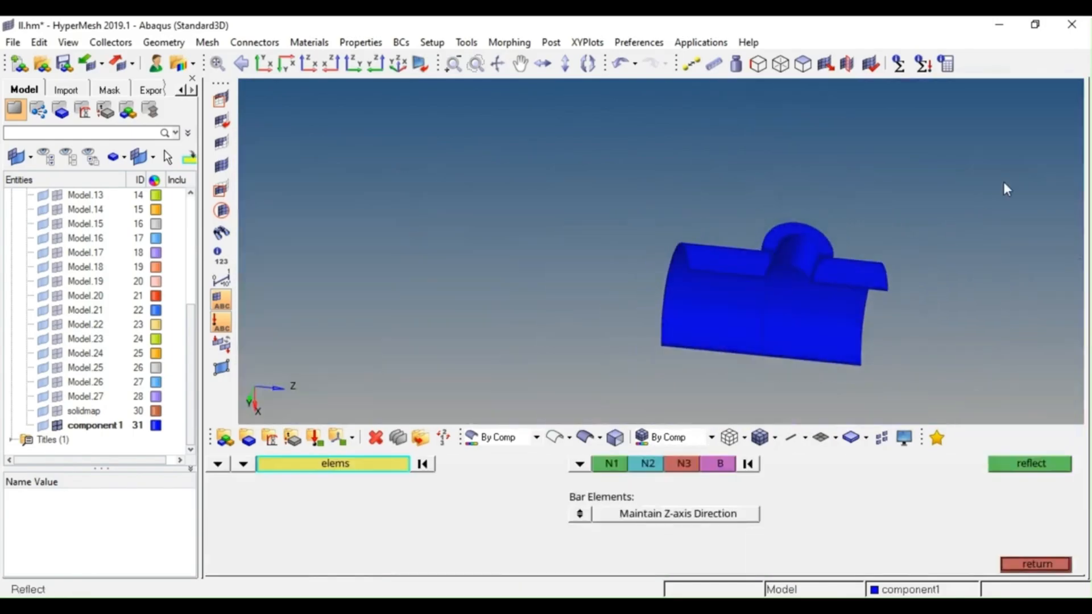
{"action": "left_click_drag", "start_coordinate": [564, 417], "coordinate": [566, 415], "text": "shift"}
{"action": "scroll", "coordinate": [829, 268], "scroll_direction": "up", "scroll_amount": 6, "text": "ctrl"}
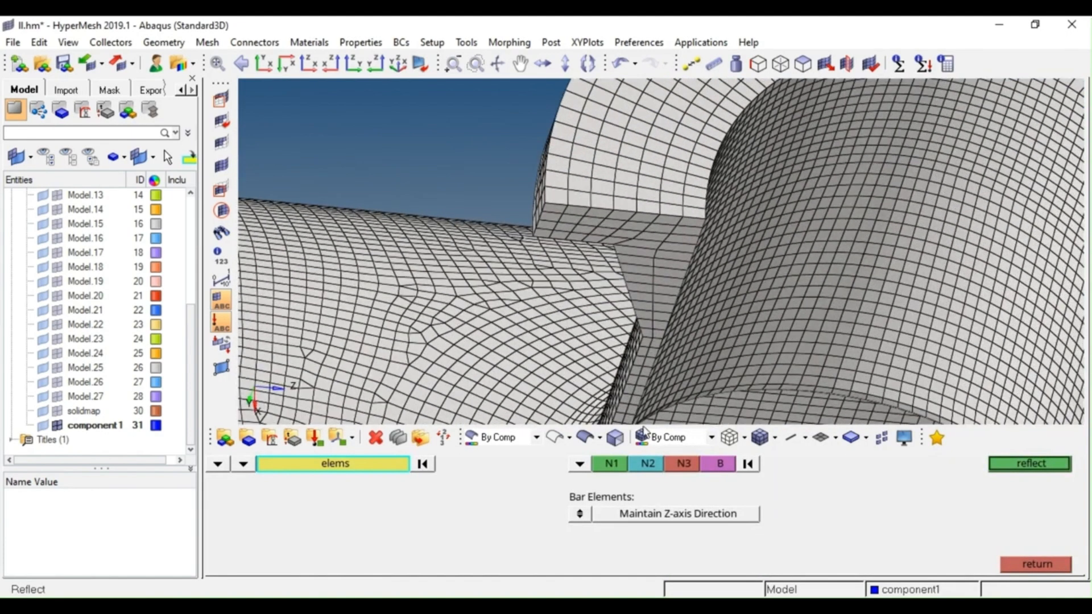
{"action": "left_click", "coordinate": [611, 464]}
{"action": "scroll", "coordinate": [639, 237], "scroll_direction": "up", "scroll_amount": 5, "text": "ctrl"}
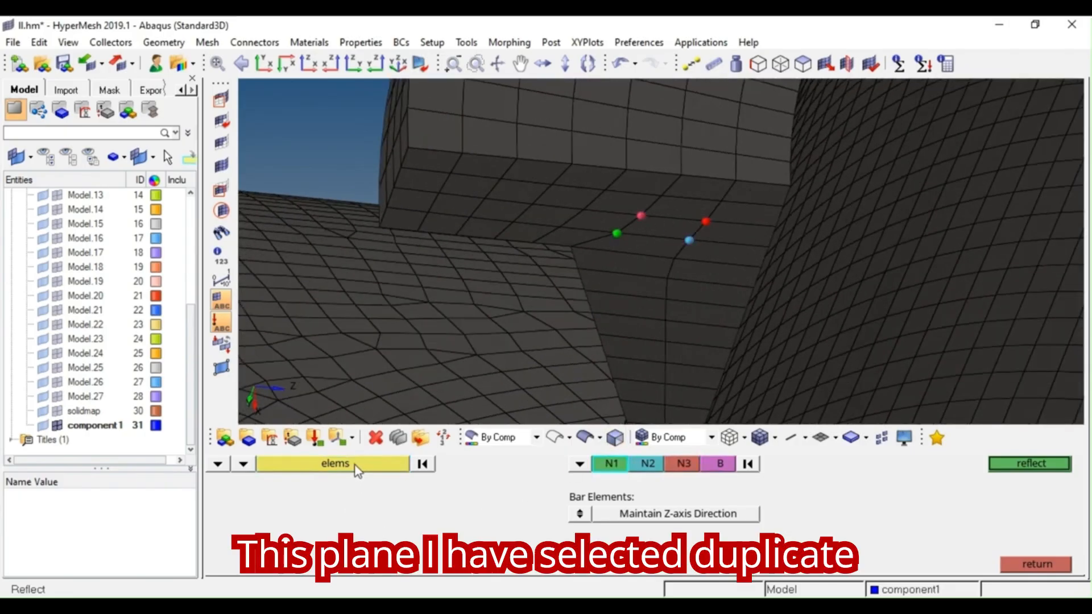
- Duplicate the selected half-mesh elements into their original component, reflect them to complete the cylinder, then inspect the full model and close the tool
{"action": "left_click", "coordinate": [370, 463]}
{"action": "left_click", "coordinate": [370, 463]}
{"action": "left_click", "coordinate": [619, 518]}
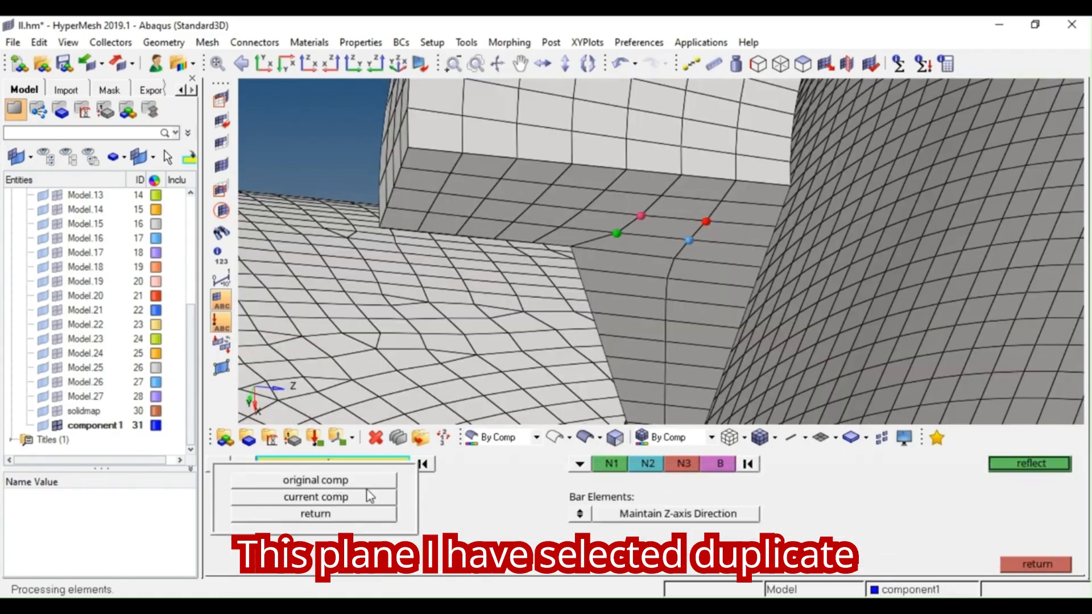
{"action": "left_click", "coordinate": [364, 483]}
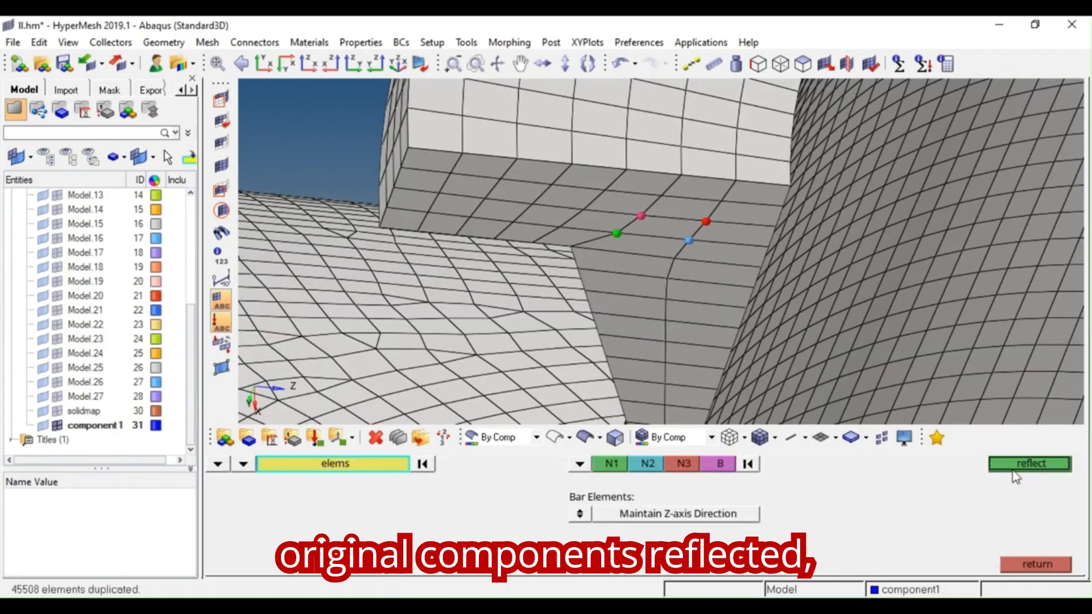
{"action": "scroll", "coordinate": [679, 194], "scroll_direction": "down", "scroll_amount": 10, "text": "ctrl"}
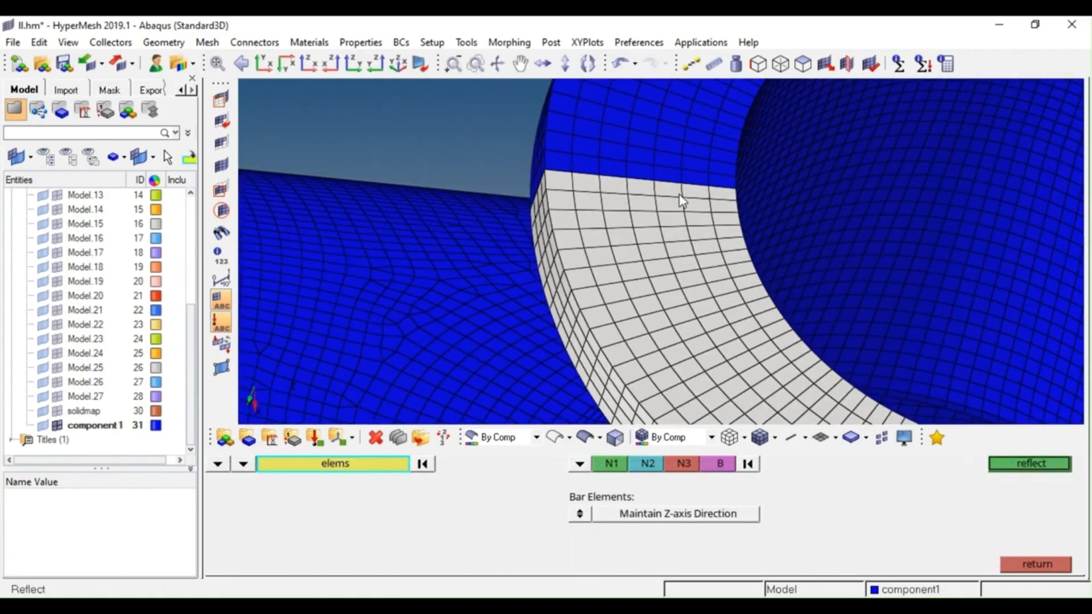
{"action": "left_click_drag", "start_coordinate": [749, 272], "coordinate": [705, 292], "text": "ctrl"}
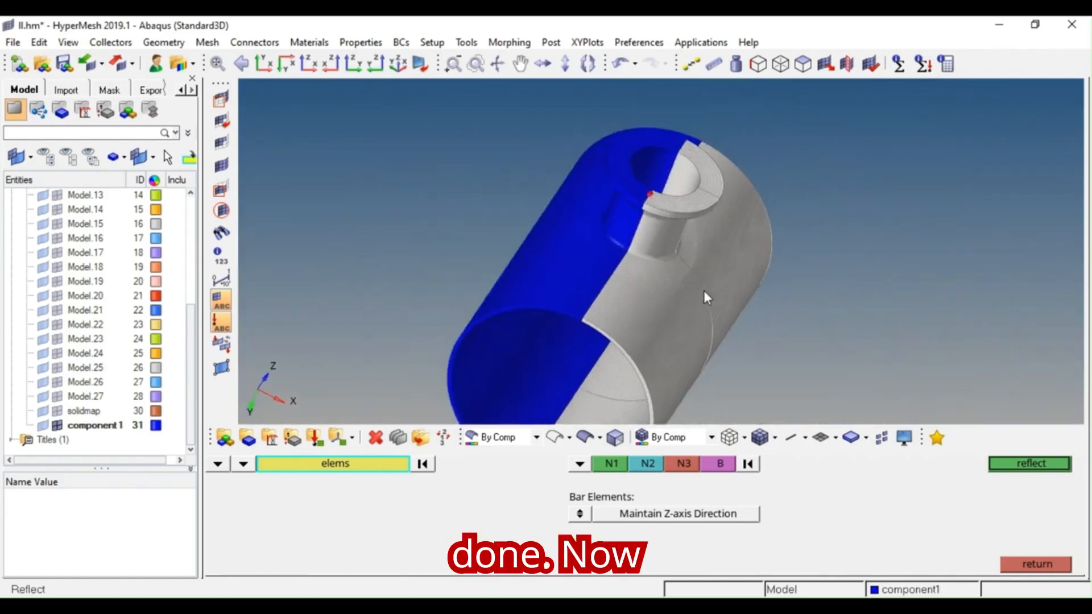
{"action": "right_click_drag", "start_coordinate": [705, 293], "coordinate": [713, 225], "text": "ctrl"}
{"action": "key", "text": "Escape"}
{"action": "scroll", "coordinate": [504, 290], "scroll_direction": "down", "scroll_amount": 5}
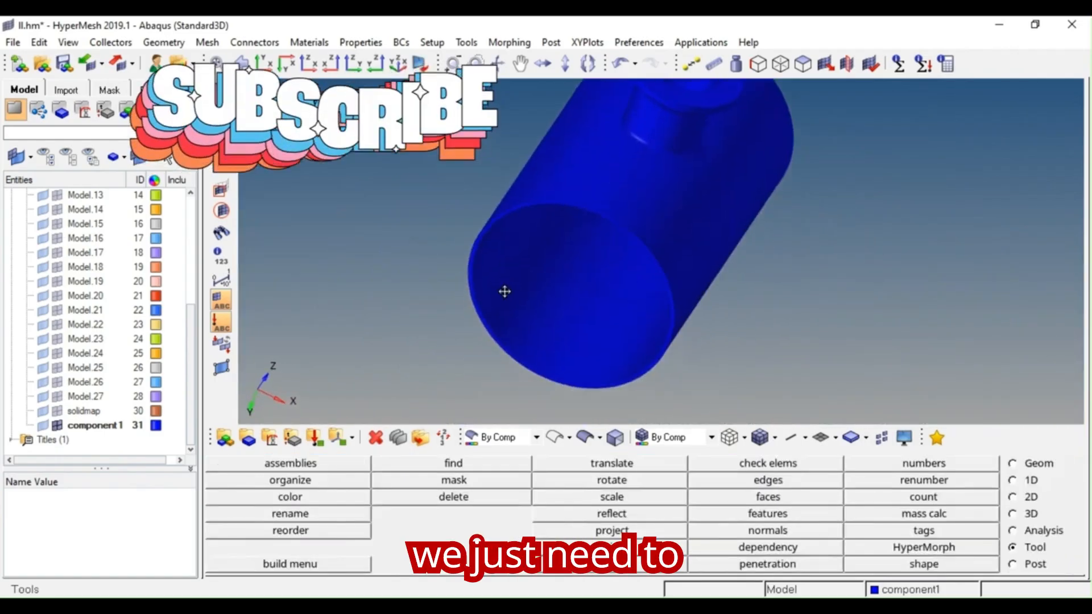